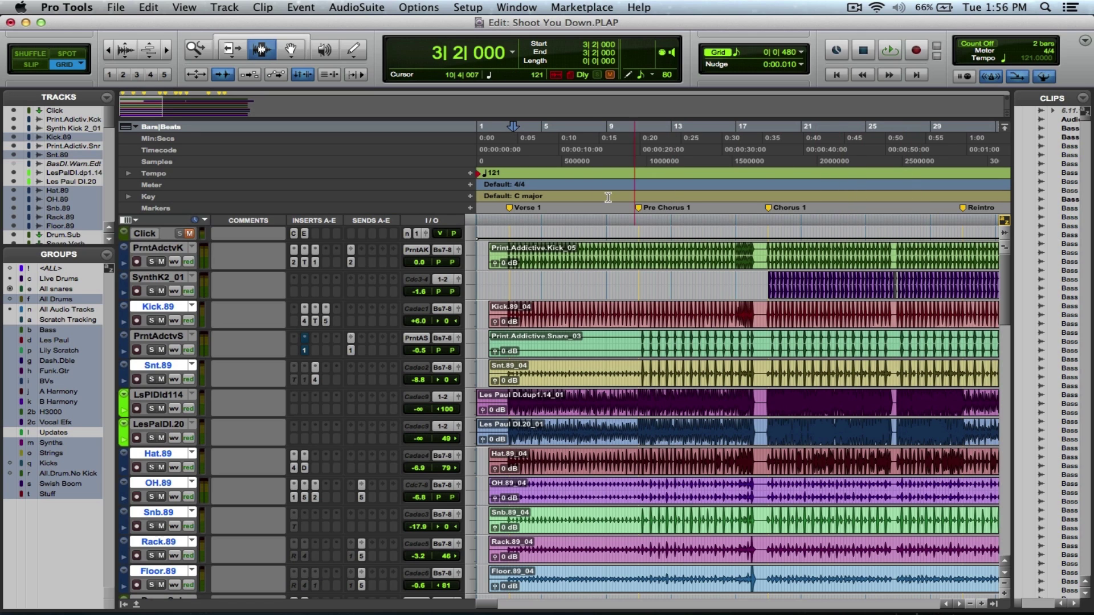
Place the edit cursor just before the Verse 1 marker at 2|4|480, with the timeline zoomed in on the verse
{"action": "left_click", "coordinate": [505, 262]}
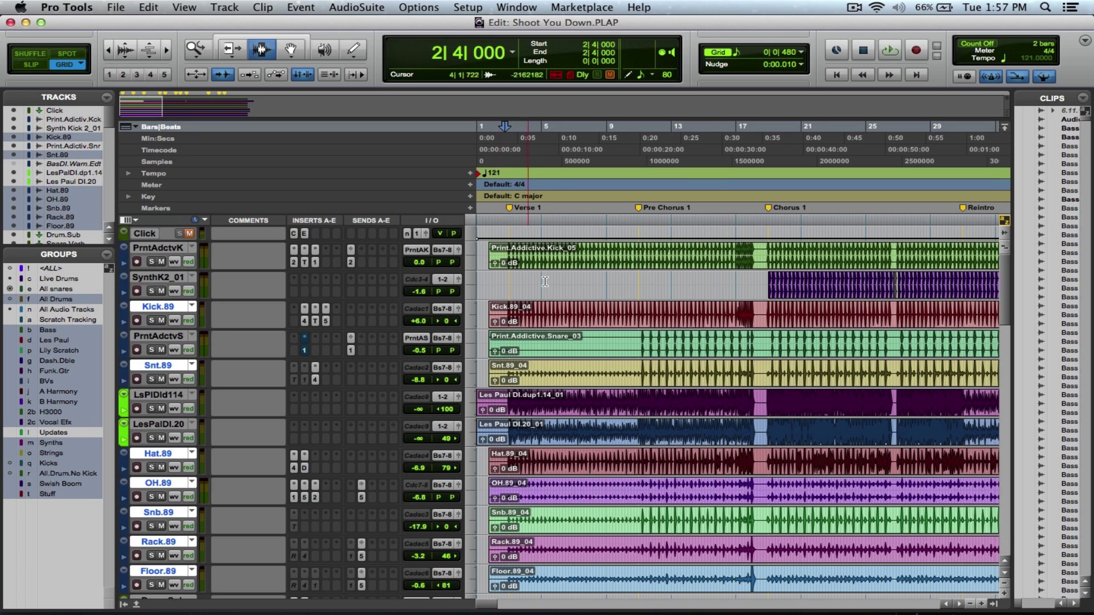
{"action": "mouse_move", "coordinate": [1006, 319]}
{"action": "left_mouse_down"}
{"action": "mouse_move", "coordinate": [1008, 352]}
{"action": "mouse_move", "coordinate": [1006, 322]}
{"action": "left_mouse_up"}
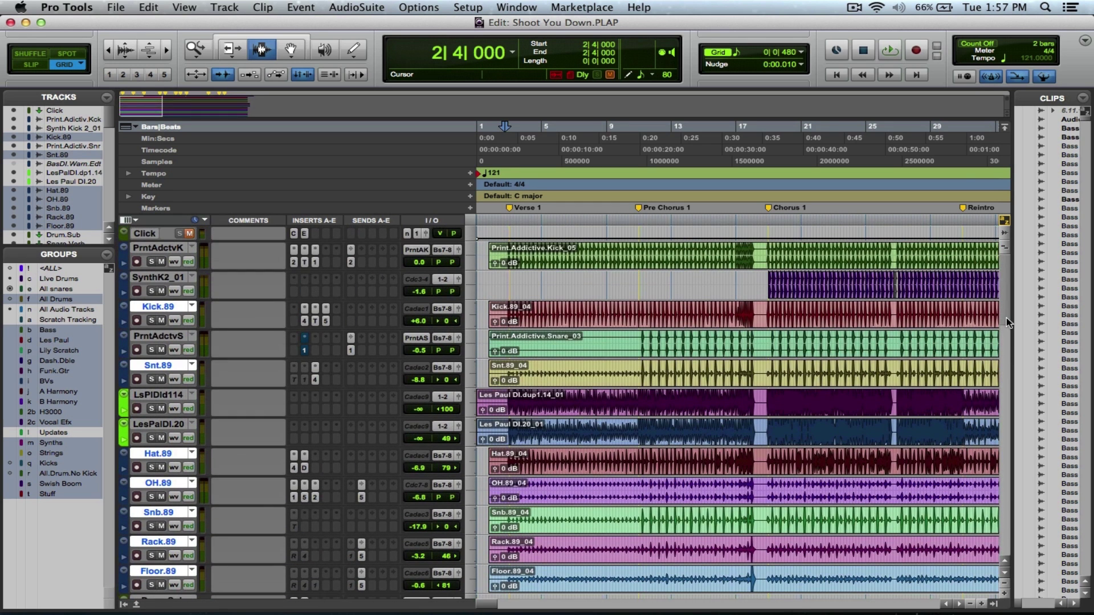
{"action": "key", "text": "super+equal"}
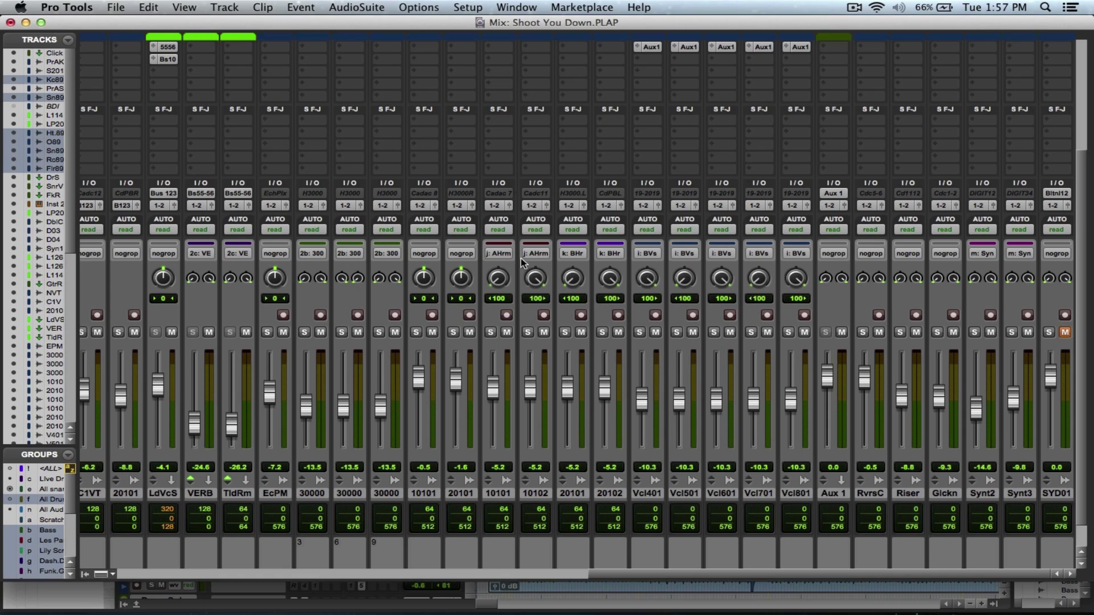
{"action": "key", "text": "super+equal"}
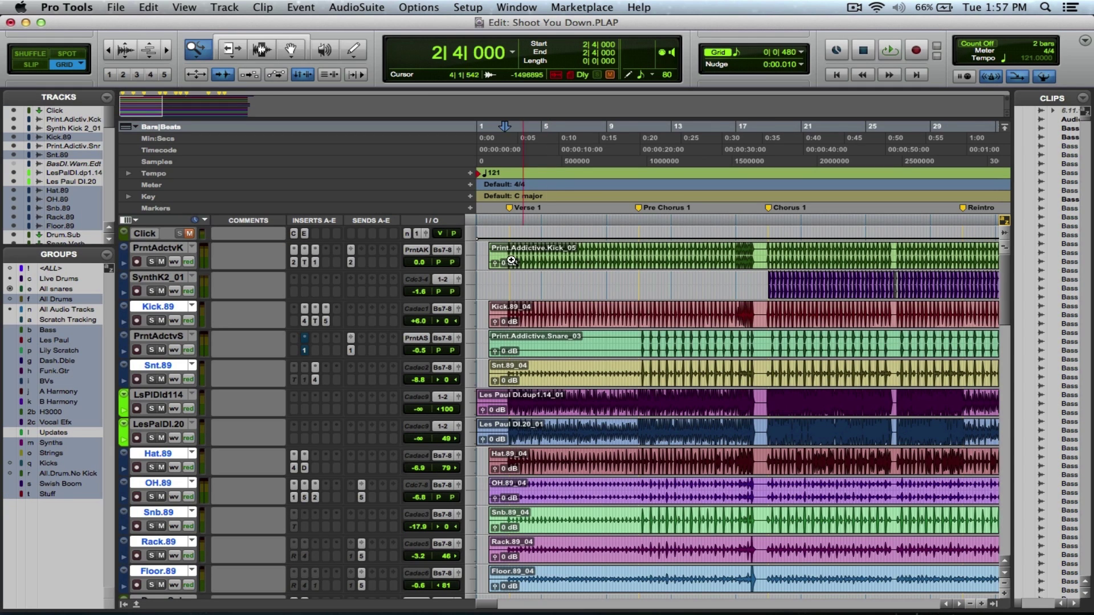
{"action": "left_click_drag", "start_coordinate": [495, 256], "coordinate": [592, 267]}
{"action": "left_click", "coordinate": [523, 258]}
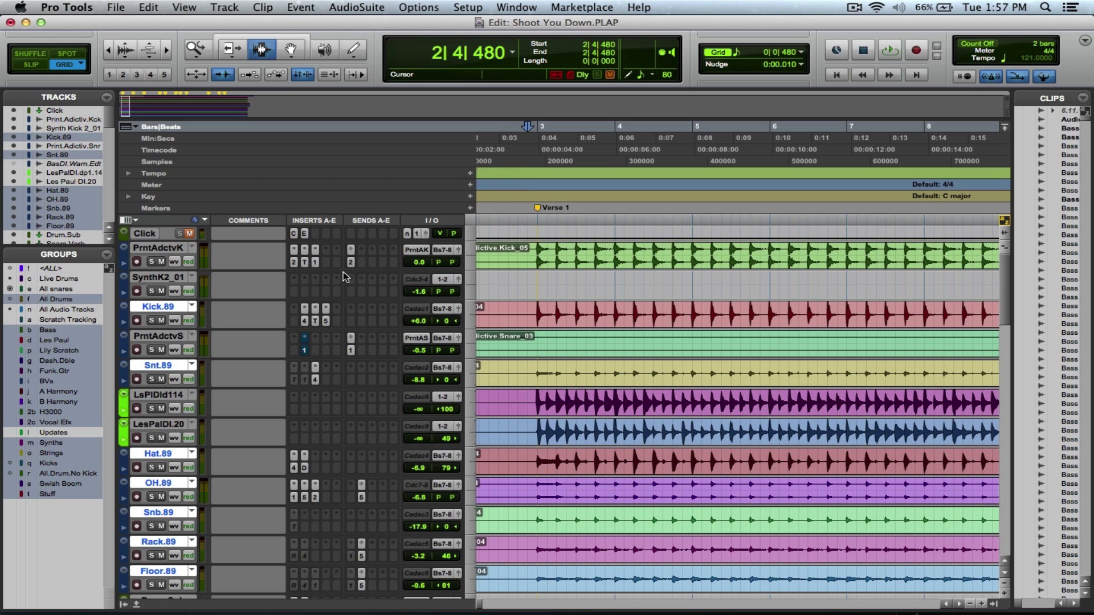
Solo the live drum tracks and play them back from just before Verse 1
{"action": "left_click", "coordinate": [152, 320]}
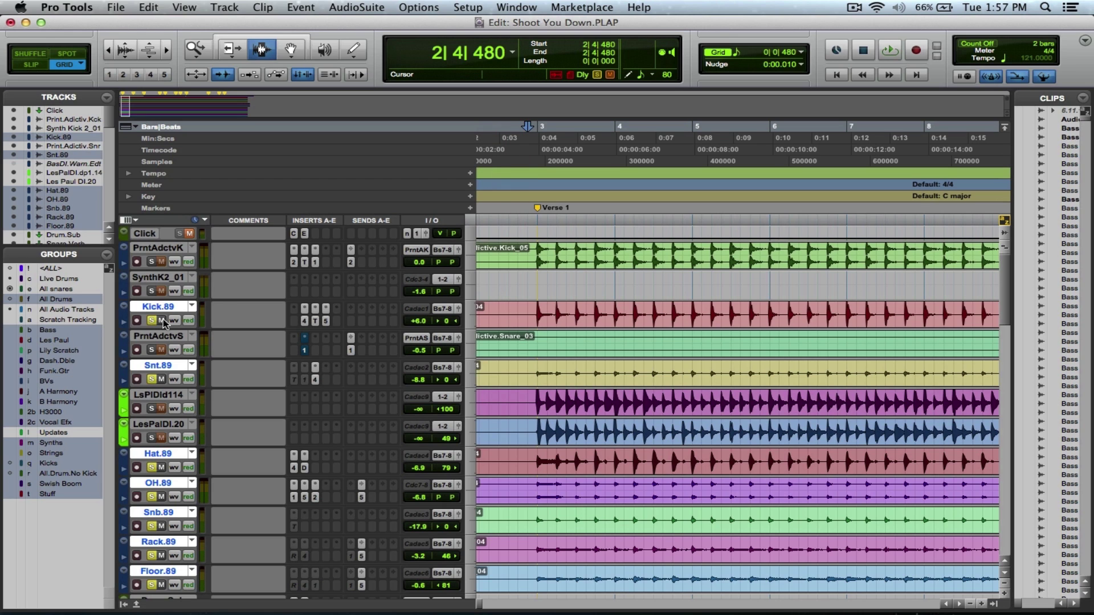
{"action": "key", "text": "space"}
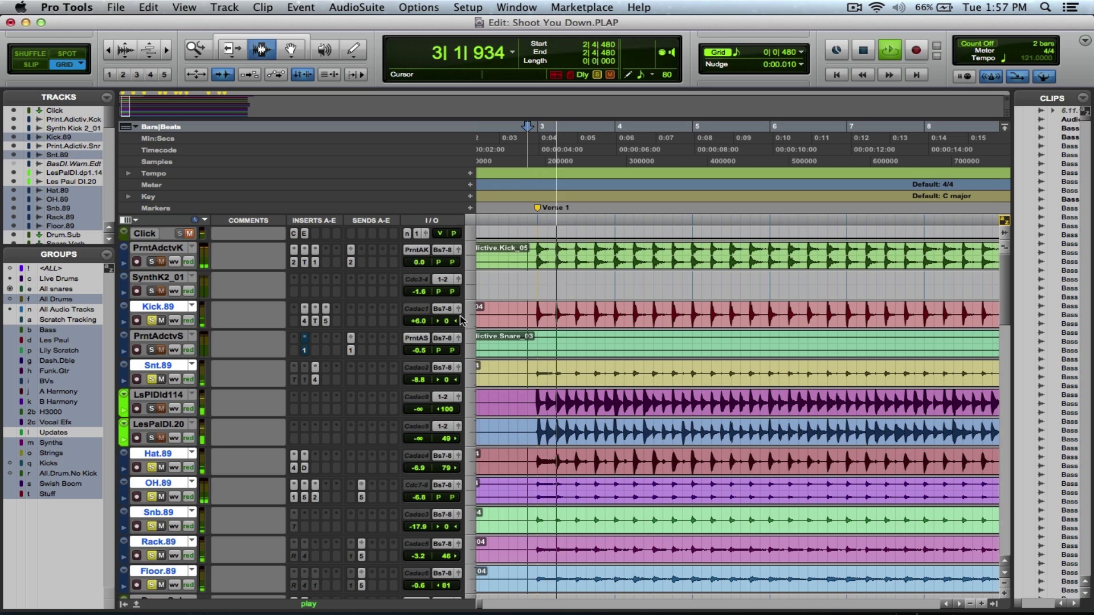
{"action": "key", "text": "r"}
{"action": "key", "text": "r"}
{"action": "key", "text": "super+s"}
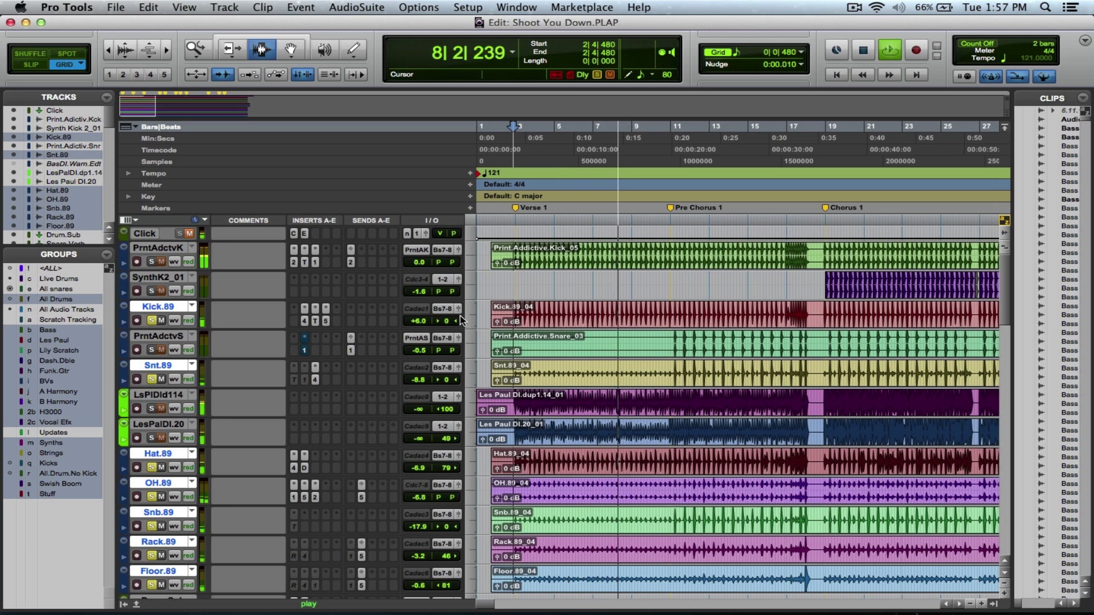
{"action": "key", "text": "space"}
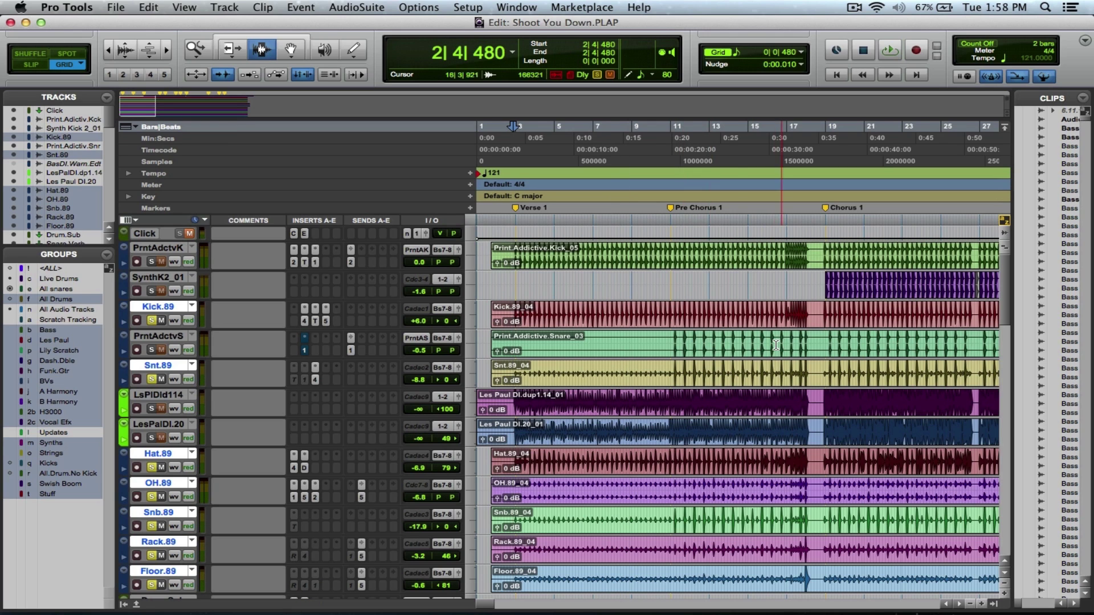
Play the soloed drums from the start of Chorus 1 at 19|1|000, then stop playback
{"action": "left_click", "coordinate": [824, 344]}
{"action": "key", "text": "space"}
{"action": "key", "text": "r"}
{"action": "key", "text": "r"}
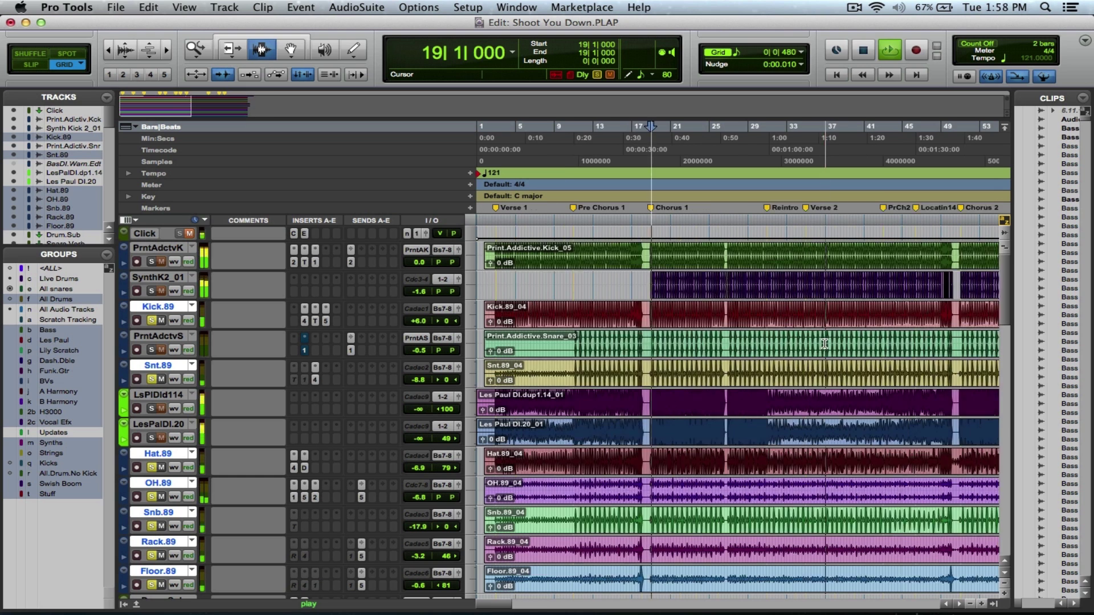
{"action": "key", "text": "super+s"}
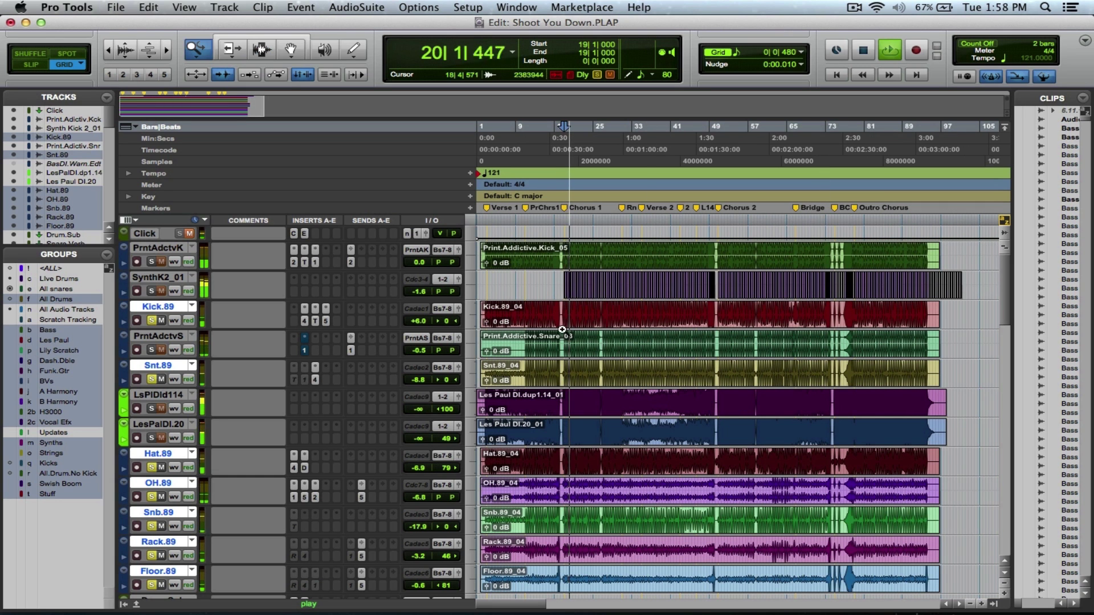
{"action": "key", "text": "t"}
{"action": "key", "text": "t"}
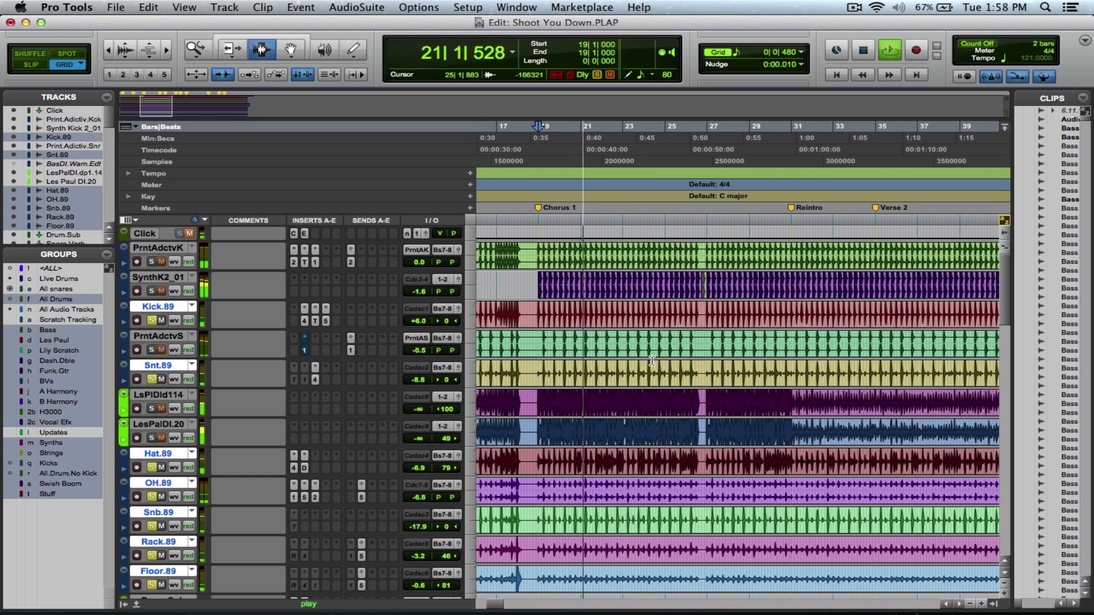
{"action": "key", "text": "r"}
{"action": "key", "text": "r"}
{"action": "key", "text": "r"}
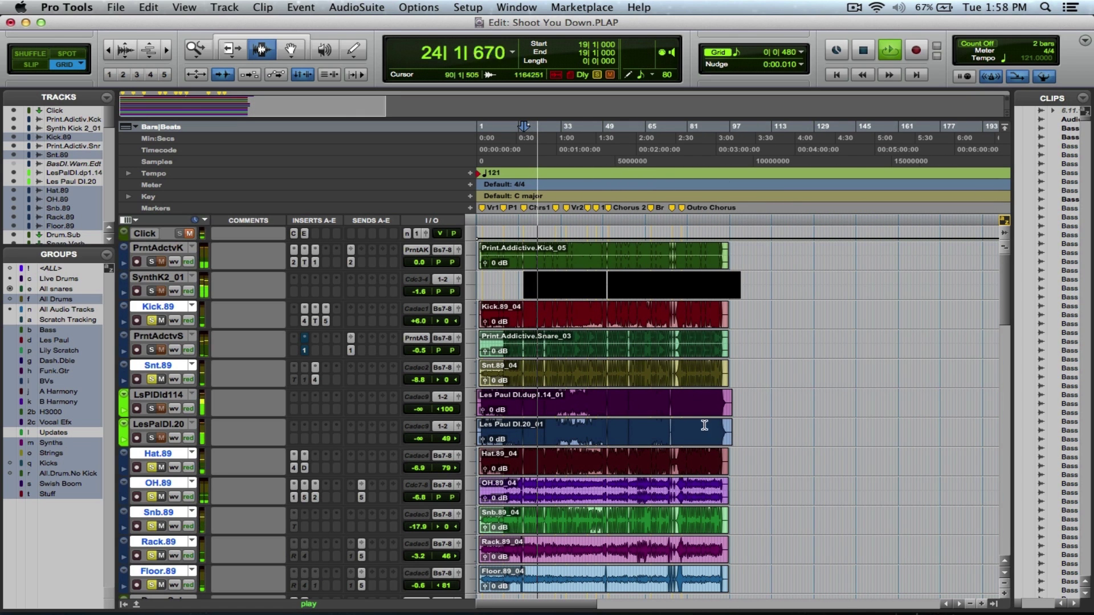
{"action": "key", "text": "super+s"}
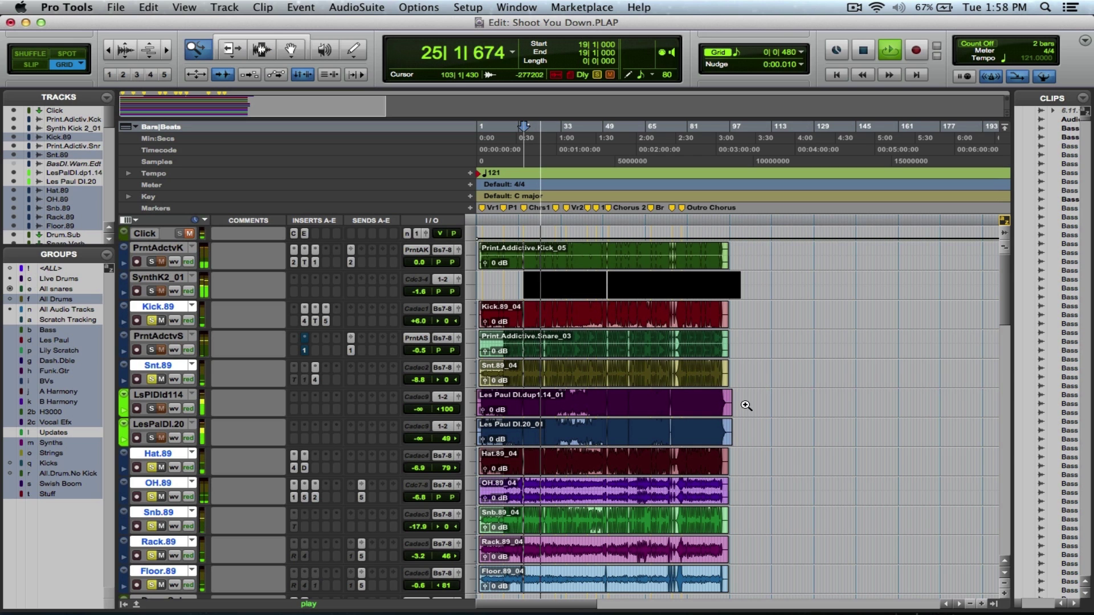
{"action": "key", "text": "super+bracketright"}
{"action": "key", "text": "space"}
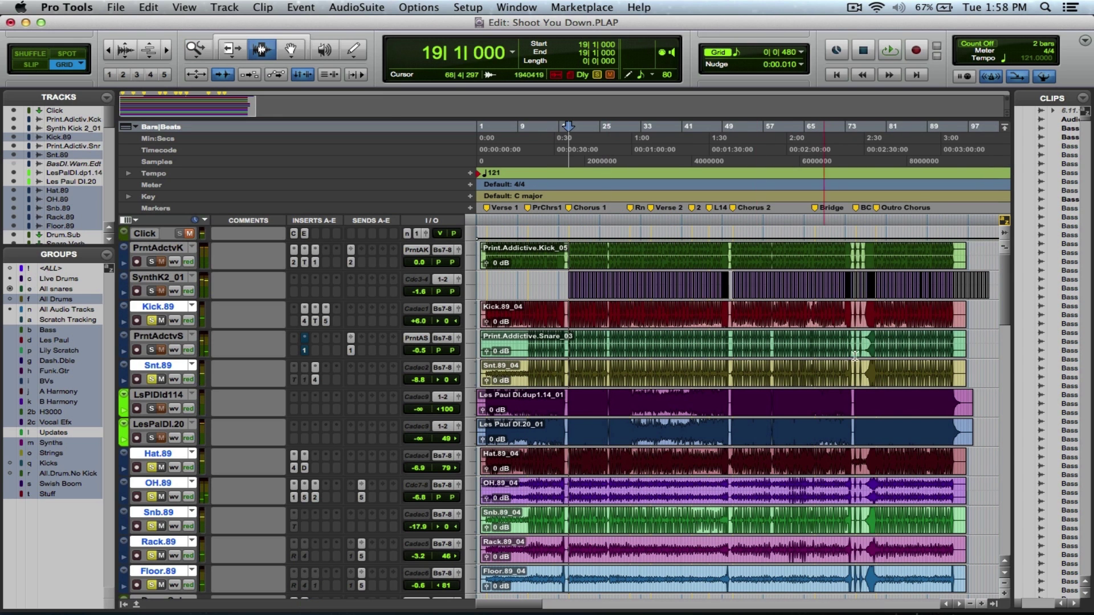
Show the Mix window and open an EQ insert on the Kick.89 track
{"action": "left_click_drag", "start_coordinate": [1008, 317], "coordinate": [1017, 339]}
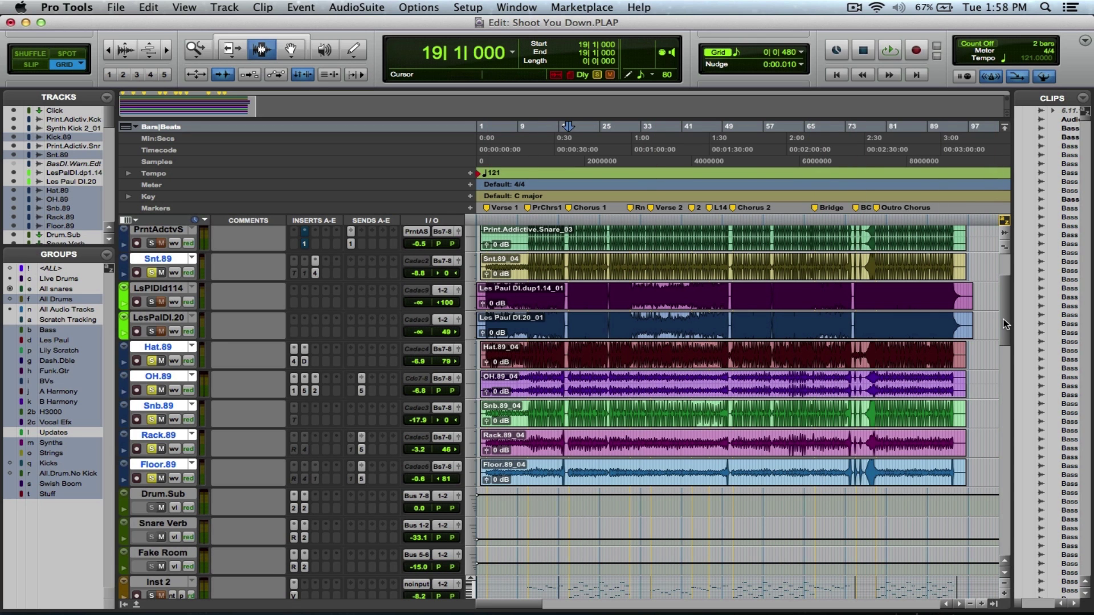
{"action": "key", "text": "super+equal"}
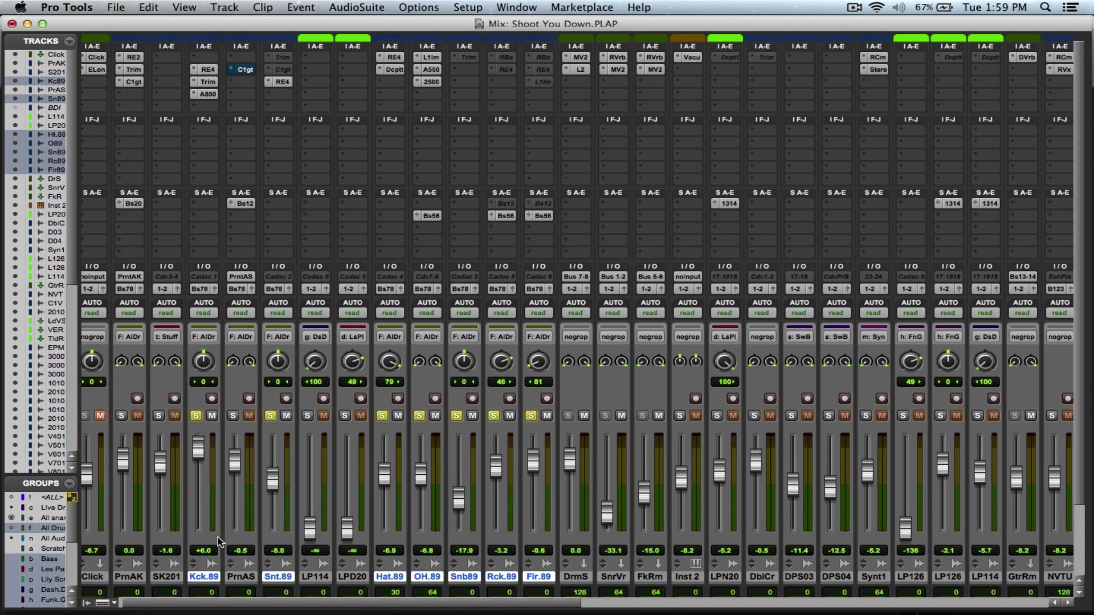
{"action": "double_click", "coordinate": [203, 577]}
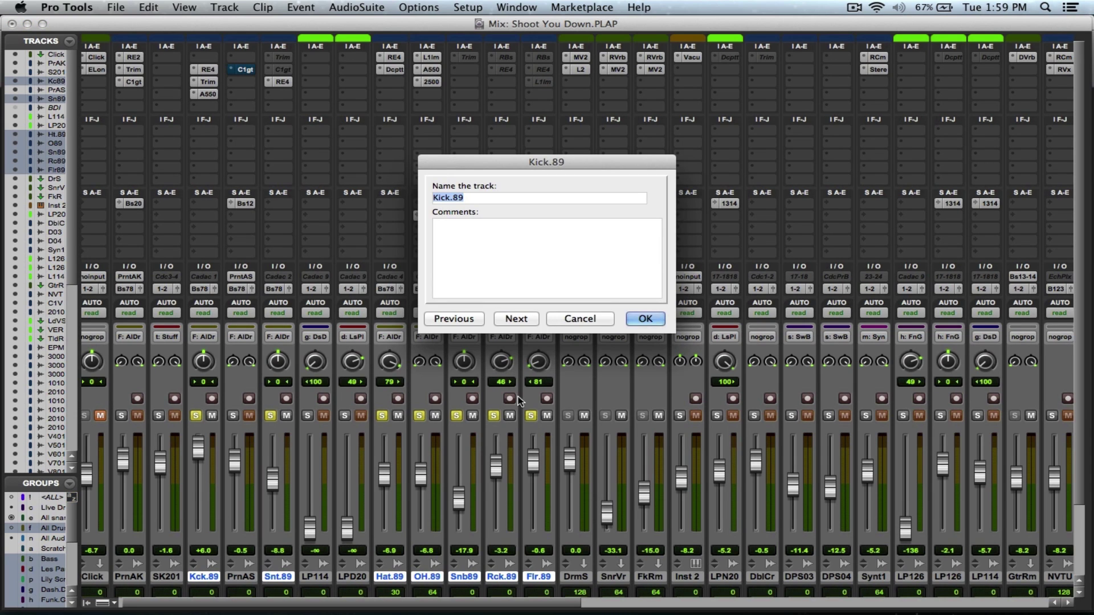
{"action": "left_click", "coordinate": [630, 320]}
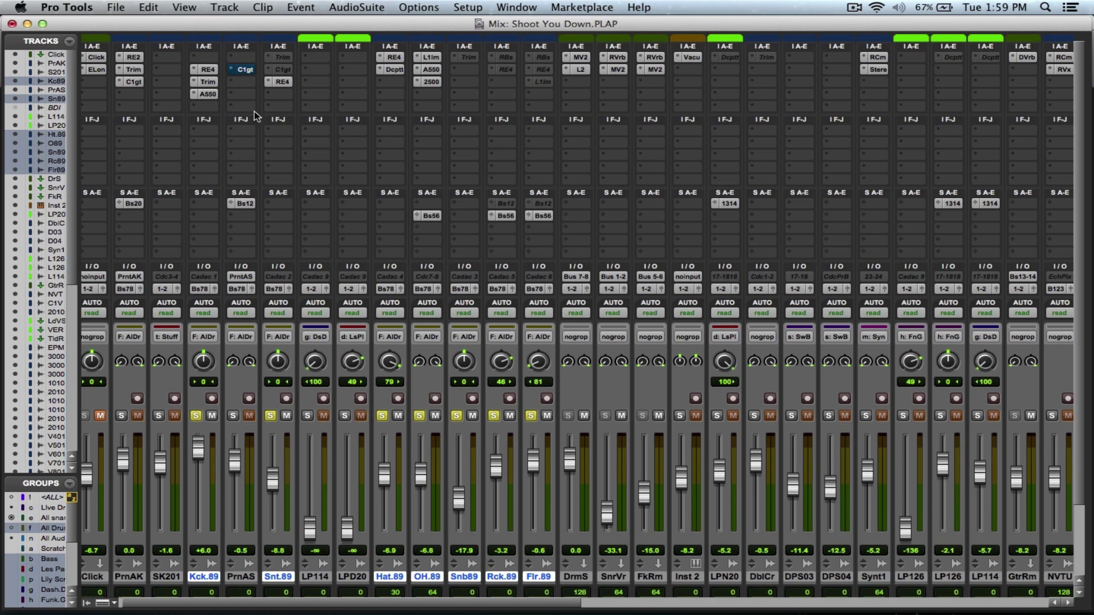
{"action": "left_click", "coordinate": [205, 70]}
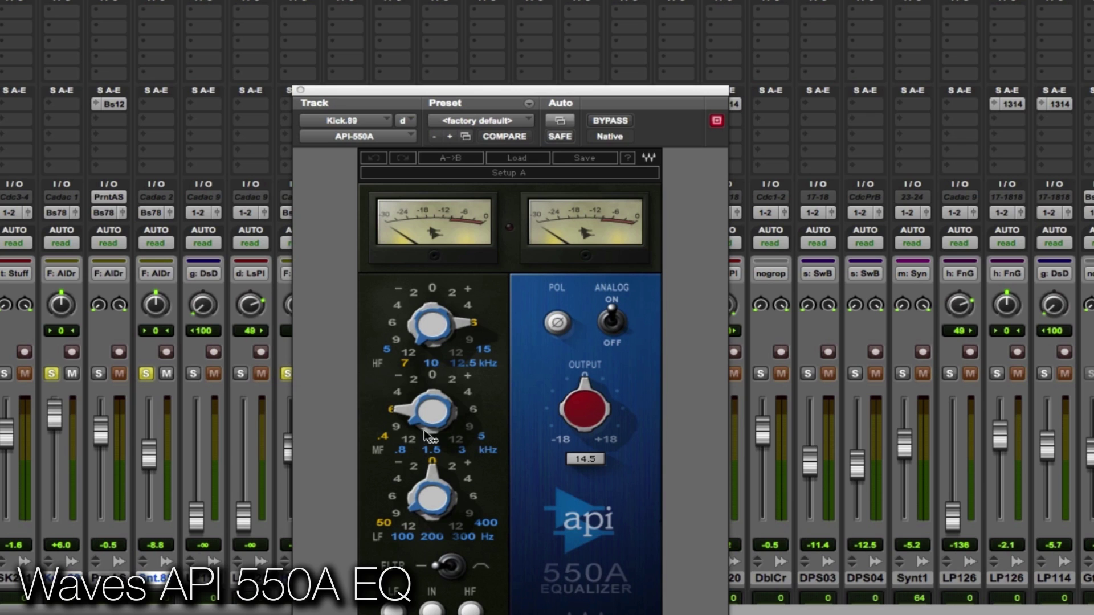
Solo only Kick.89, listen to it through the API-550A equalizer, and close the plug-in
{"action": "left_click", "coordinate": [51, 374], "text": "alt"}
{"action": "left_click", "coordinate": [51, 373]}
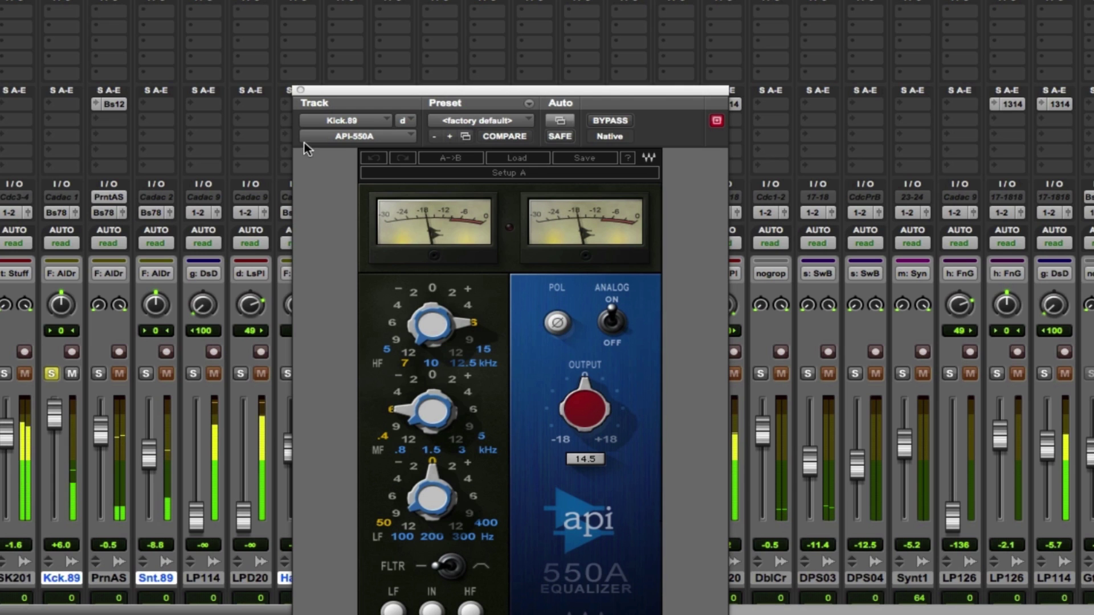
{"action": "left_click", "coordinate": [301, 91]}
Solo the Snt.89 snare track and open its REQ 4 equalizer insert
{"action": "left_click", "coordinate": [147, 374]}
{"action": "left_click", "coordinate": [147, 375]}
{"action": "left_click", "coordinate": [146, 375]}
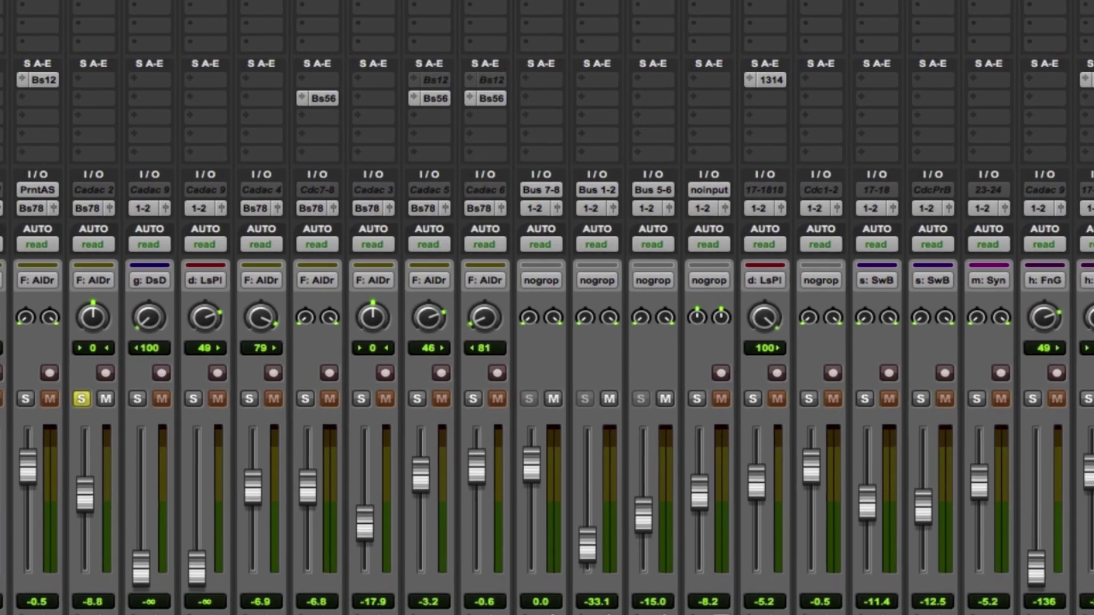
{"action": "left_click", "coordinate": [151, 0]}
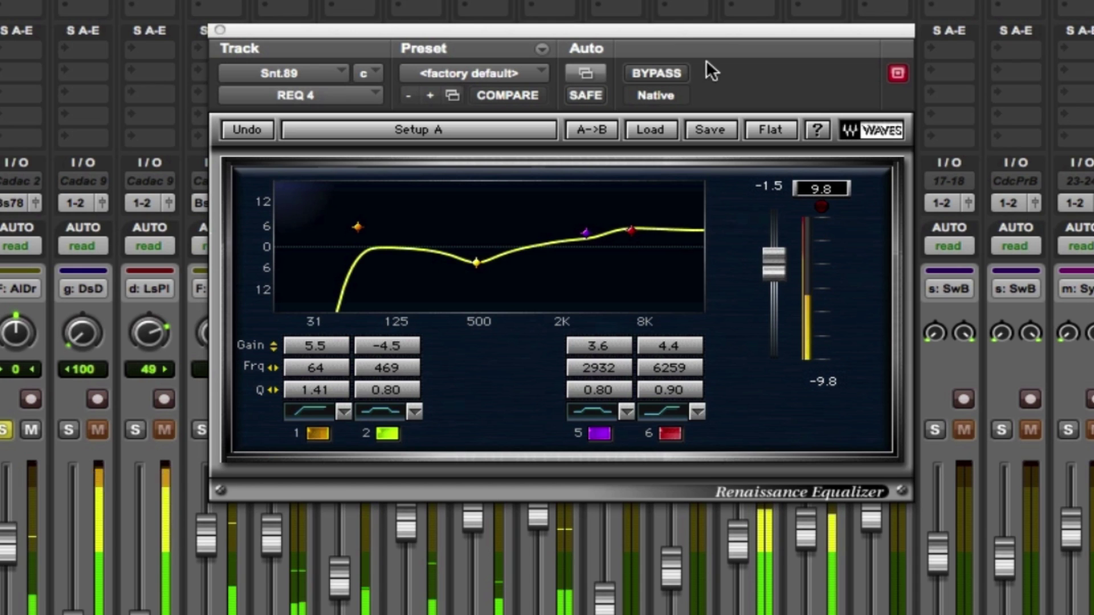
Compare the snare with the REQ 4 equalizer bypassed and active, then close the plug-in
{"action": "left_click", "coordinate": [650, 79]}
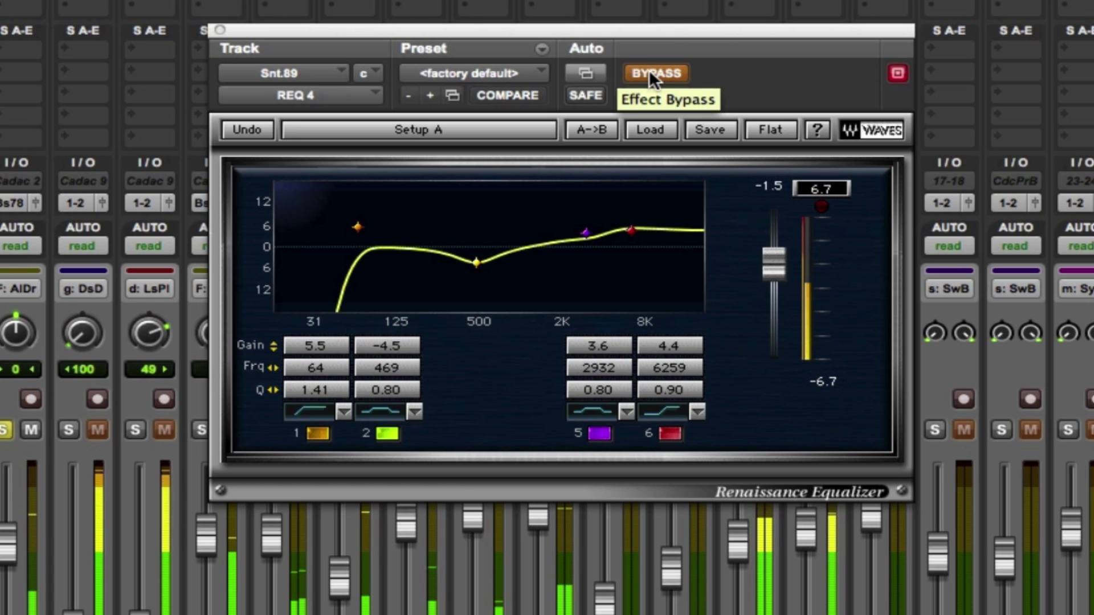
{"action": "left_click", "coordinate": [650, 73]}
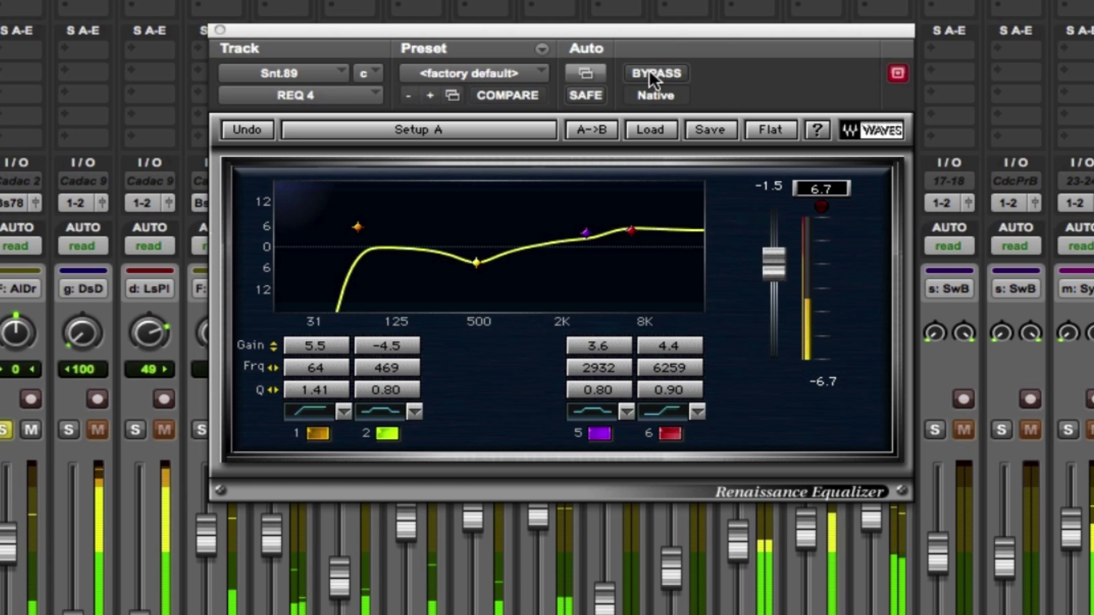
{"action": "left_click", "coordinate": [650, 73]}
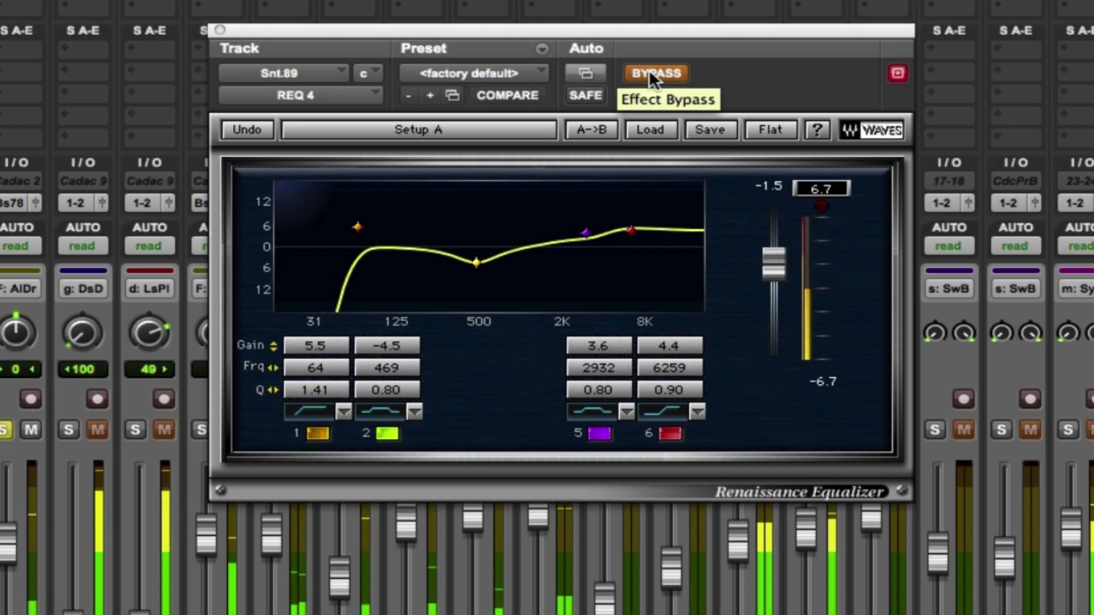
{"action": "left_click", "coordinate": [650, 73]}
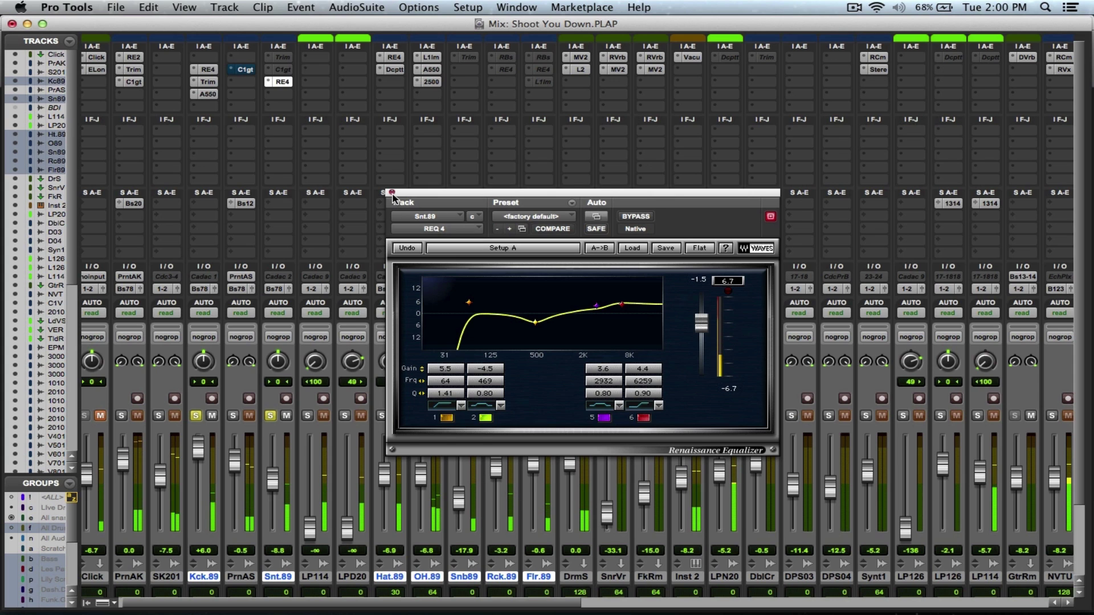
{"action": "left_click", "coordinate": [392, 194]}
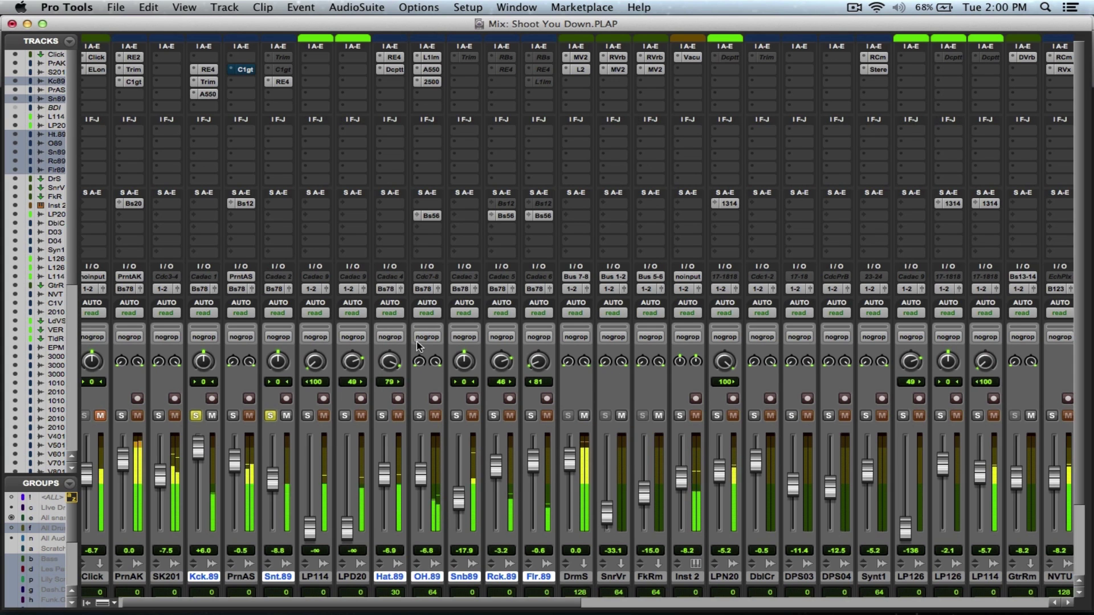
Solo the Hat.89 track, audition its Decapitator insert using bypass, and close the plug-in
{"action": "left_click", "coordinate": [381, 415]}
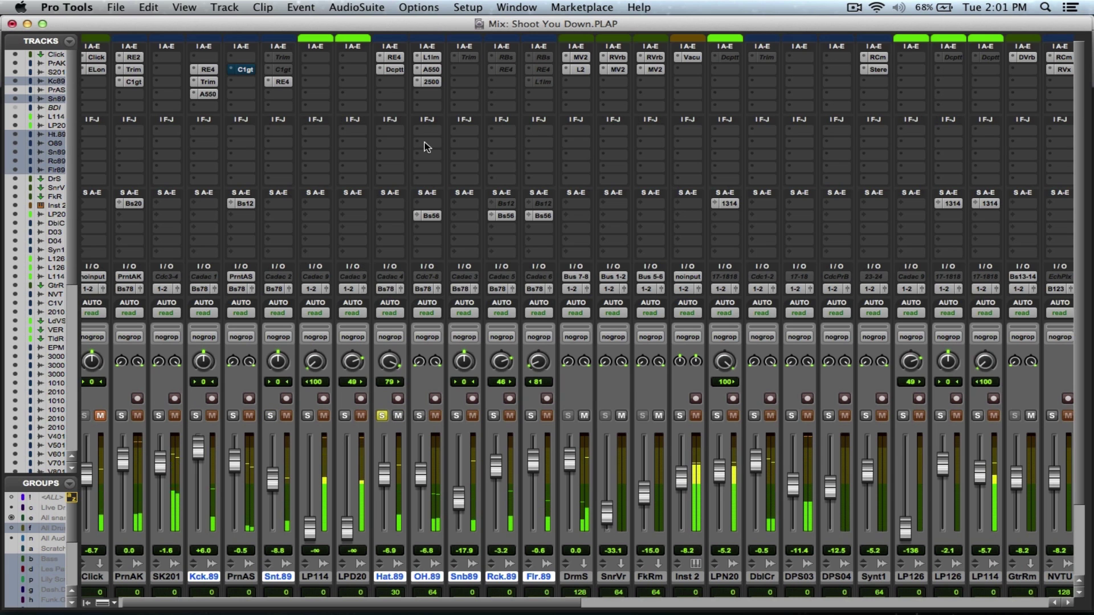
{"action": "left_click", "coordinate": [398, 56]}
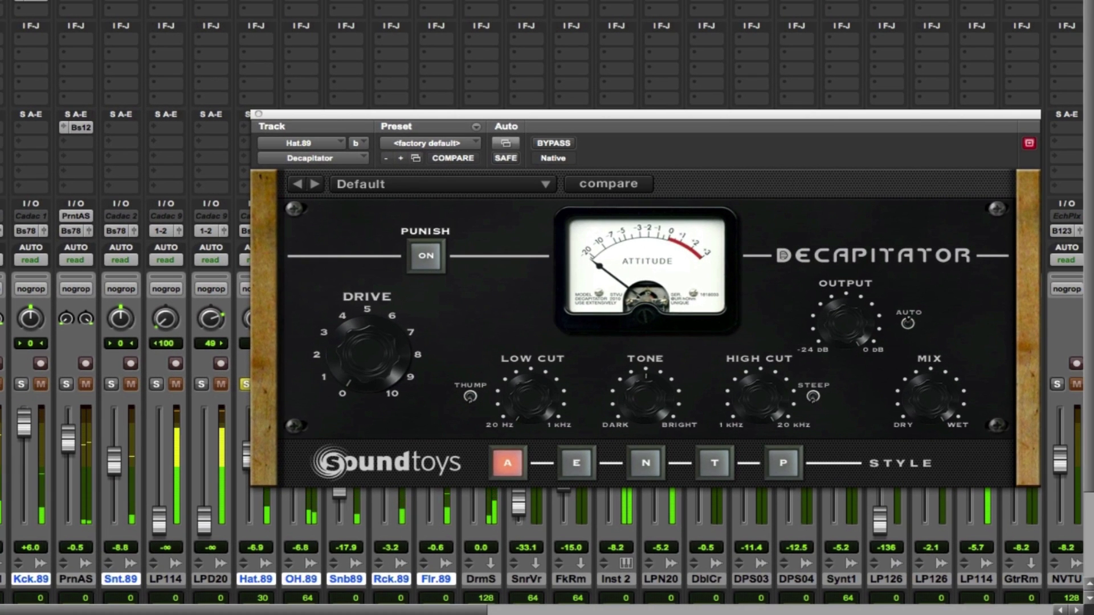
{"action": "left_click", "coordinate": [550, 144]}
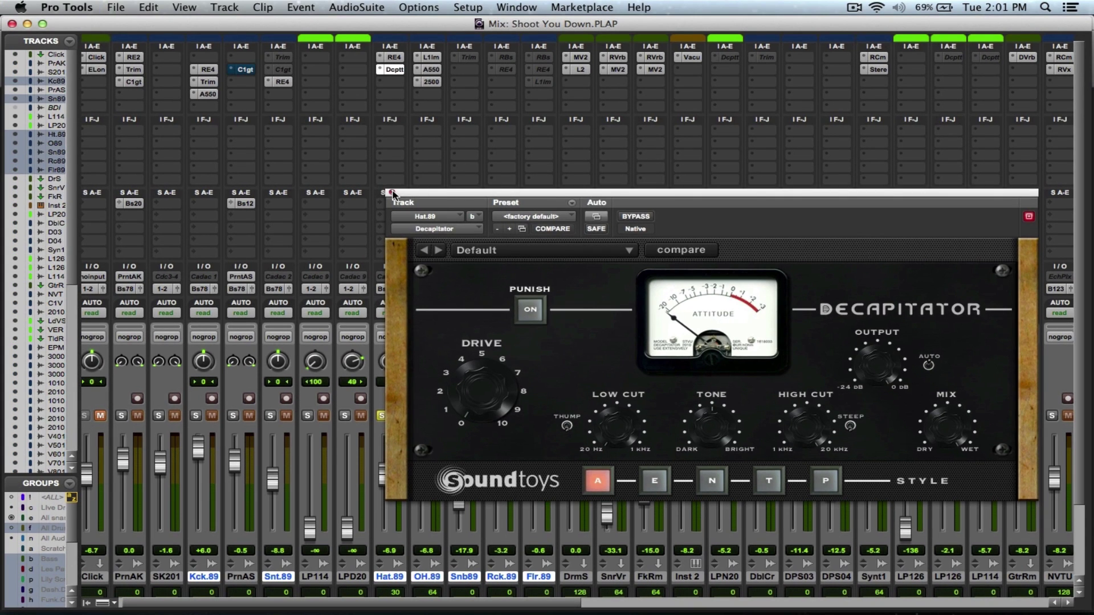
{"action": "left_click", "coordinate": [339, 162]}
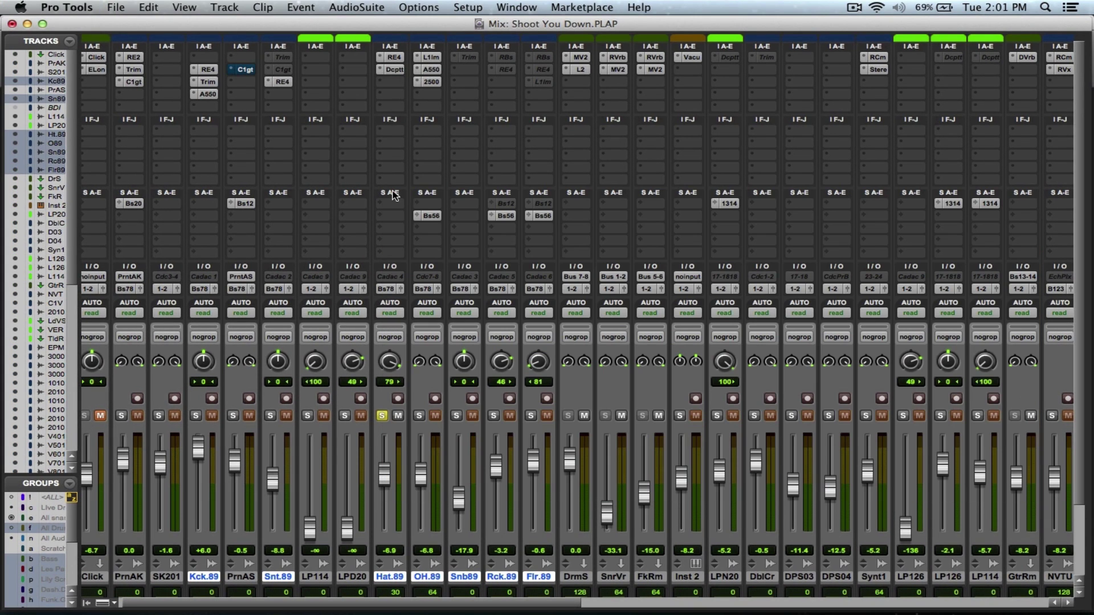
Switch the solo from Hat.89 to the OH.89 overheads and open their L1 limiter insert
{"action": "left_click", "coordinate": [383, 415]}
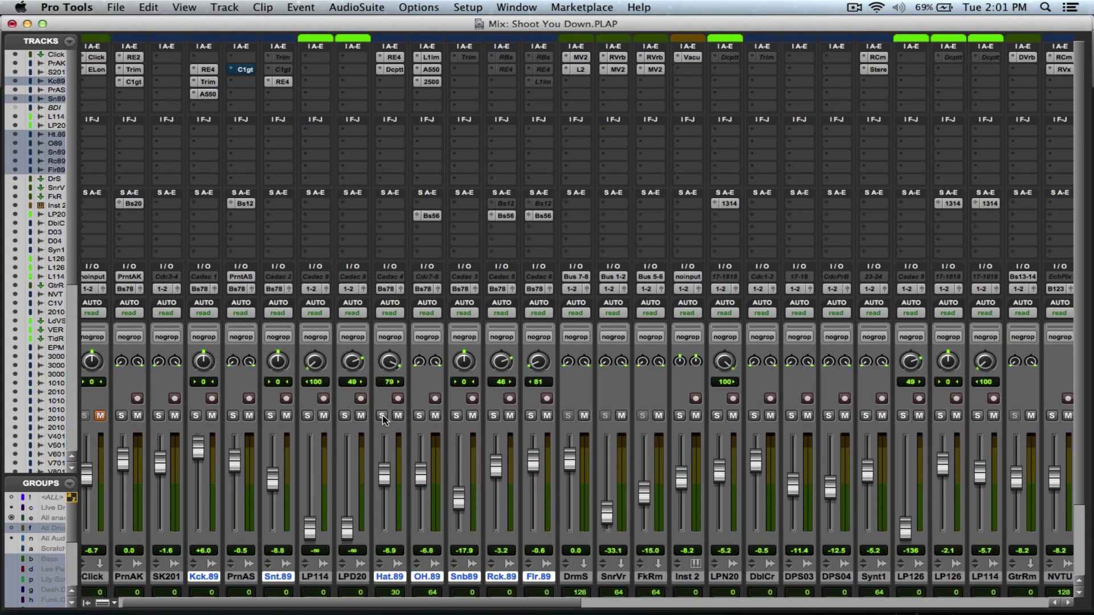
{"action": "left_click", "coordinate": [419, 416]}
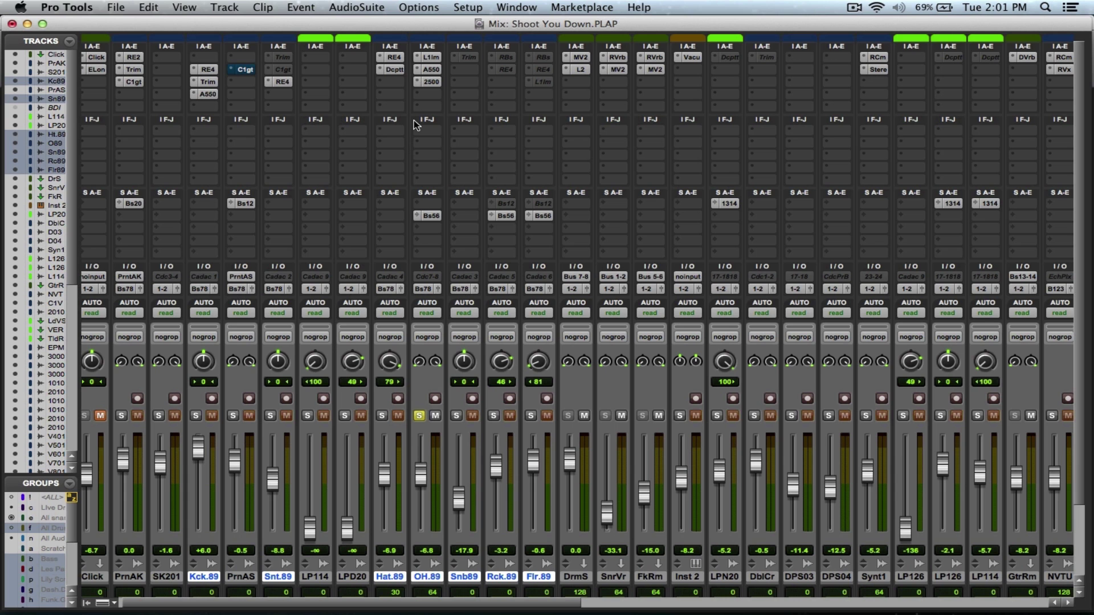
{"action": "left_click", "coordinate": [437, 56]}
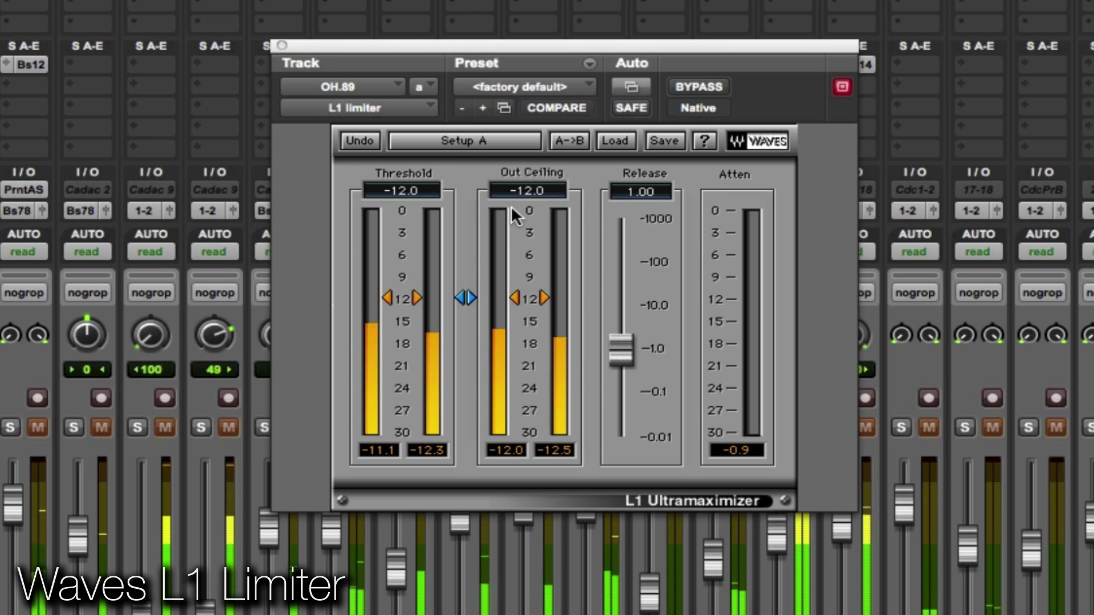
Compare the overheads with the L1 limiter and the API-550A equalizer each bypassed and active, then close the plug-in
{"action": "left_click", "coordinate": [709, 86]}
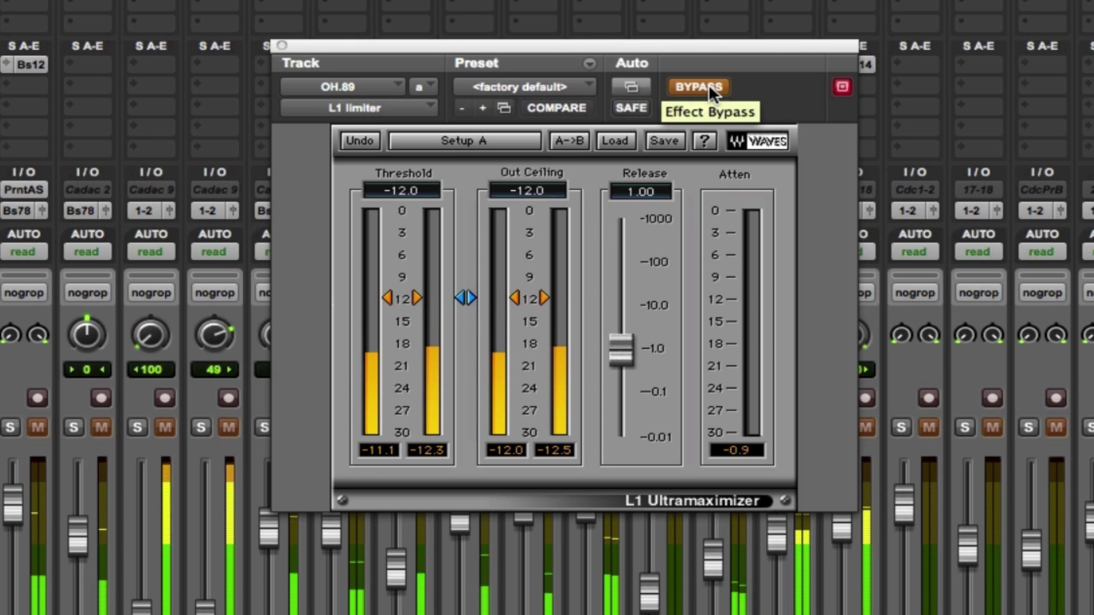
{"action": "left_click", "coordinate": [709, 85]}
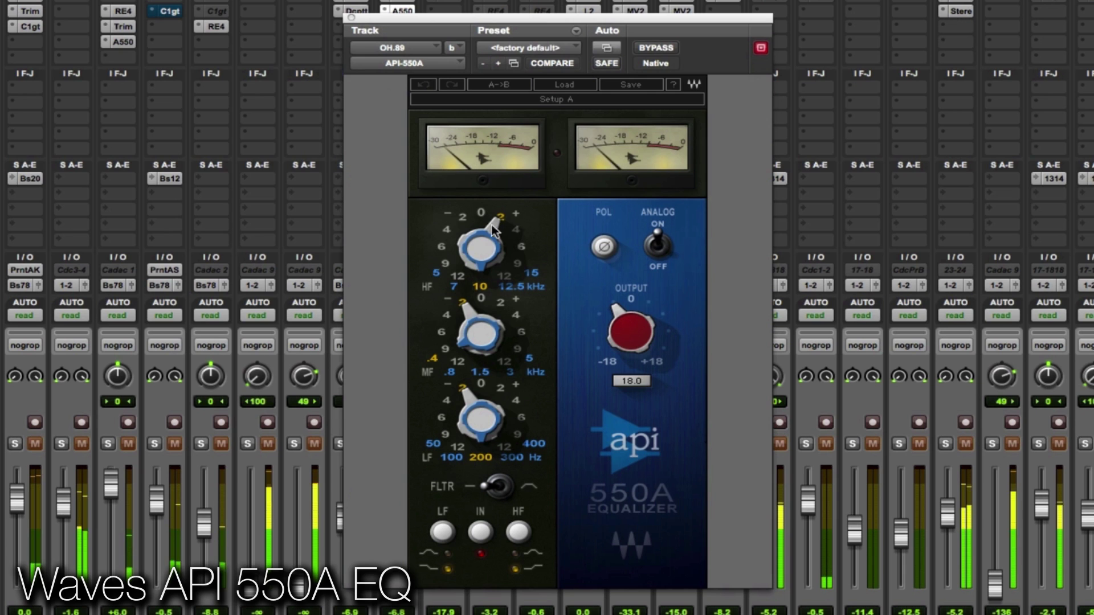
{"action": "left_click", "coordinate": [657, 48]}
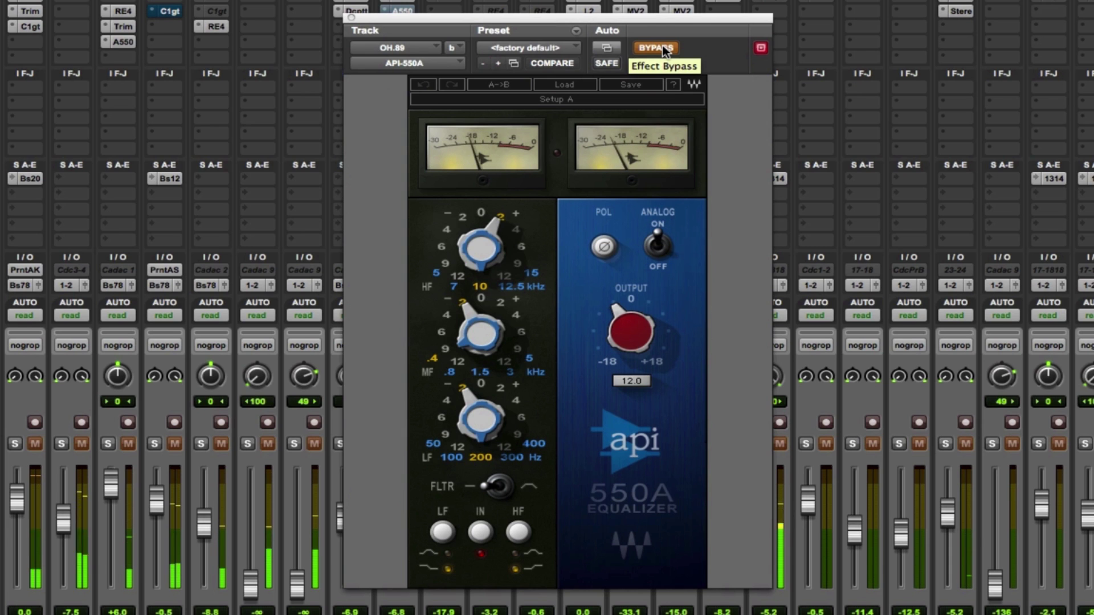
{"action": "left_click", "coordinate": [664, 50]}
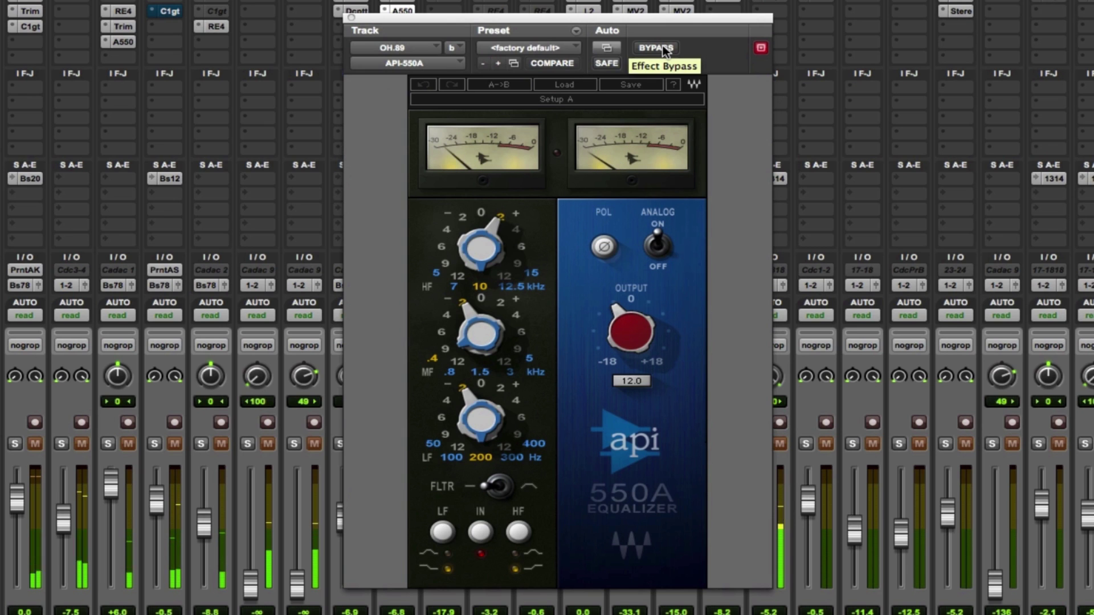
{"action": "left_click", "coordinate": [662, 49]}
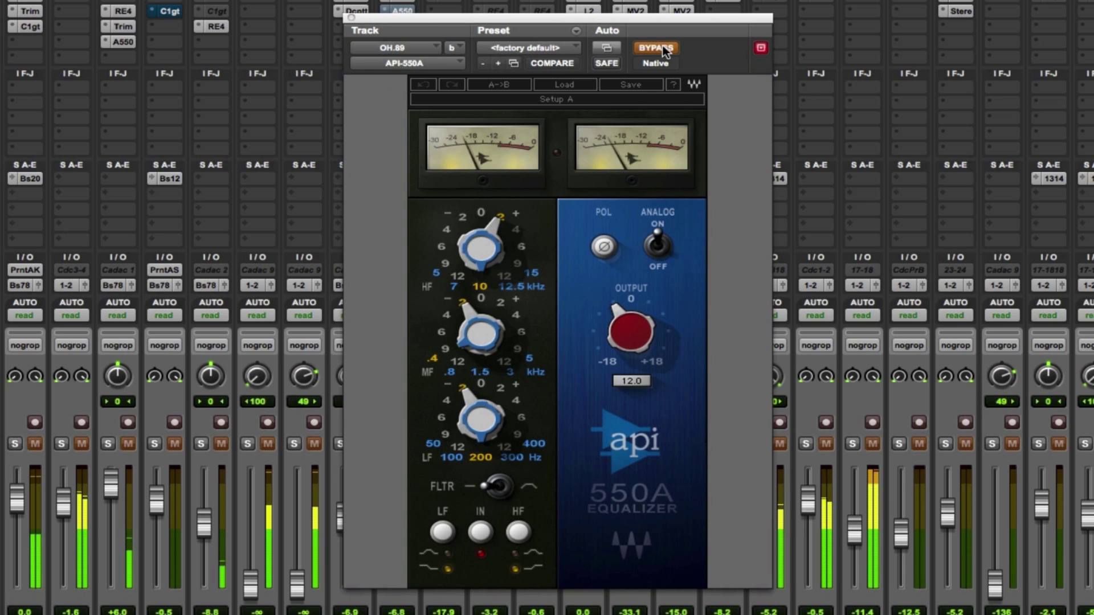
{"action": "left_click", "coordinate": [662, 49]}
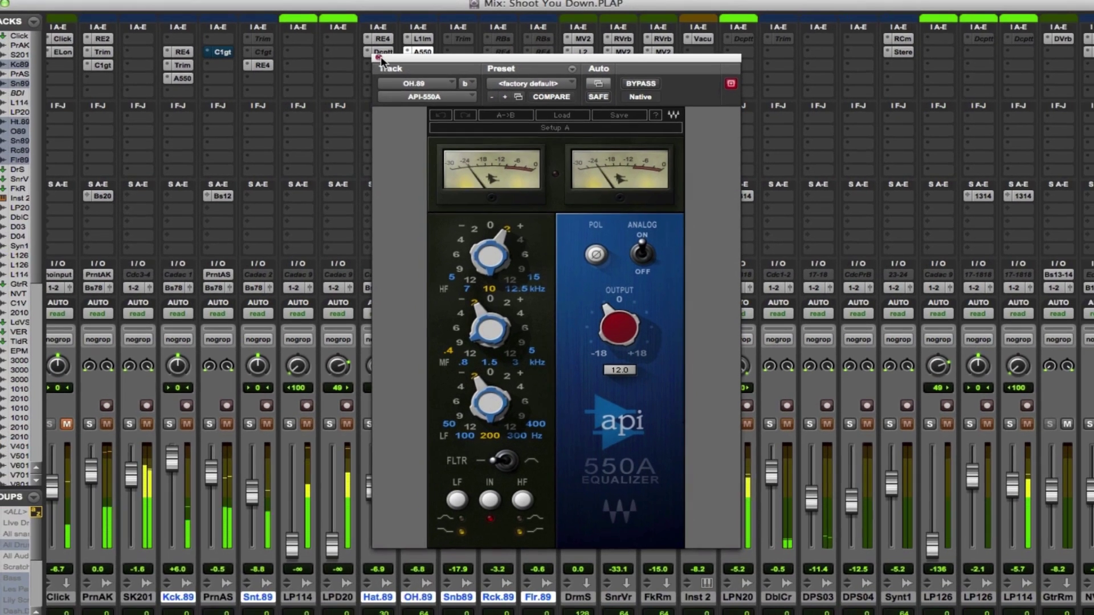
{"action": "left_click", "coordinate": [378, 58]}
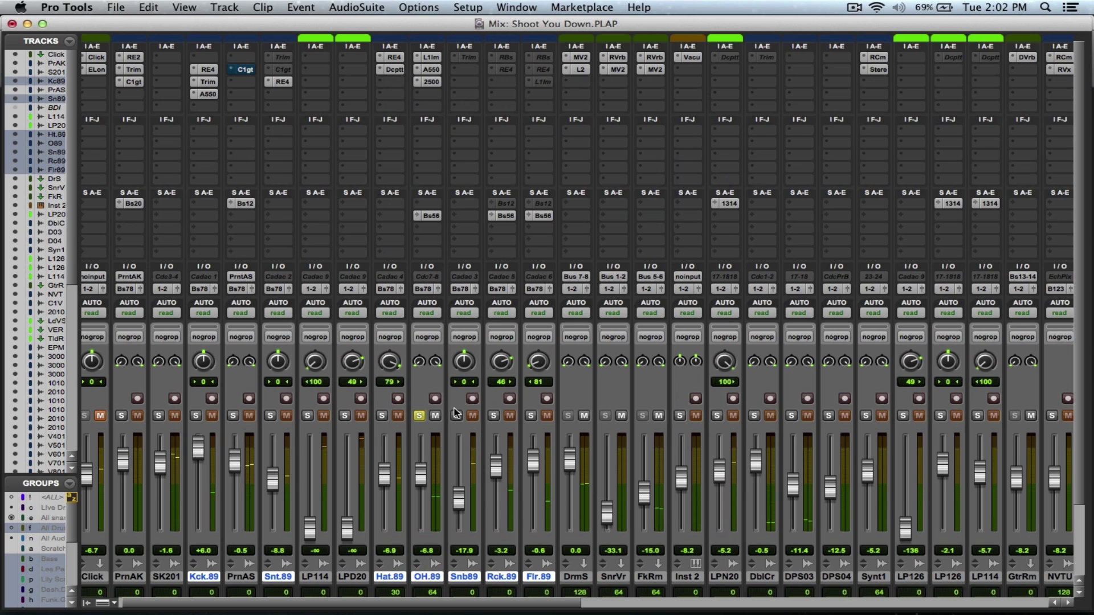
Audition the soloed Snb.89 track on its own and together with Snt.89, then clear the snare solos
{"action": "key", "text": "space"}
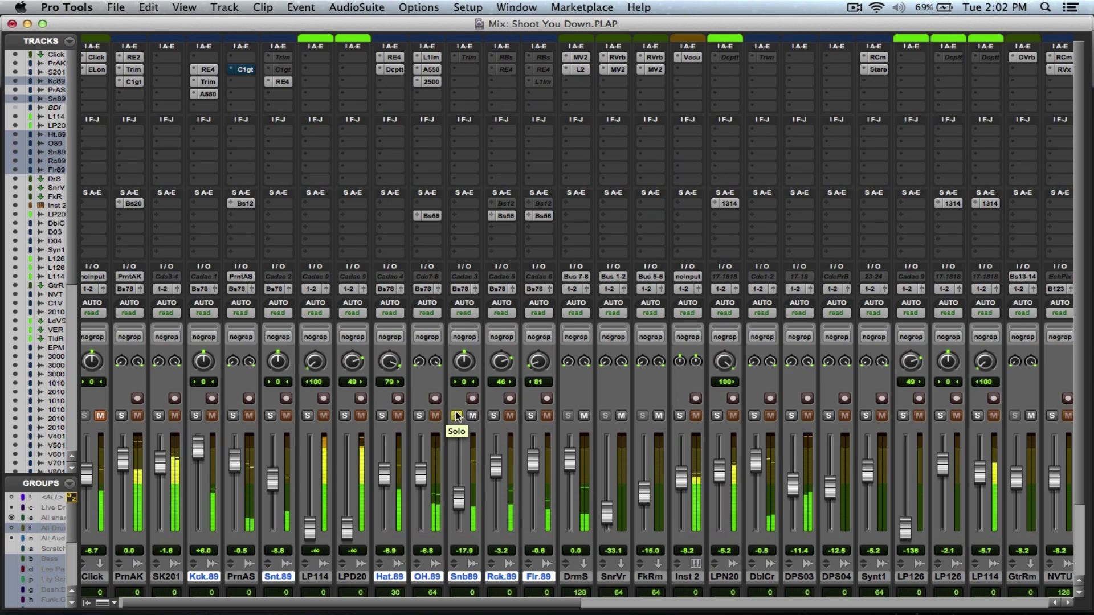
{"action": "left_click", "coordinate": [270, 416]}
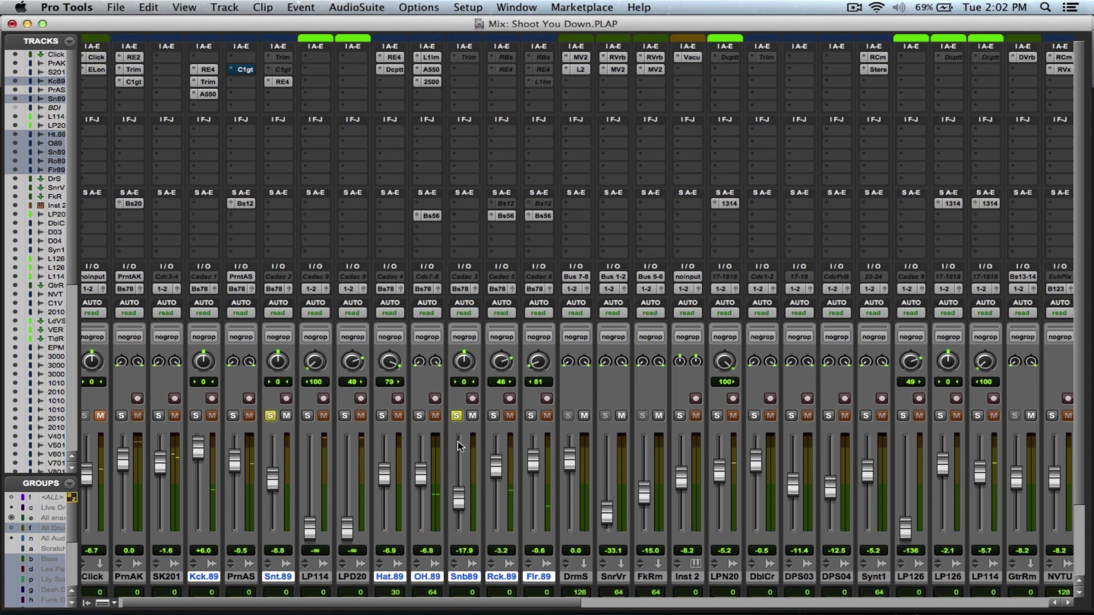
{"action": "left_click", "coordinate": [456, 417]}
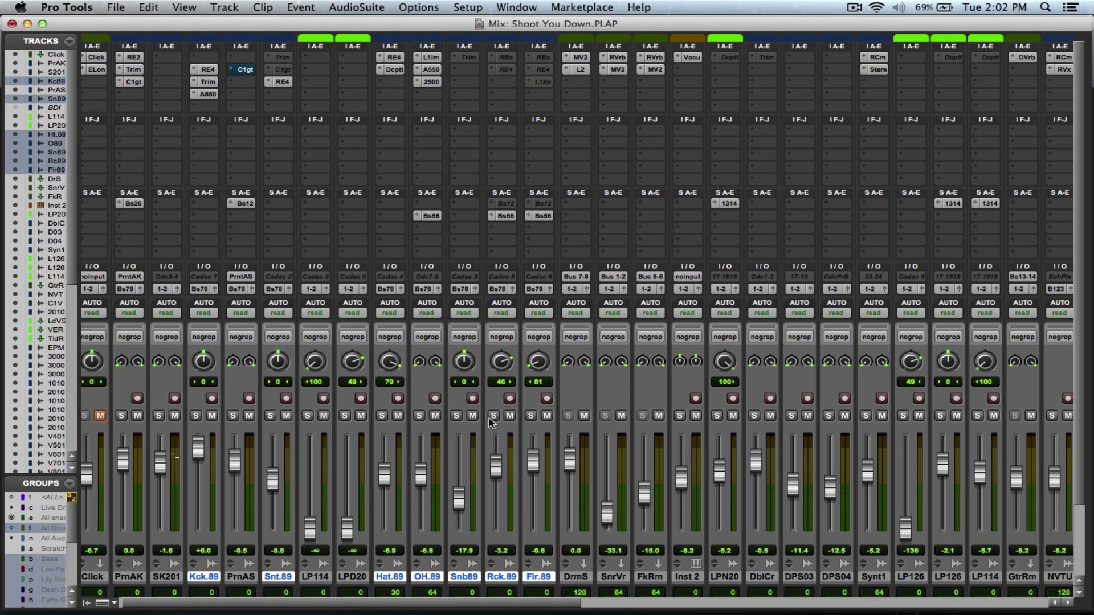
Solo the Rck.89 and Flr.89 toms and play the Rack.89 passage from about bar 73 to bar 77 in the Edit window
{"action": "left_click", "coordinate": [494, 416]}
{"action": "left_click", "coordinate": [532, 417]}
{"action": "key", "text": "super+equal"}
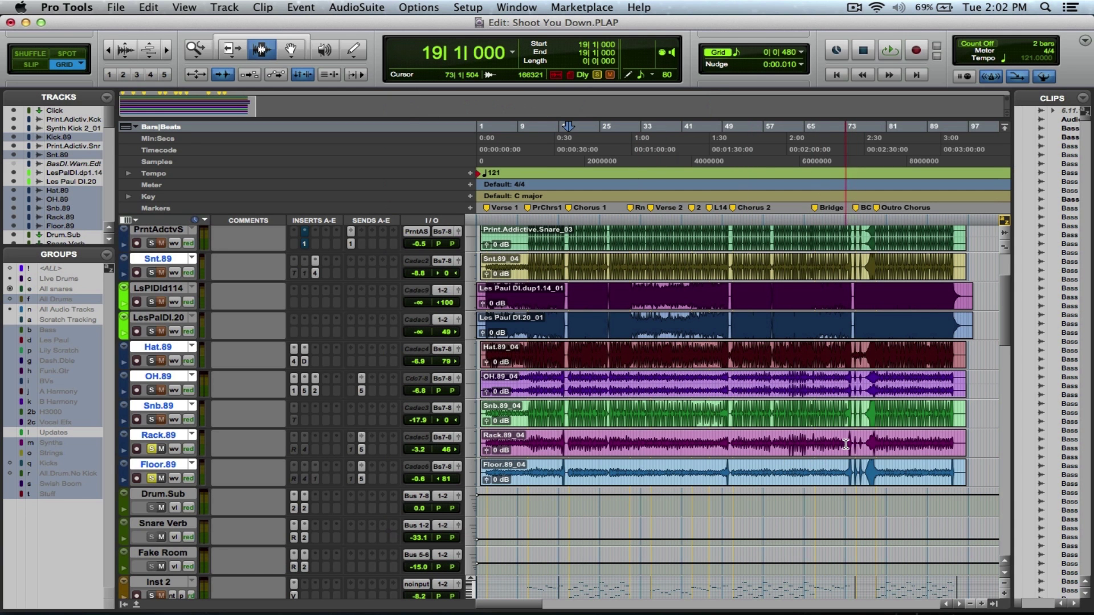
{"action": "key", "text": "F5"}
{"action": "left_click_drag", "start_coordinate": [839, 443], "coordinate": [901, 443]}
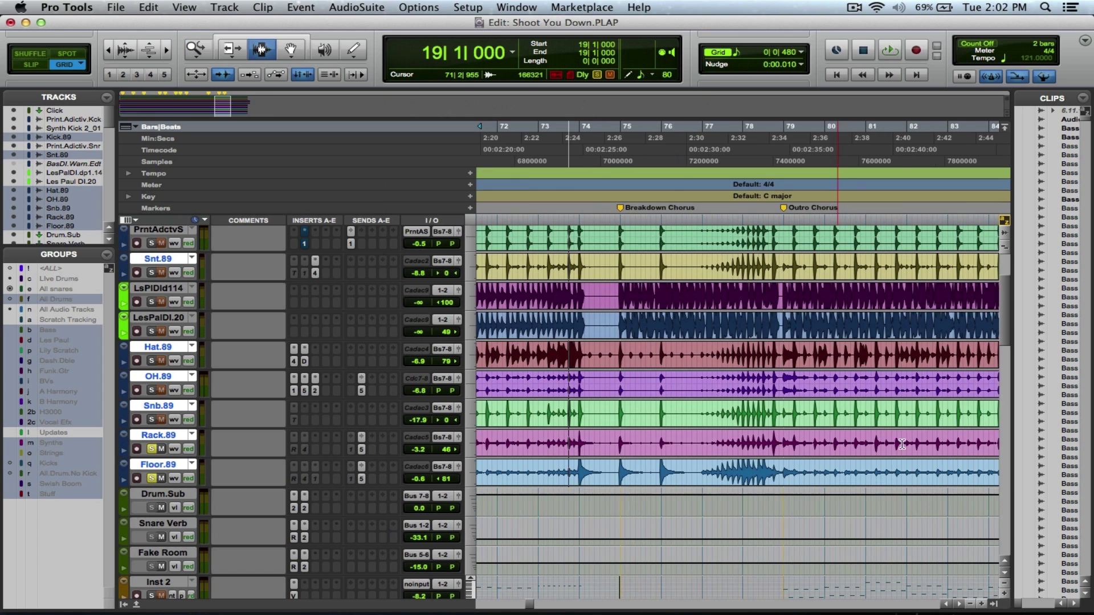
{"action": "left_click_drag", "start_coordinate": [575, 453], "coordinate": [723, 457]}
{"action": "key", "text": "space"}
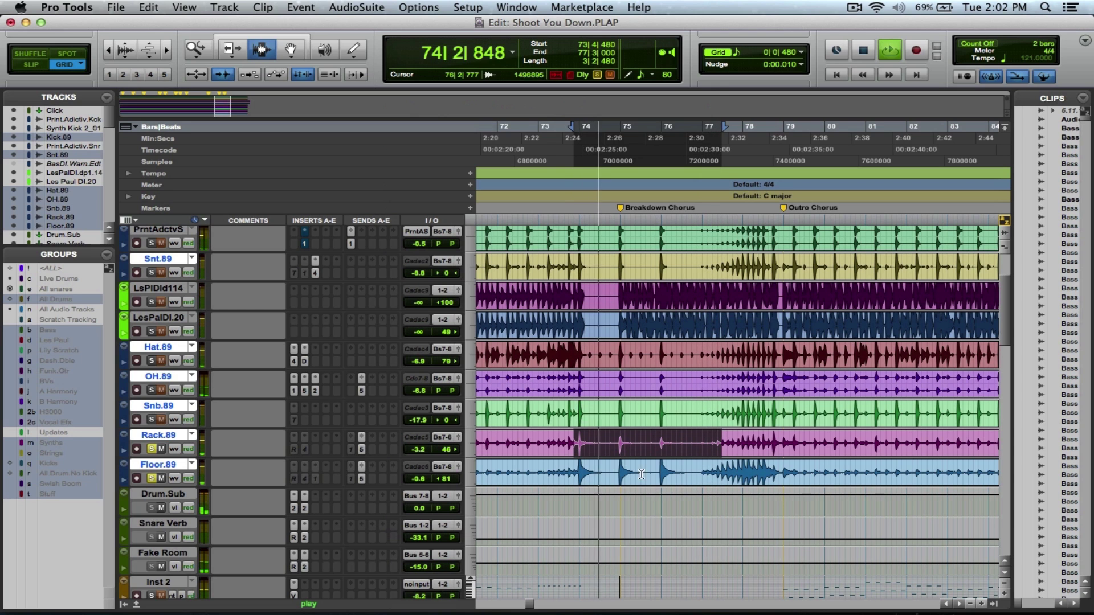
{"action": "key", "text": "space"}
Select the tom build-up on Floor.89 from 76|4|480 to 79|3|480 and play it
{"action": "left_click_drag", "start_coordinate": [697, 461], "coordinate": [812, 463]}
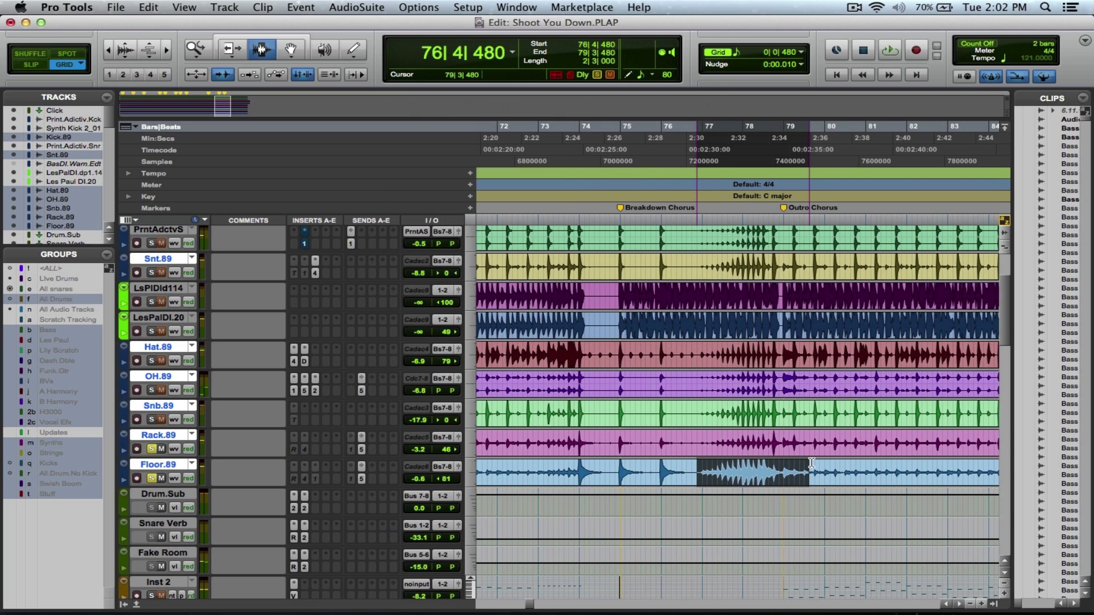
{"action": "key", "text": "space"}
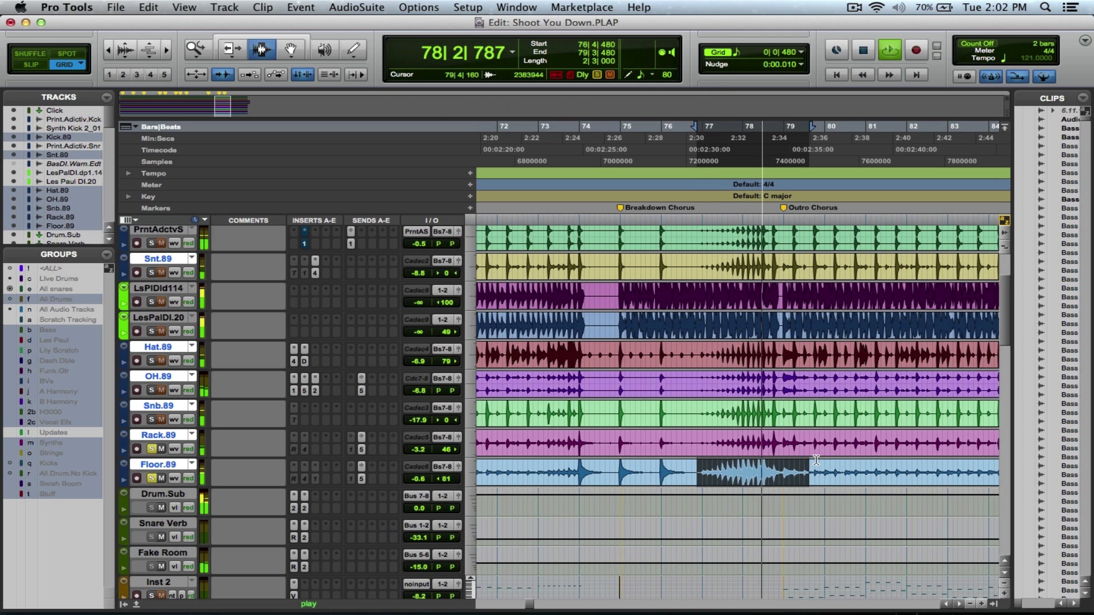
{"action": "key", "text": "space"}
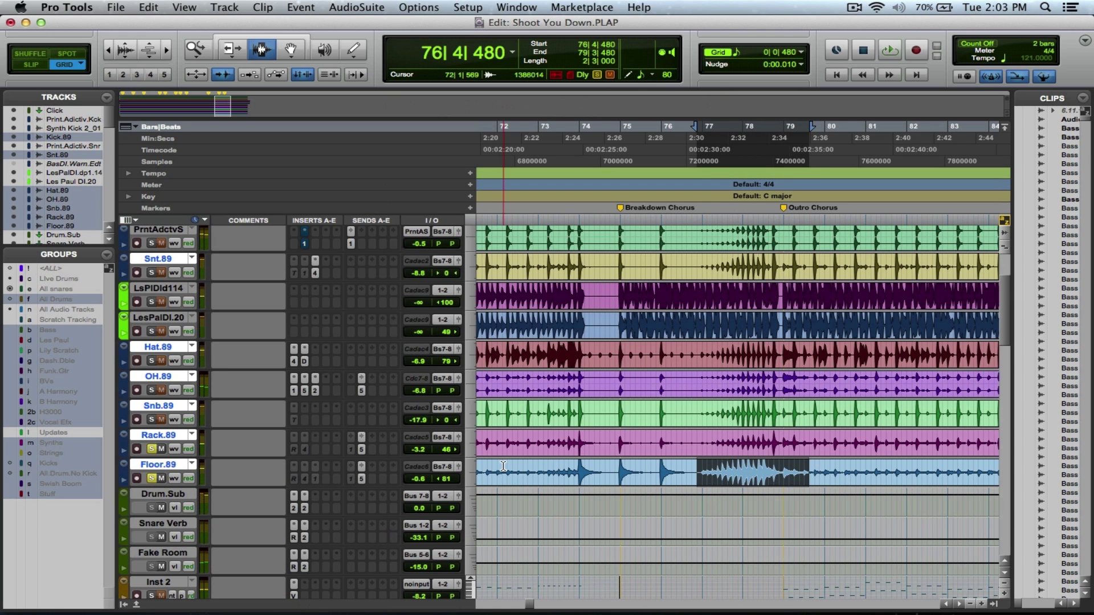
Show the whole song in the timeline and open the Bus 5-6 sends of the Rack.89 and Floor.89 tracks
{"action": "key", "text": "r"}
{"action": "key", "text": "r"}
{"action": "key", "text": "r"}
{"action": "key", "text": "r"}
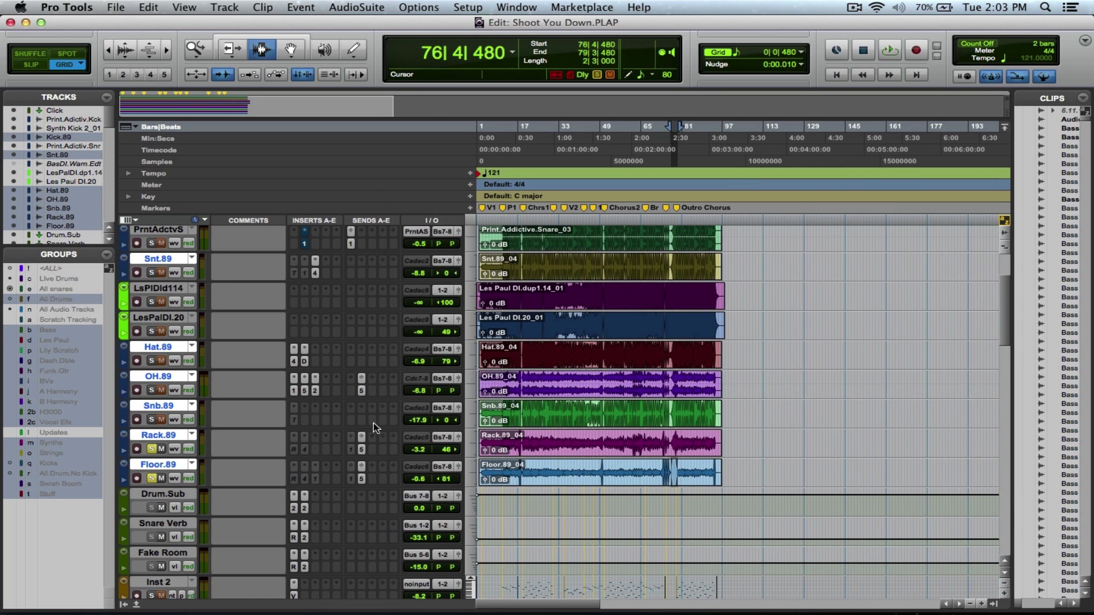
{"action": "left_click", "coordinate": [363, 449]}
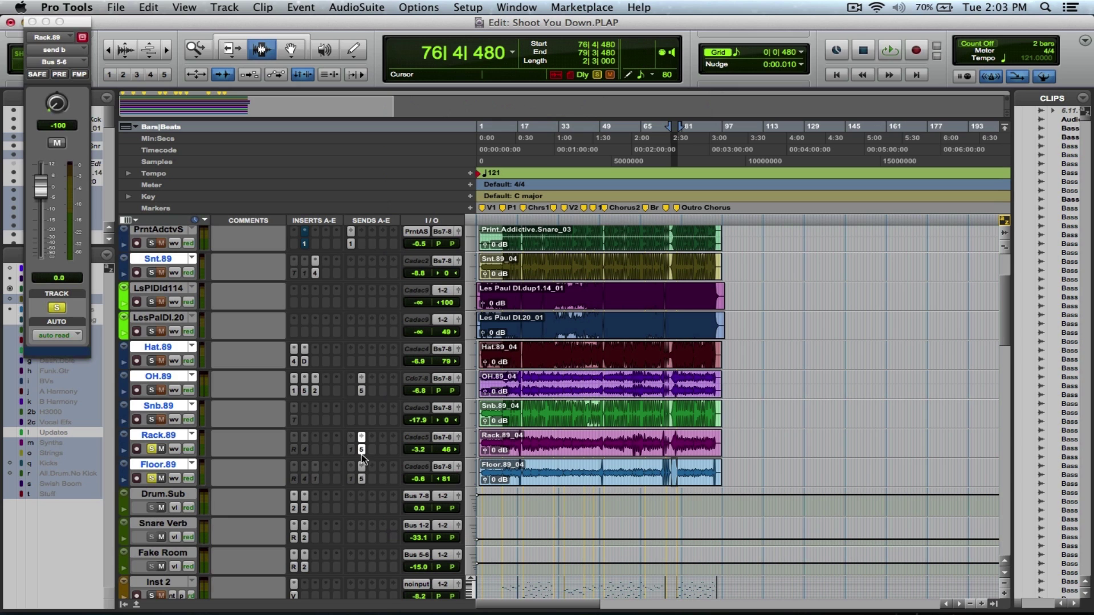
{"action": "left_click", "coordinate": [361, 477]}
Play the soloed drums from bar 77 and open the MV2 insert on the Drum.Sub track
{"action": "double_click", "coordinate": [197, 50]}
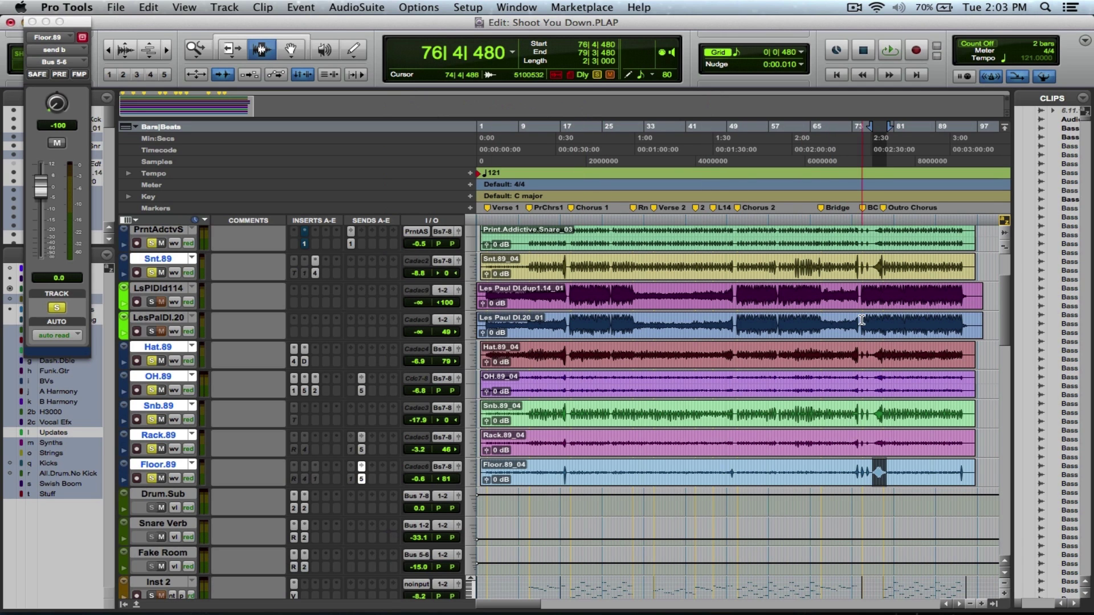
{"action": "left_click", "coordinate": [873, 405]}
{"action": "key", "text": "space"}
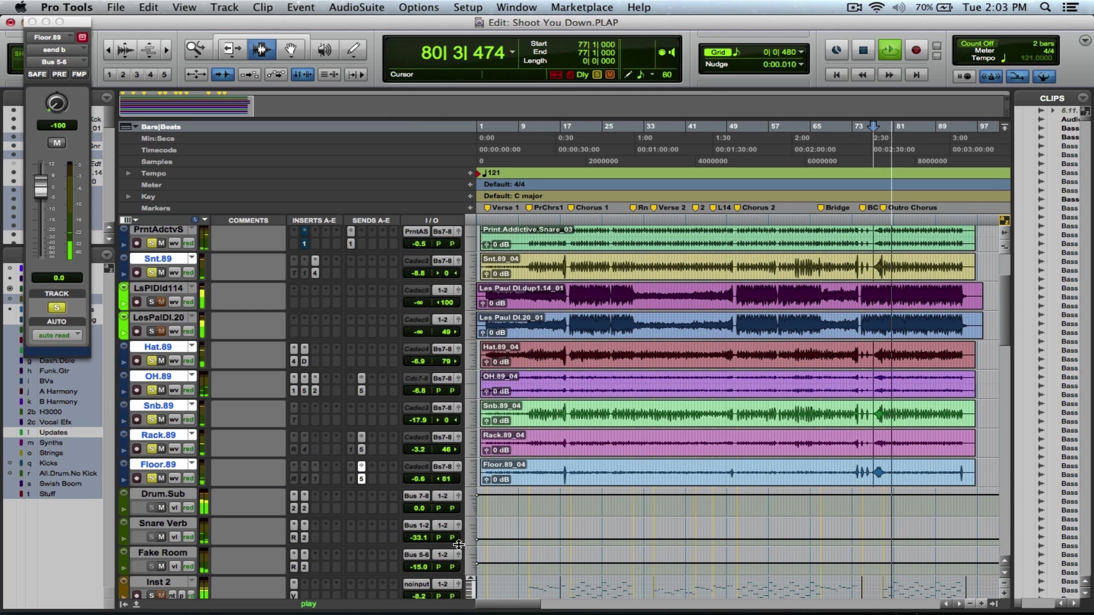
{"action": "left_click", "coordinate": [294, 508]}
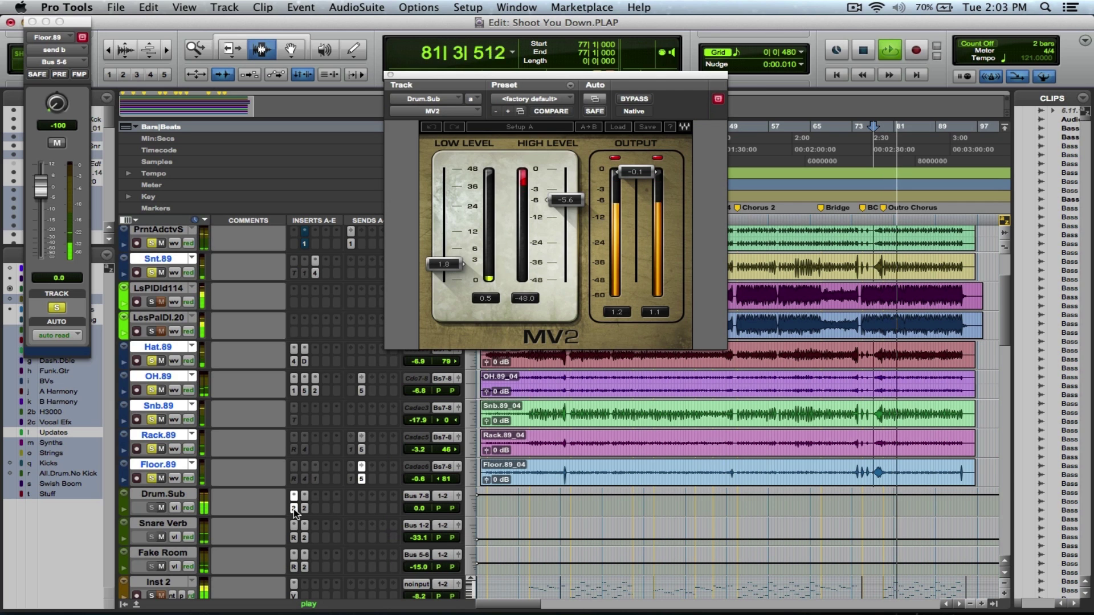
{"action": "key", "text": "space"}
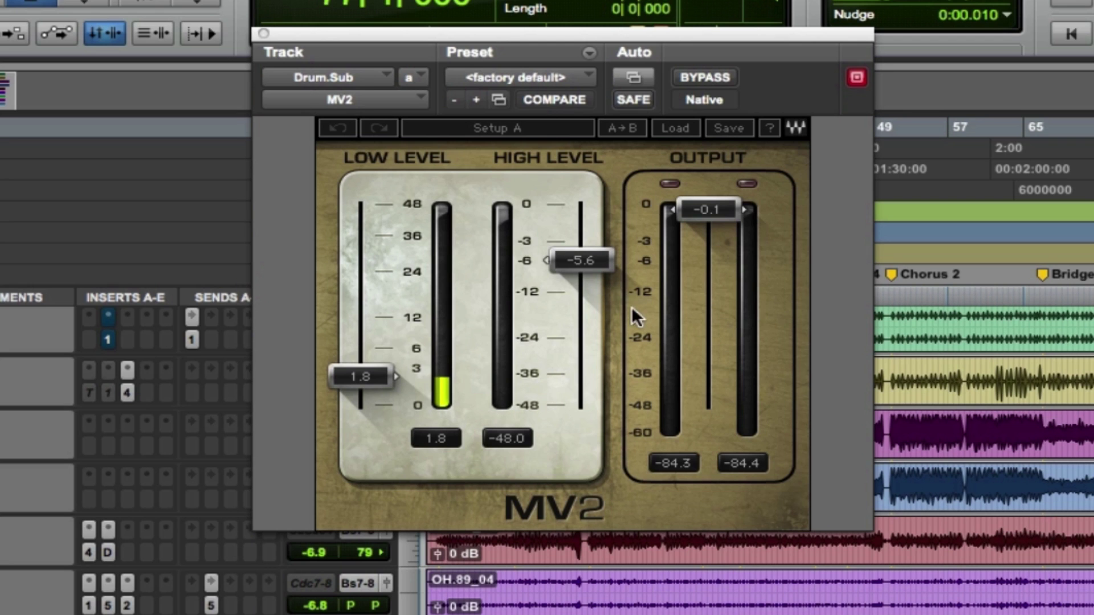
Compare the drum mix with the MV2 on Drum.Sub bypassed and active, leaving it active
{"action": "key", "text": "space"}
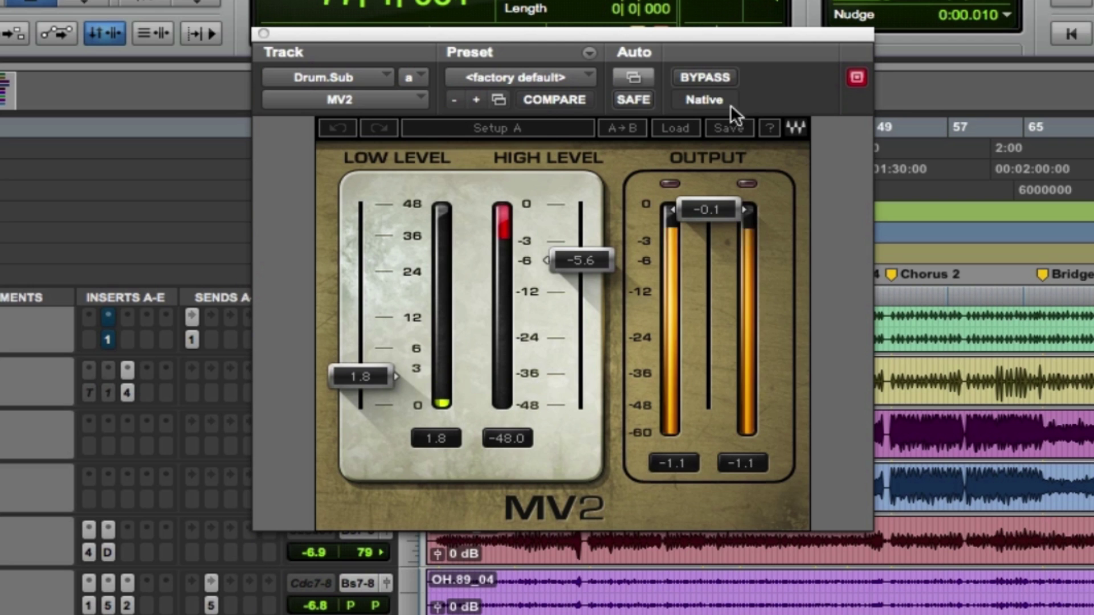
{"action": "left_click", "coordinate": [712, 73]}
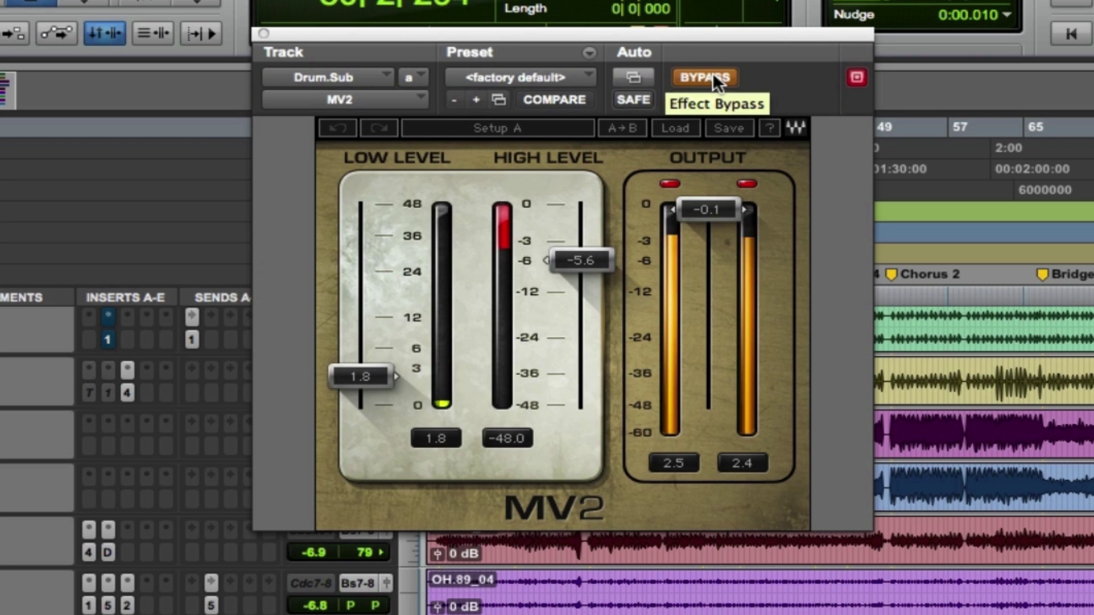
{"action": "left_click", "coordinate": [713, 73]}
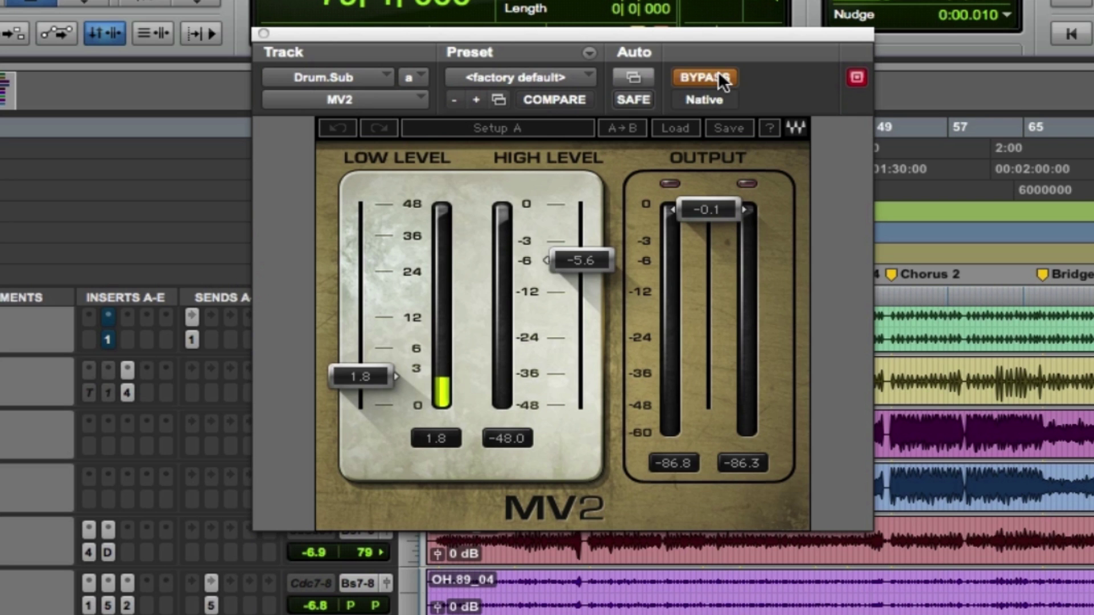
{"action": "key", "text": "space"}
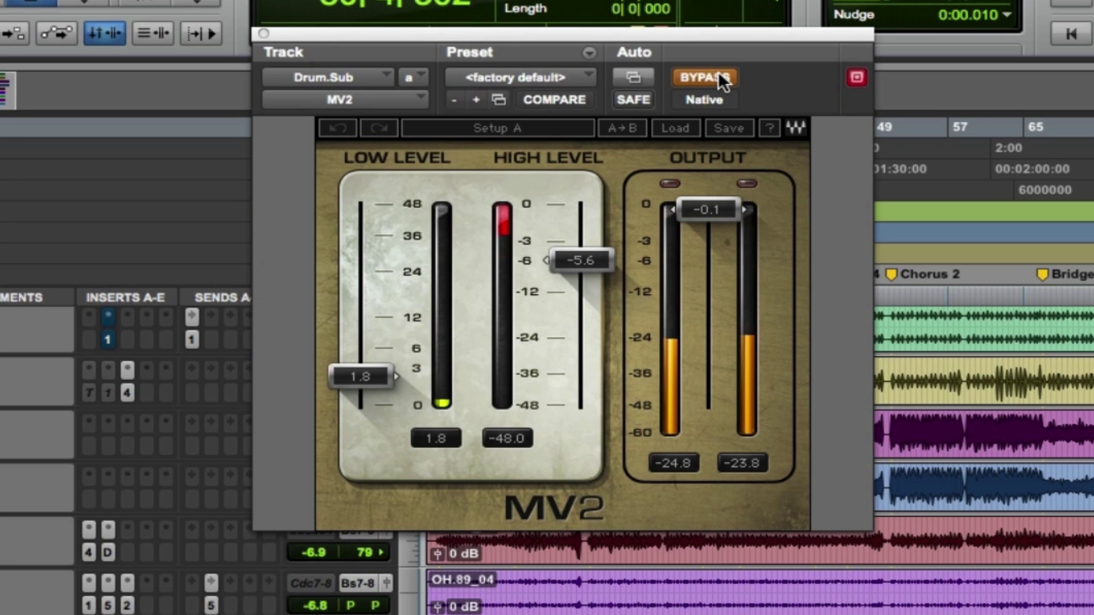
{"action": "left_click", "coordinate": [719, 74]}
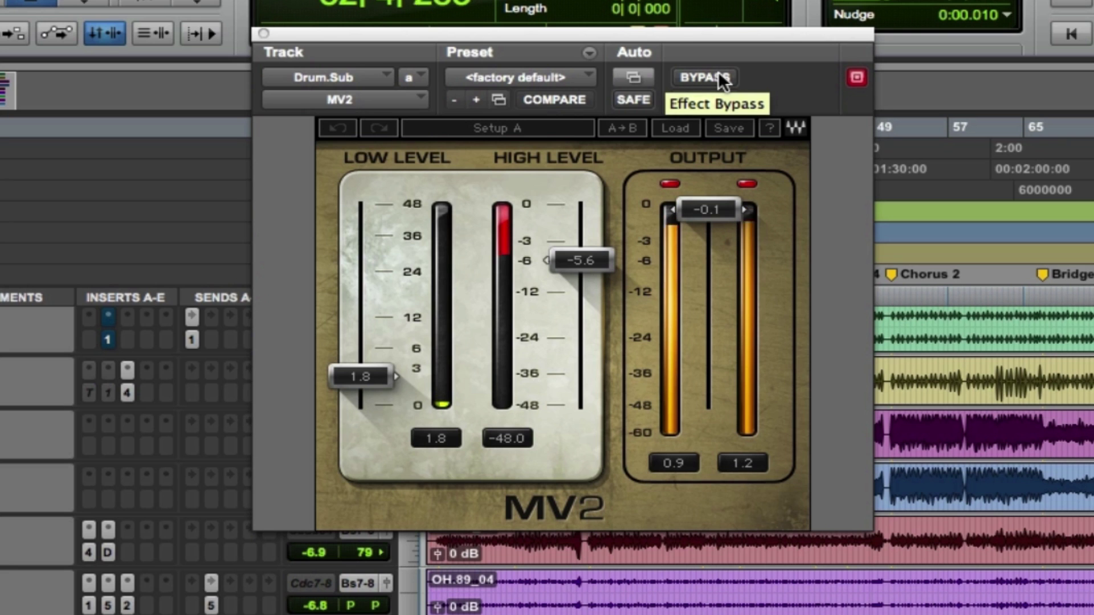
{"action": "left_click", "coordinate": [720, 74]}
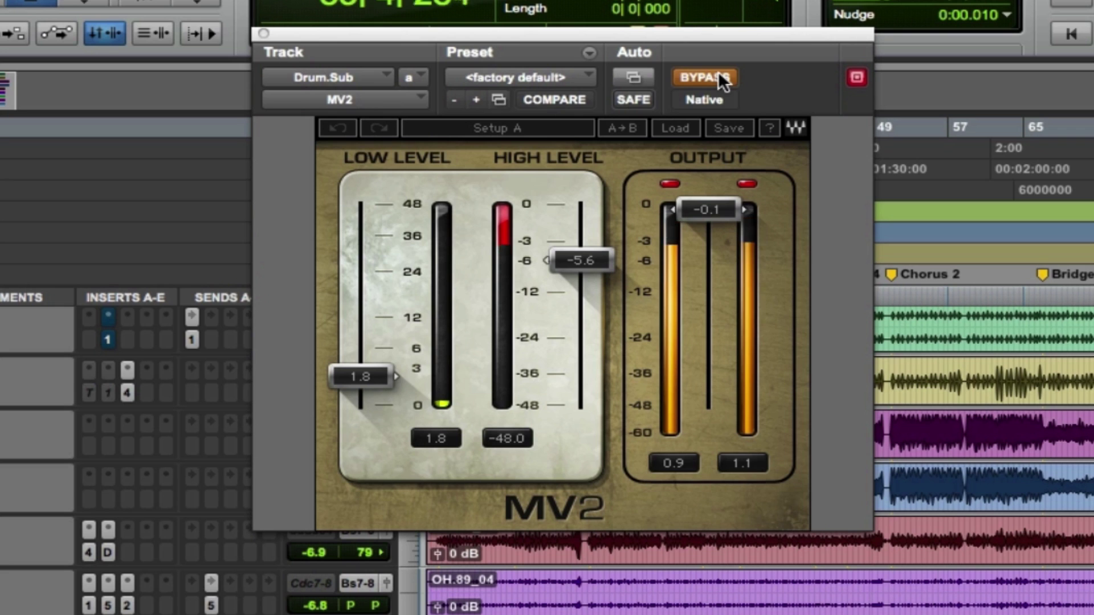
{"action": "left_click", "coordinate": [719, 78]}
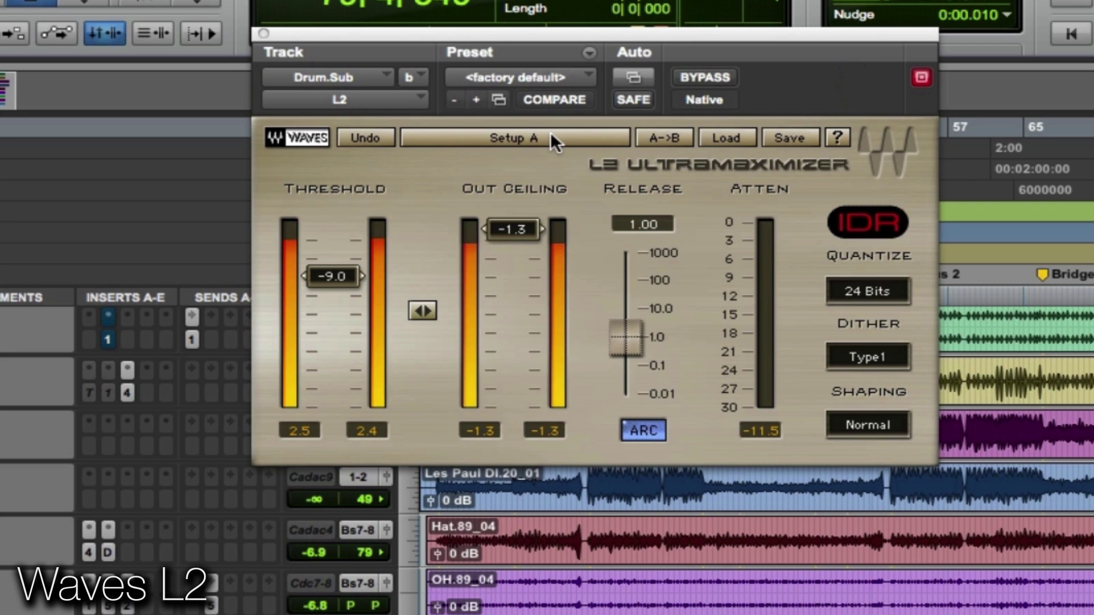
Compare the drum mix with Drum.Sub's L2 limiter bypassed and active, play from bar 79, and close the plug-in
{"action": "left_click", "coordinate": [721, 78]}
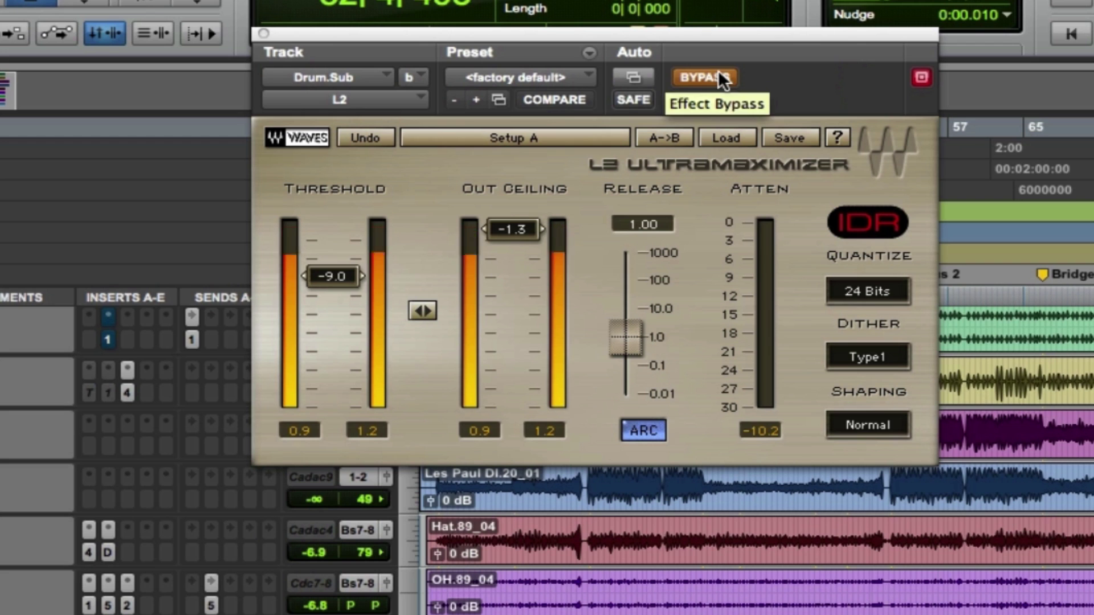
{"action": "left_click", "coordinate": [719, 76]}
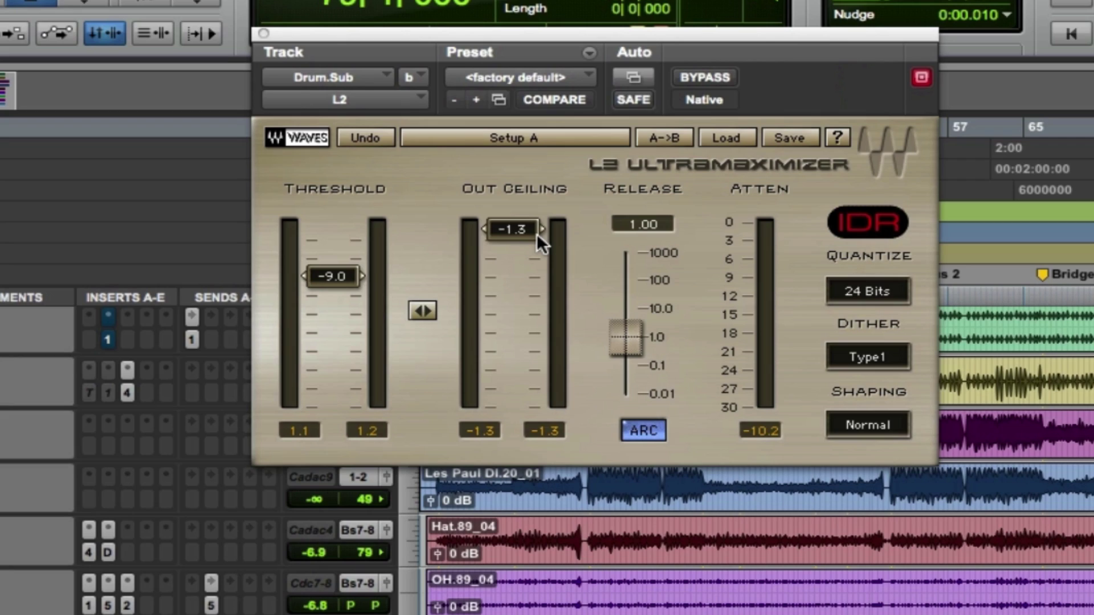
{"action": "key", "text": "space"}
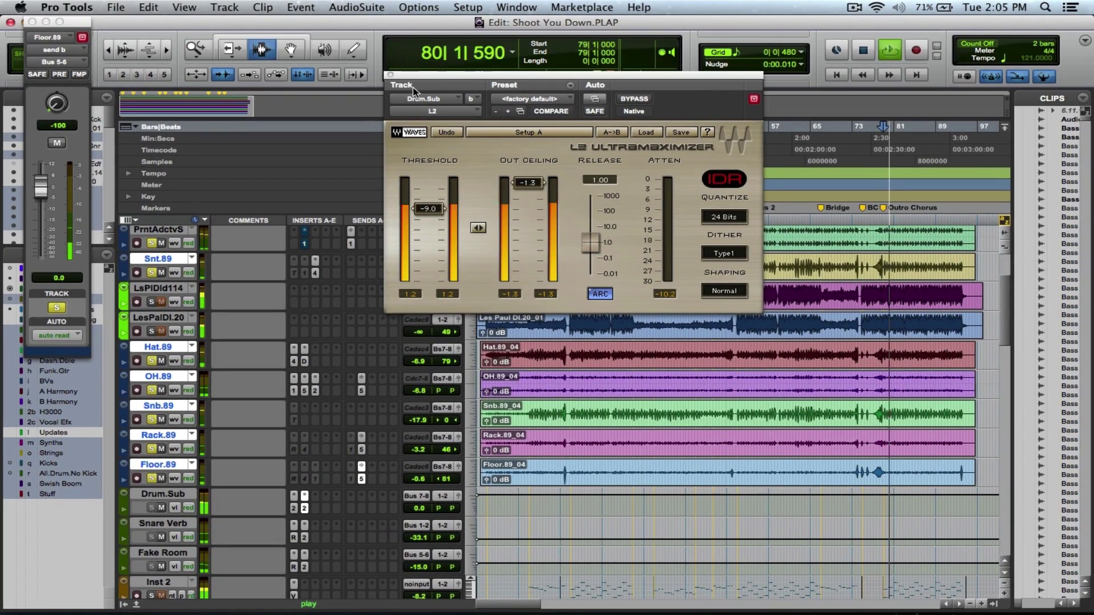
{"action": "key", "text": "space"}
{"action": "left_click", "coordinate": [390, 75]}
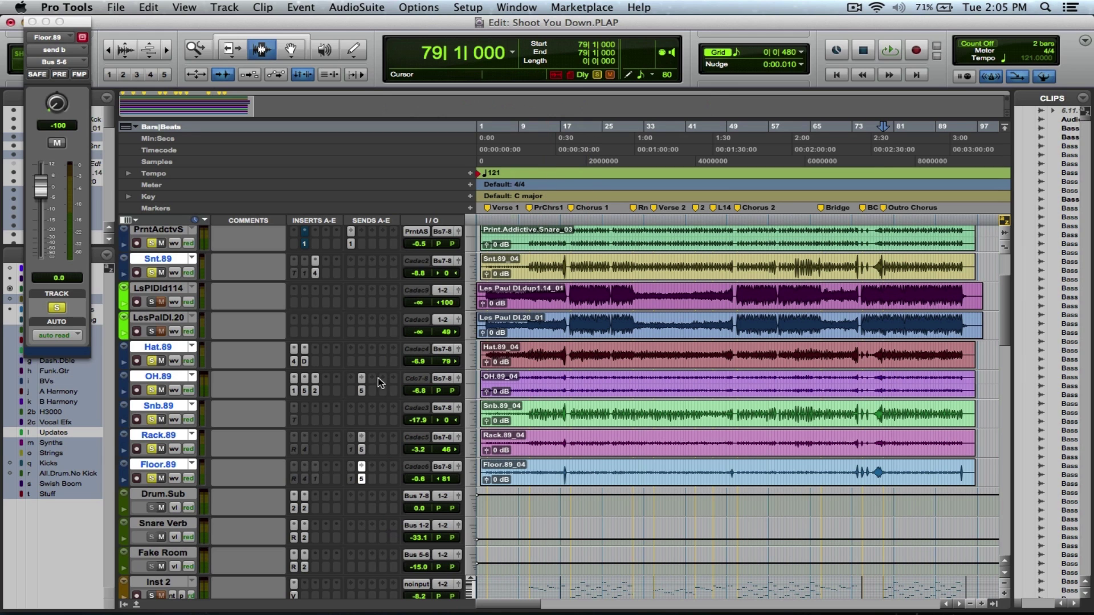
Review the Bus 5-6 sends on the OH.89, Rack.89 and Floor.89 tracks
{"action": "left_click", "coordinate": [361, 391]}
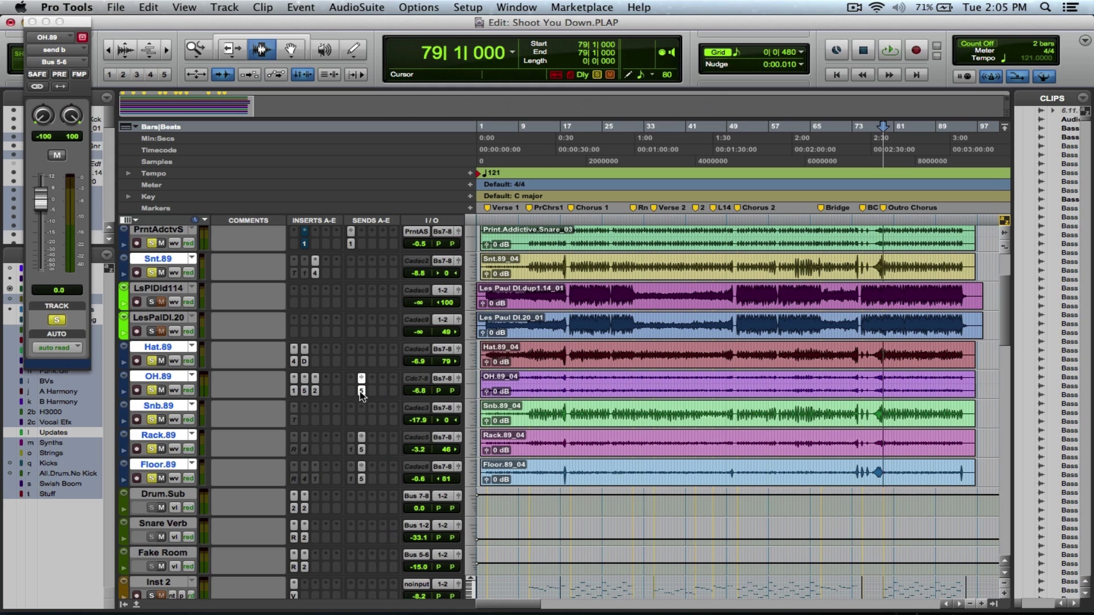
{"action": "left_click", "coordinate": [361, 449]}
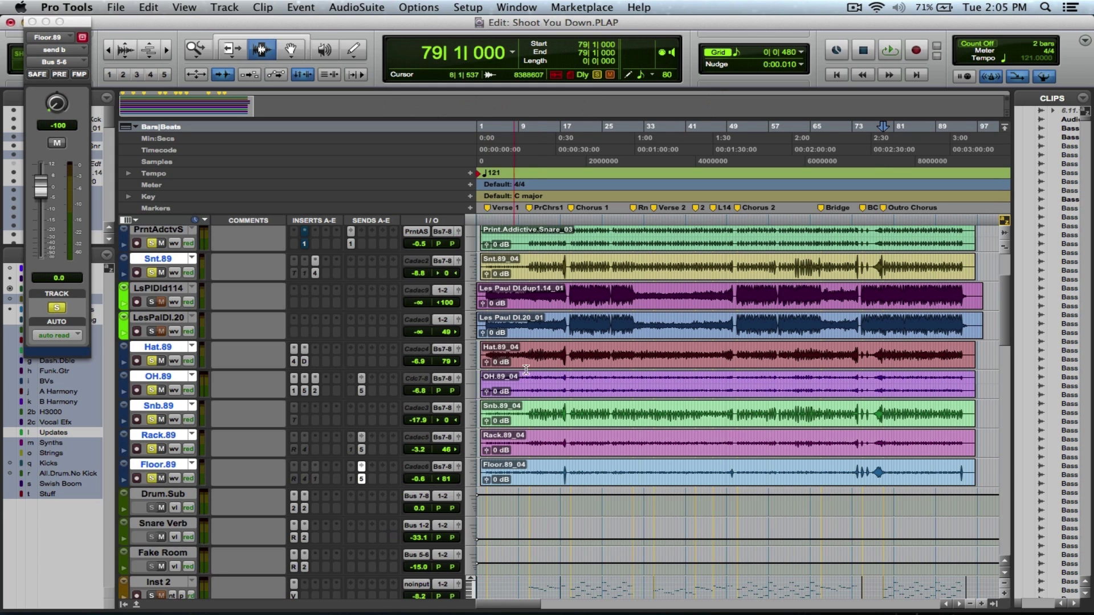
Audition the drums with the Fake Room track's RVerb open and its mute toggled, and raise Fake Room's volume to -13.5 dB
{"action": "scroll", "coordinate": [538, 363], "scroll_direction": "up", "scroll_amount": 3}
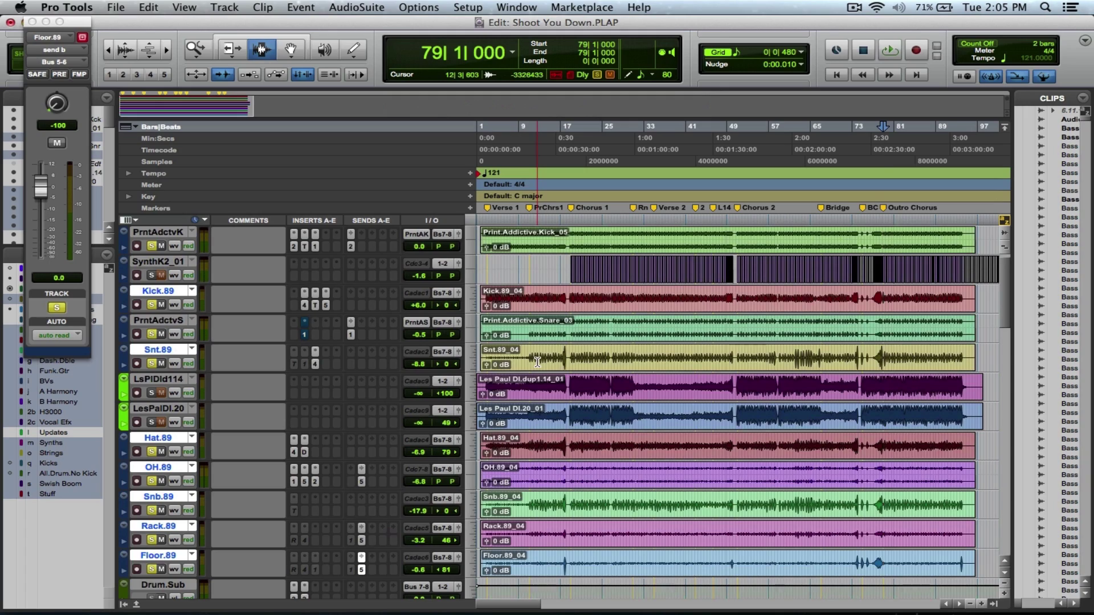
{"action": "scroll", "coordinate": [537, 362], "scroll_direction": "down", "scroll_amount": 5}
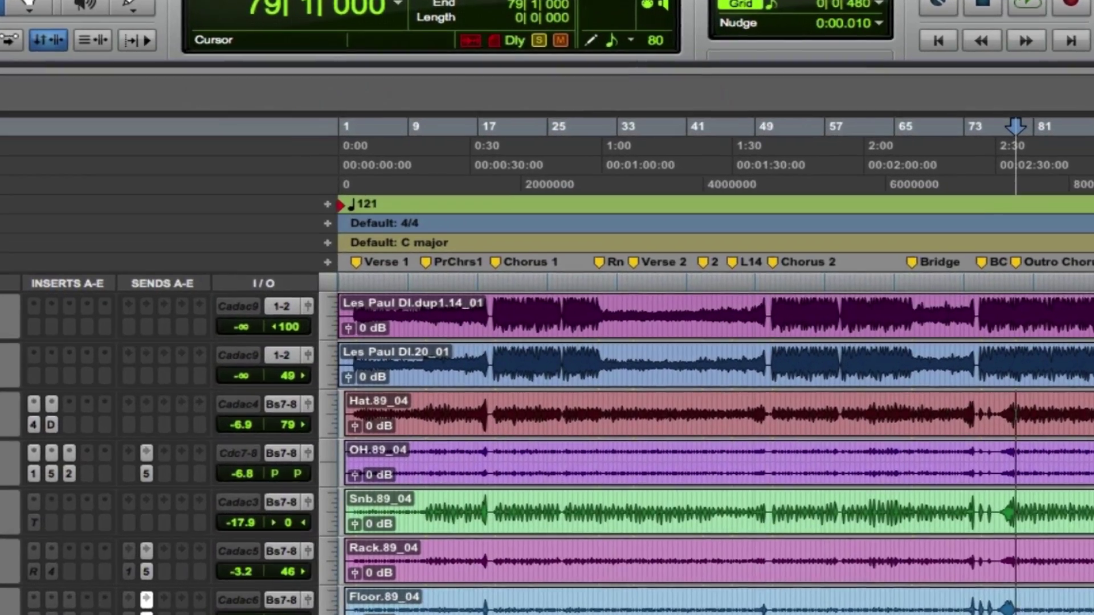
{"action": "left_click", "coordinate": [295, 511]}
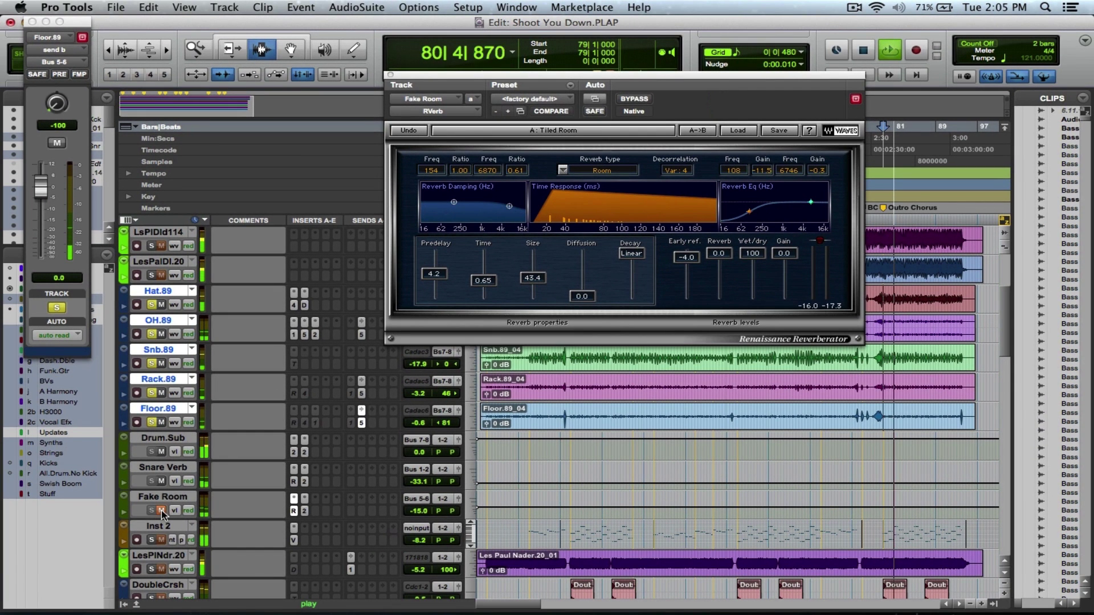
{"action": "left_click", "coordinate": [161, 510]}
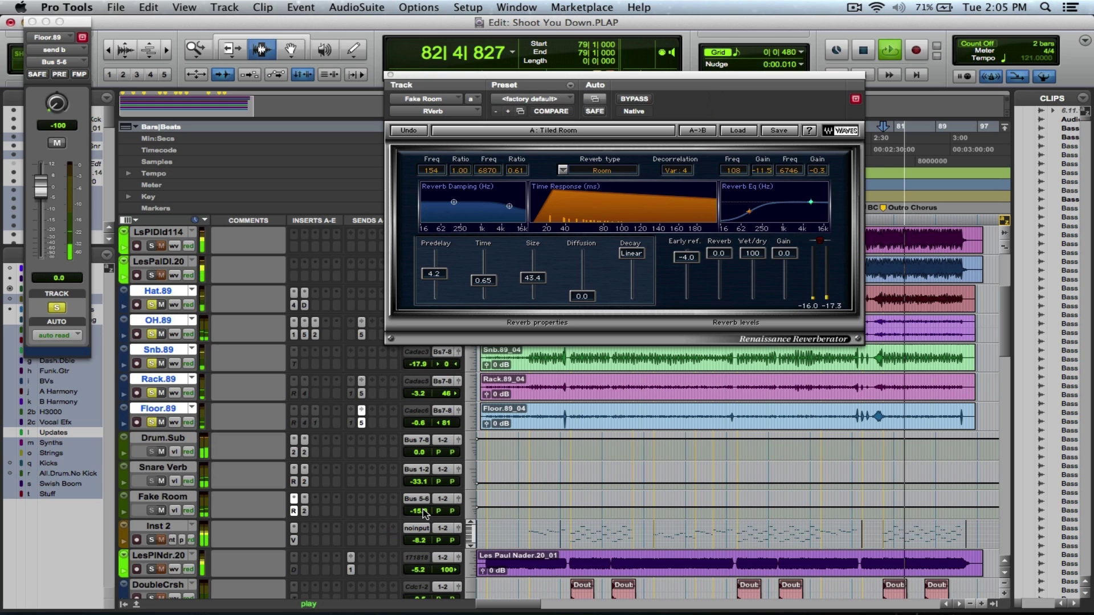
{"action": "mouse_move", "coordinate": [423, 513]}
{"action": "left_mouse_down"}
{"action": "mouse_move", "coordinate": [426, 485]}
{"action": "mouse_move", "coordinate": [424, 511]}
{"action": "left_mouse_up"}
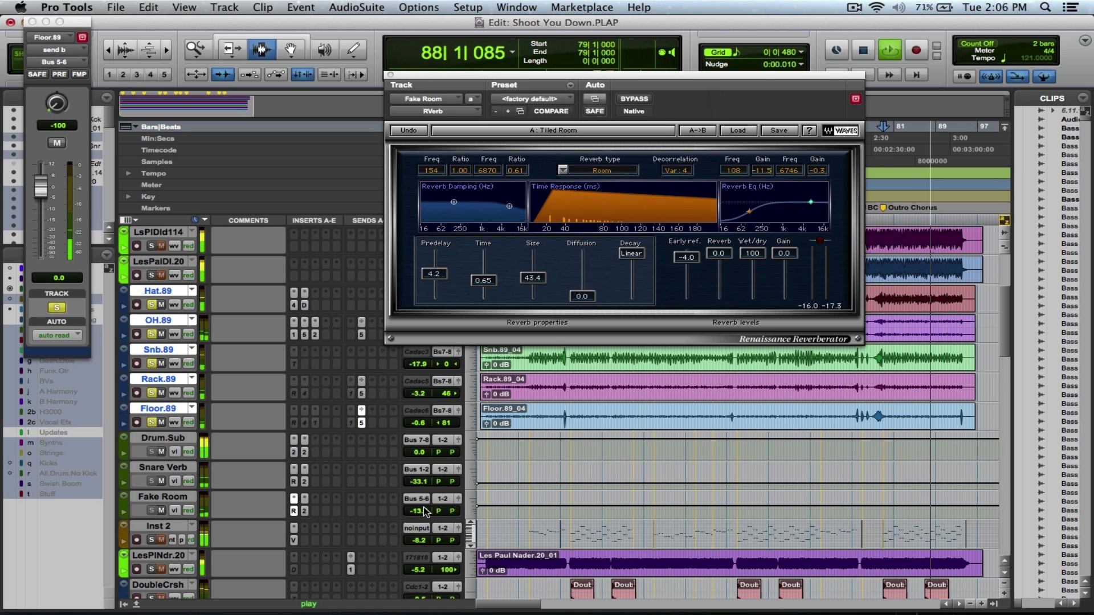
{"action": "key", "text": "space"}
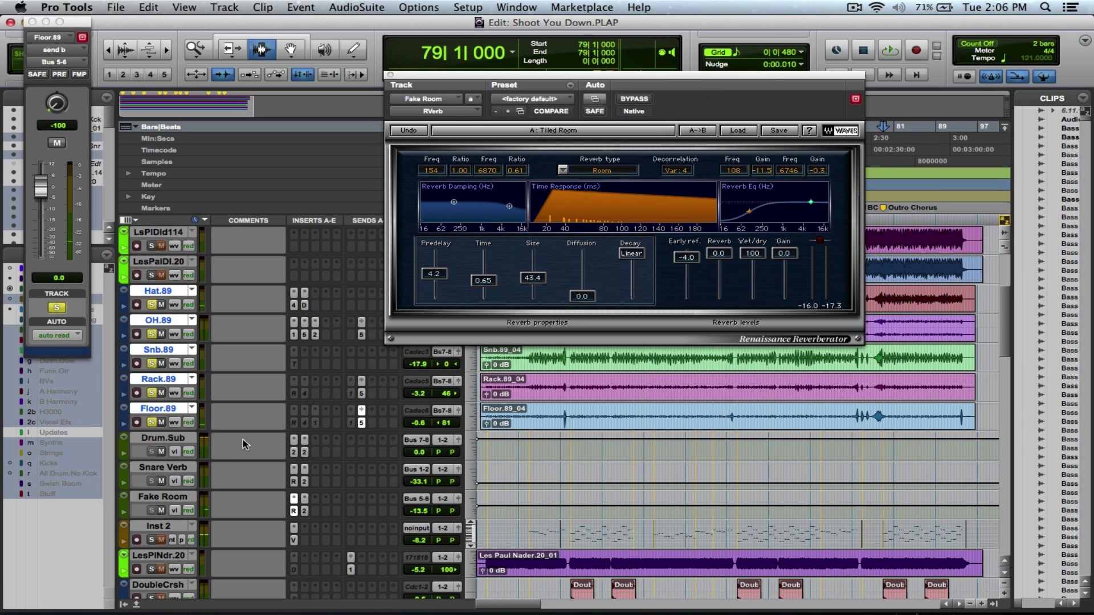
Play the drums with Snare Verb's RVerb open, set Snare Verb to -19.6 dB and Fake Room to -12.0 dB, and close the plug-in
{"action": "left_click", "coordinate": [294, 482]}
{"action": "key", "text": "space"}
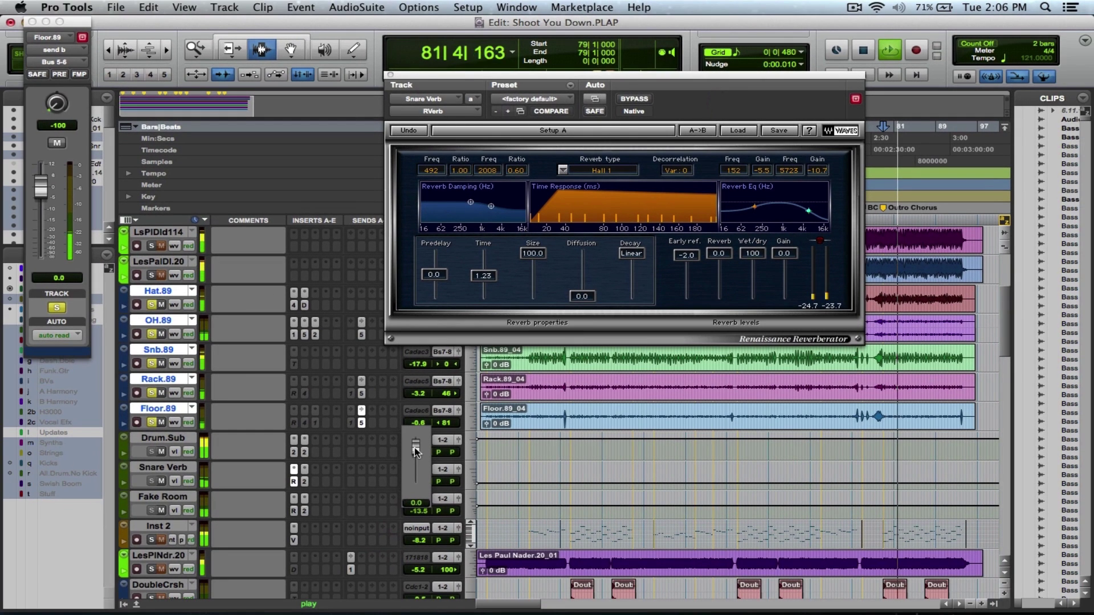
{"action": "left_click_drag", "start_coordinate": [415, 451], "coordinate": [419, 511]}
{"action": "left_click", "coordinate": [419, 511]}
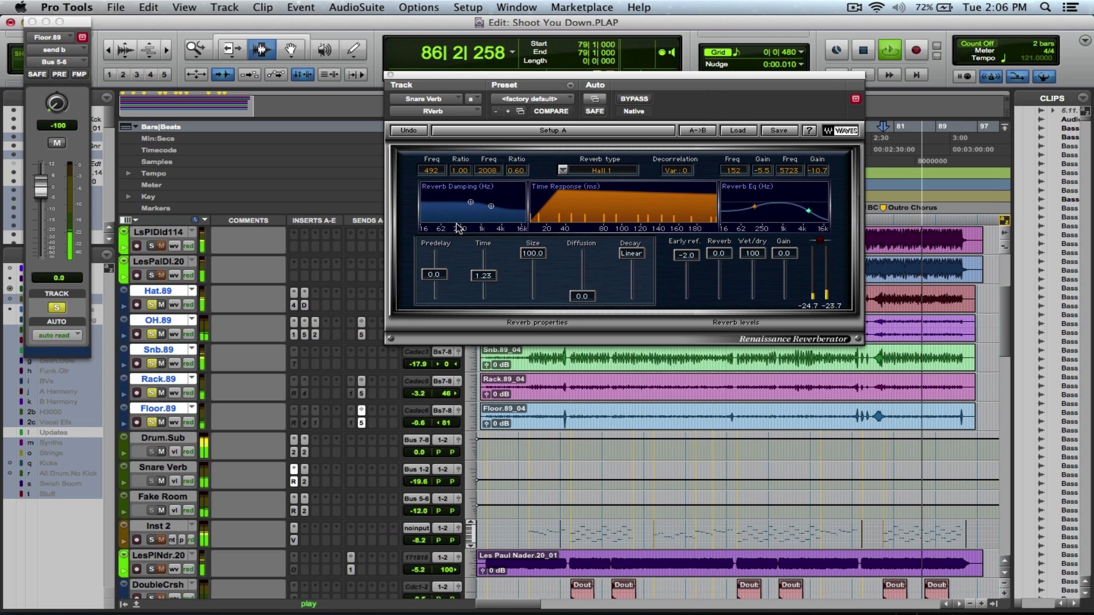
{"action": "left_click", "coordinate": [390, 74]}
{"action": "key", "text": "space"}
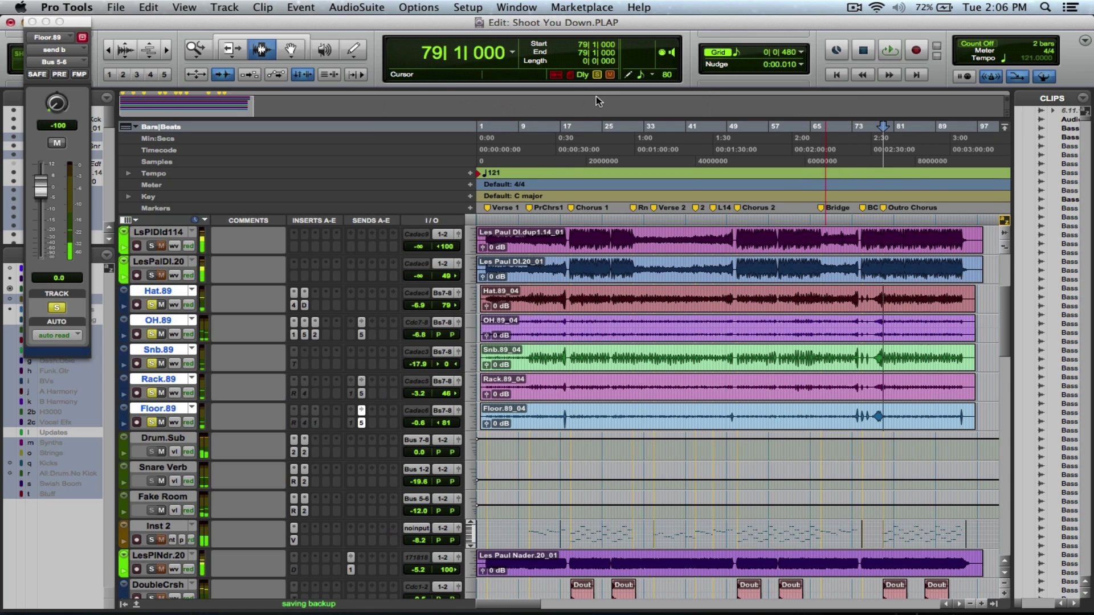
Set the SynthK2_01 track height to large and place the cursor just before Chorus 1 at 18|4|000
{"action": "scroll", "coordinate": [1006, 317], "scroll_direction": "up", "scroll_amount": 5}
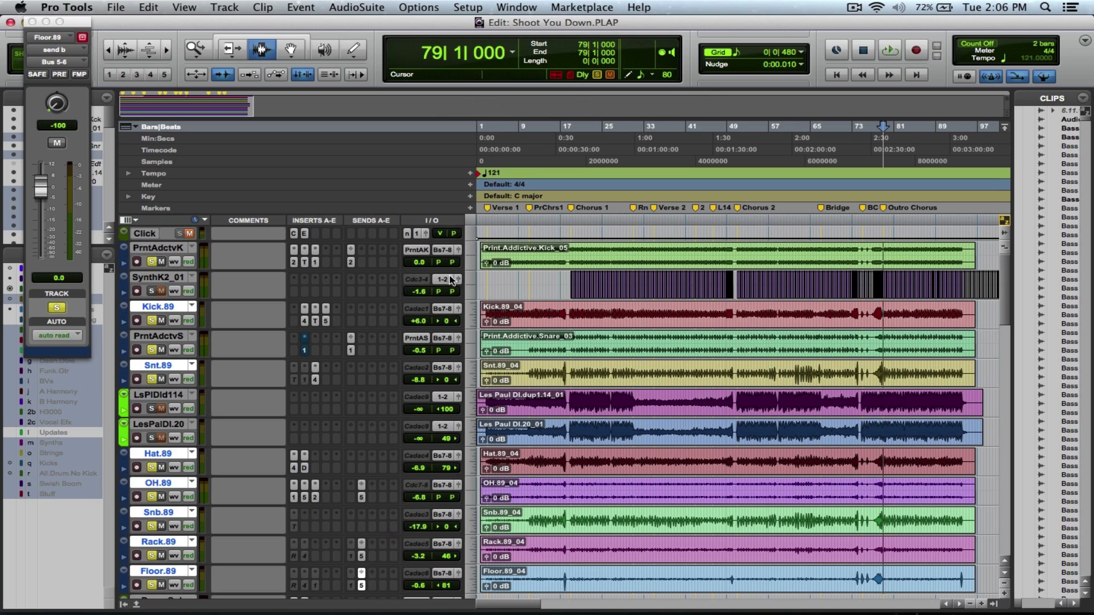
{"action": "left_click", "coordinate": [472, 285]}
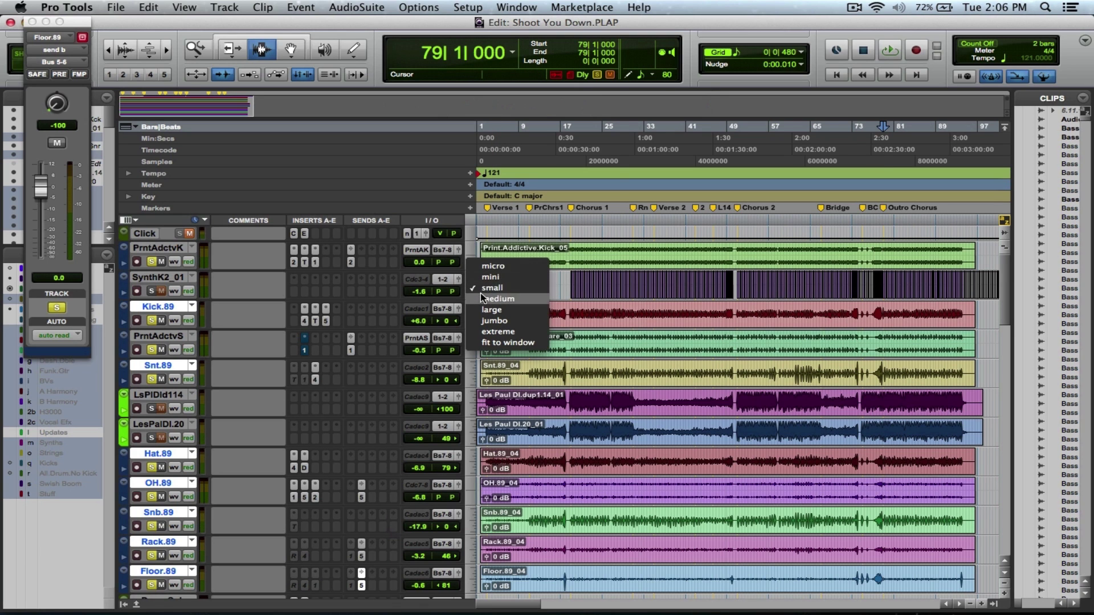
{"action": "left_click", "coordinate": [491, 309]}
{"action": "key", "text": "F5"}
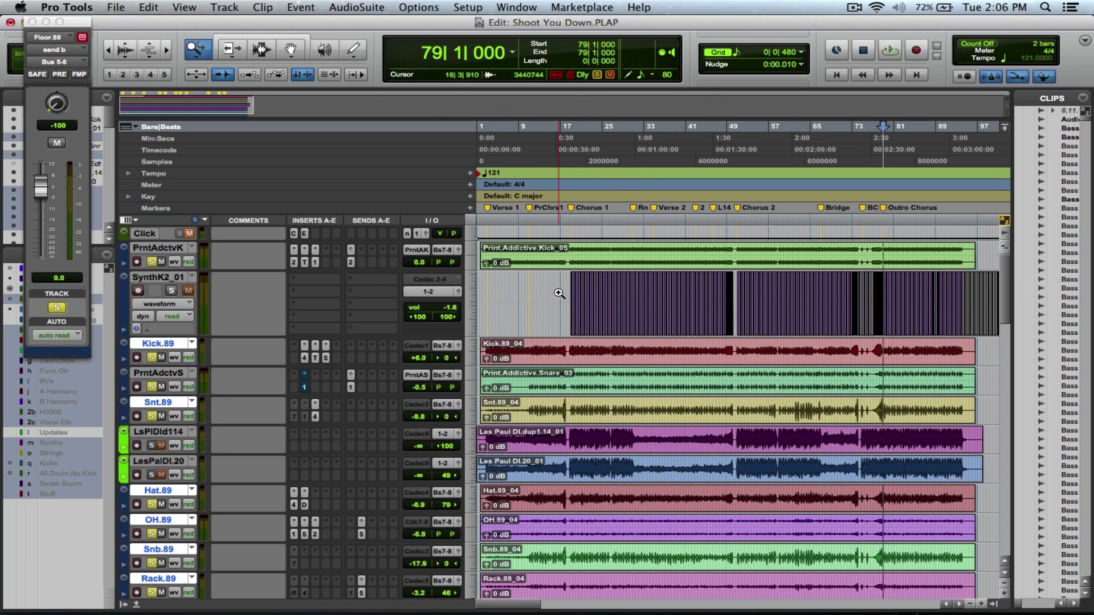
{"action": "key", "text": "F5"}
{"action": "left_click_drag", "start_coordinate": [557, 297], "coordinate": [701, 307]}
{"action": "left_click", "coordinate": [544, 301]}
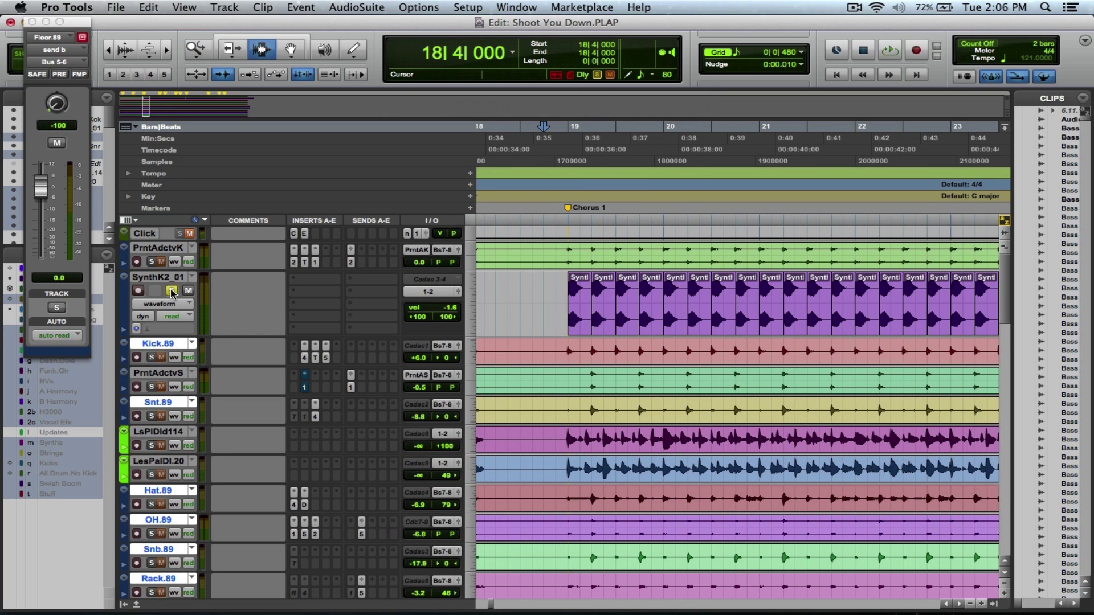
Play the soloed SynthK2_01 track from 18|4|000 and examine its synth kick clips across Chorus 1
{"action": "key", "text": "space"}
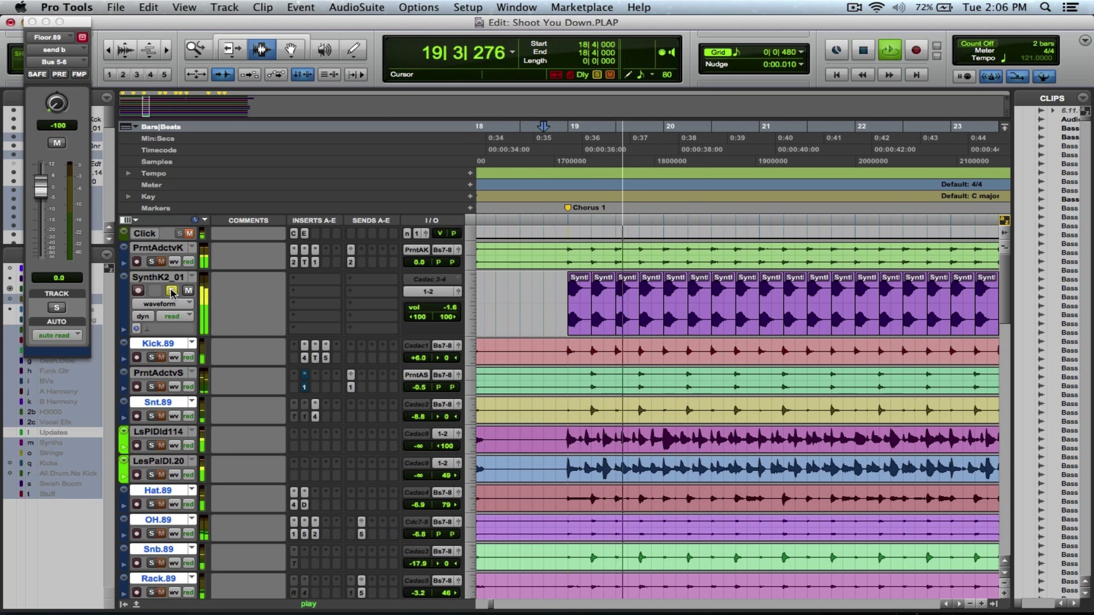
{"action": "key", "text": "alt+a"}
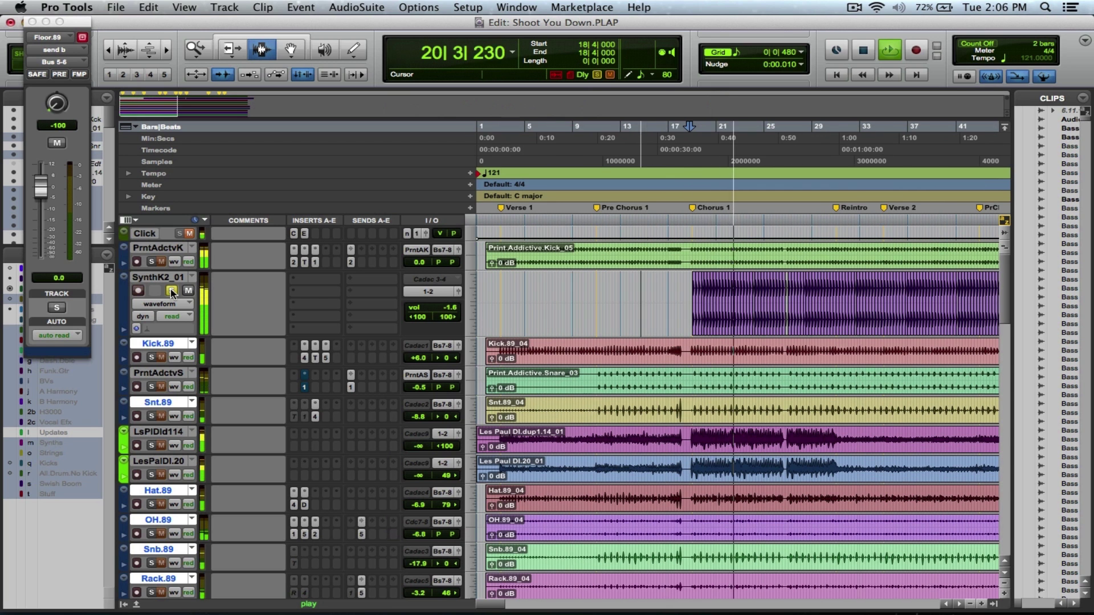
{"action": "key", "text": "F5"}
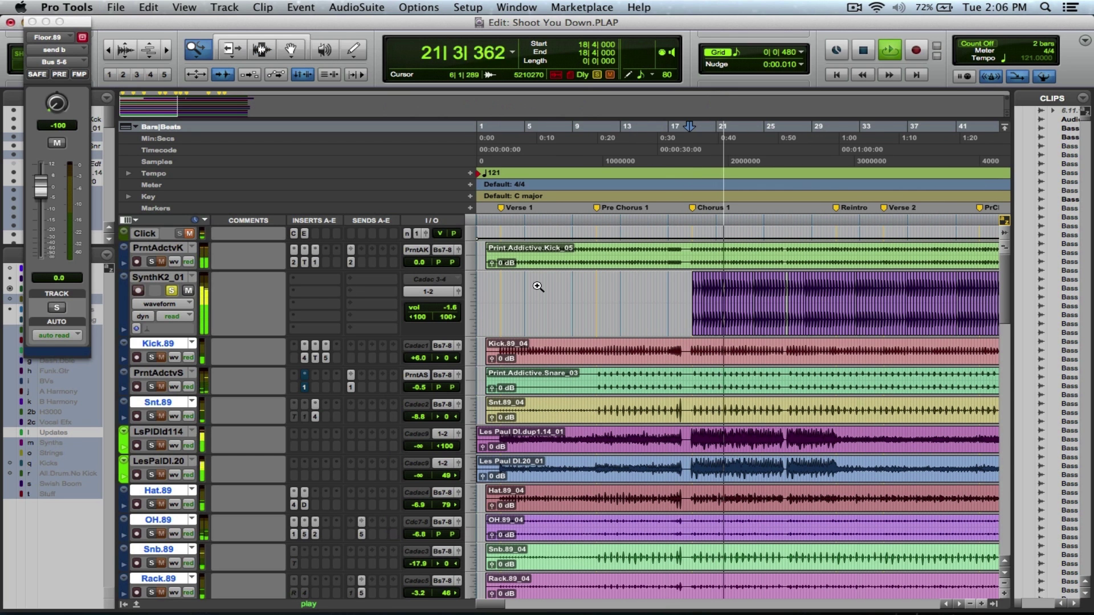
{"action": "left_click_drag", "start_coordinate": [687, 285], "coordinate": [825, 302]}
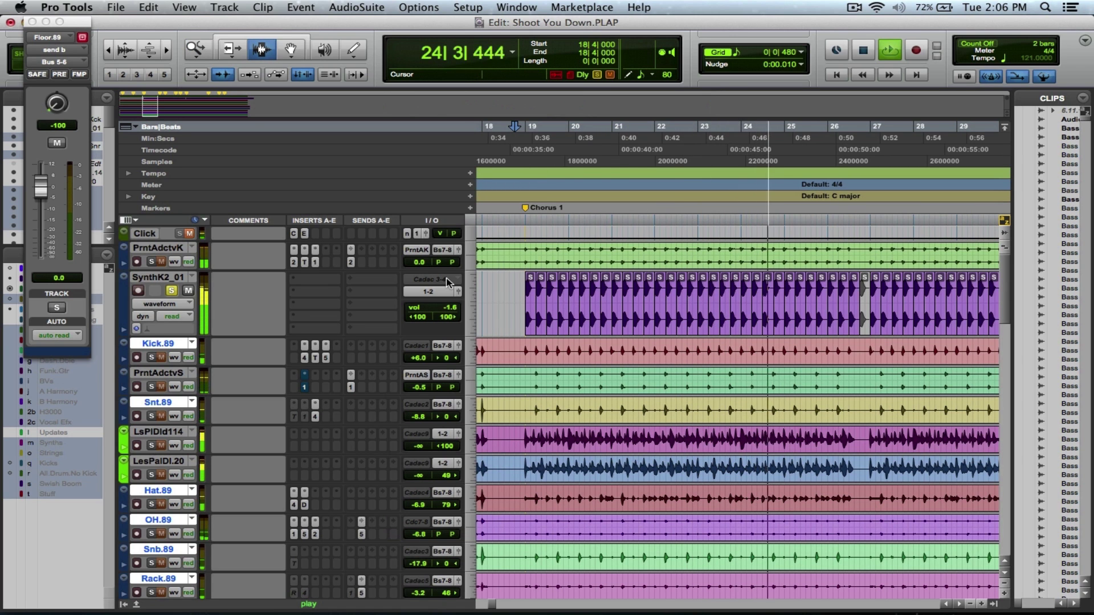
{"action": "key", "text": "space"}
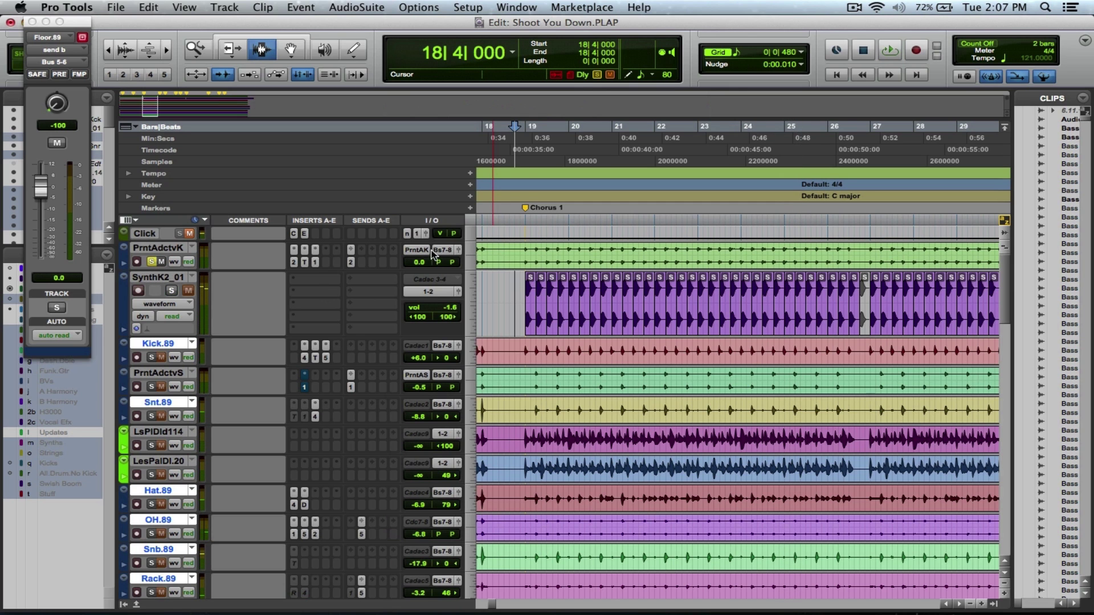
Play the soloed PrntAdctvK track from 18|4|000, save the session, and examine the kick hits around bar 20
{"action": "key", "text": "space"}
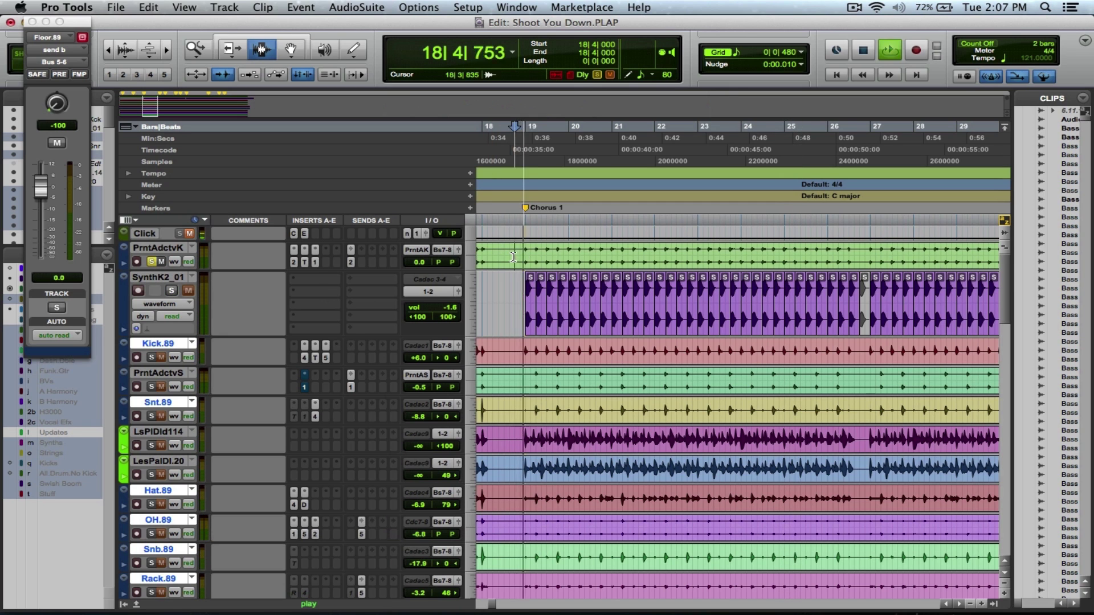
{"action": "key", "text": "super+s"}
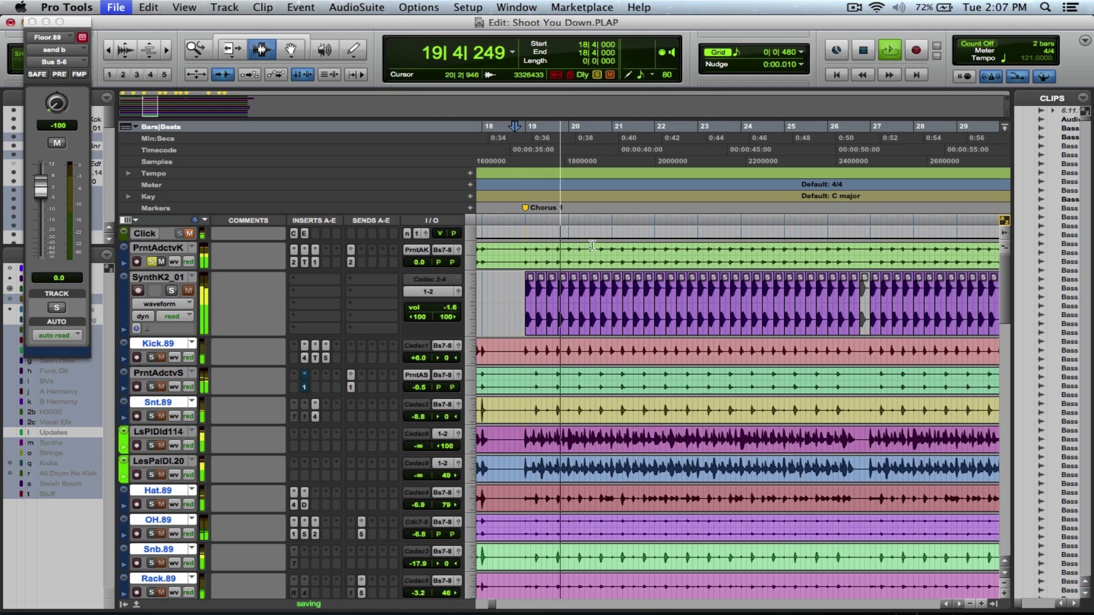
{"action": "key", "text": "F5"}
{"action": "left_click_drag", "start_coordinate": [539, 262], "coordinate": [654, 266]}
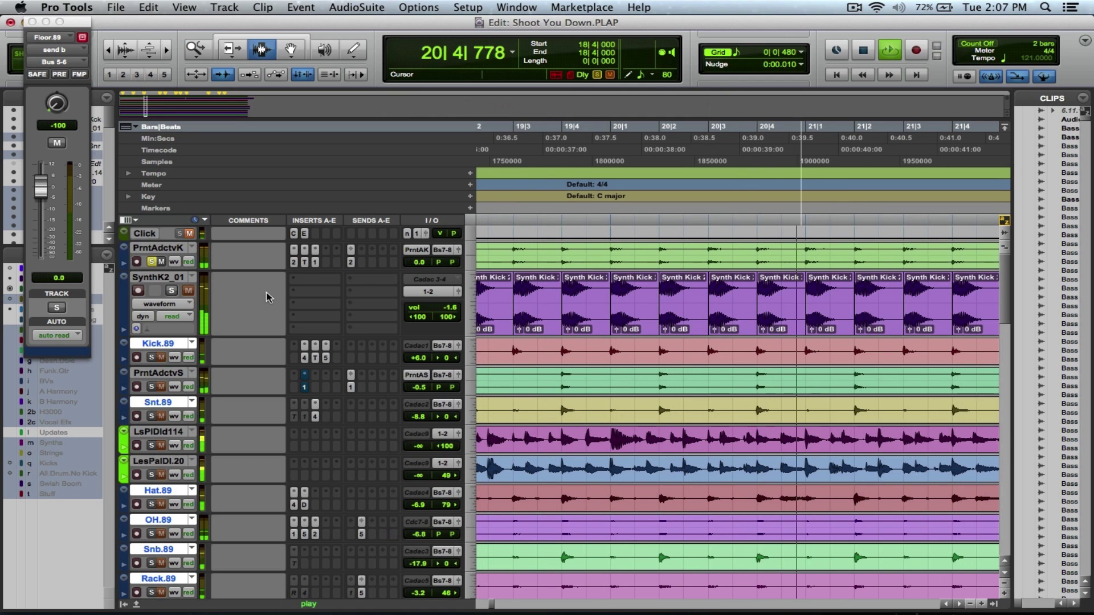
Add SynthK2_01 to the solo with PrntAdctvK to hear both kick layers, with the whole song arrangement in view
{"action": "left_click", "coordinate": [171, 291]}
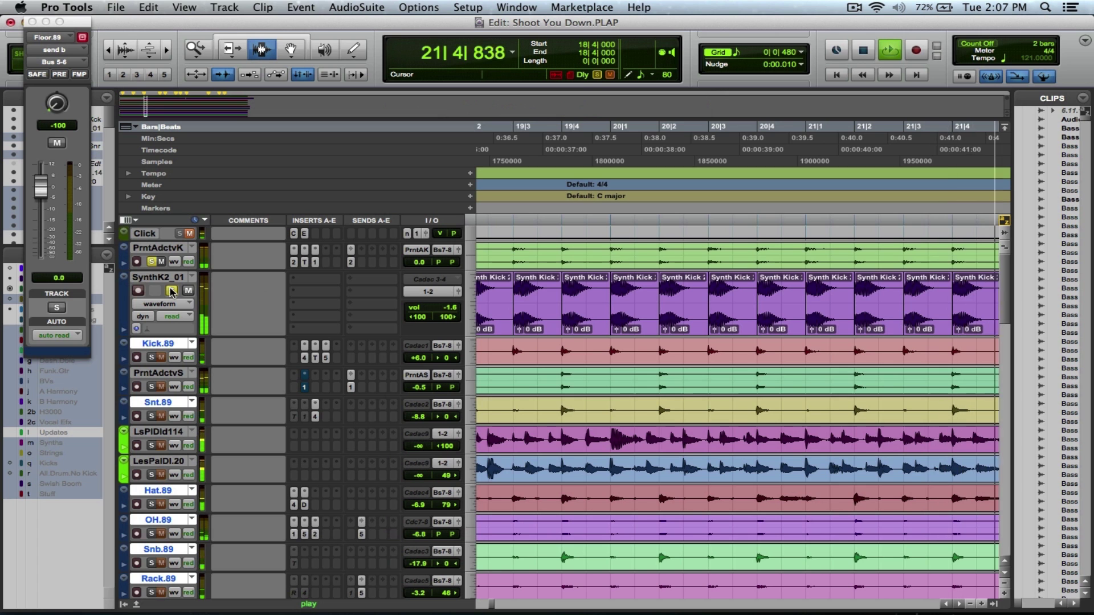
{"action": "key", "text": "r"}
{"action": "key", "text": "r"}
{"action": "key", "text": "r"}
{"action": "key", "text": "r"}
{"action": "key", "text": "r"}
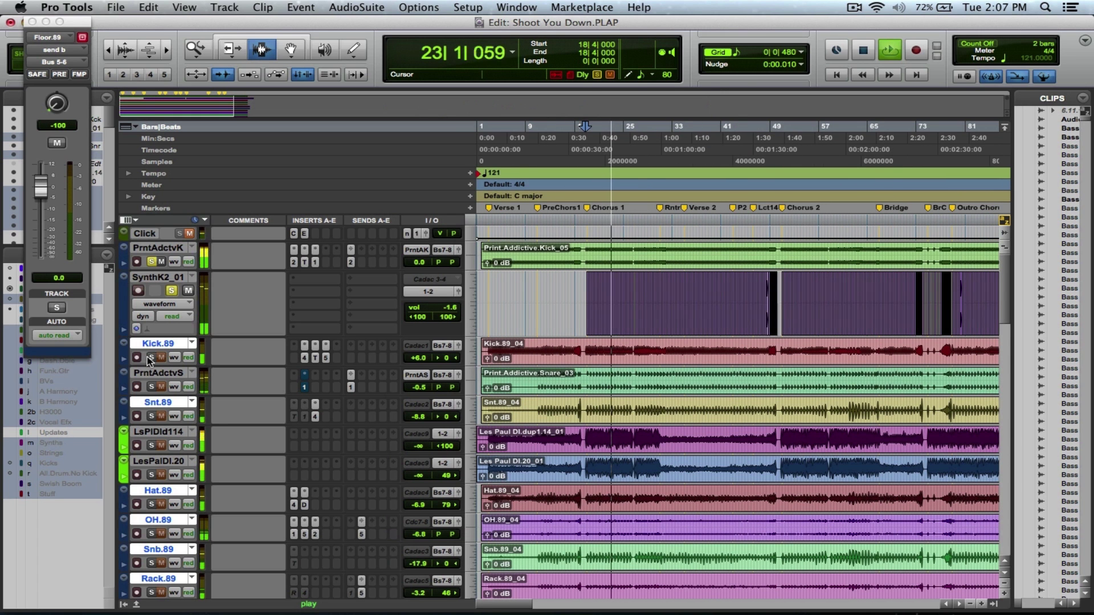
Solo the live drum group with the kick layers and toggle the PrntAdctvK and SynthK2_01 solos to compare the blend, then stop playback
{"action": "left_click", "coordinate": [151, 357]}
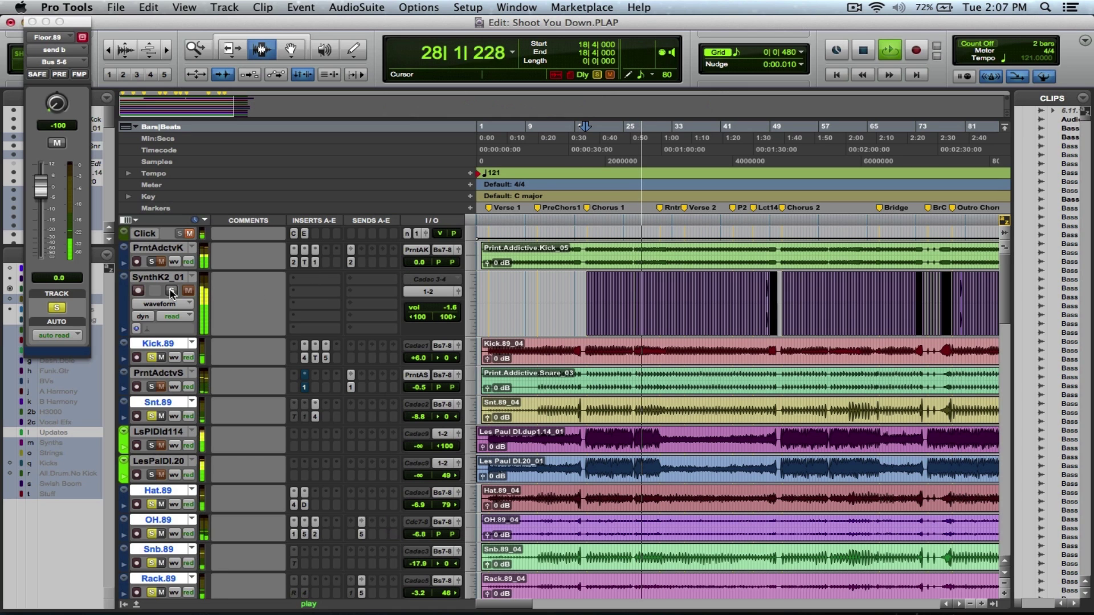
{"action": "left_click", "coordinate": [151, 262]}
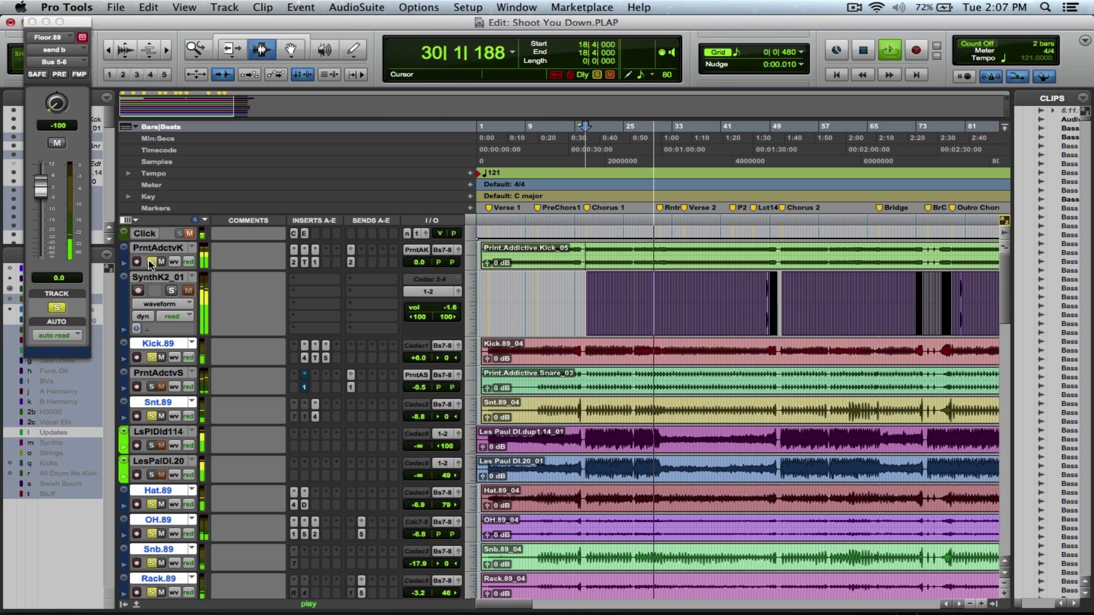
{"action": "left_click", "coordinate": [171, 291]}
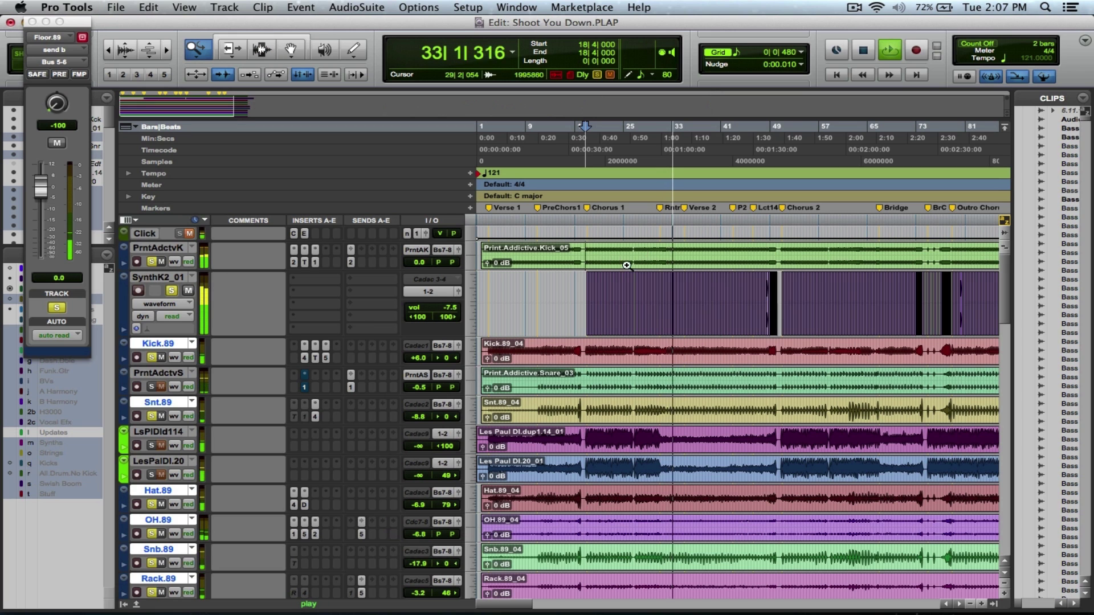
{"action": "key", "text": "space"}
Place the cursor at 18|4|480 just before Chorus 1 and open the REQ 2 insert on PrntAdctvK
{"action": "left_click", "coordinate": [573, 259]}
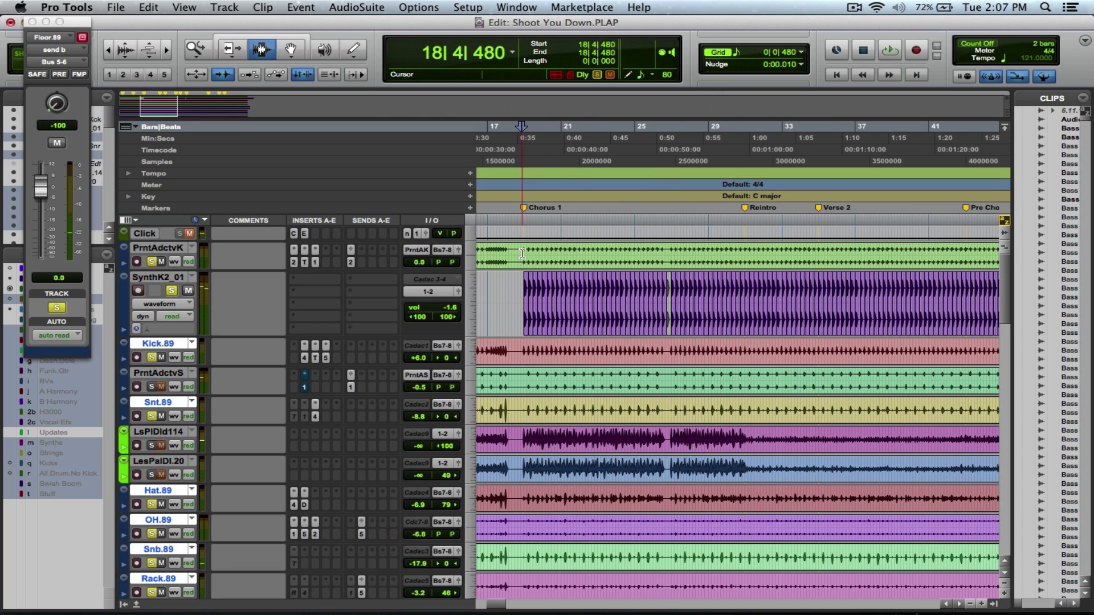
{"action": "left_click", "coordinate": [295, 262]}
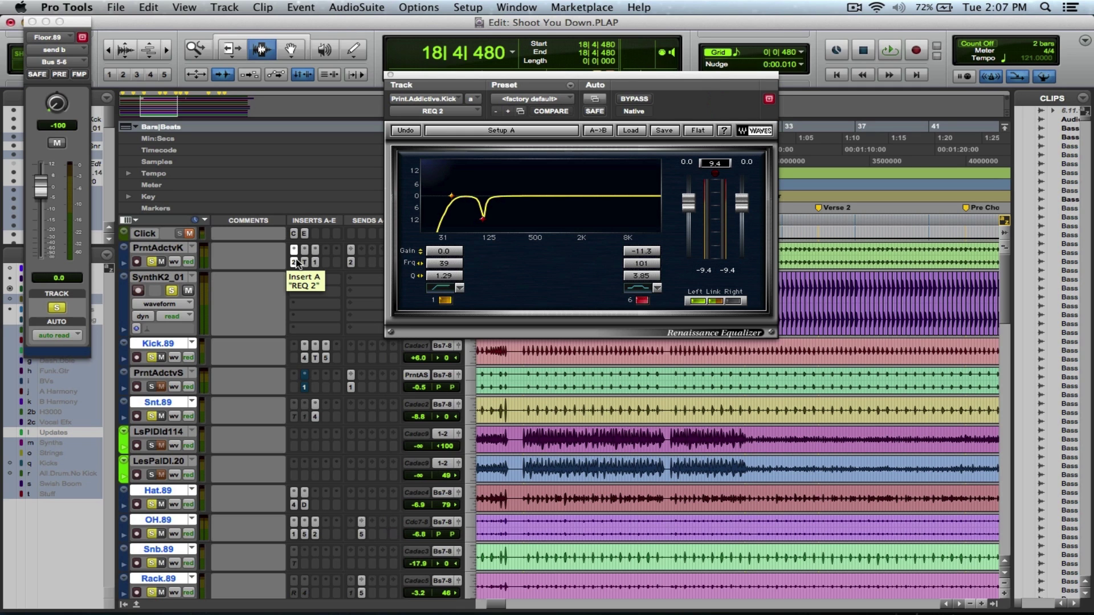
{"action": "left_click_drag", "start_coordinate": [548, 80], "coordinate": [764, 59]}
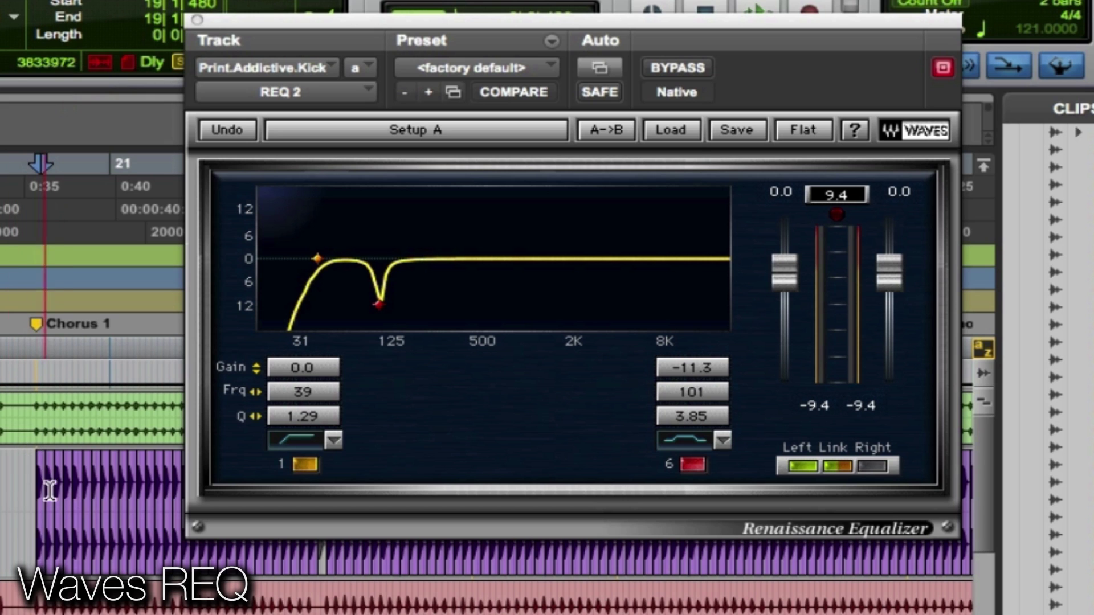
Play Chorus 1 and compare PrntAdctvK with its REQ 2 equalizer bypassed and active, leaving it active
{"action": "key", "text": "space"}
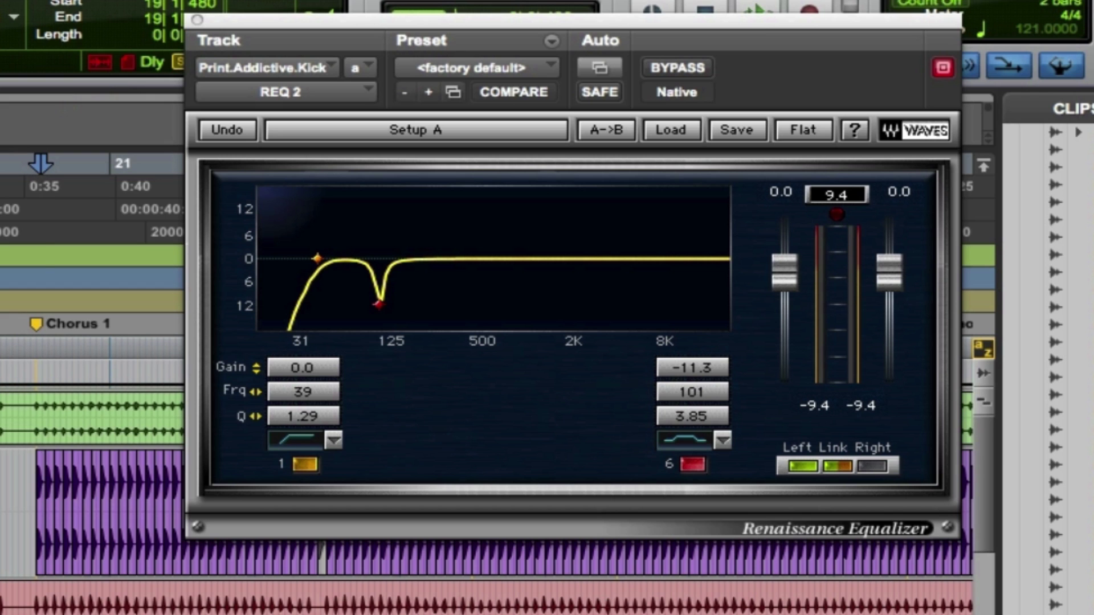
{"action": "key", "text": "space"}
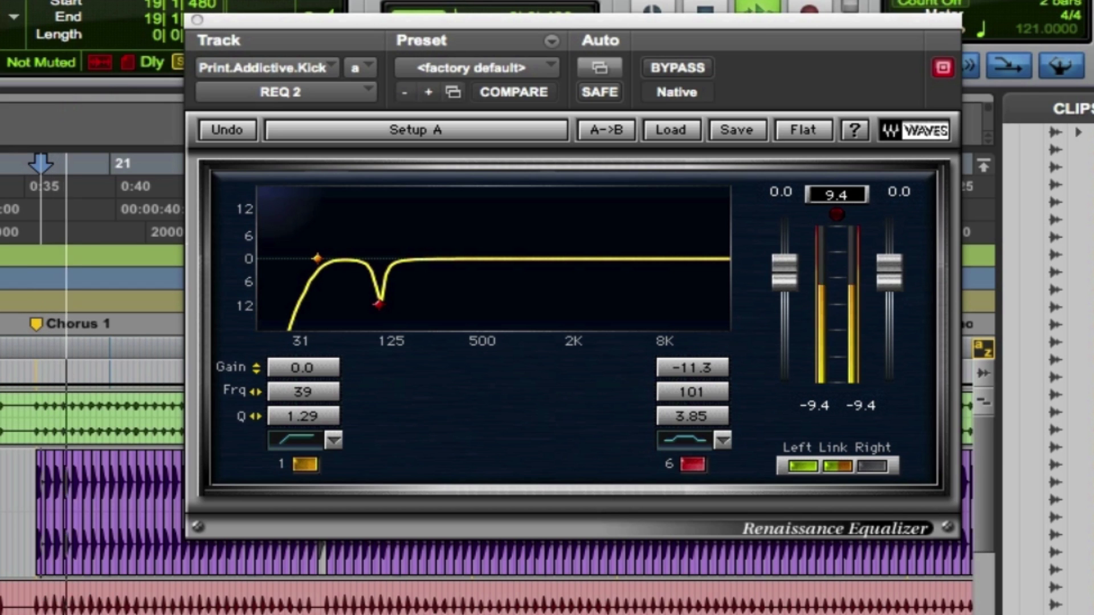
{"action": "left_click", "coordinate": [695, 64]}
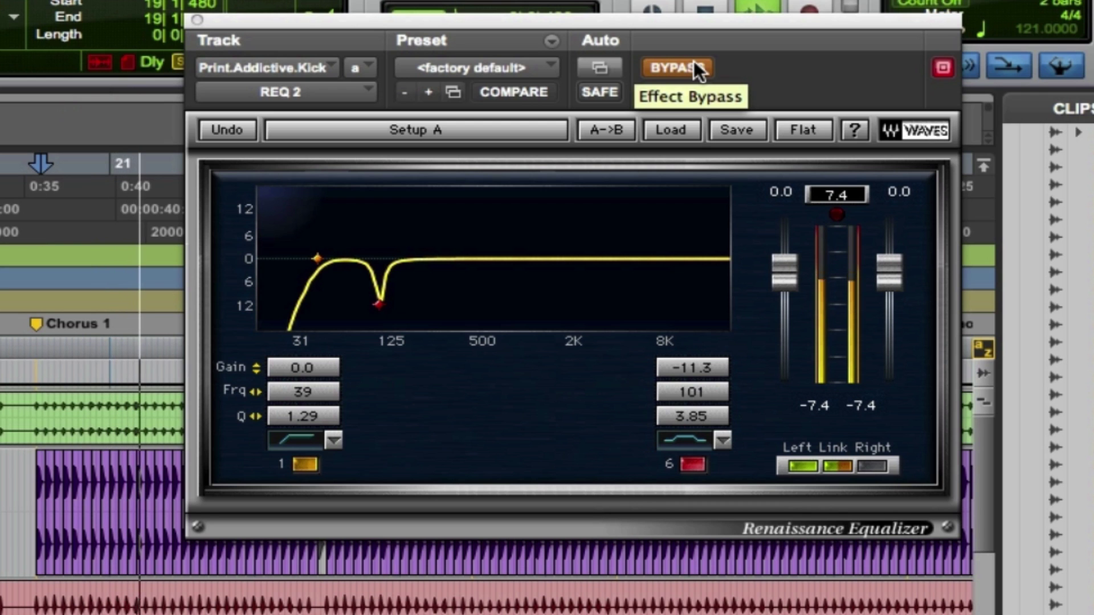
{"action": "left_click", "coordinate": [694, 67]}
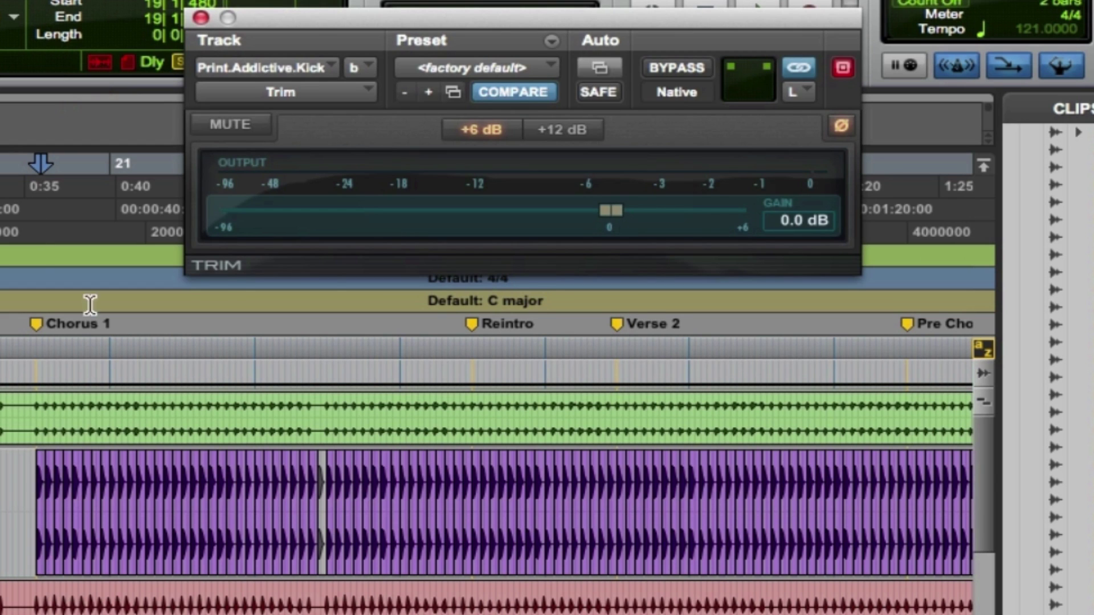
Open the C1 gate insert on PrntAdctvK and play Chorus 1, comparing the kick with the gate bypassed and active
{"action": "left_click", "coordinate": [332, 318]}
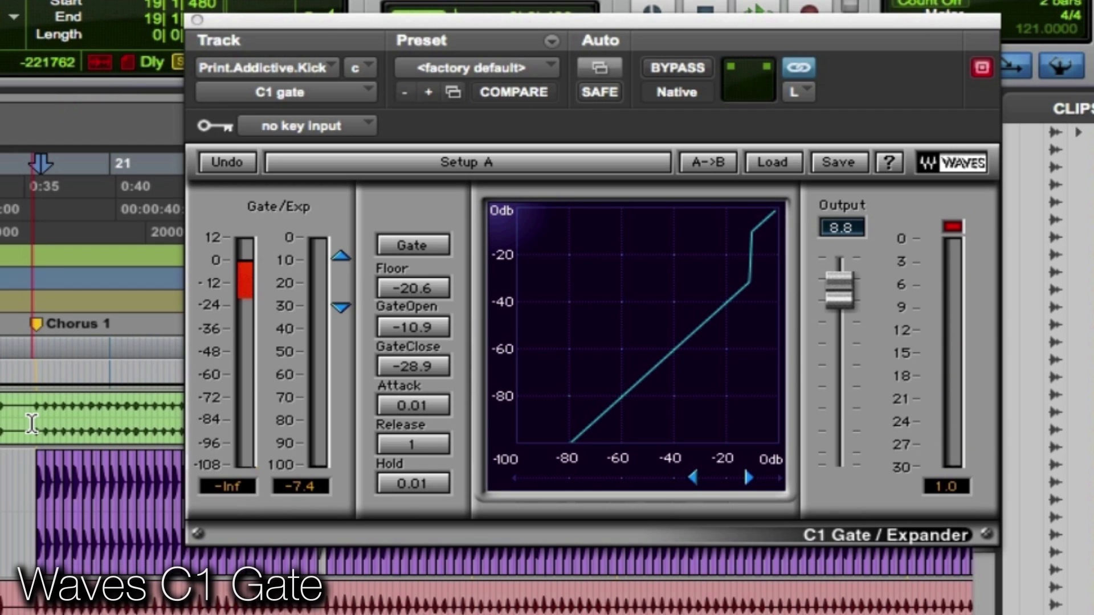
{"action": "key", "text": "space"}
{"action": "left_click", "coordinate": [689, 69]}
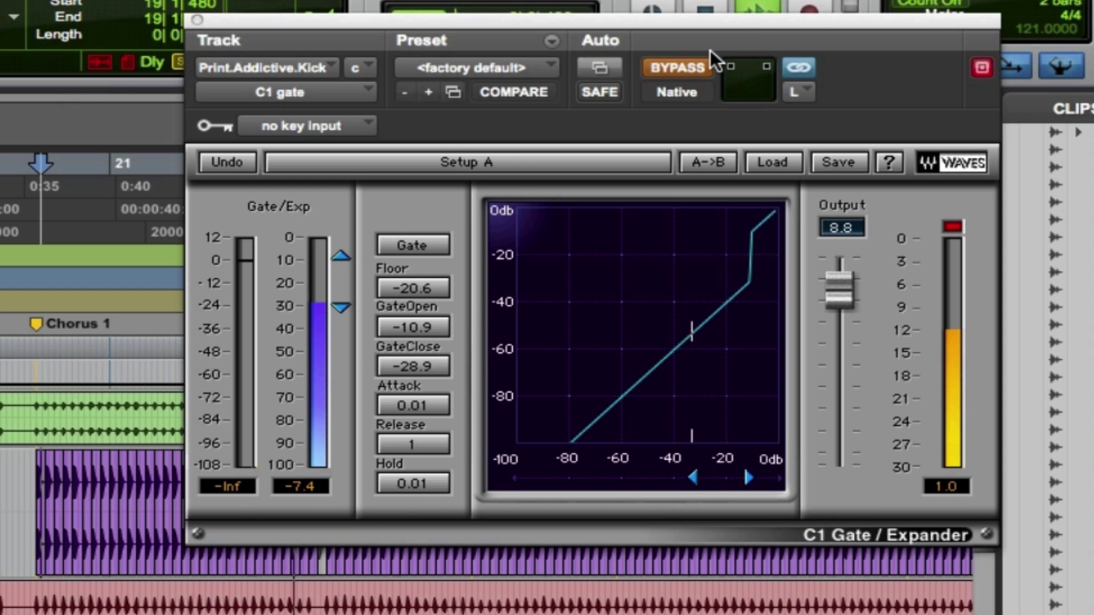
{"action": "left_click", "coordinate": [705, 65]}
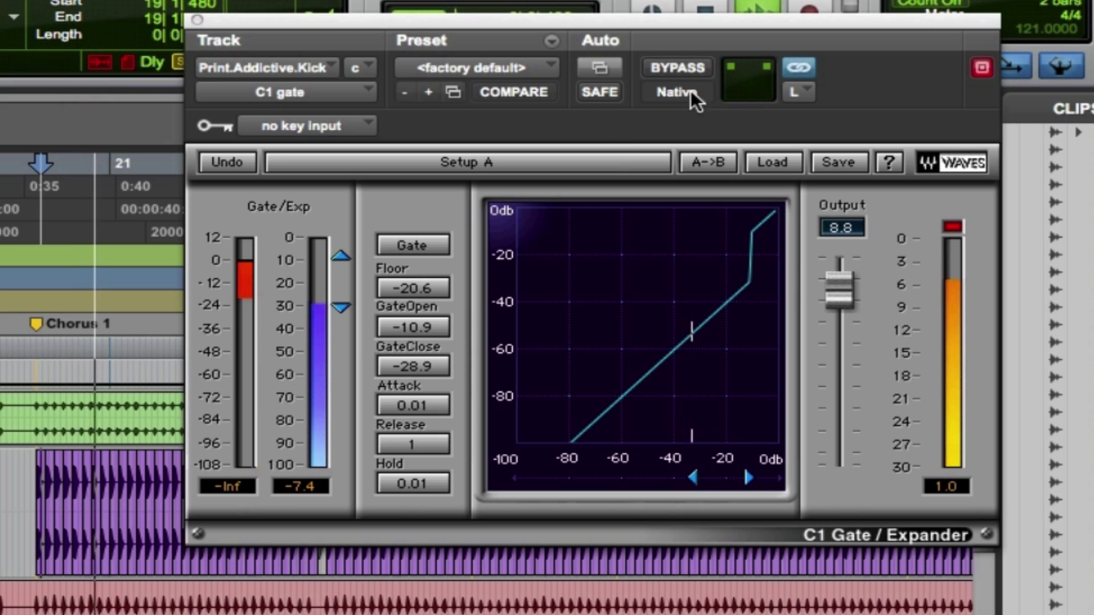
{"action": "left_click", "coordinate": [692, 65]}
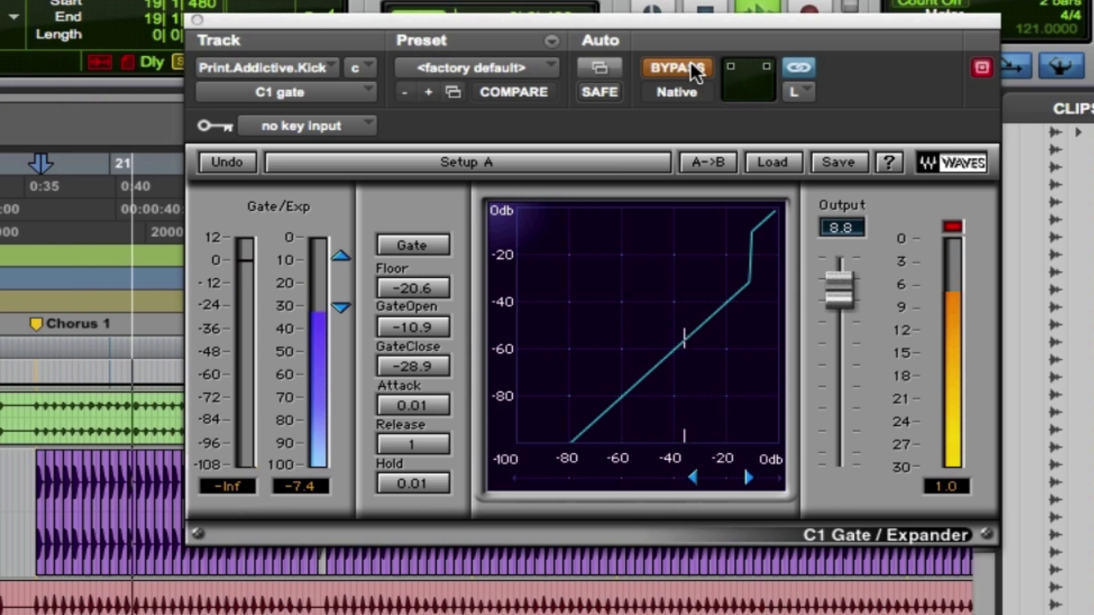
{"action": "left_click", "coordinate": [693, 69]}
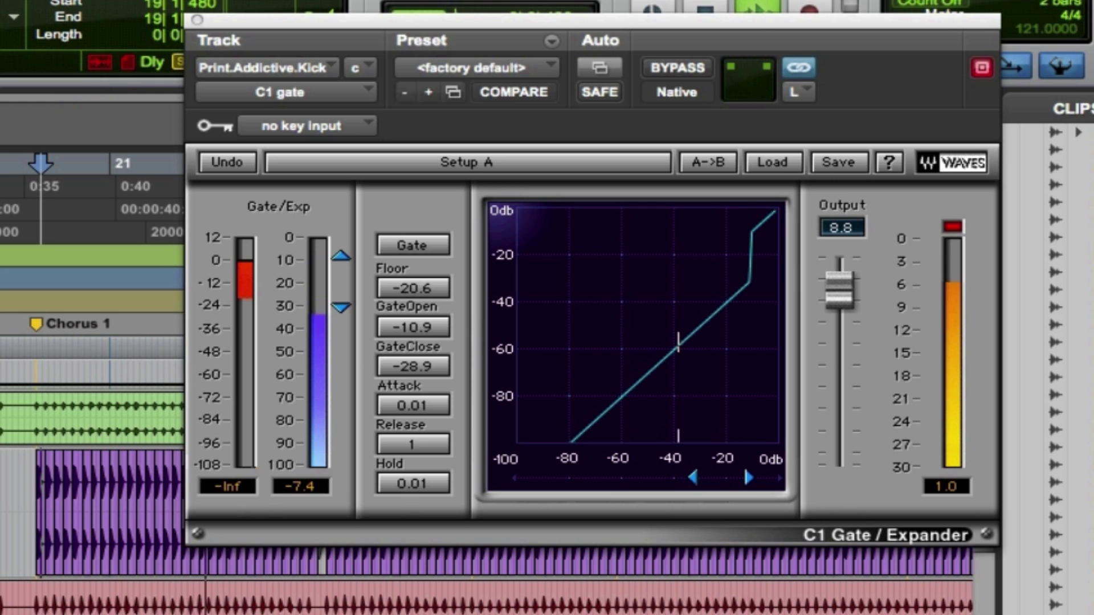
{"action": "key", "text": "space"}
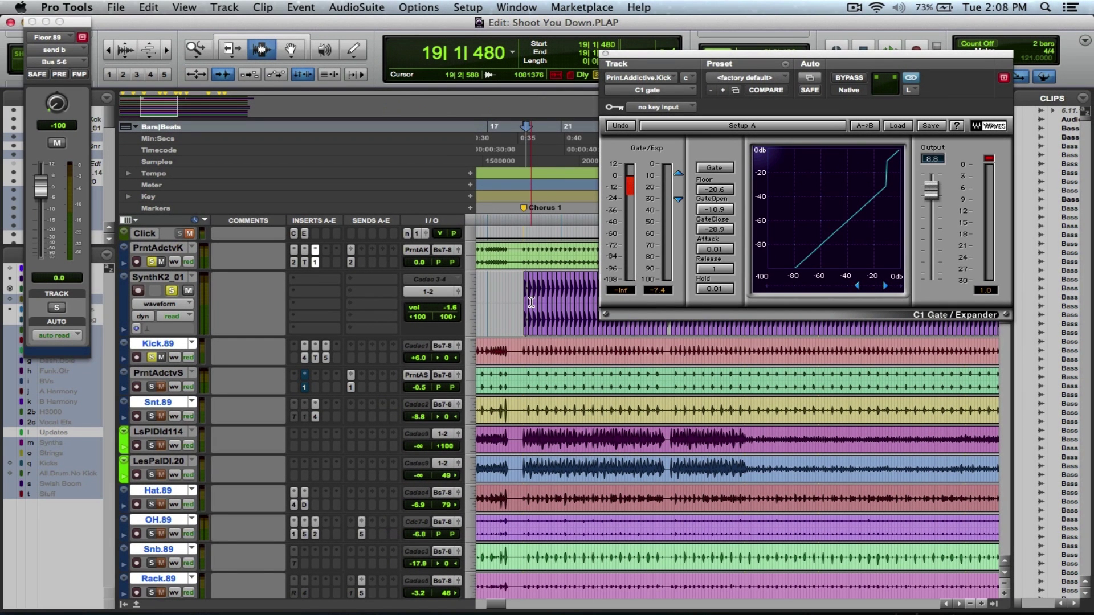
Zoom in on the start of Chorus 1 and play the soloed kick layers from 18|4|480
{"action": "key", "text": "F5"}
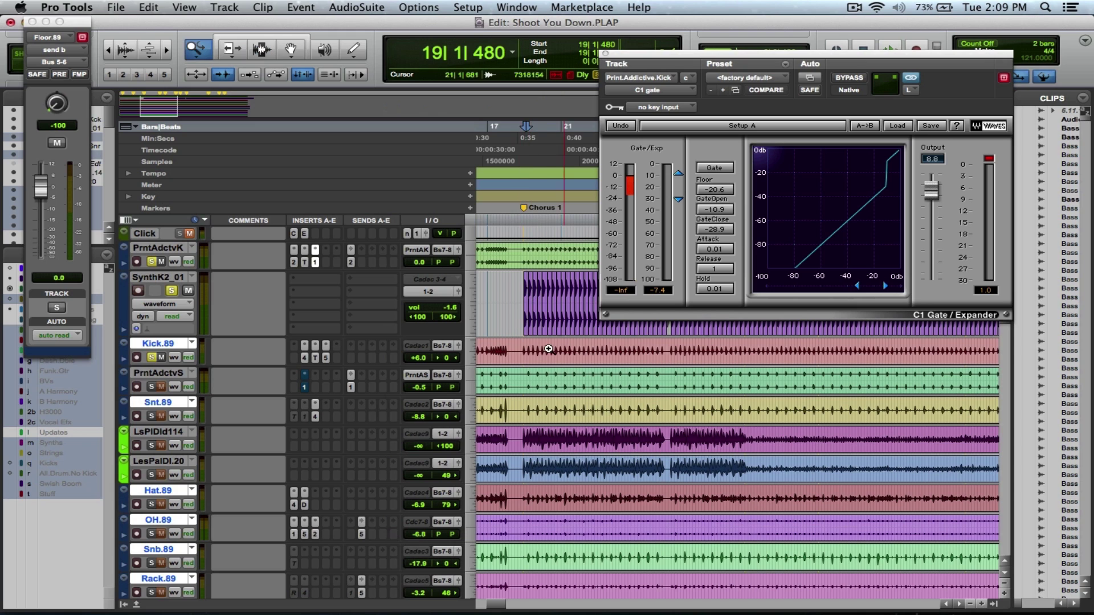
{"action": "left_click_drag", "start_coordinate": [690, 322], "coordinate": [513, 319]}
{"action": "left_click", "coordinate": [501, 306]}
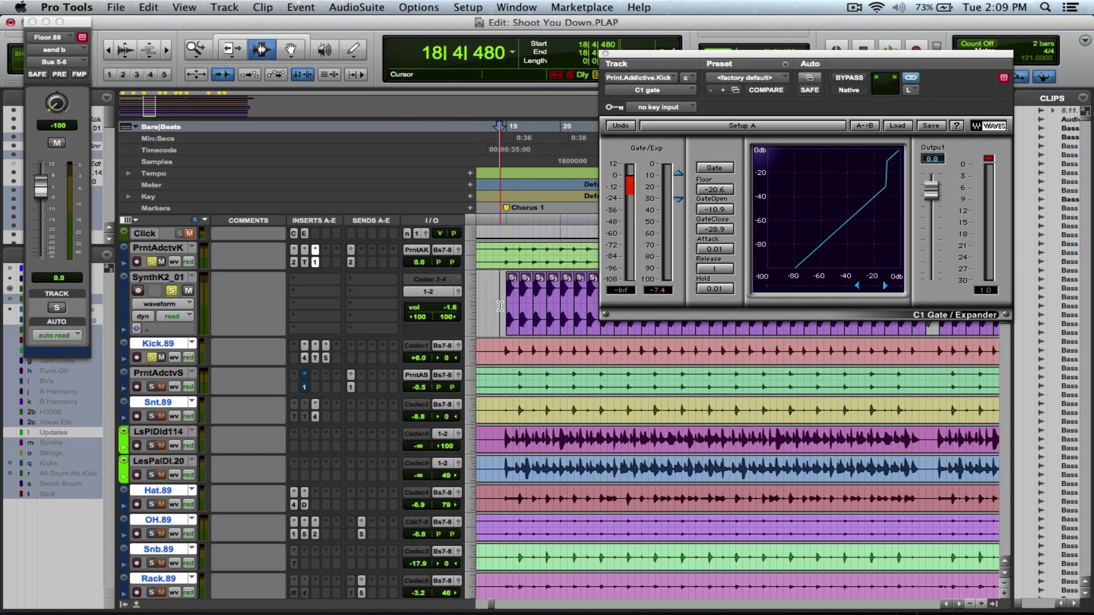
{"action": "key", "text": "space"}
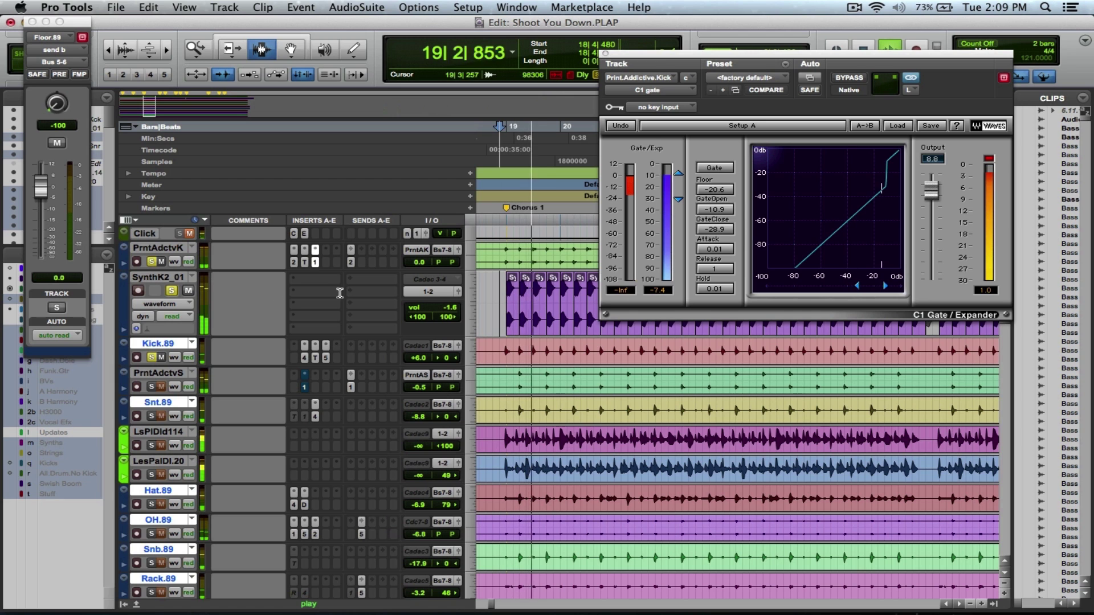
Compare the kicks with SynthK2_01 unsoloed and soloed and the C1 gate bypassed and active, leaving both on, and stop playback
{"action": "left_click", "coordinate": [173, 292]}
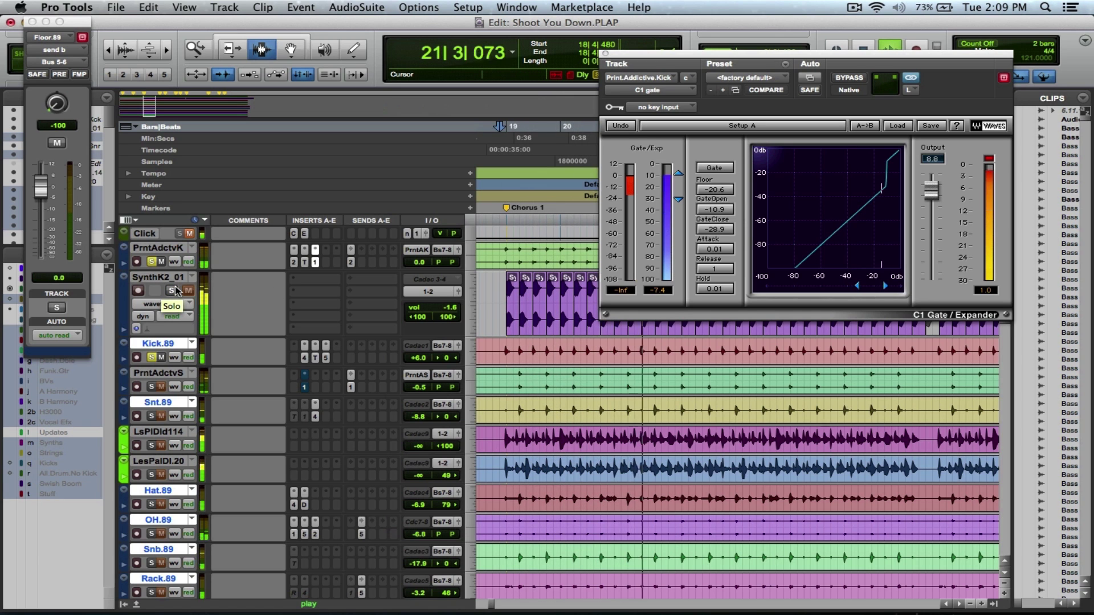
{"action": "left_click", "coordinate": [850, 78]}
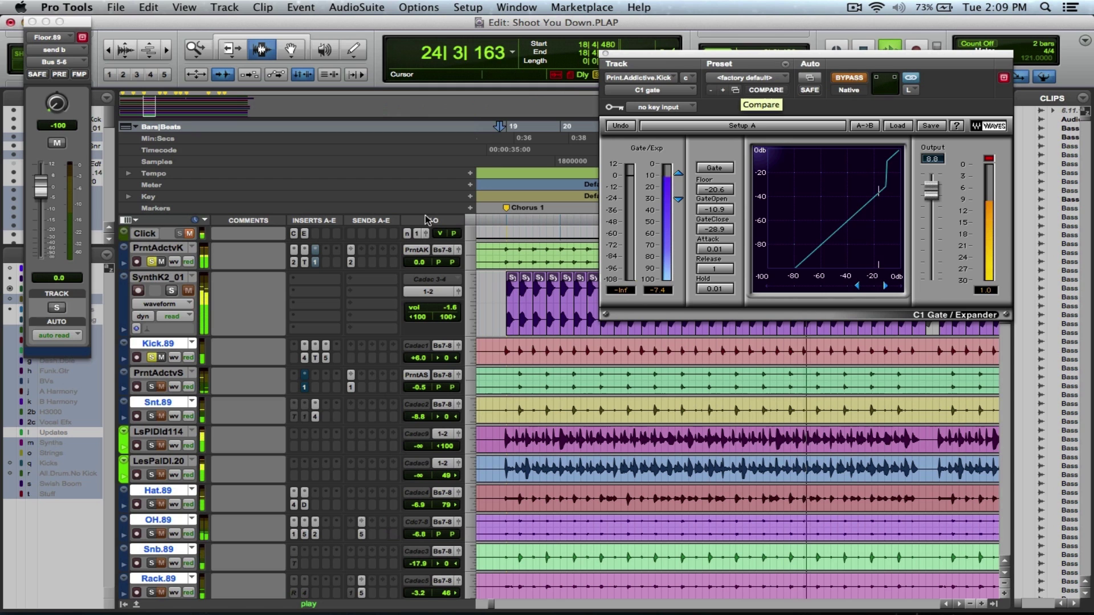
{"action": "left_click", "coordinate": [172, 291]}
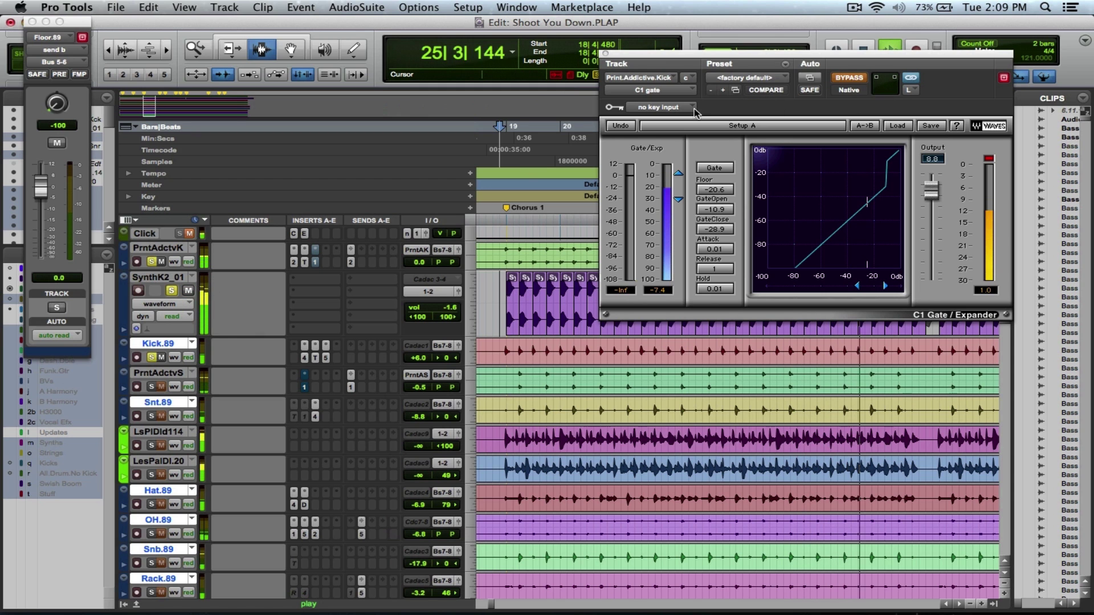
{"action": "left_click", "coordinate": [856, 79]}
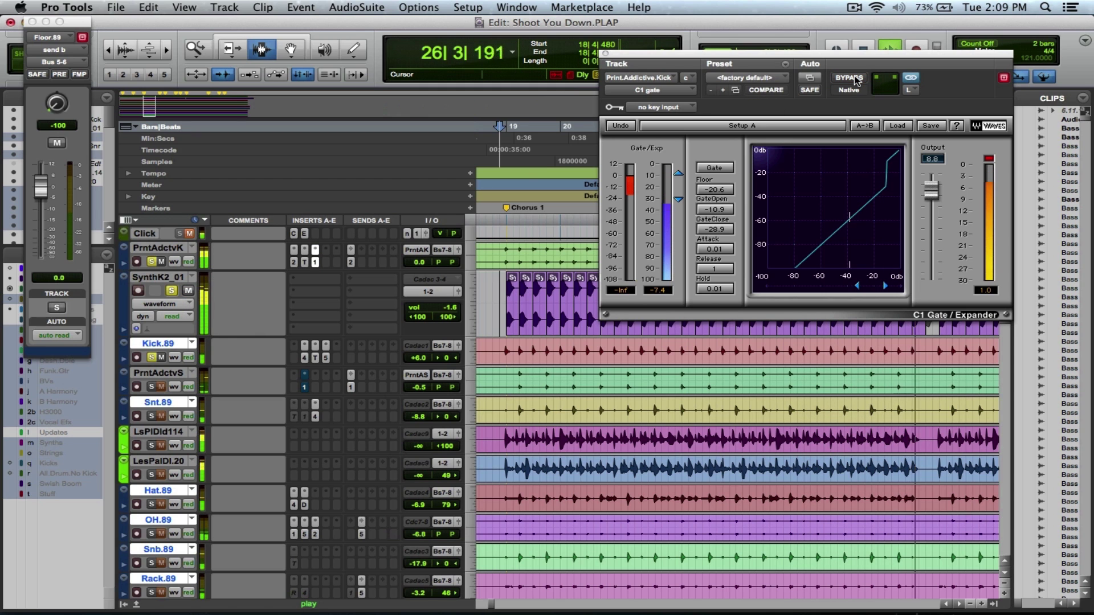
{"action": "key", "text": "space"}
Replay the layered kicks with the C1 gate active, then close the gate window and save the session
{"action": "key", "text": "space"}
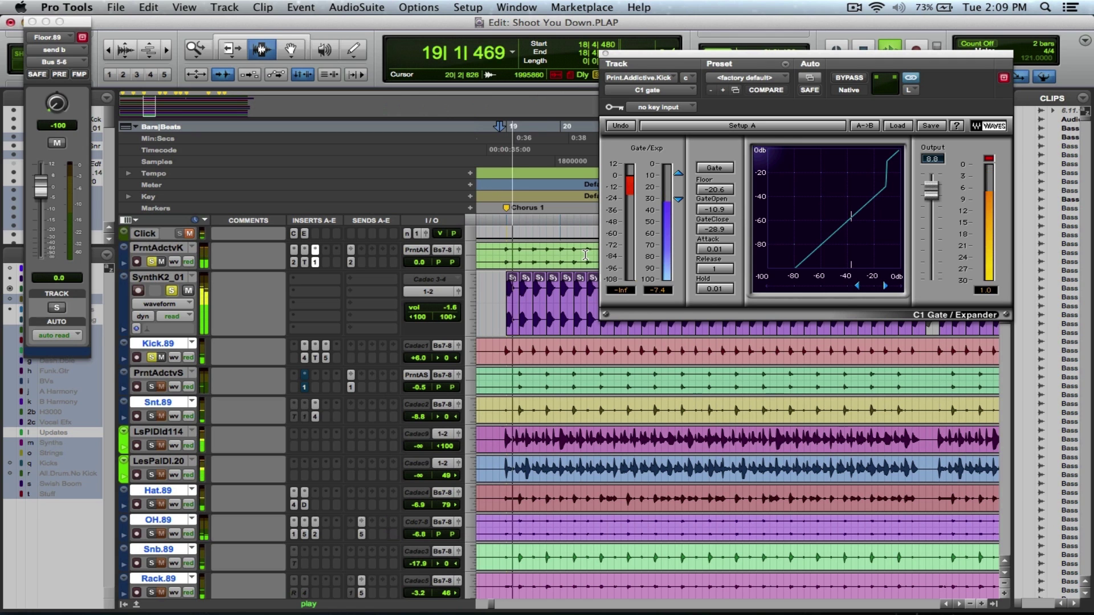
{"action": "left_click", "coordinate": [607, 54]}
{"action": "key", "text": "space"}
{"action": "key", "text": "super+s"}
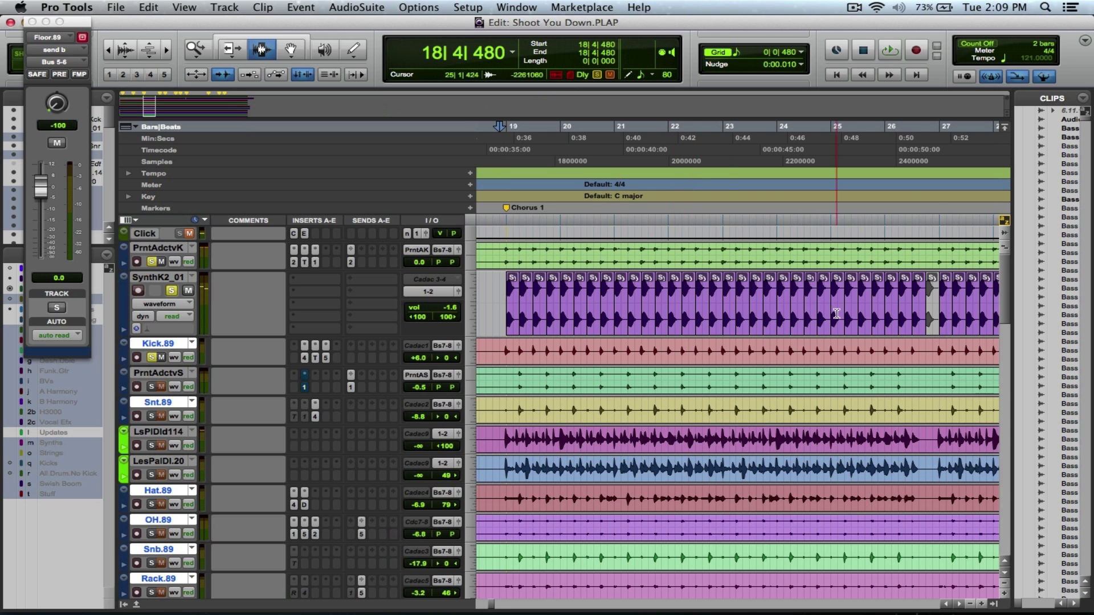
Add the Inst 2 instrument track to the solo and play it with the kick layers from Chorus 1
{"action": "left_click_drag", "start_coordinate": [1005, 275], "coordinate": [1030, 468]}
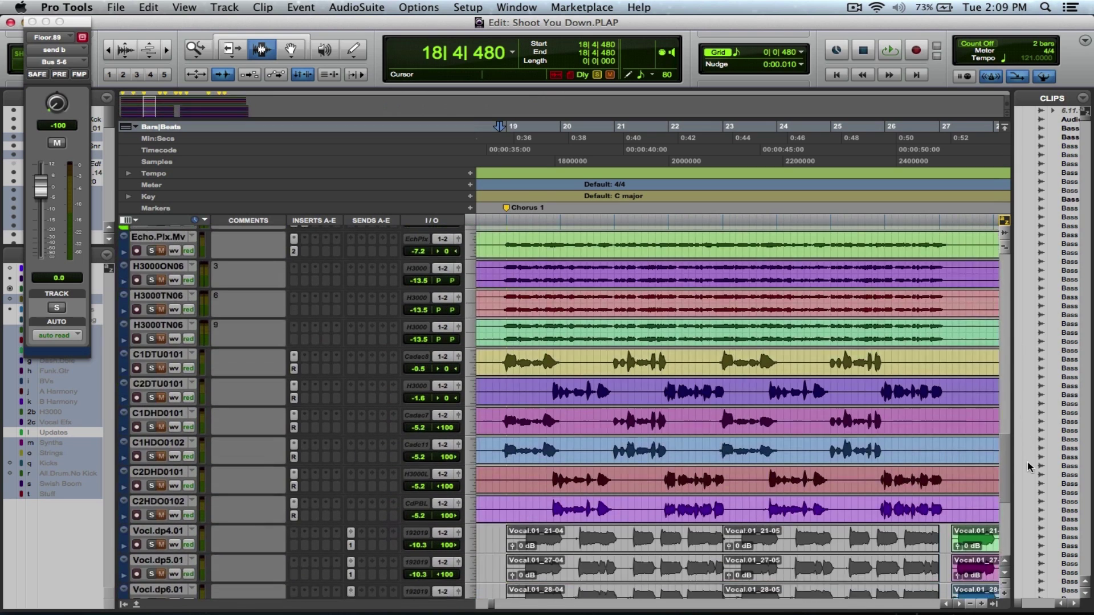
{"action": "left_click", "coordinate": [153, 323]}
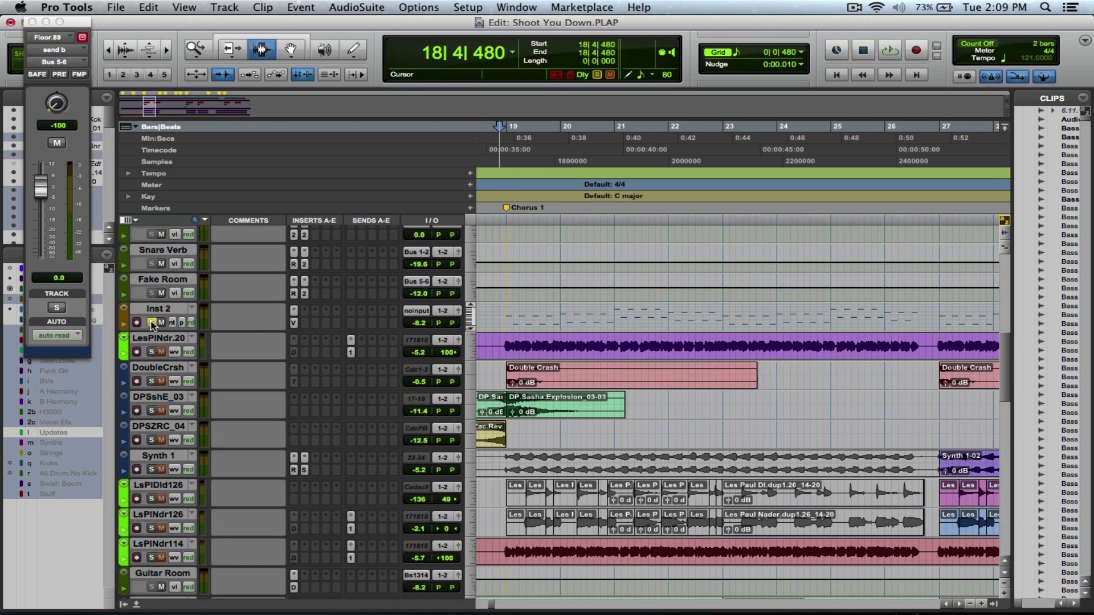
{"action": "key", "text": "space"}
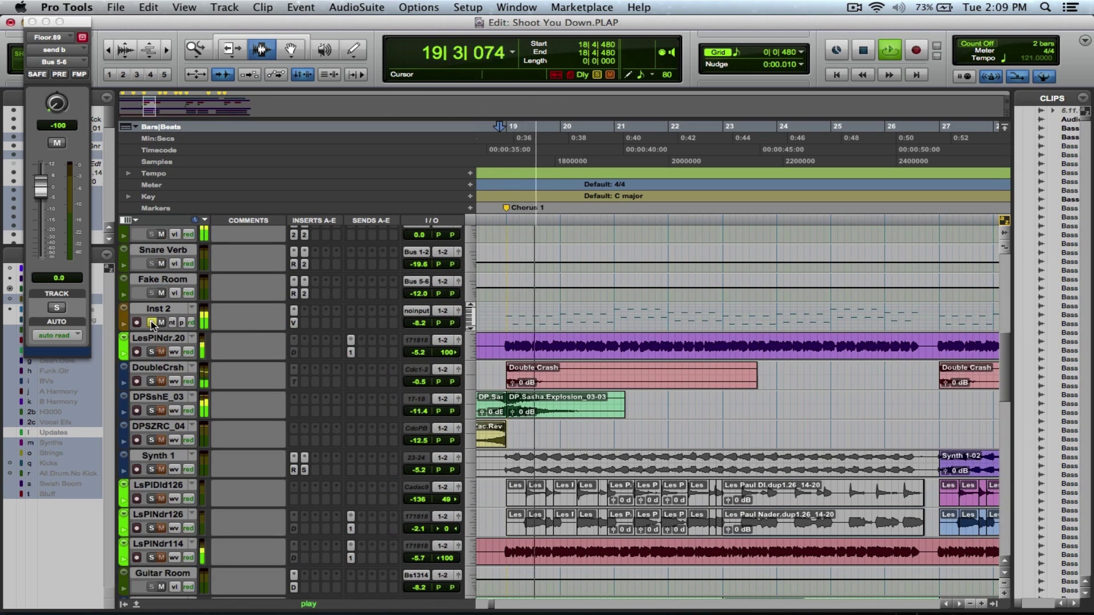
Review the Vacuum synth on Inst 2 during playback, then close its window and stop playback
{"action": "left_click", "coordinate": [294, 323]}
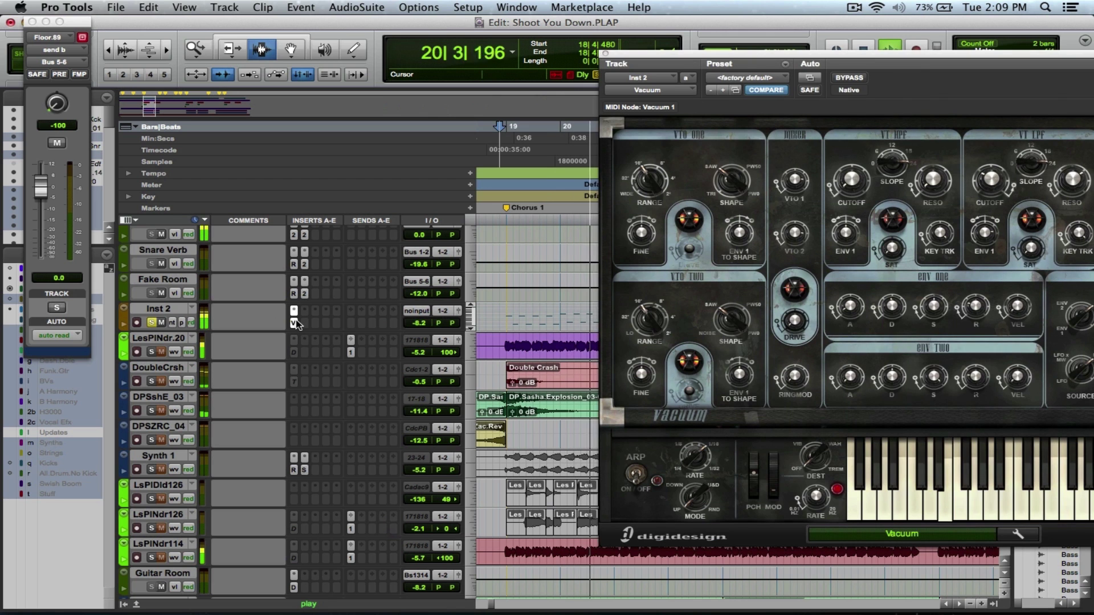
{"action": "left_click_drag", "start_coordinate": [598, 56], "coordinate": [302, 43]}
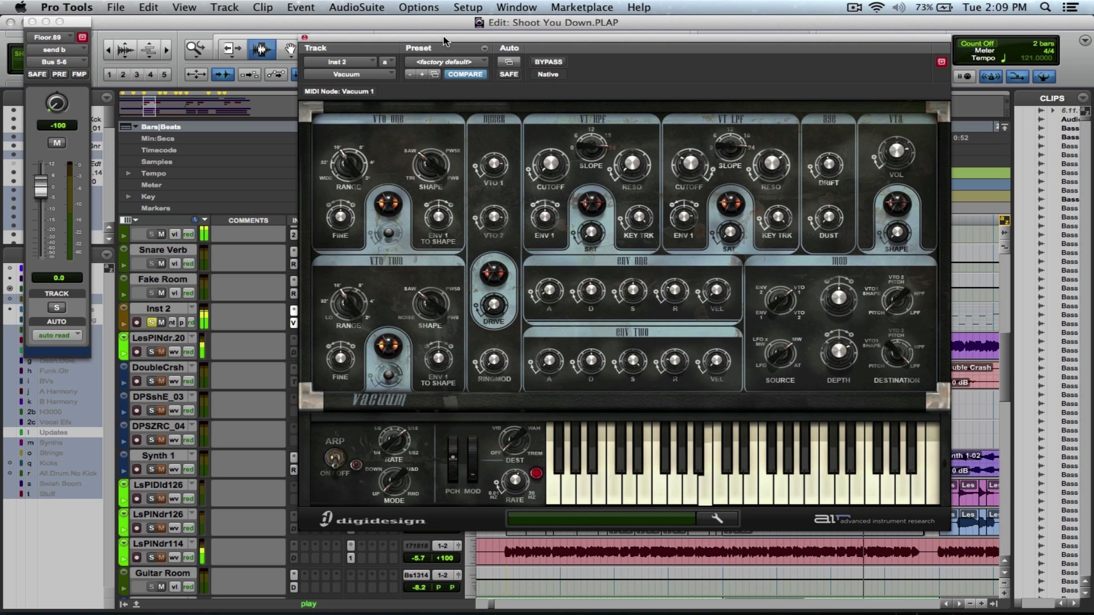
{"action": "left_click", "coordinate": [305, 38]}
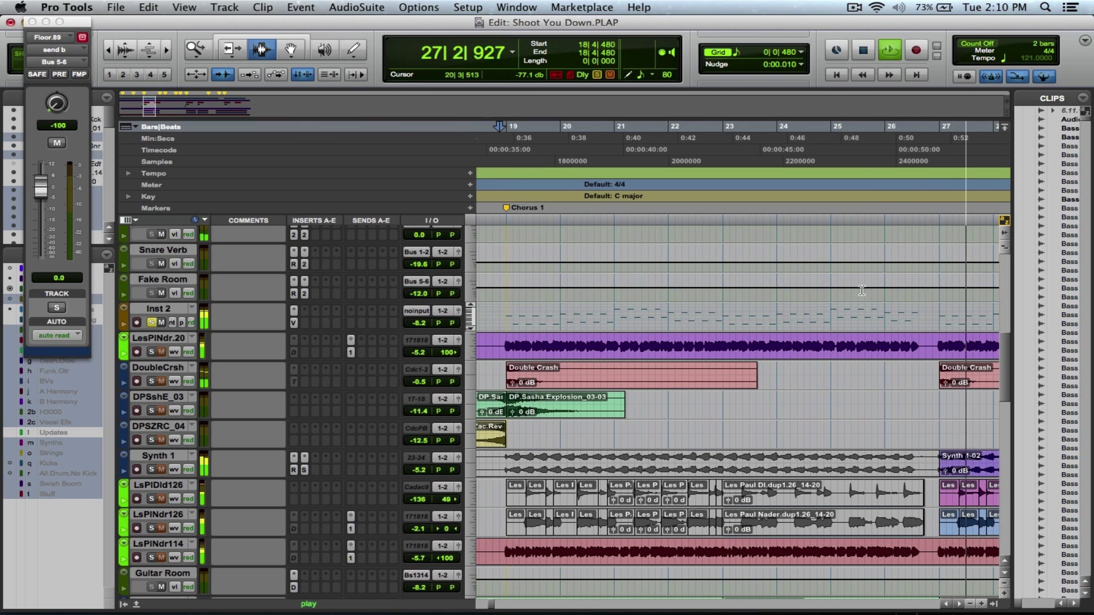
{"action": "key", "text": "space"}
Play Chorus 1 with Inst 2 and the kick layers, comparing PrntAdctvK's C1 gate bypassed and active, then close the gate
{"action": "left_click_drag", "start_coordinate": [1005, 347], "coordinate": [1004, 340]}
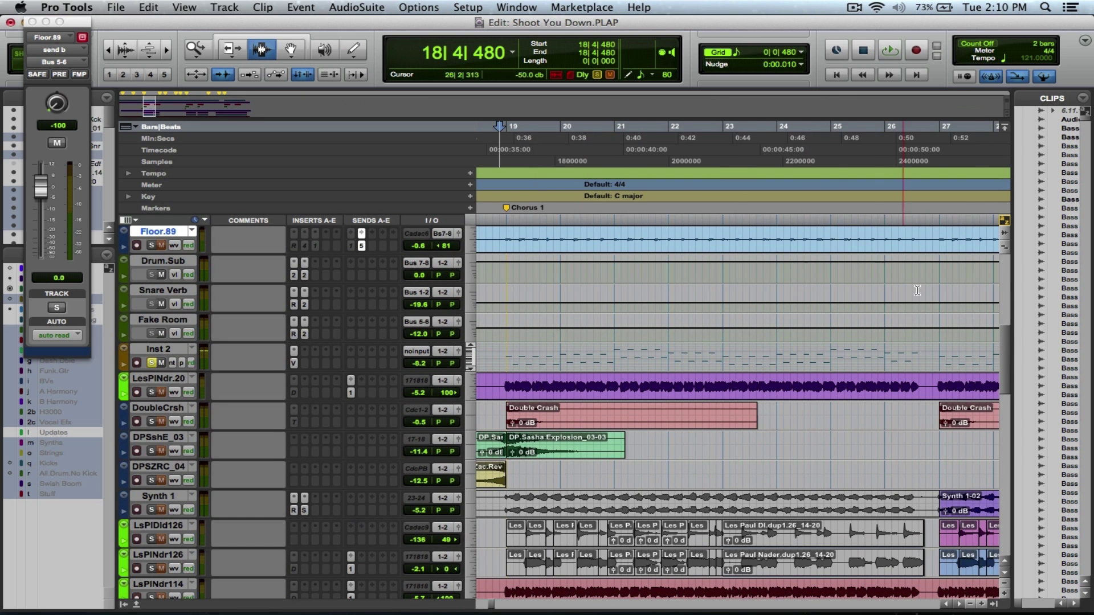
{"action": "left_click_drag", "start_coordinate": [1007, 339], "coordinate": [1006, 267]}
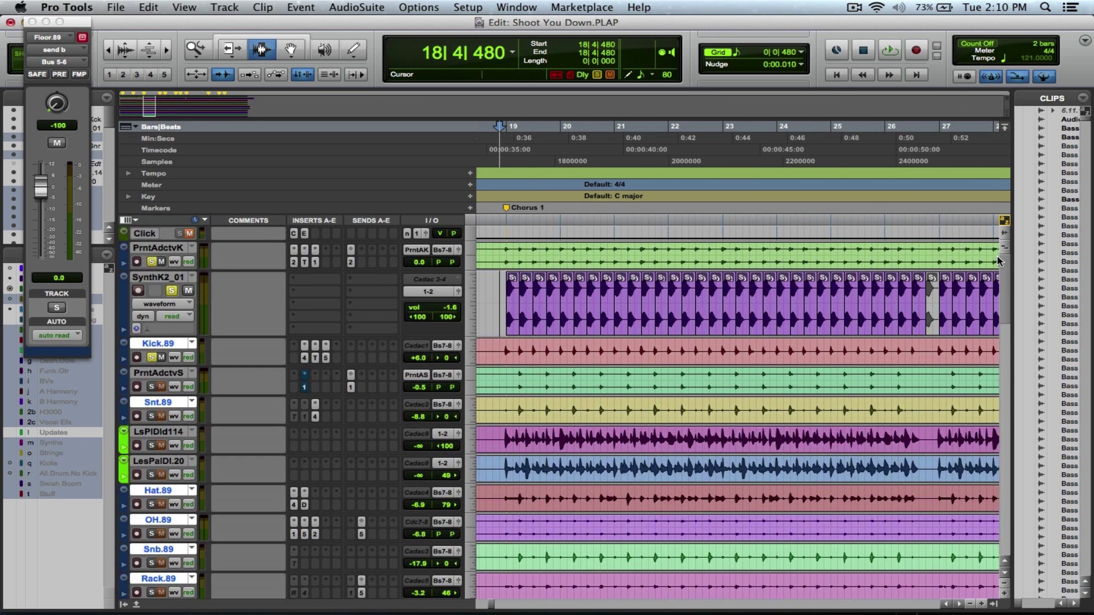
{"action": "key", "text": "space"}
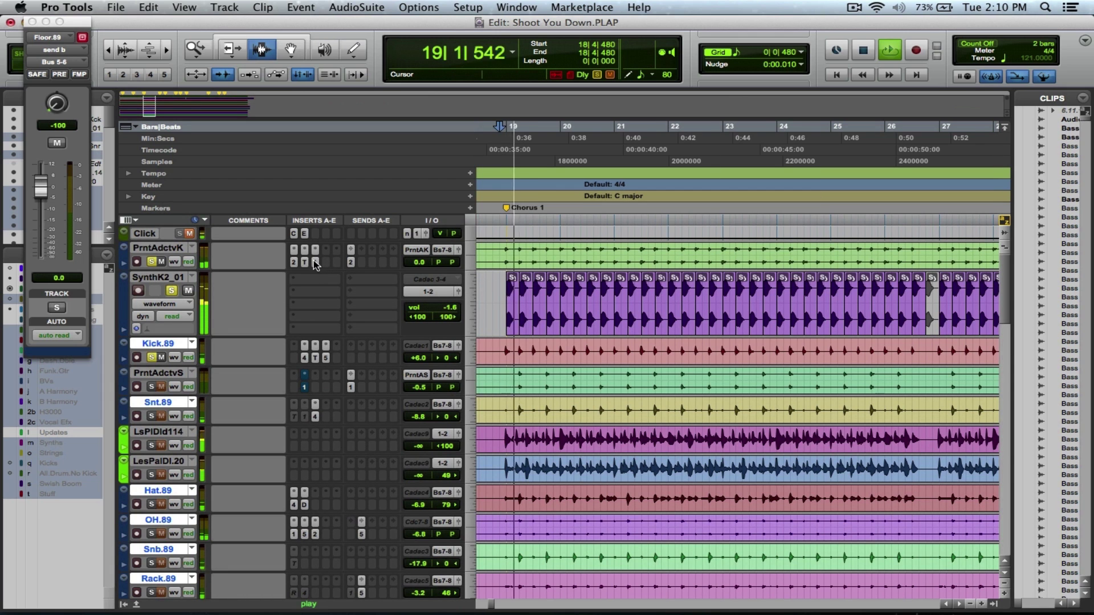
{"action": "left_click", "coordinate": [295, 263]}
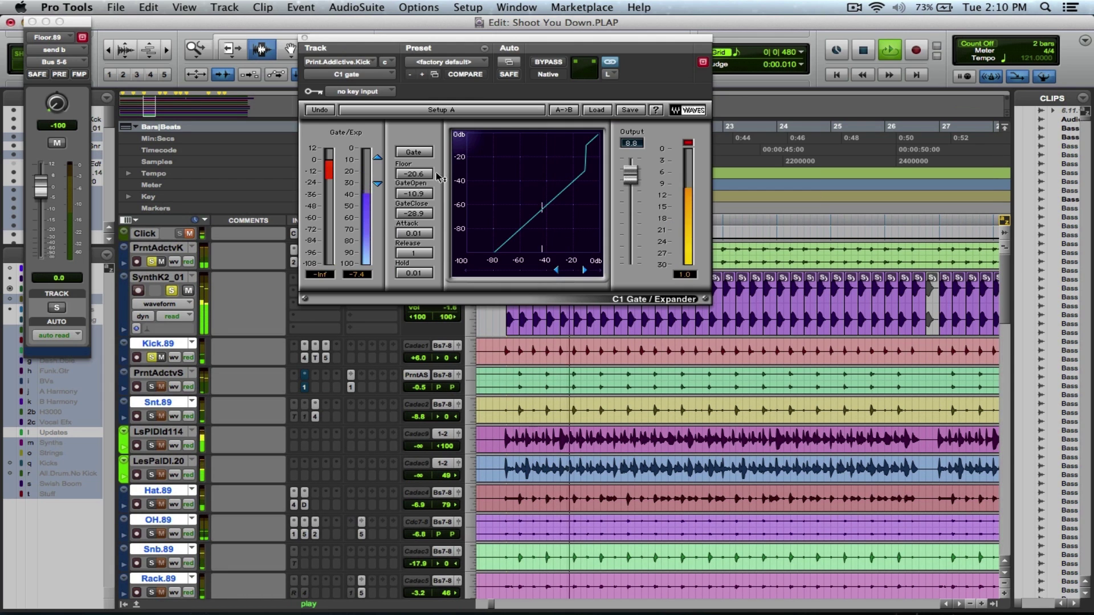
{"action": "left_click", "coordinate": [556, 61]}
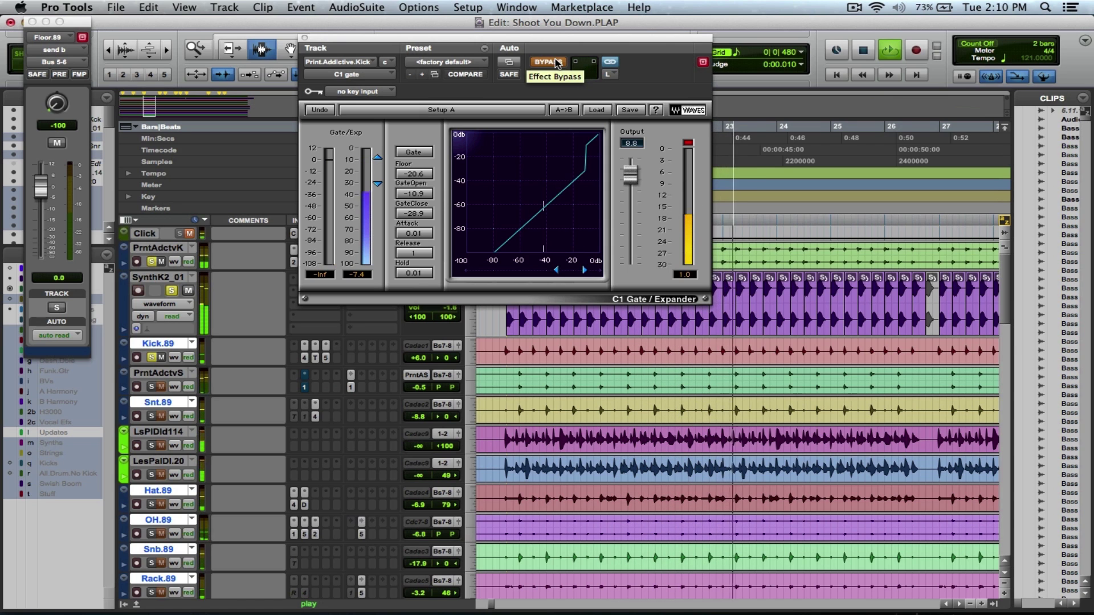
{"action": "left_click", "coordinate": [557, 61]}
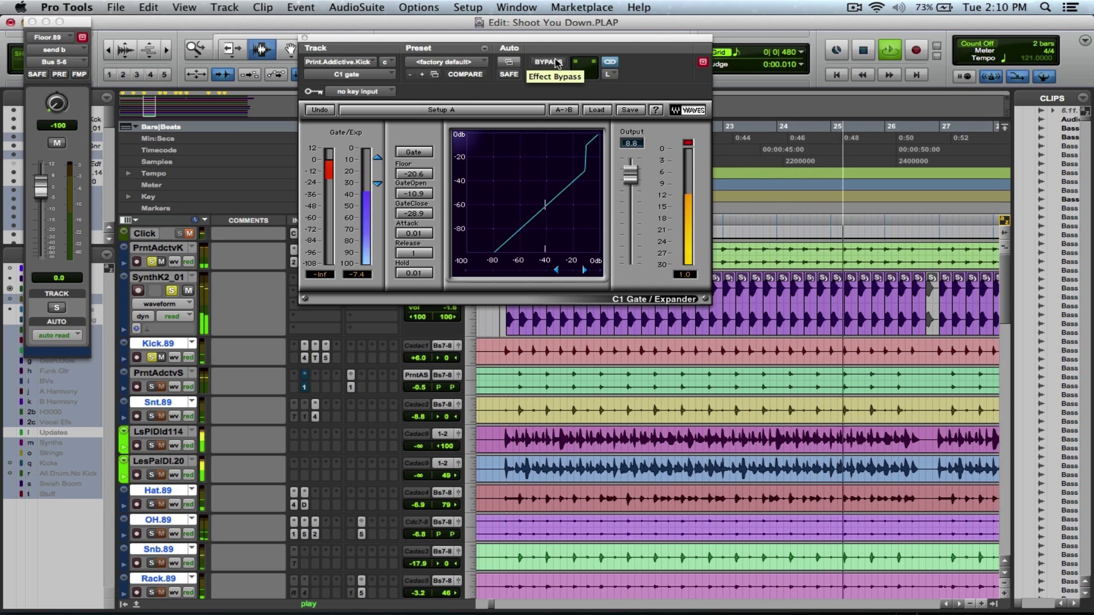
{"action": "left_click", "coordinate": [306, 36]}
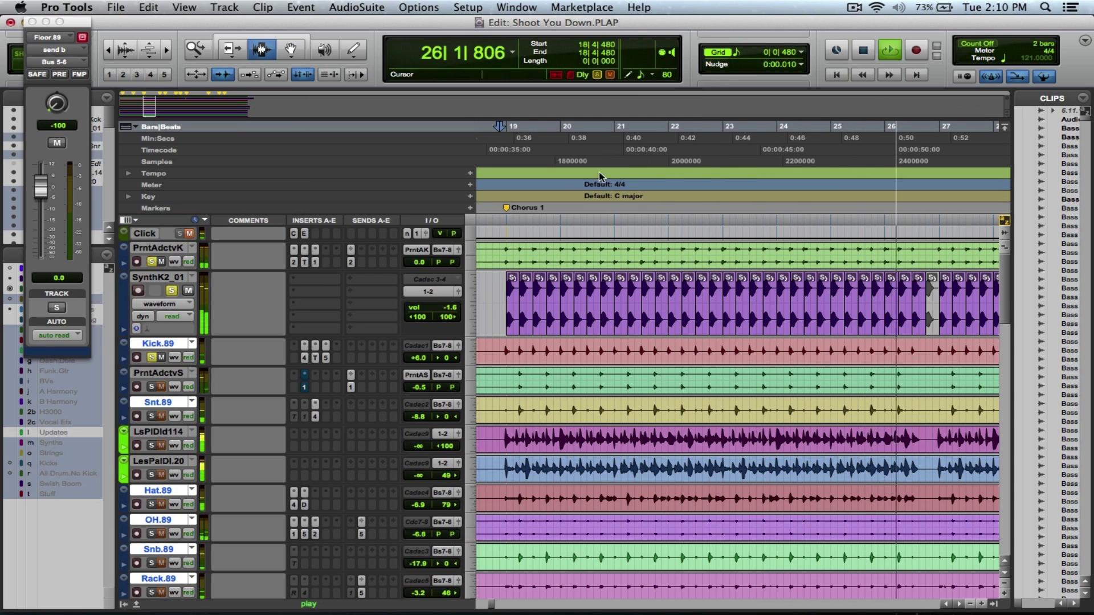
{"action": "key", "text": "space"}
Take Inst 2 out of the solo, solo the live drum group, and place the cursor at 19|1|000
{"action": "scroll", "coordinate": [855, 342], "scroll_direction": "down", "scroll_amount": 10}
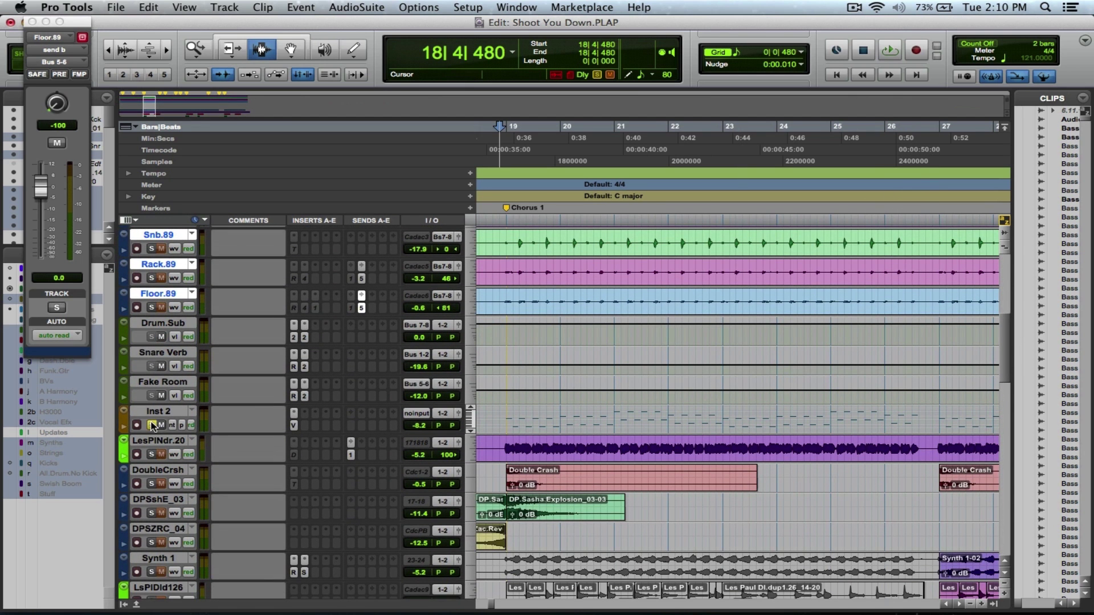
{"action": "mouse_move", "coordinate": [1007, 337]}
{"action": "left_mouse_down"}
{"action": "mouse_move", "coordinate": [1007, 314]}
{"action": "mouse_move", "coordinate": [1008, 335]}
{"action": "left_mouse_up"}
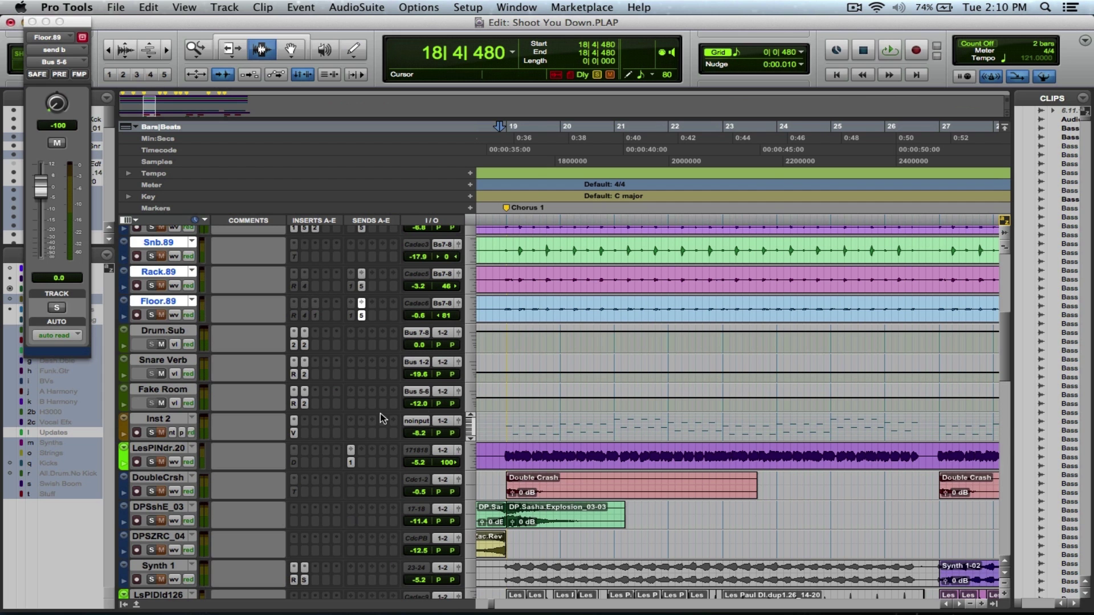
{"action": "left_click_drag", "start_coordinate": [1008, 346], "coordinate": [1006, 288]}
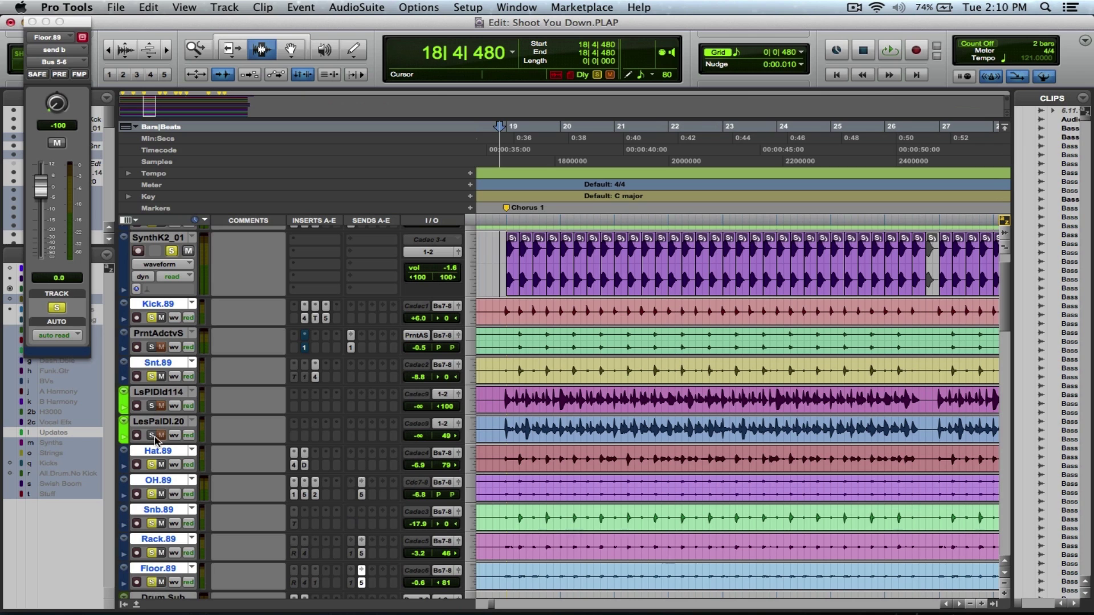
{"action": "left_click", "coordinate": [508, 342]}
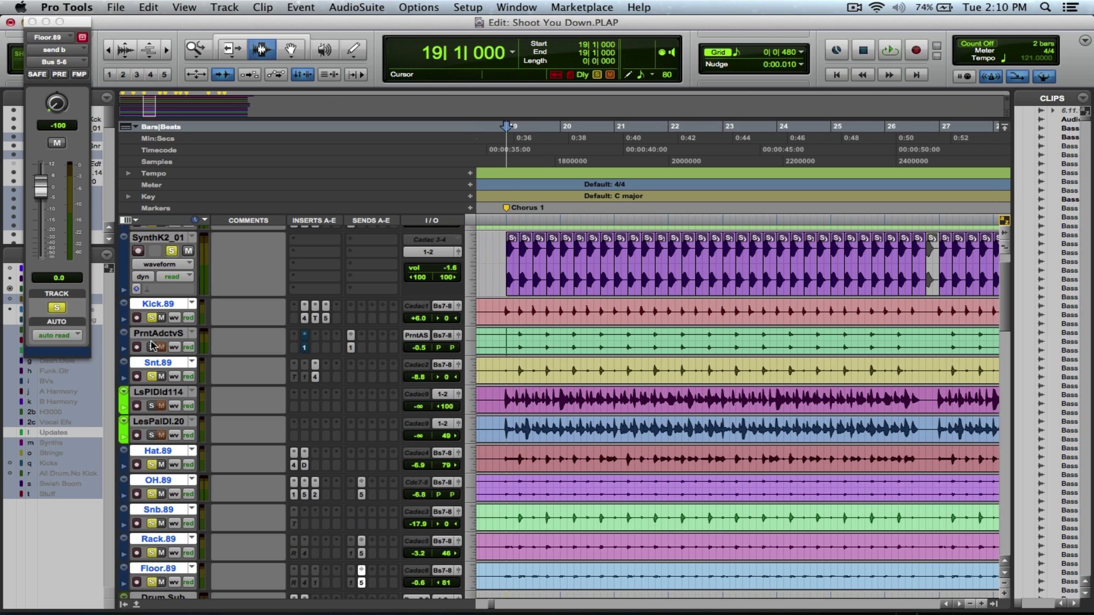
View send a to Bus 1-2 on PrntAdctvS and the REQ 4 equalizer on Snt.89, then close the equalizer
{"action": "left_click", "coordinate": [351, 348]}
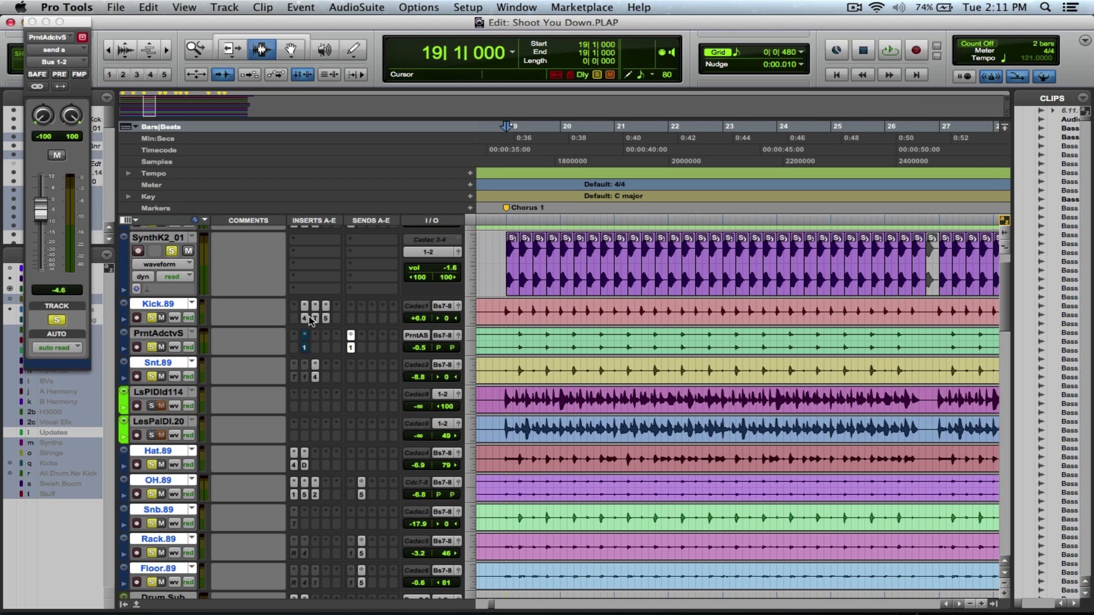
{"action": "left_click", "coordinate": [316, 376]}
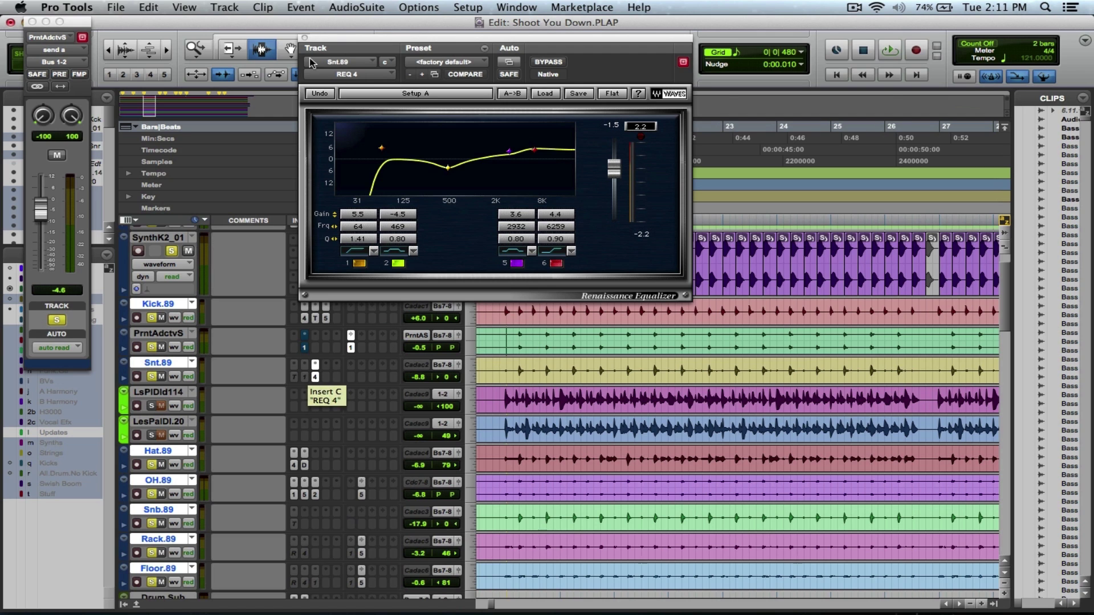
{"action": "left_click", "coordinate": [305, 38]}
{"action": "key", "text": "space"}
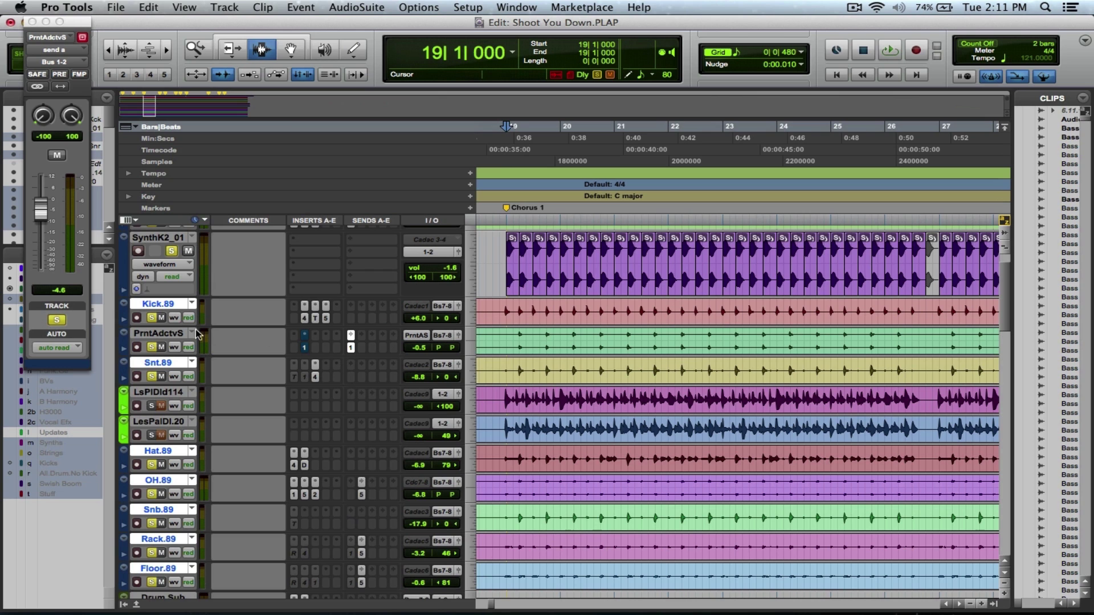
Solo only PrntAdctvS among the snares, play Chorus 1, and compare its send a to Bus 1-2 muted and active
{"action": "left_click", "coordinate": [152, 347], "text": "alt"}
{"action": "left_click", "coordinate": [151, 347]}
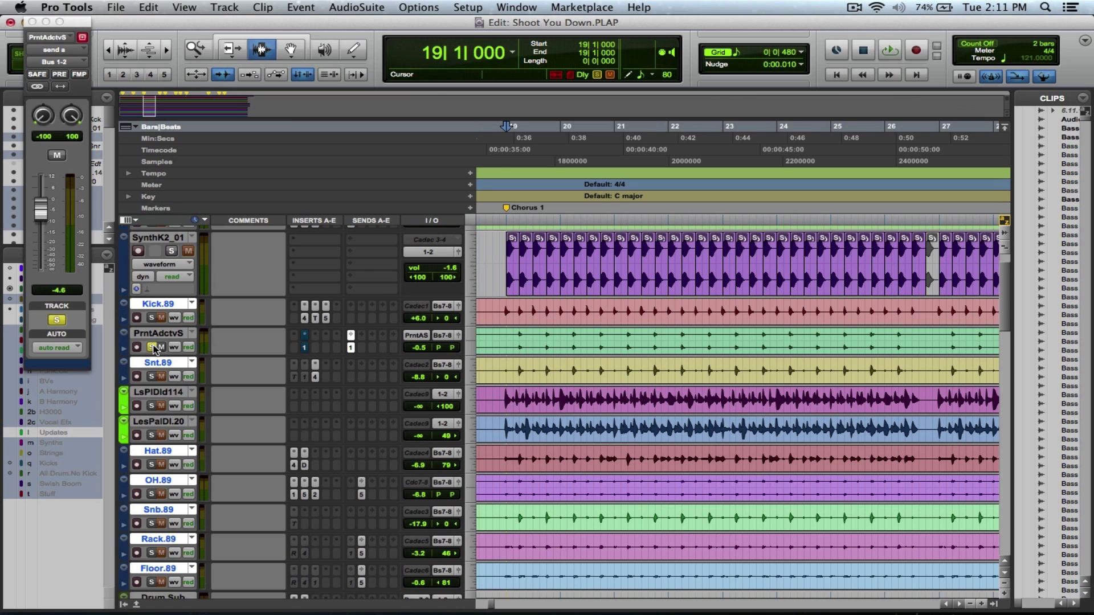
{"action": "key", "text": "space"}
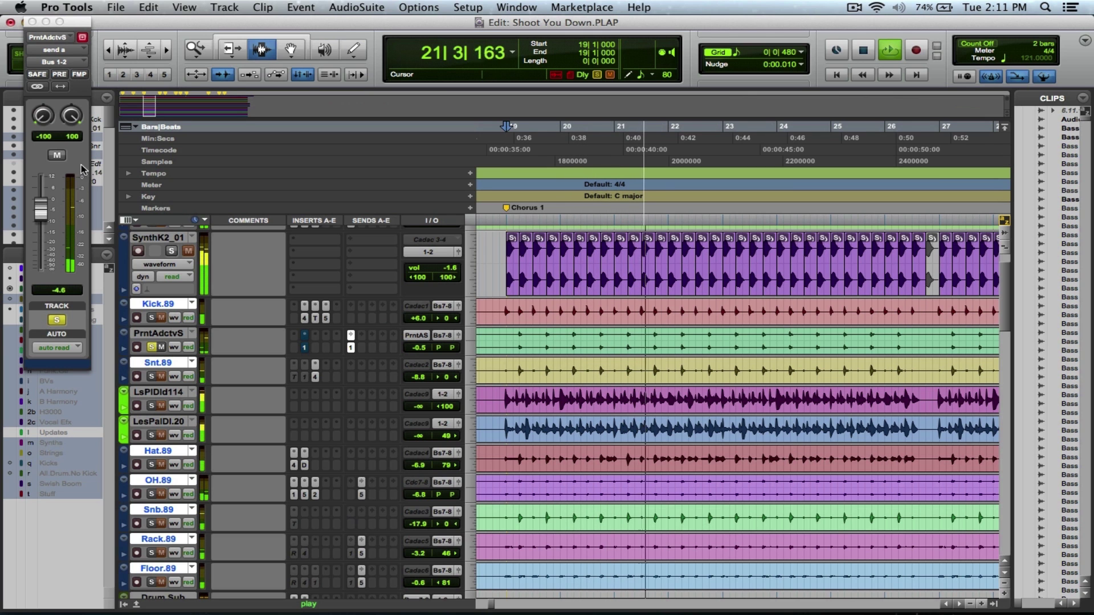
{"action": "left_click", "coordinate": [57, 157]}
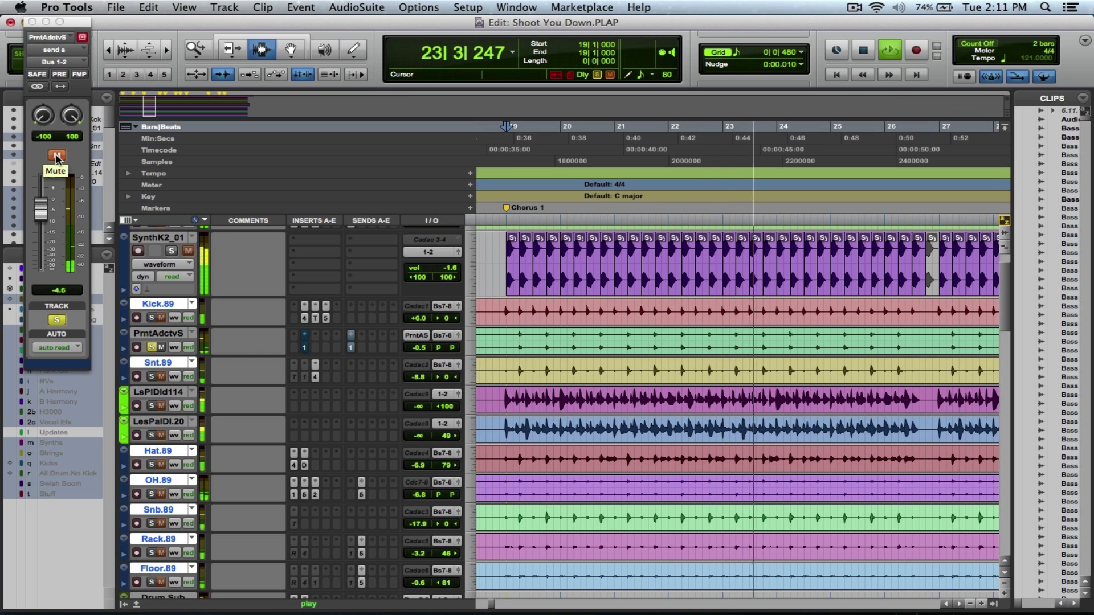
{"action": "left_click", "coordinate": [57, 156]}
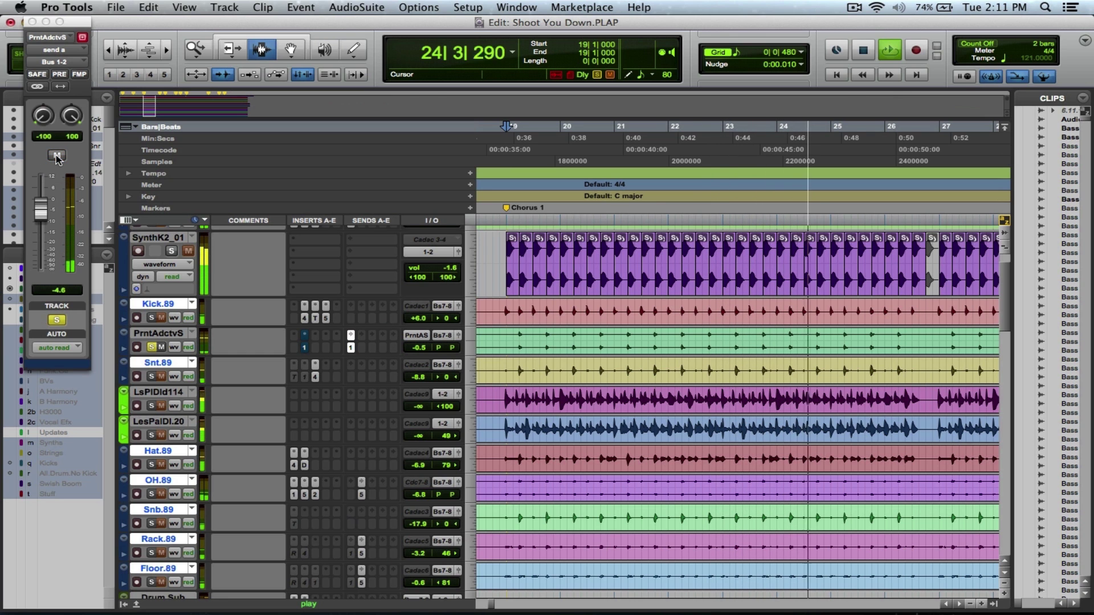
Raise PrntAdctvS's send a level to +3.9 during playback, then stop and close the send window
{"action": "left_click_drag", "start_coordinate": [41, 210], "coordinate": [41, 193]}
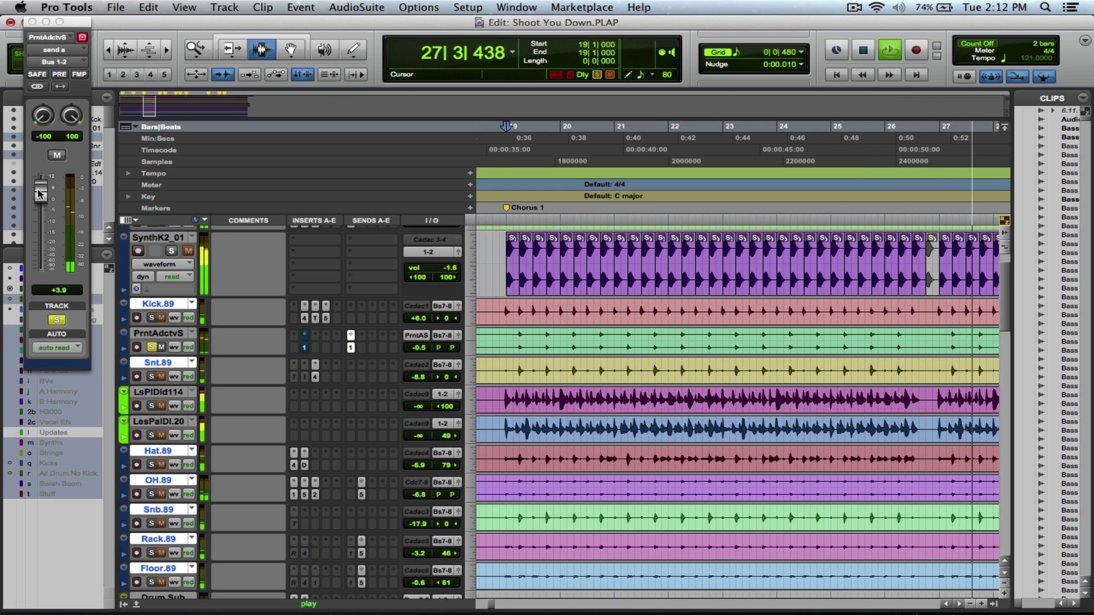
{"action": "key", "text": "alt+a"}
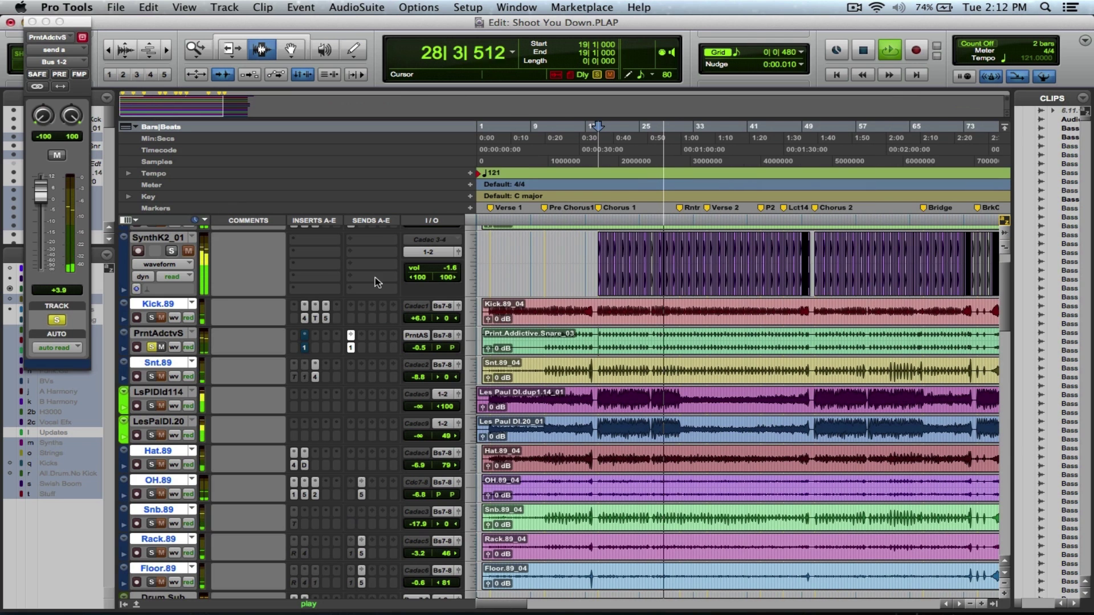
{"action": "key", "text": "space"}
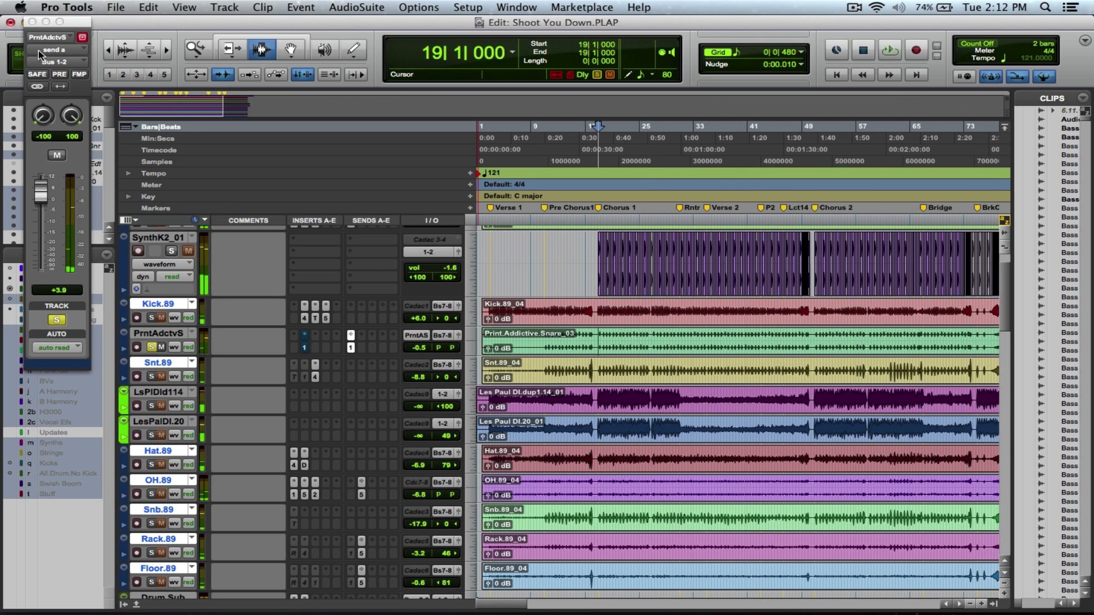
{"action": "left_click", "coordinate": [32, 23]}
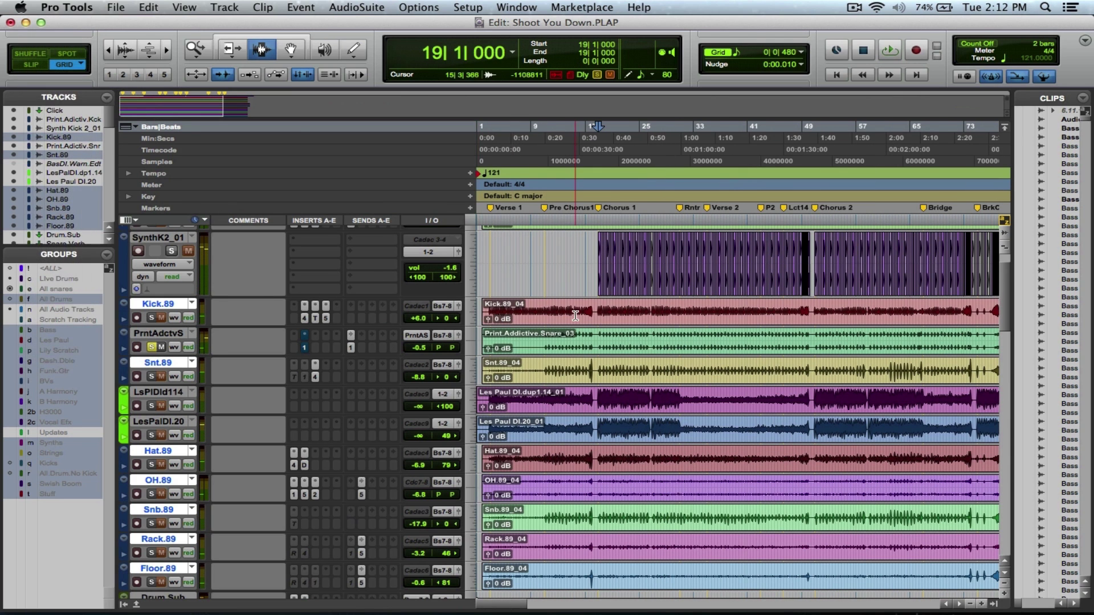
Place the cursor at 18|4|480 just before Chorus 1 and take PrntAdctvS out of the solo
{"action": "key", "text": "F5"}
{"action": "left_click", "coordinate": [642, 344]}
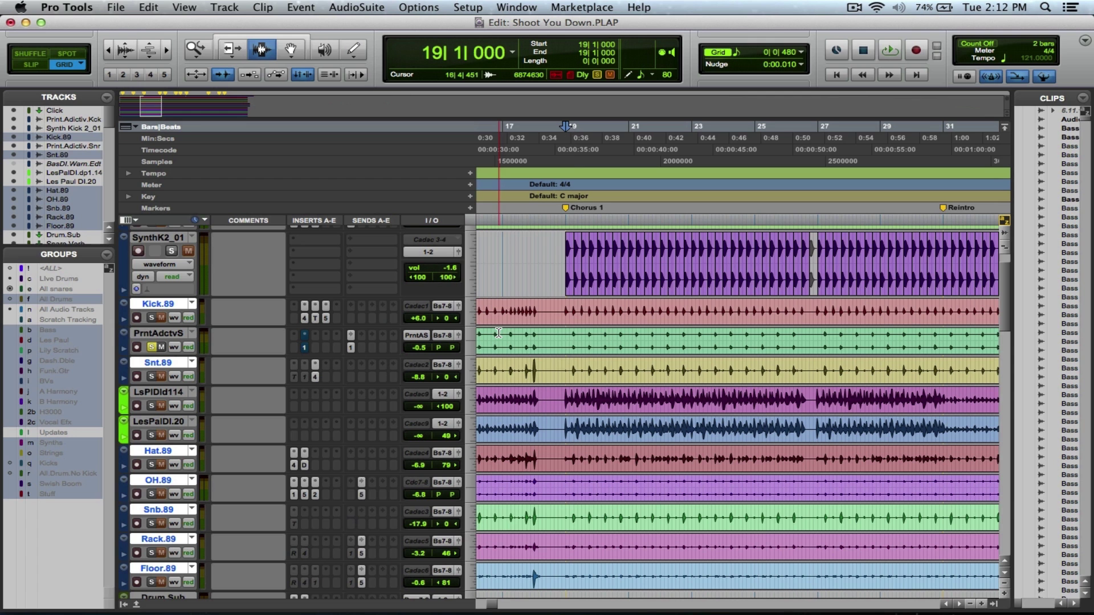
{"action": "left_click_drag", "start_coordinate": [1008, 313], "coordinate": [1009, 291]}
{"action": "left_click", "coordinate": [562, 300]}
{"action": "mouse_move", "coordinate": [1008, 302]}
{"action": "left_mouse_down"}
{"action": "mouse_move", "coordinate": [1023, 359]}
{"action": "mouse_move", "coordinate": [1009, 280]}
{"action": "left_mouse_up"}
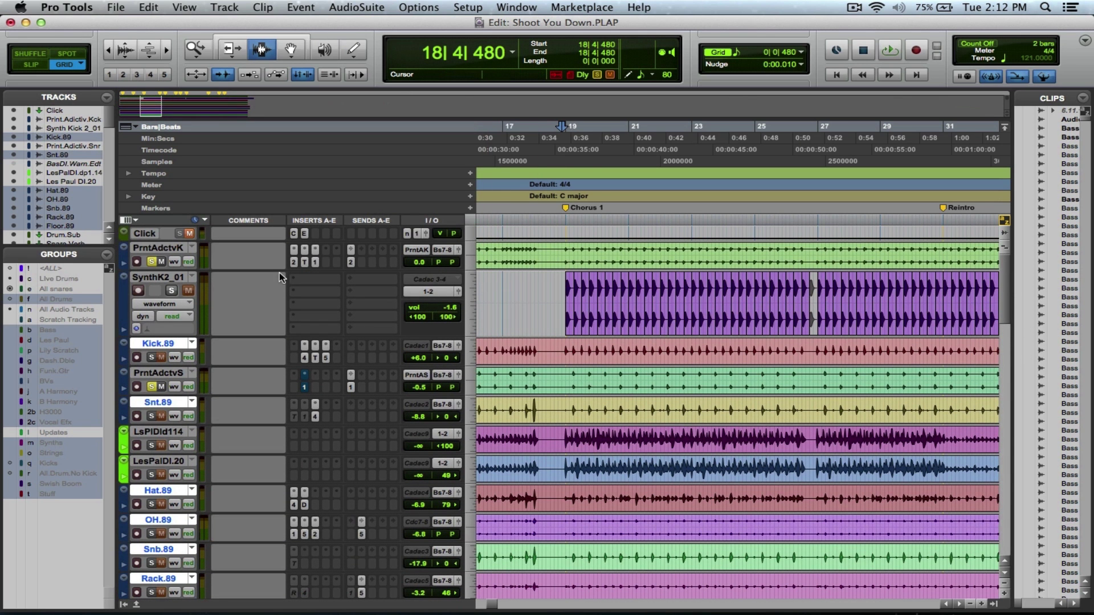
{"action": "left_click", "coordinate": [151, 388]}
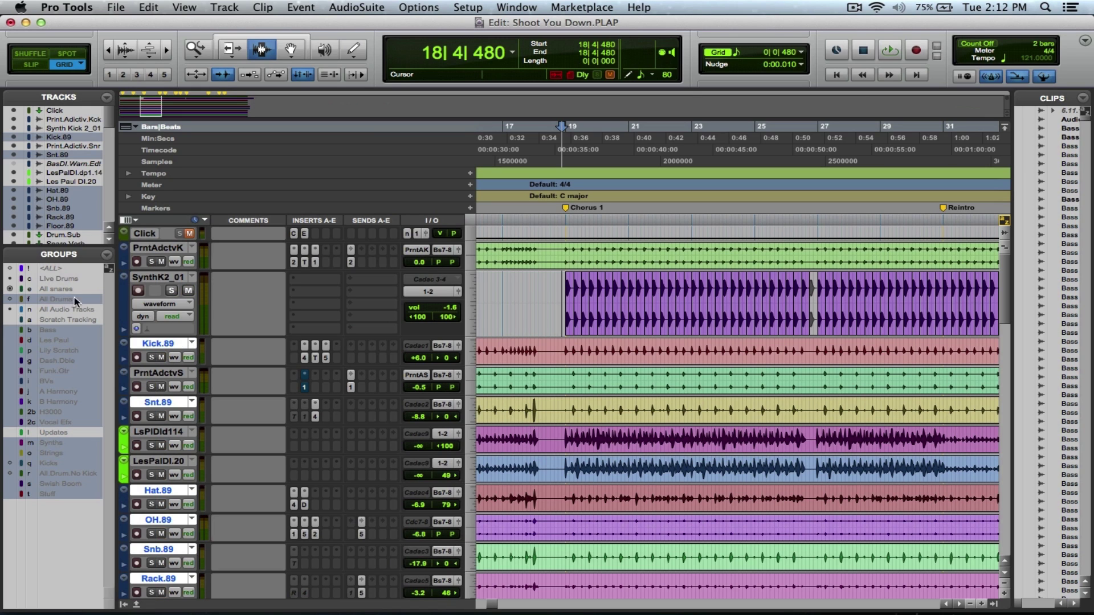
Reactivate the groups and solo all the drum tracks together, then start playback from 18|4|480
{"action": "left_click", "coordinate": [553, 291]}
{"action": "left_click", "coordinate": [152, 262]}
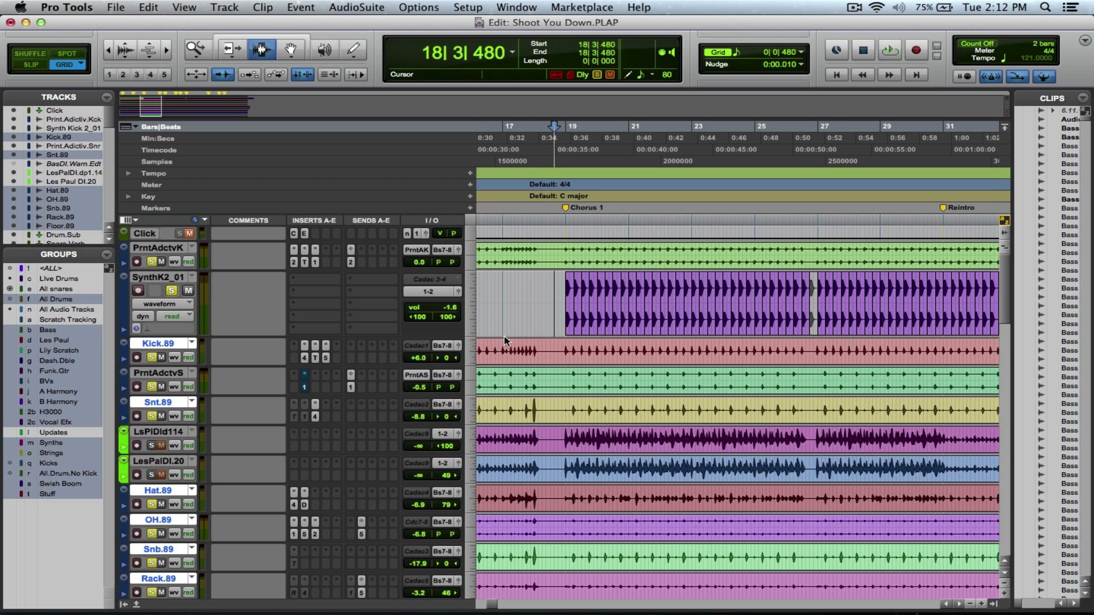
{"action": "left_click", "coordinate": [568, 302]}
{"action": "key", "text": "space"}
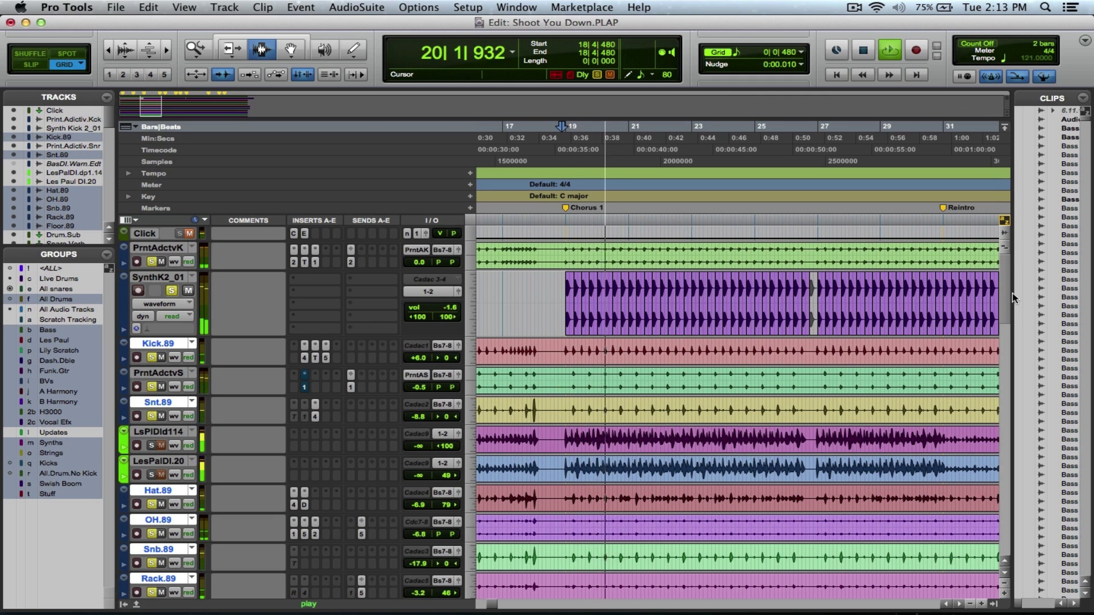
Add Inst 2 to the drum solo during playback and save the session, stopping playback at the end
{"action": "scroll", "coordinate": [1013, 298], "scroll_direction": "down", "scroll_amount": 10}
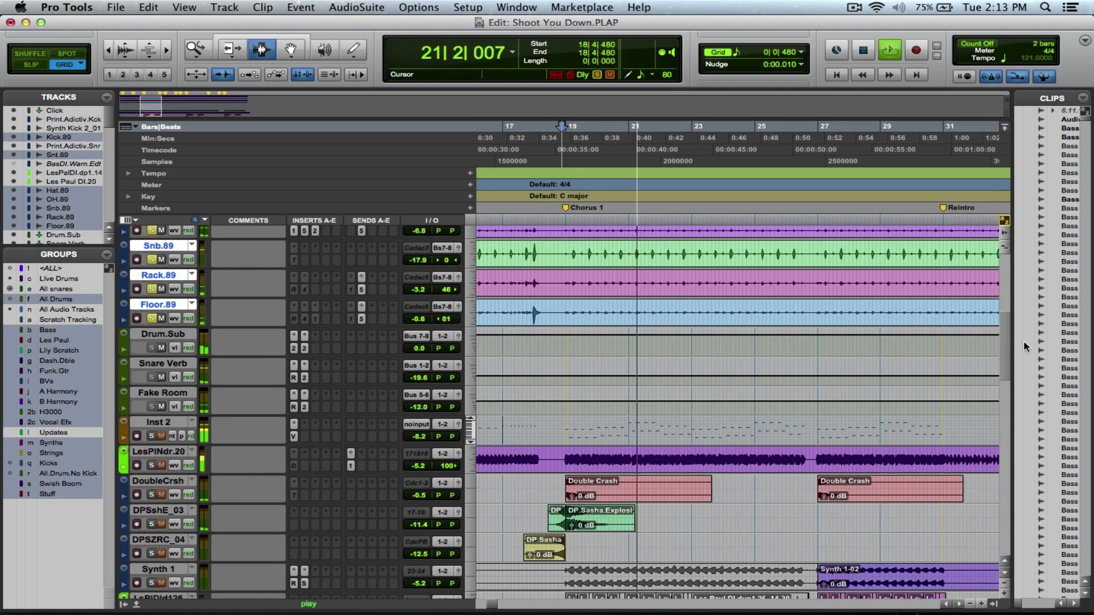
{"action": "left_click", "coordinate": [151, 436]}
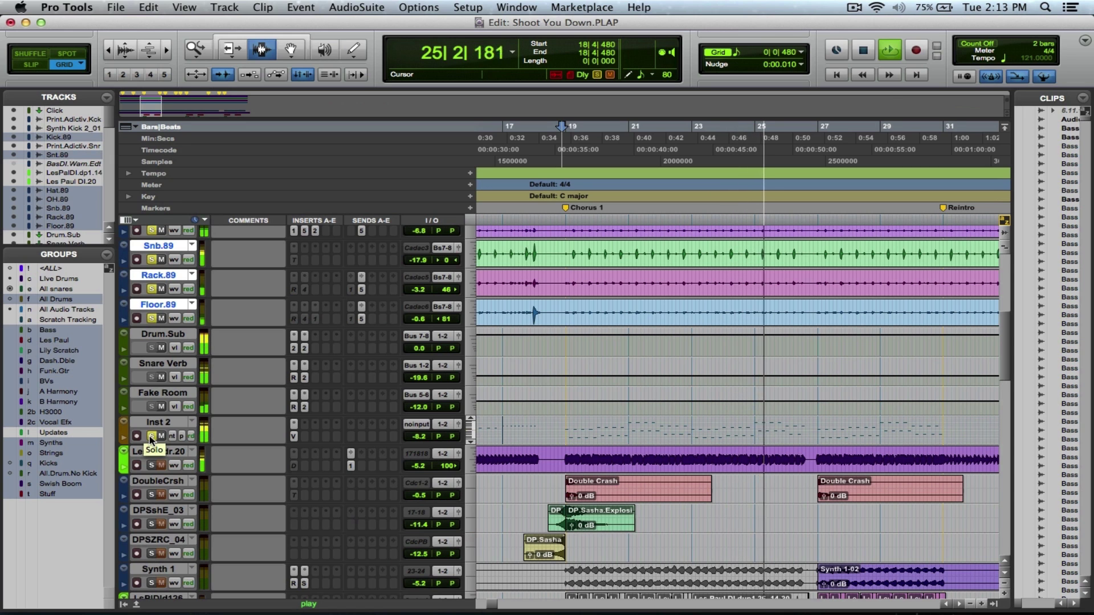
{"action": "key", "text": "super+s"}
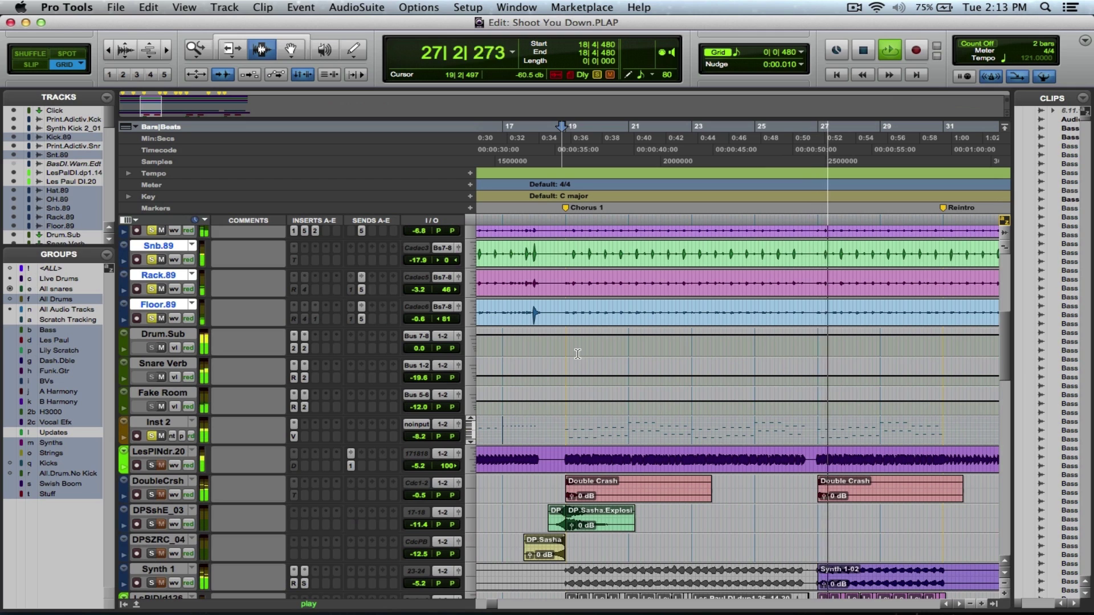
{"action": "key", "text": "space"}
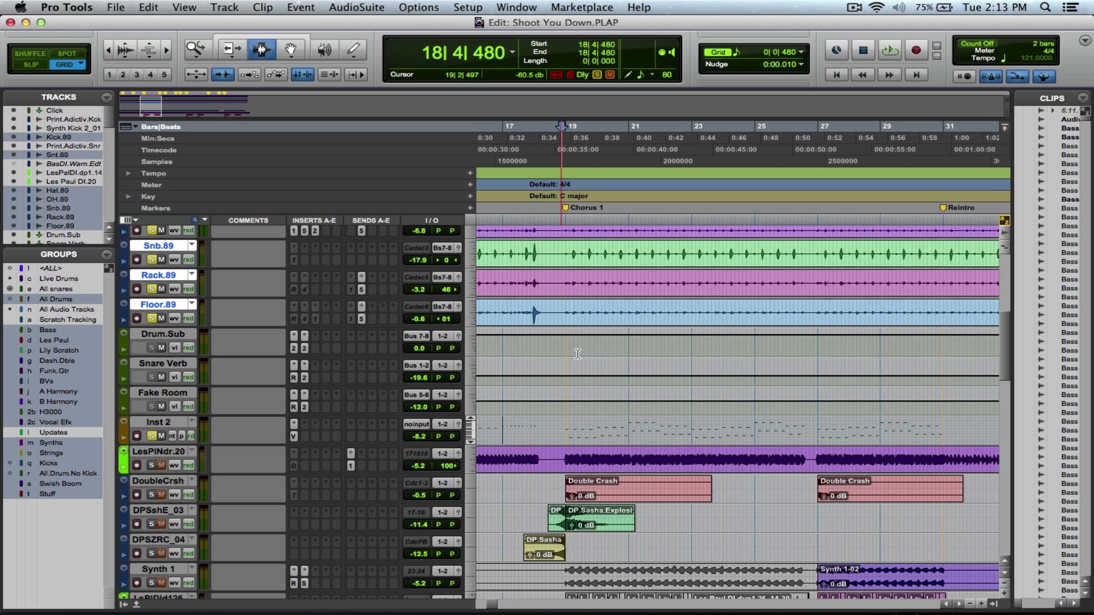
Select the Chorus 1 passage from 19|1|000 to 26|1|000 across the live drum tracks and save the session
{"action": "key", "text": "F5"}
{"action": "left_click_drag", "start_coordinate": [541, 281], "coordinate": [830, 272]}
{"action": "left_click", "coordinate": [521, 255]}
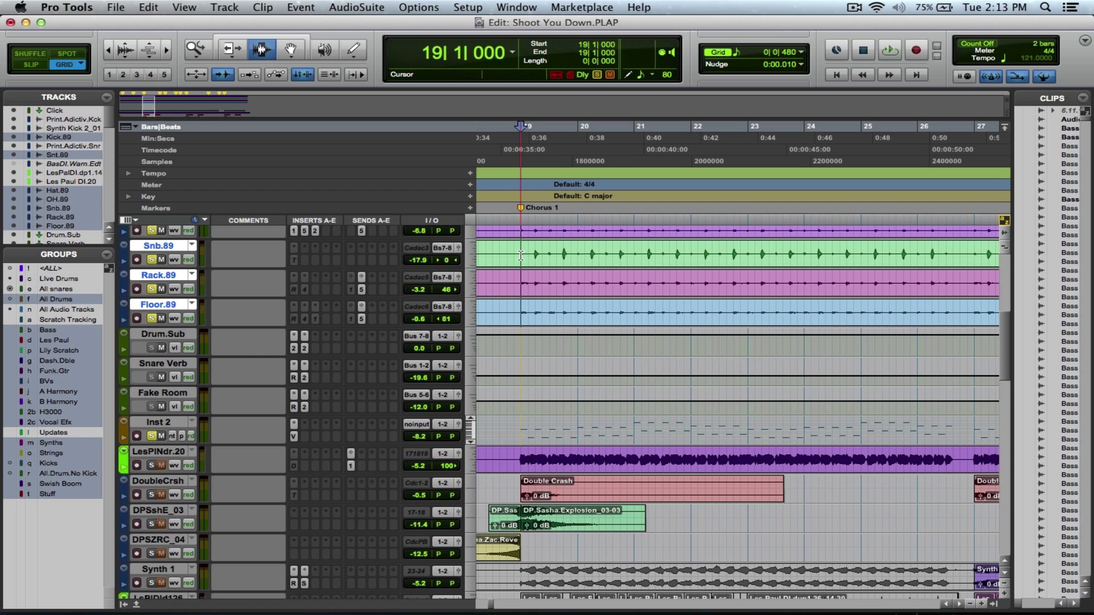
{"action": "key", "text": "r"}
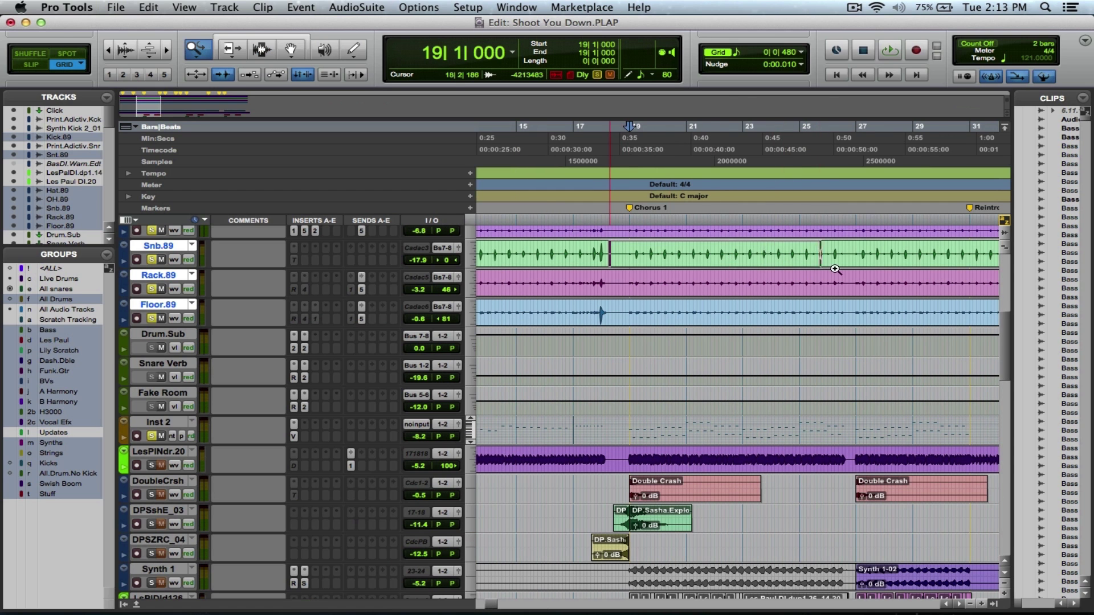
{"action": "key", "text": "t"}
{"action": "left_click_drag", "start_coordinate": [940, 276], "coordinate": [908, 278]}
{"action": "key", "text": "super+s"}
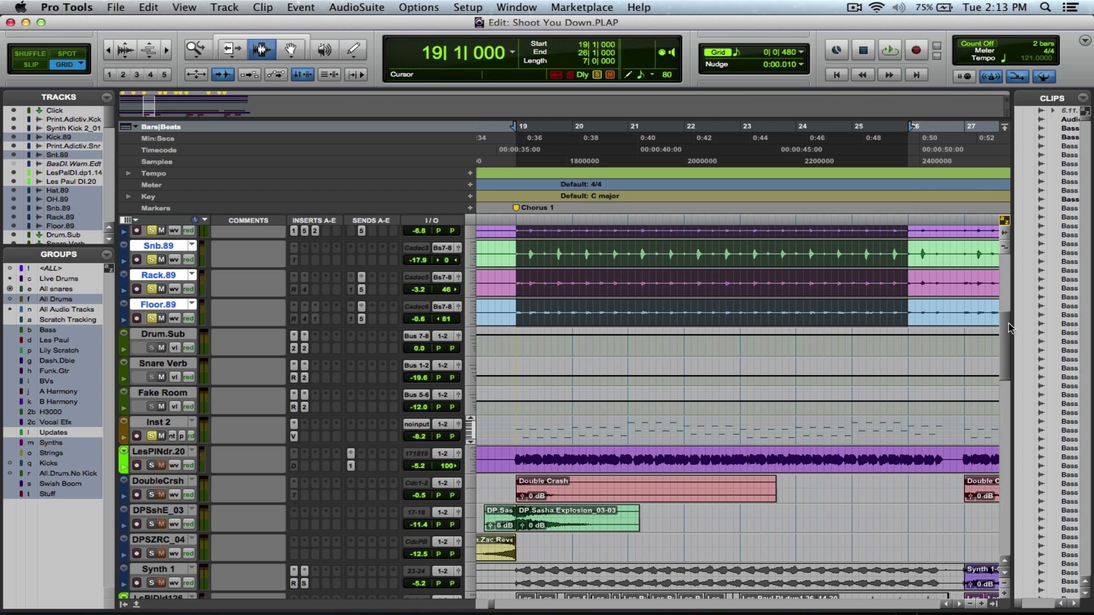
Play the selected Chorus 1 passage with all drums and Inst 2 soloed while reviewing the drum tracks, then stop
{"action": "left_click_drag", "start_coordinate": [1008, 323], "coordinate": [997, 285]}
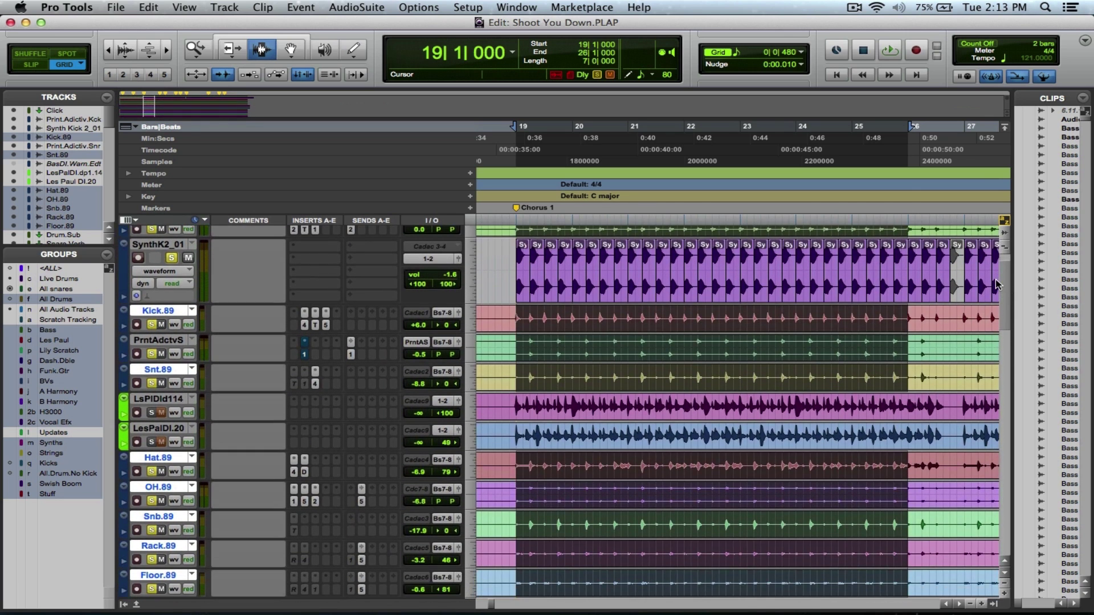
{"action": "scroll", "coordinate": [996, 284], "scroll_direction": "down", "scroll_amount": 2}
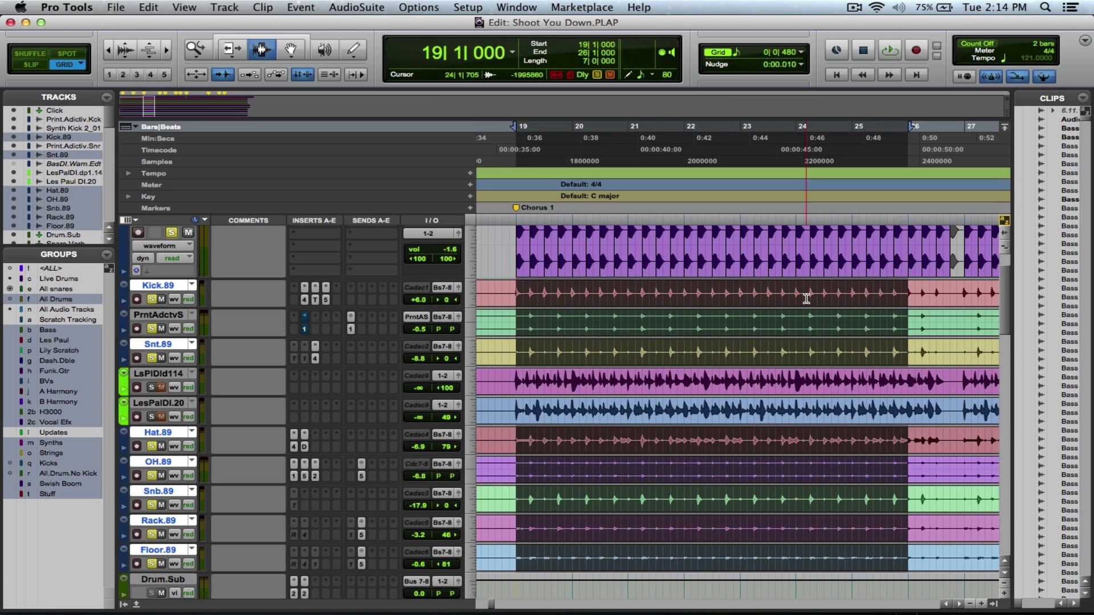
{"action": "key", "text": "space"}
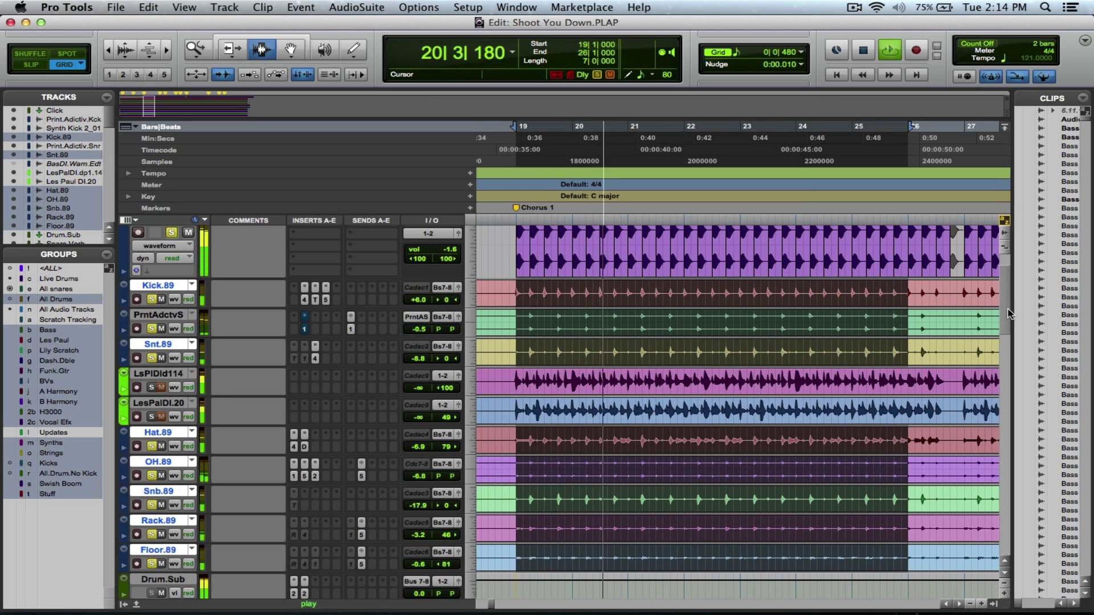
{"action": "scroll", "coordinate": [1009, 309], "scroll_direction": "down", "scroll_amount": 4}
{"action": "scroll", "coordinate": [741, 336], "scroll_direction": "up", "scroll_amount": 3}
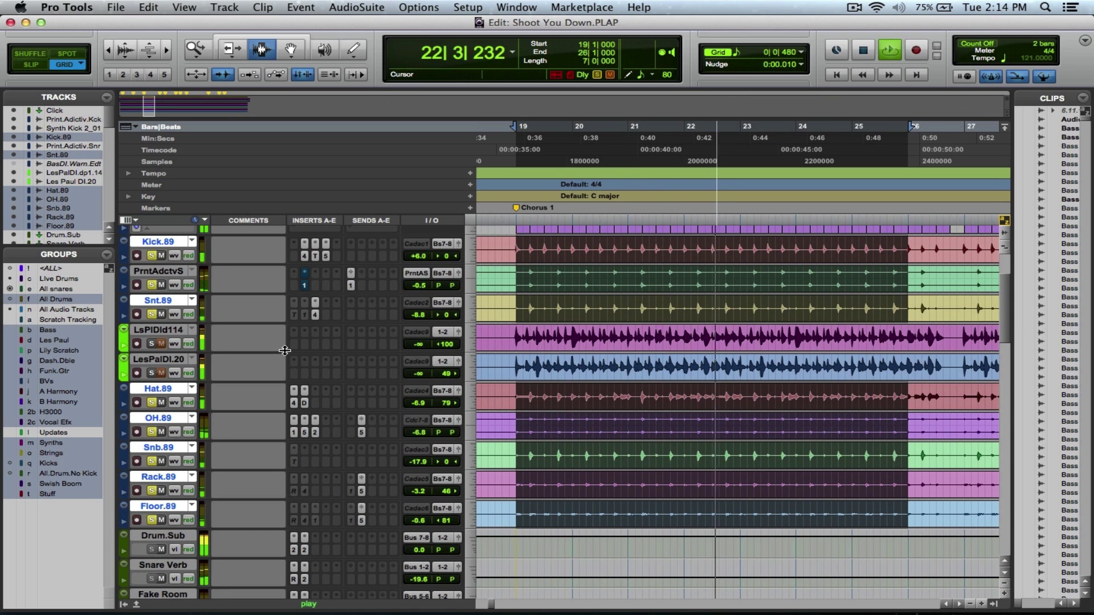
{"action": "key", "text": "space"}
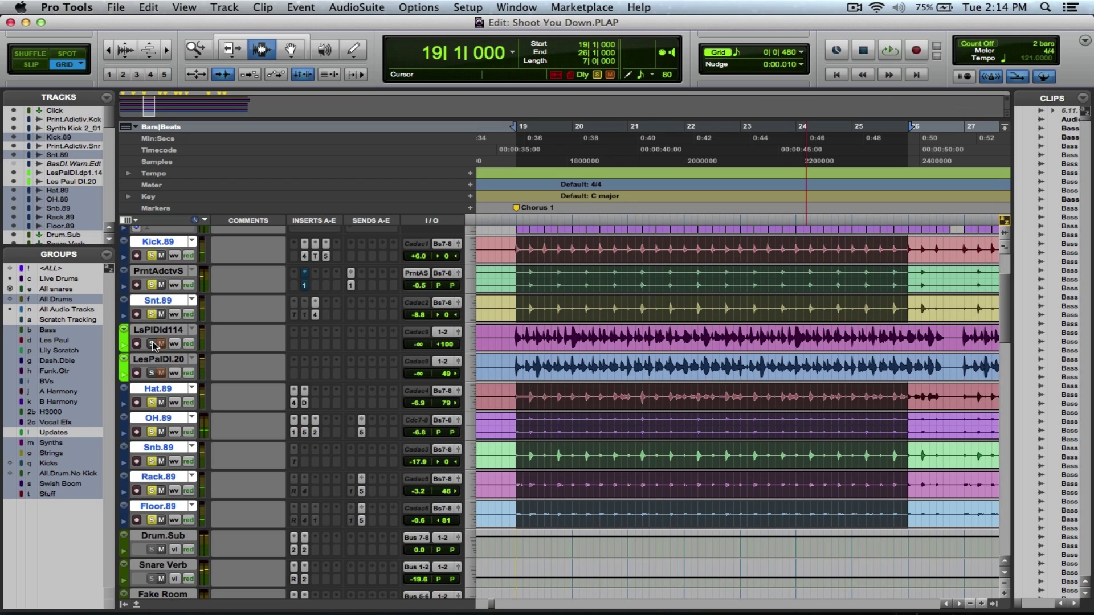
Clear the drum solos and select 19|1|000 to 19|2|480 on the LsPlDId114 guitar DI track
{"action": "left_click", "coordinate": [153, 343]}
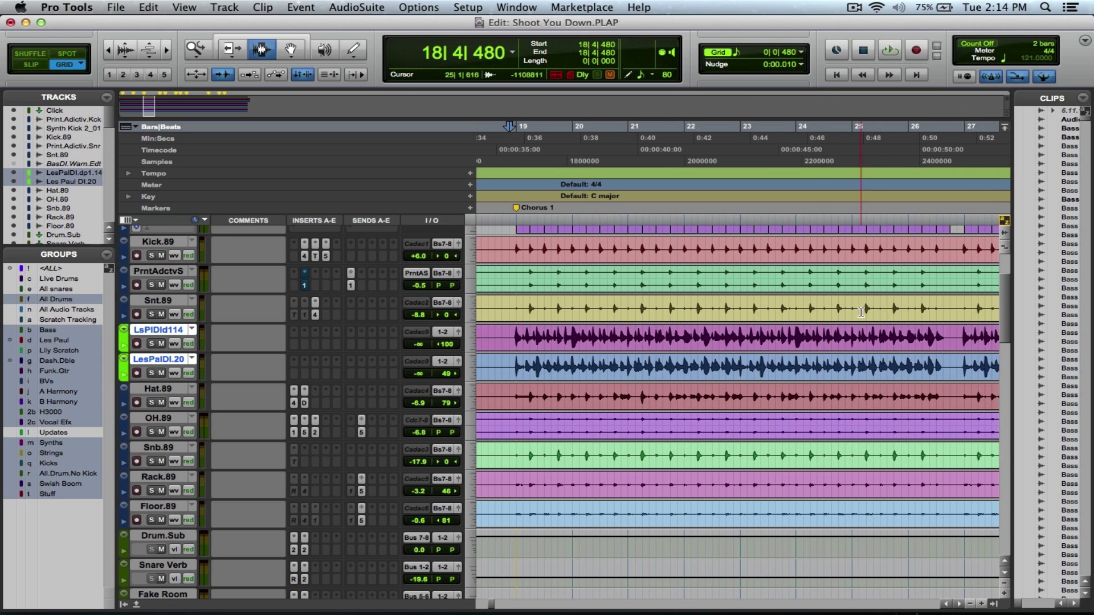
{"action": "key", "text": "F5"}
{"action": "left_click", "coordinate": [505, 346]}
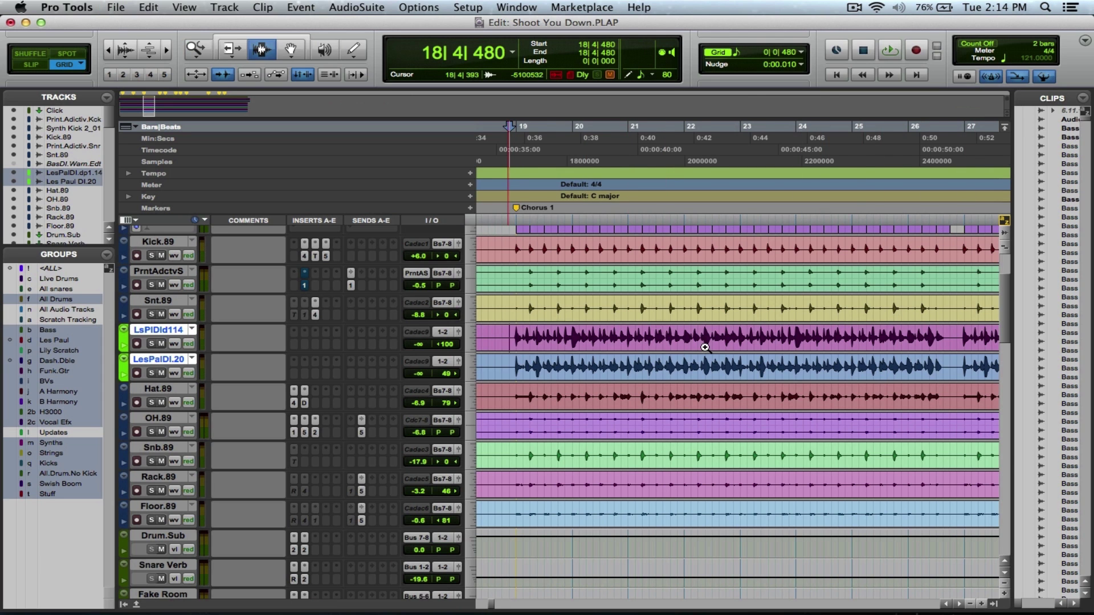
{"action": "key", "text": "F5"}
{"action": "left_click", "coordinate": [500, 339]}
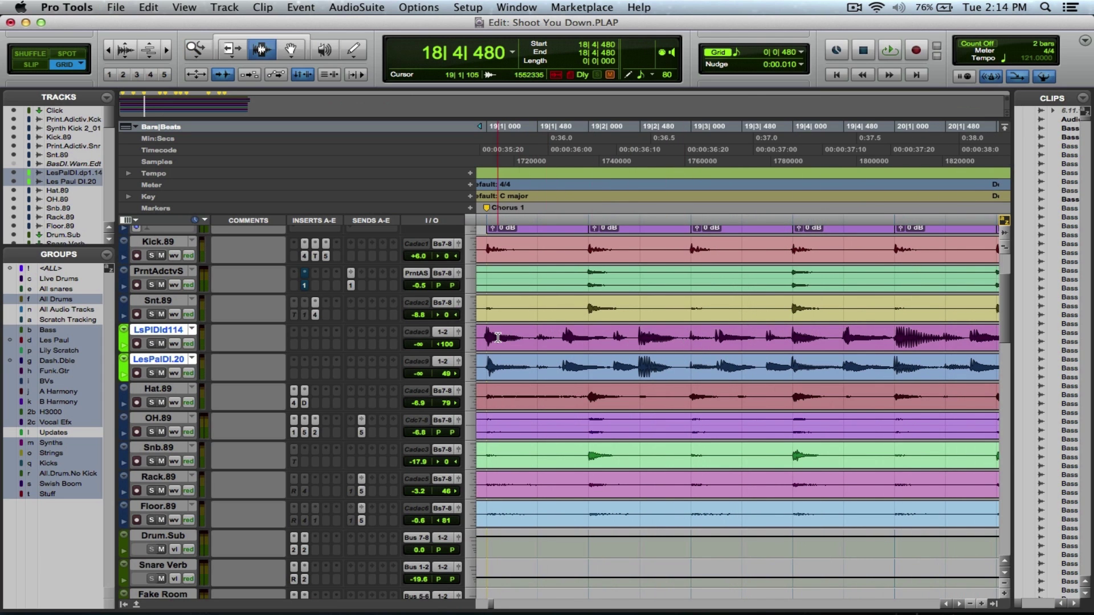
{"action": "left_click_drag", "start_coordinate": [500, 338], "coordinate": [637, 339]}
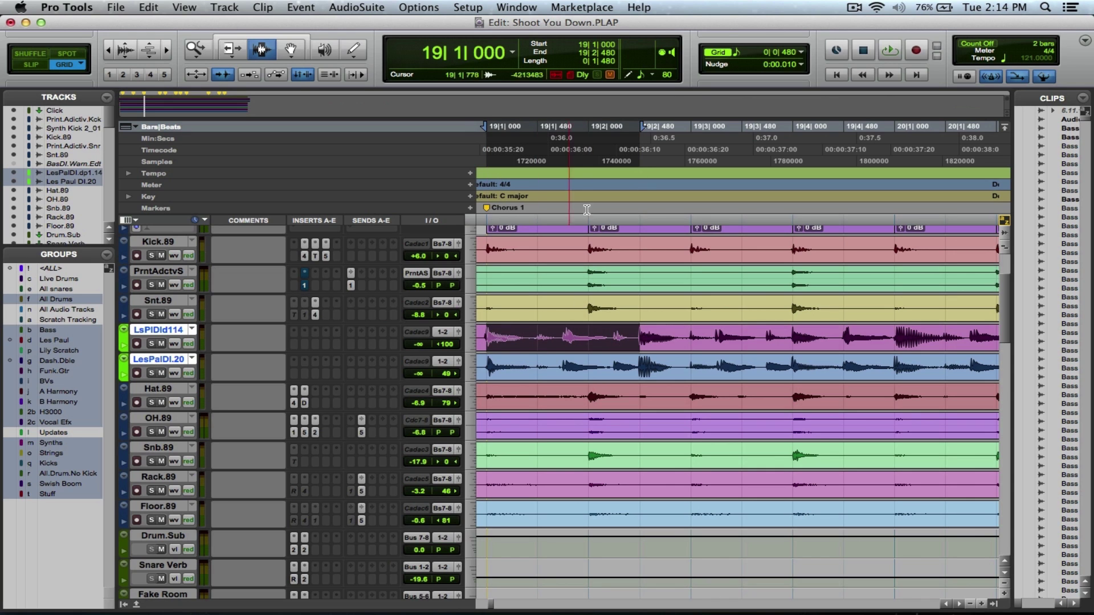
Set the grid to 1/16 note and select 19|3|720 to 19|4|000 on the LsPlDId114 track
{"action": "left_click", "coordinate": [802, 52]}
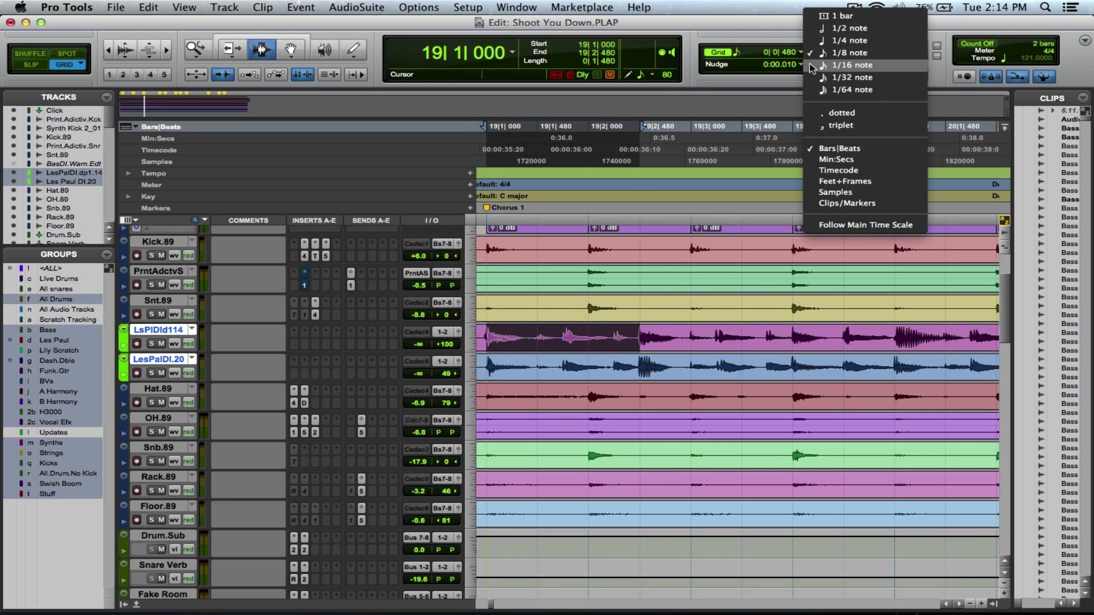
{"action": "left_click", "coordinate": [812, 66]}
{"action": "left_click_drag", "start_coordinate": [488, 337], "coordinate": [880, 332]}
{"action": "key", "text": "F5"}
{"action": "left_click_drag", "start_coordinate": [585, 337], "coordinate": [723, 343]}
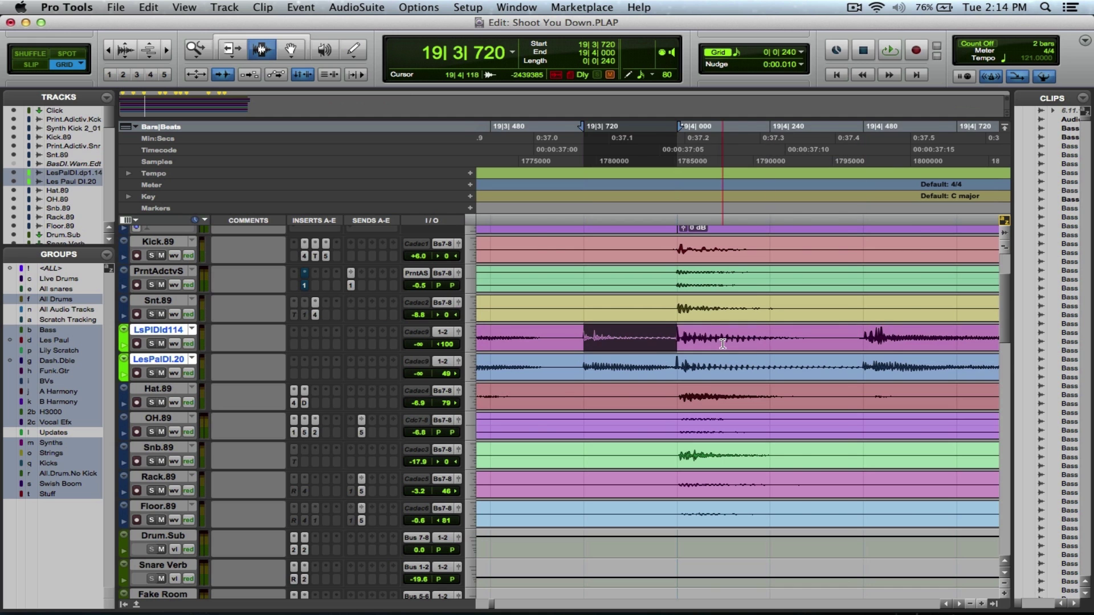
{"action": "key", "text": "r"}
{"action": "key", "text": "r"}
{"action": "key", "text": "r"}
{"action": "key", "text": "r"}
{"action": "key", "text": "r"}
{"action": "key", "text": "r"}
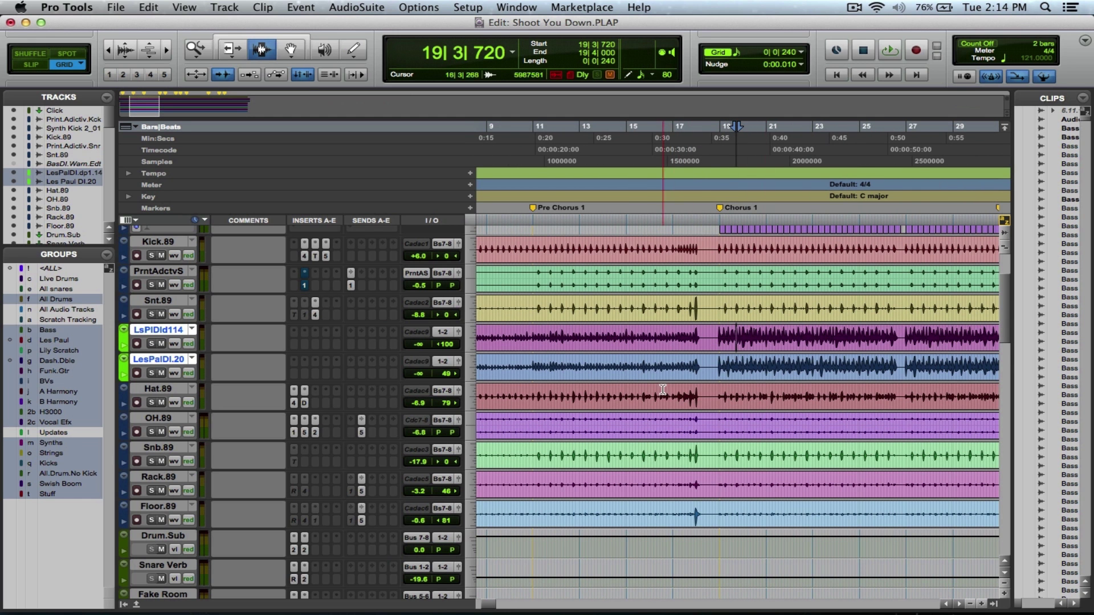
Place the cursor at 19|1|240 on the LesPlNdr.20 guitar track and select only that track
{"action": "left_click_drag", "start_coordinate": [1006, 320], "coordinate": [1015, 381]}
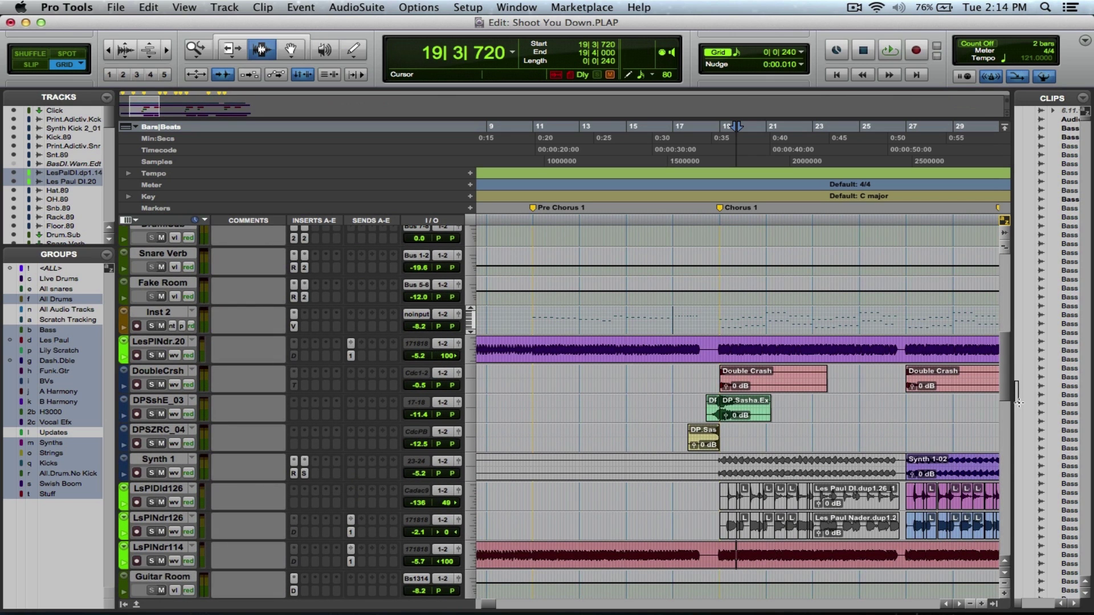
{"action": "left_click", "coordinate": [720, 351]}
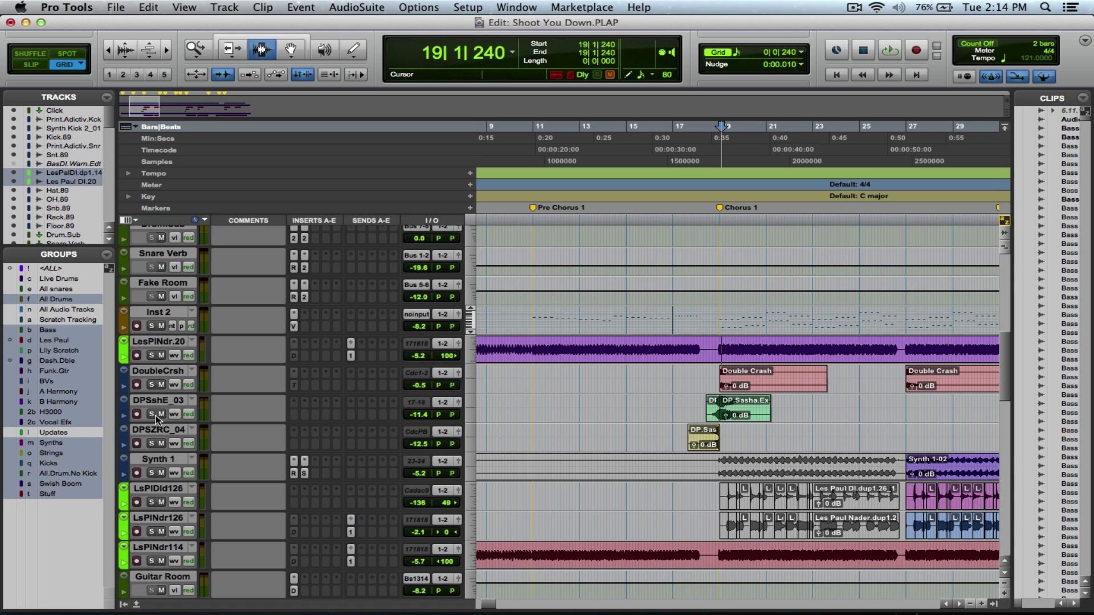
{"action": "left_click", "coordinate": [163, 340]}
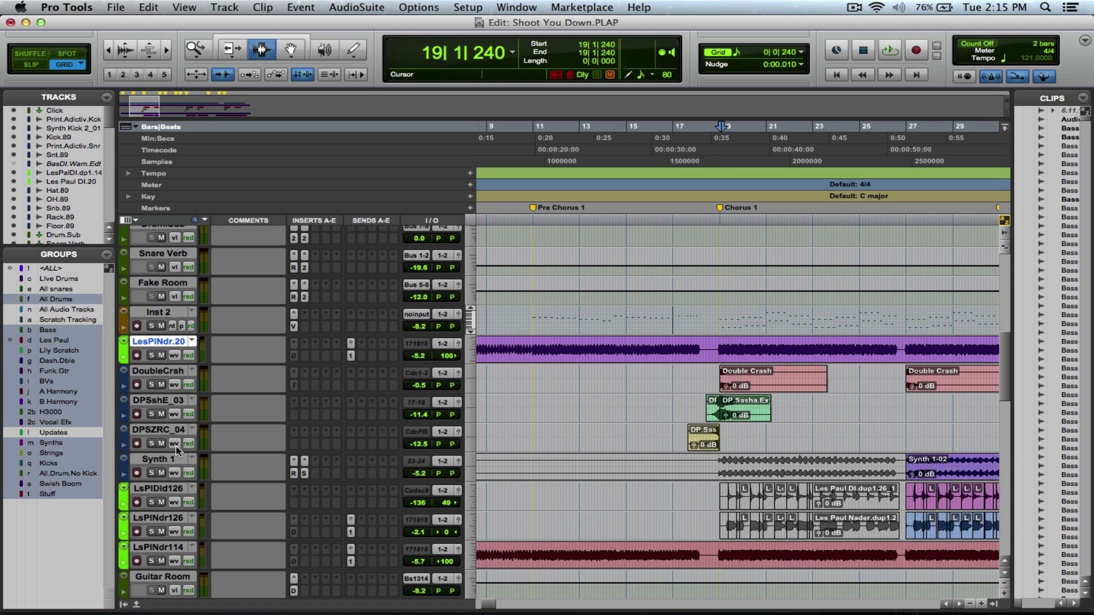
Add the LsPlNdr114 guitar track to the track selection and move it directly below LesPlNdr.20
{"action": "left_click", "coordinate": [168, 546], "text": "super"}
{"action": "left_click_drag", "start_coordinate": [169, 545], "coordinate": [174, 353]}
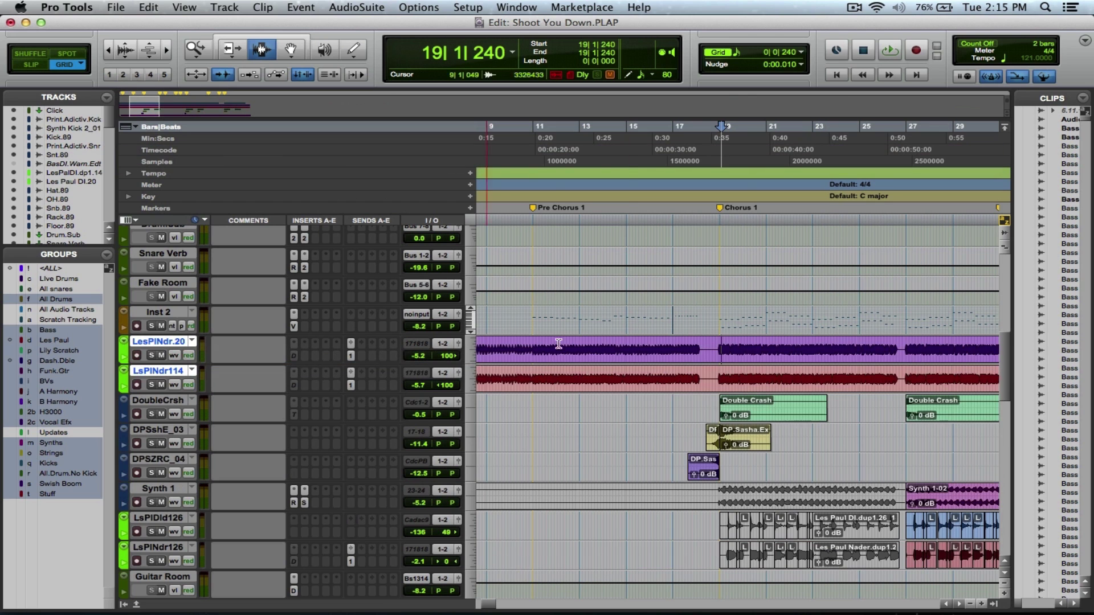
Select 19|1|000 to 19|4|720 on the LesPlNdr.20 guitar track
{"action": "key", "text": "F5"}
{"action": "left_click_drag", "start_coordinate": [706, 349], "coordinate": [774, 348]}
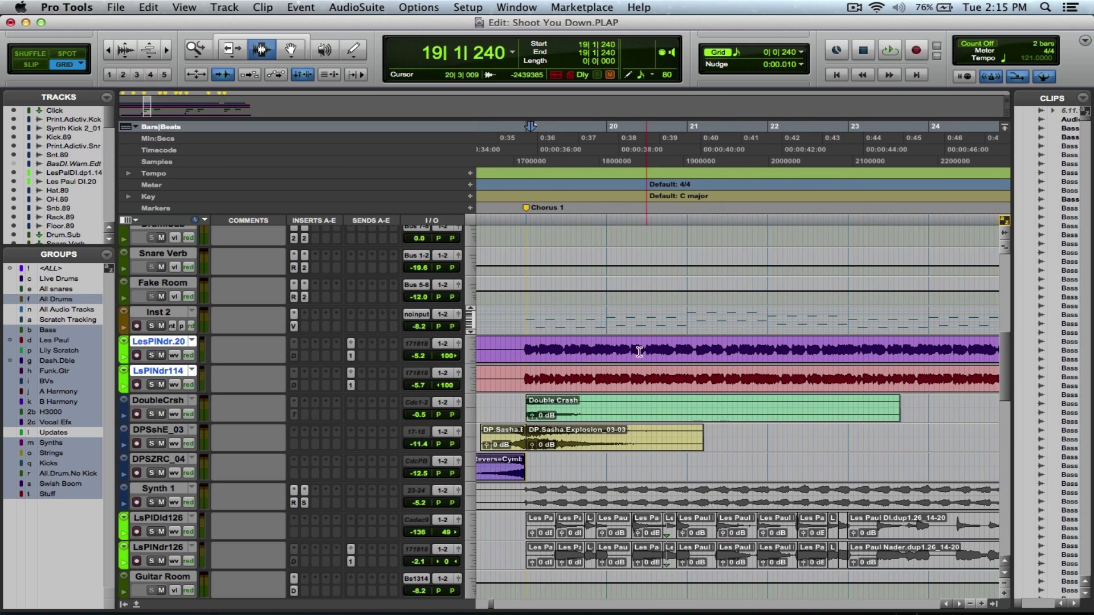
{"action": "key", "text": "F7"}
{"action": "left_click_drag", "start_coordinate": [546, 349], "coordinate": [795, 354]}
Extend the selection to 26|3|480 and across both the LesPlNdr.20 and LsPlNdr114 tracks
{"action": "key", "text": "r"}
{"action": "key", "text": "r"}
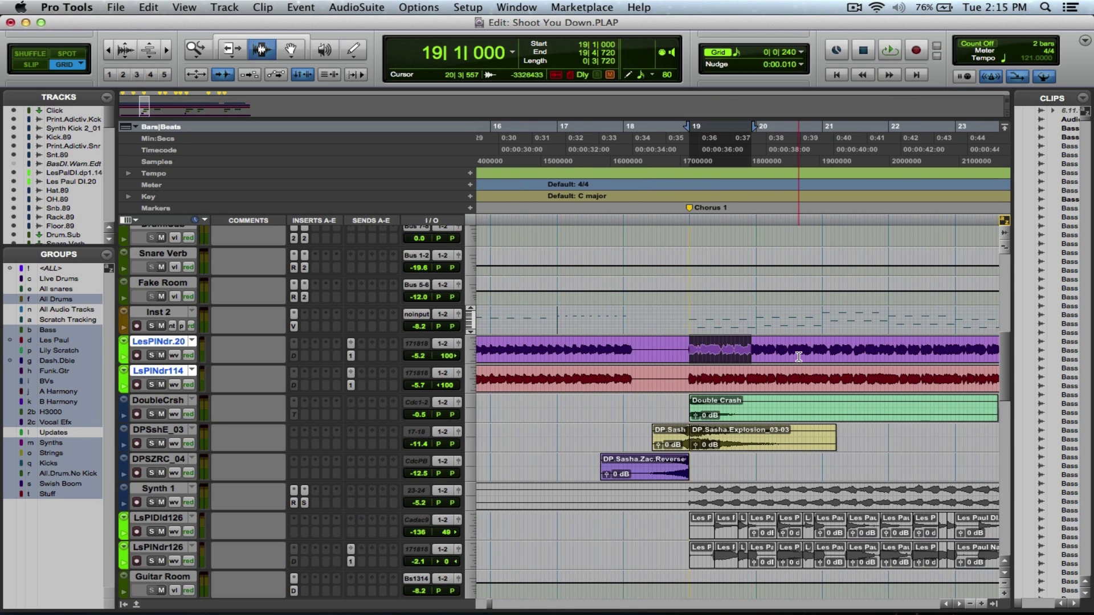
{"action": "key", "text": "F5"}
{"action": "left_click_drag", "start_coordinate": [1009, 364], "coordinate": [1034, 366]}
{"action": "key", "text": "r"}
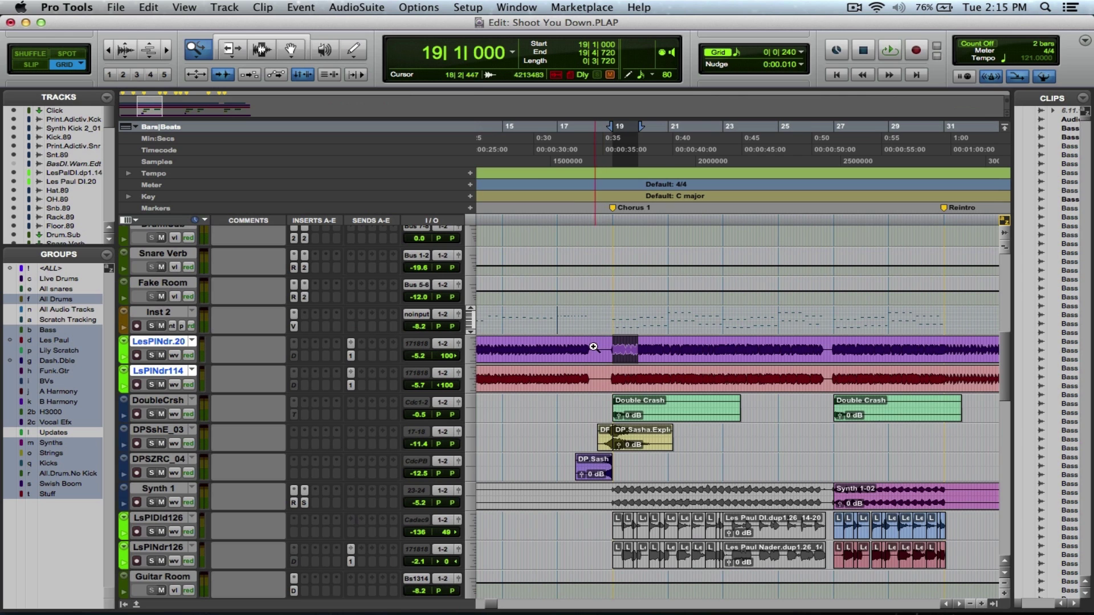
{"action": "key", "text": "t"}
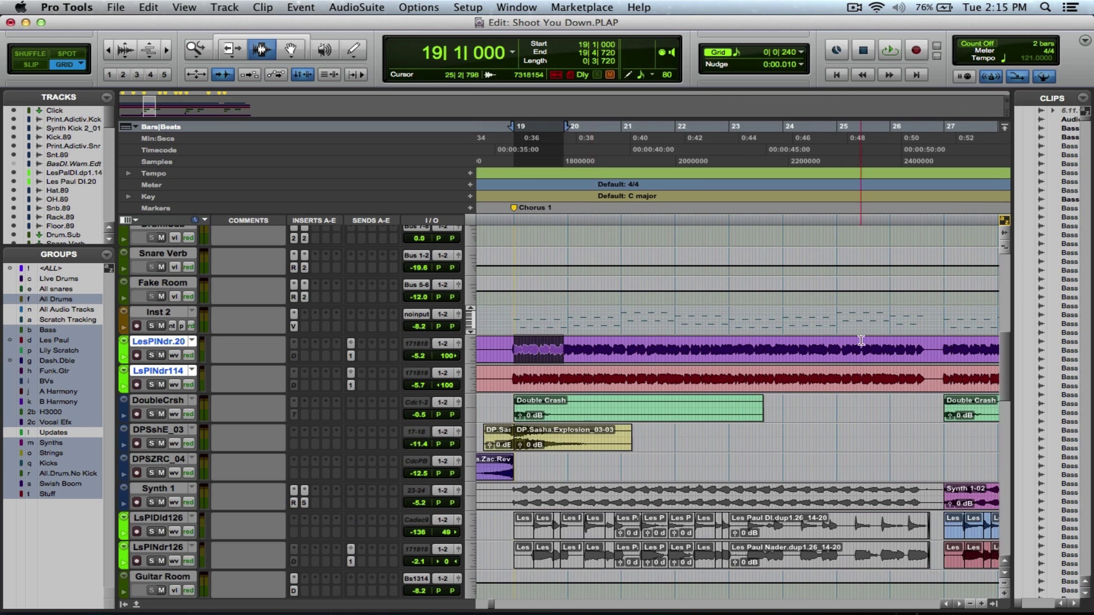
{"action": "left_click", "coordinate": [925, 352], "text": "shift"}
{"action": "key", "text": "F5"}
{"action": "left_click_drag", "start_coordinate": [903, 342], "coordinate": [963, 341]}
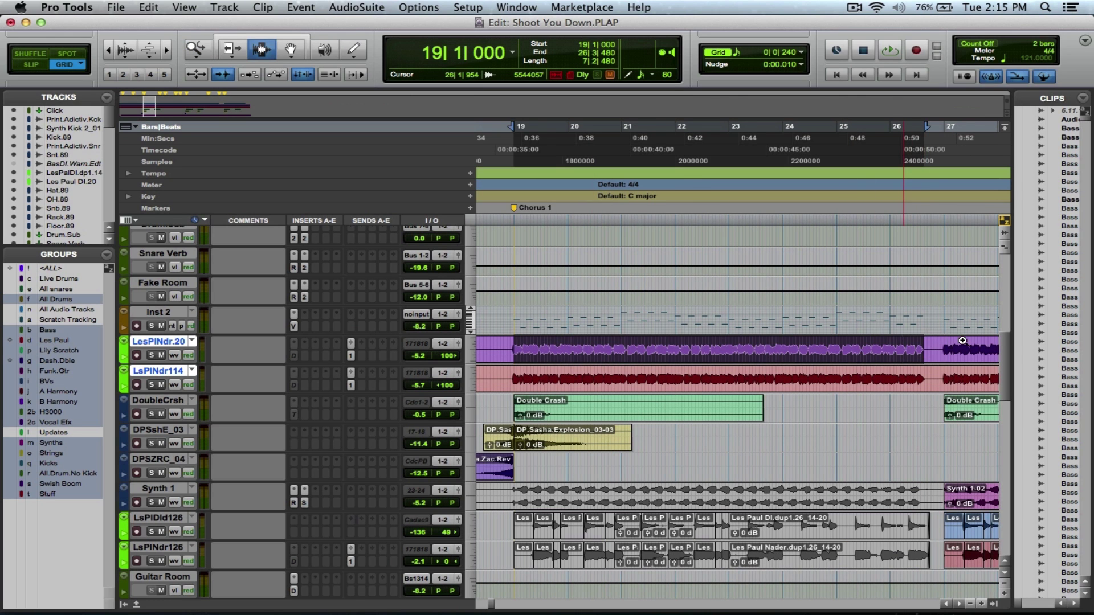
{"action": "left_click", "coordinate": [645, 386], "text": "shift"}
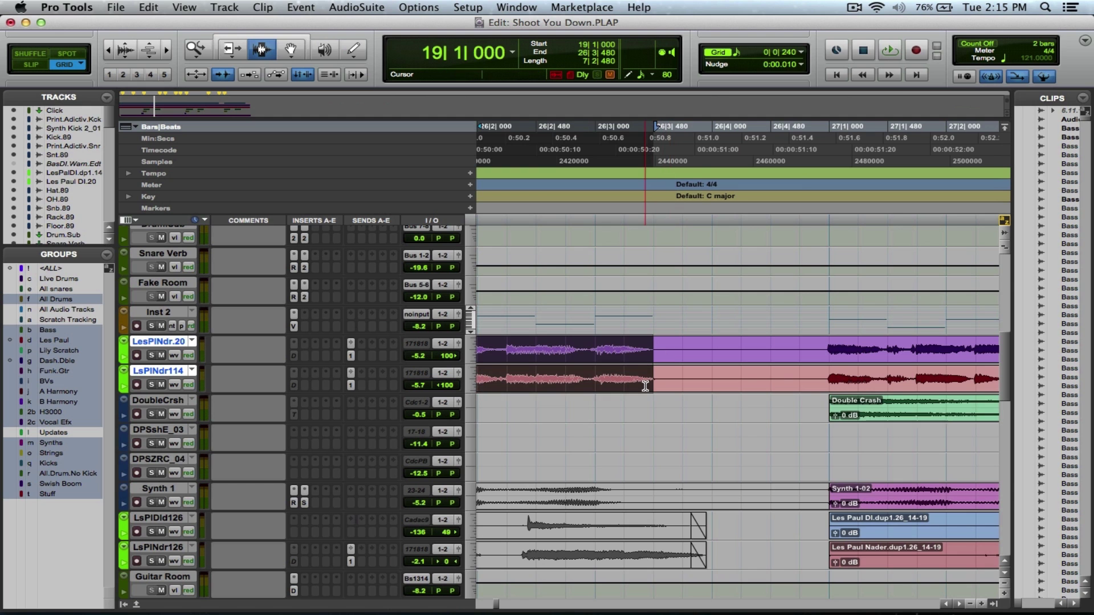
Solo the LesPlNdr.20 and LsPlNdr114 tracks, save the session and play the selected Chorus 1 passage
{"action": "key", "text": "r"}
{"action": "key", "text": "r"}
{"action": "key", "text": "r"}
{"action": "key", "text": "r"}
{"action": "key", "text": "r"}
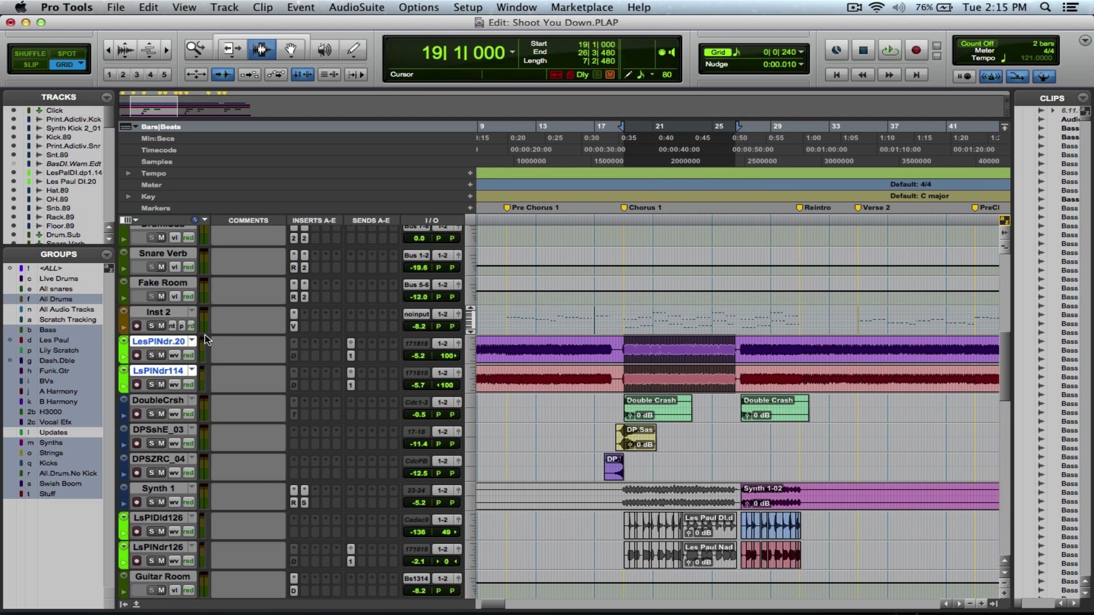
{"action": "left_click", "coordinate": [152, 355]}
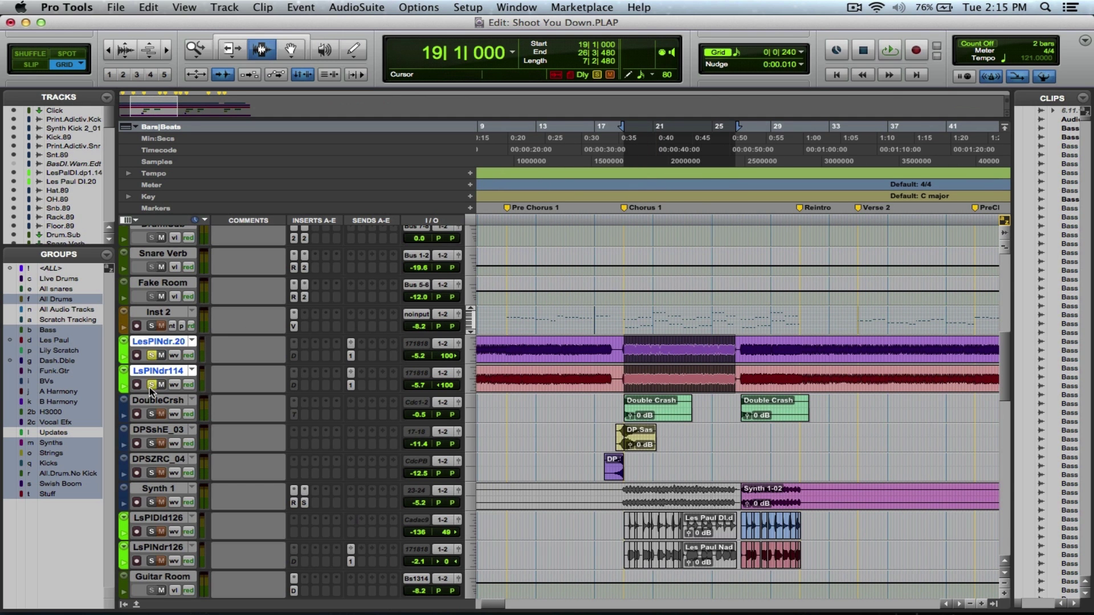
{"action": "key", "text": "super+s"}
{"action": "key", "text": "F5"}
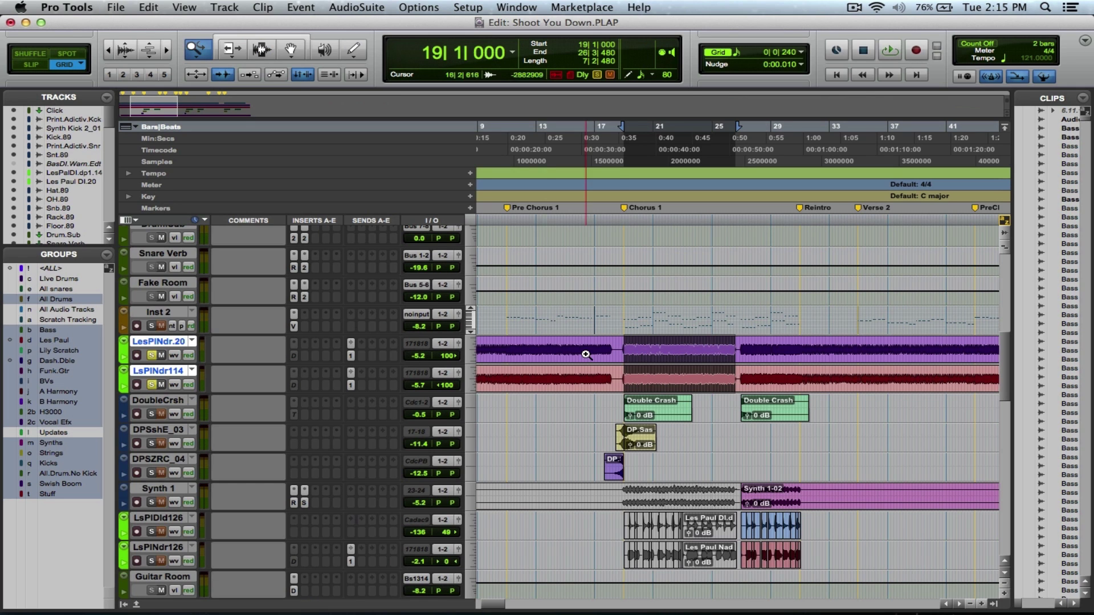
{"action": "left_click_drag", "start_coordinate": [608, 346], "coordinate": [768, 346]}
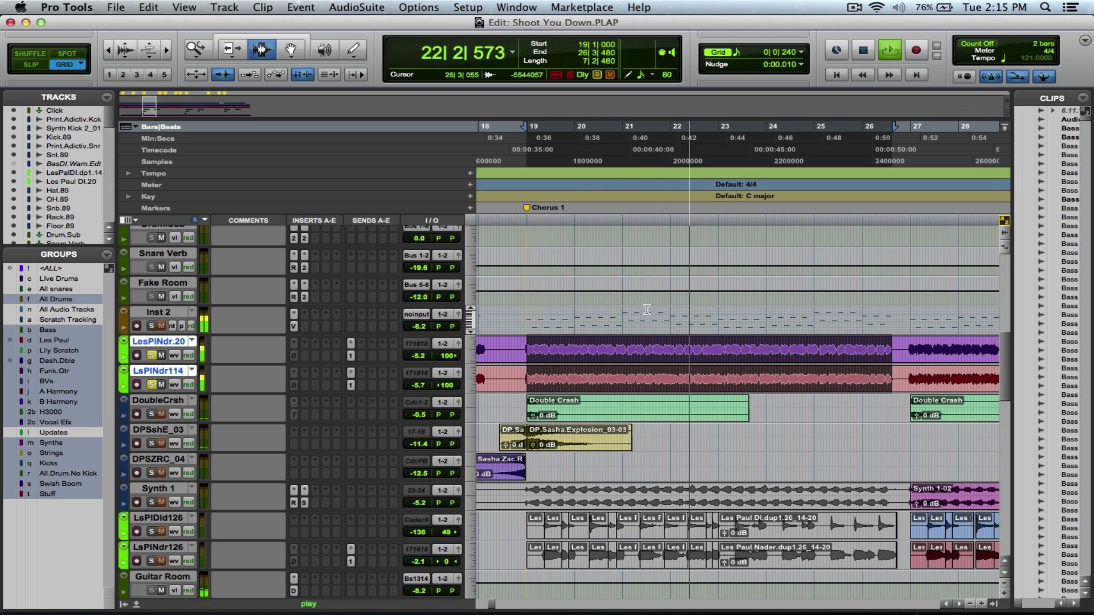
Add Inst 2 to the solos during playback, review the nearby tracks and stop
{"action": "left_click", "coordinate": [152, 327]}
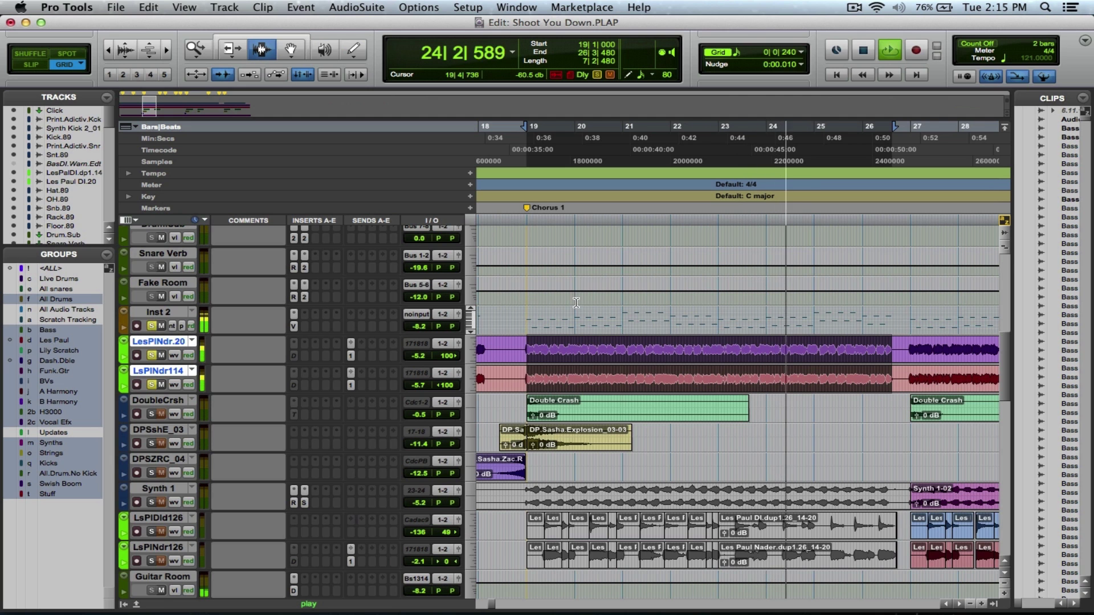
{"action": "scroll", "coordinate": [578, 302], "scroll_direction": "up", "scroll_amount": 4}
{"action": "scroll", "coordinate": [577, 303], "scroll_direction": "down", "scroll_amount": 3}
{"action": "key", "text": "space"}
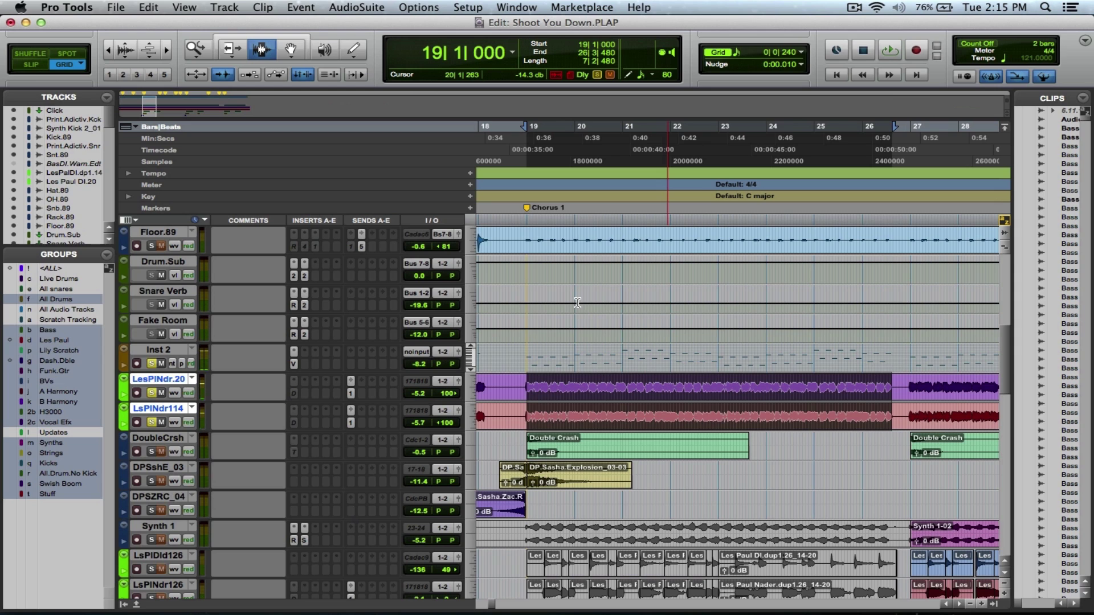
Save the session and open the Bus 13-14 send of the LesPlNdr.20 track
{"action": "key", "text": "super+s"}
{"action": "left_click", "coordinate": [350, 388]}
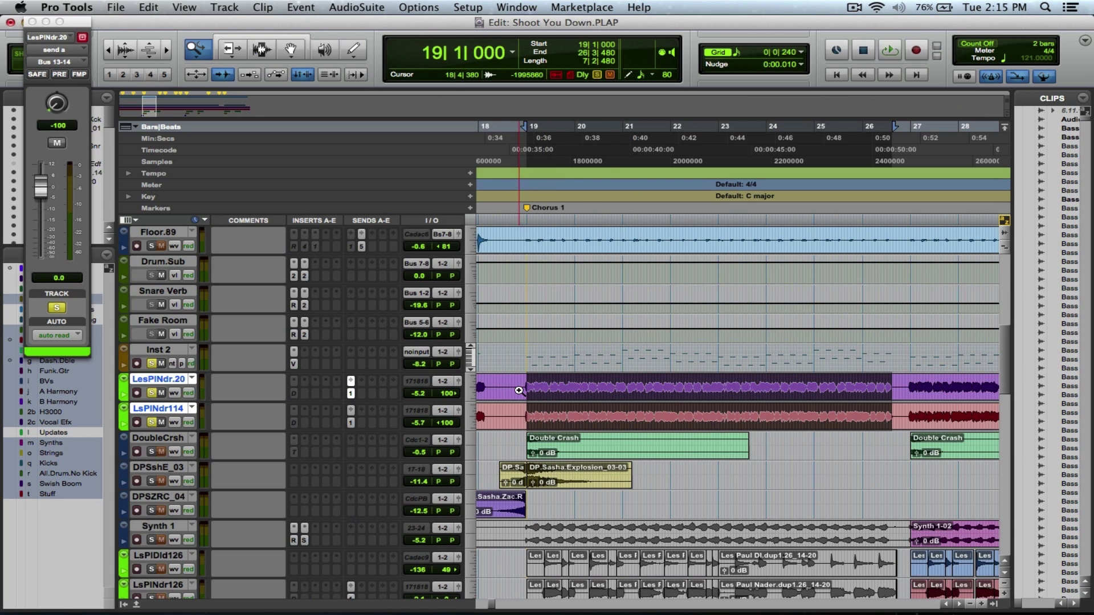
{"action": "key", "text": "super+bracketright"}
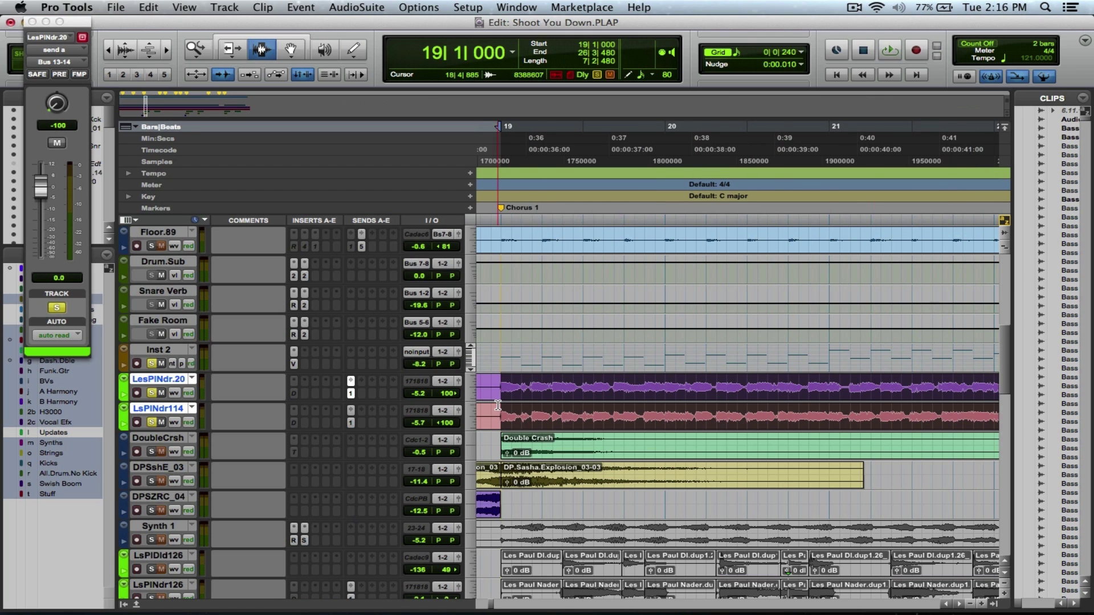
Examine the two Les Paul waveforms at the start and end of the Chorus 1 selection, saving along the way
{"action": "key", "text": "super+s"}
{"action": "key", "text": "r"}
{"action": "key", "text": "r"}
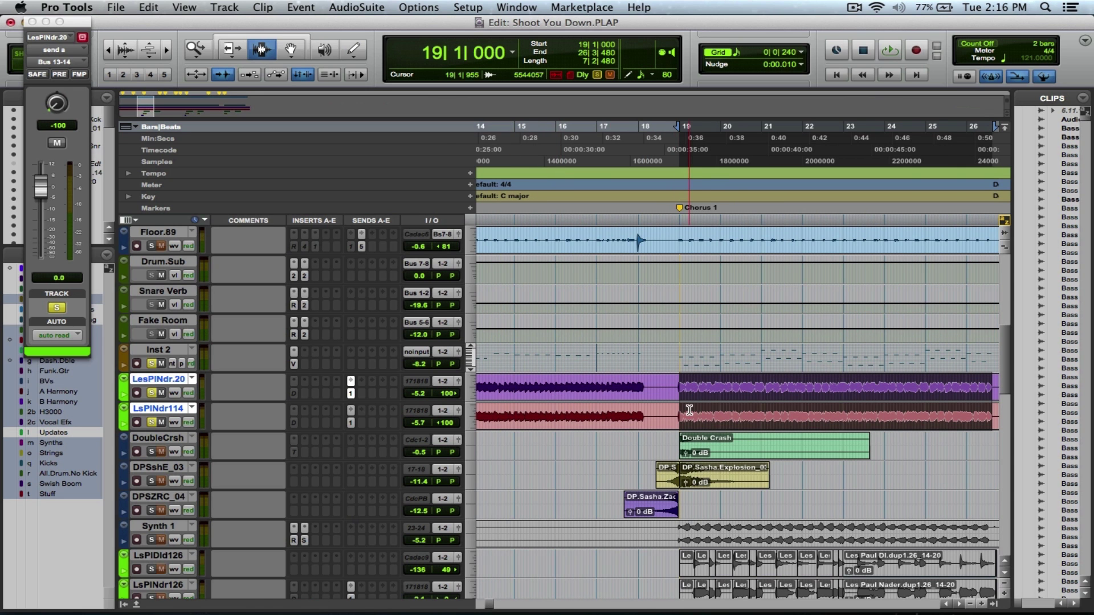
{"action": "key", "text": "t"}
{"action": "key", "text": "t"}
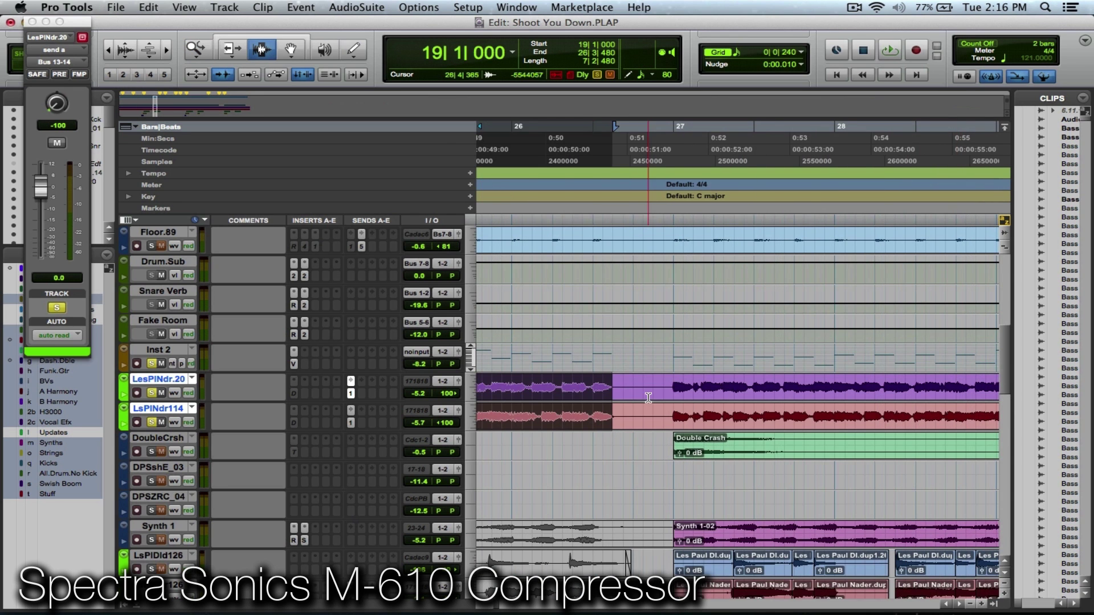
{"action": "key", "text": "r"}
{"action": "key", "text": "r"}
{"action": "key", "text": "r"}
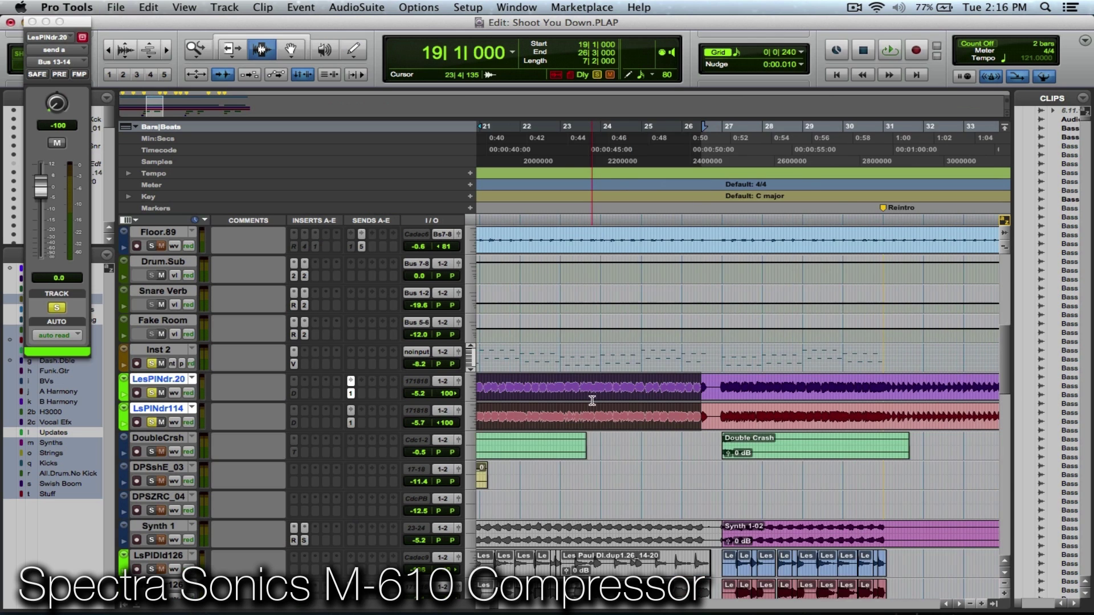
{"action": "key", "text": "super+s"}
{"action": "key", "text": "F5"}
{"action": "left_click_drag", "start_coordinate": [548, 385], "coordinate": [751, 401]}
Clear the Inst 2 solo, save, and play the selection with only the two Les Paul tracks soloed before stopping
{"action": "key", "text": "space"}
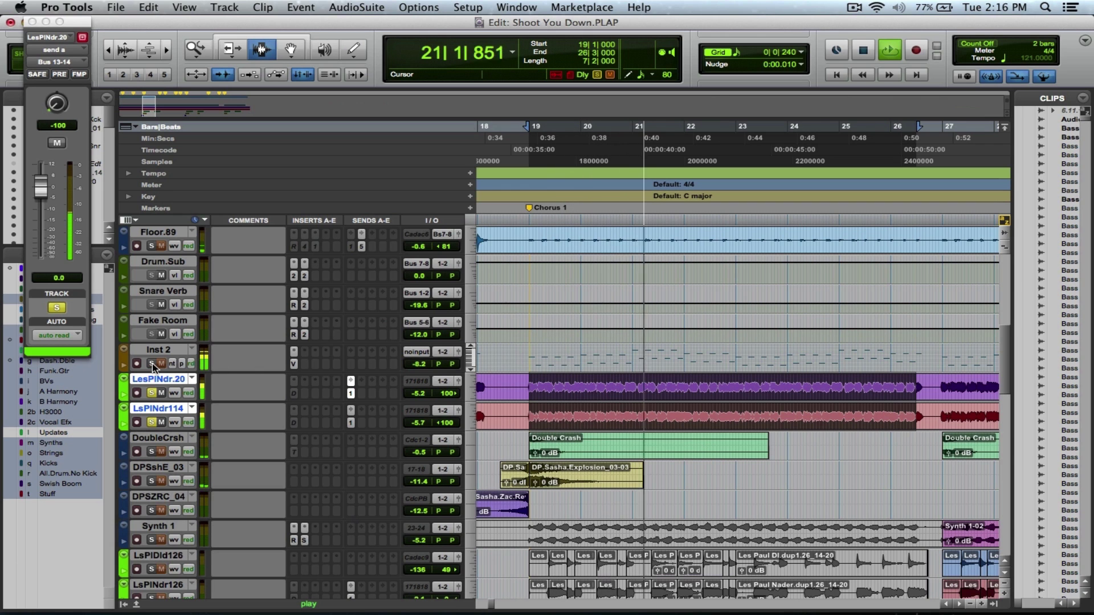
{"action": "key", "text": "space"}
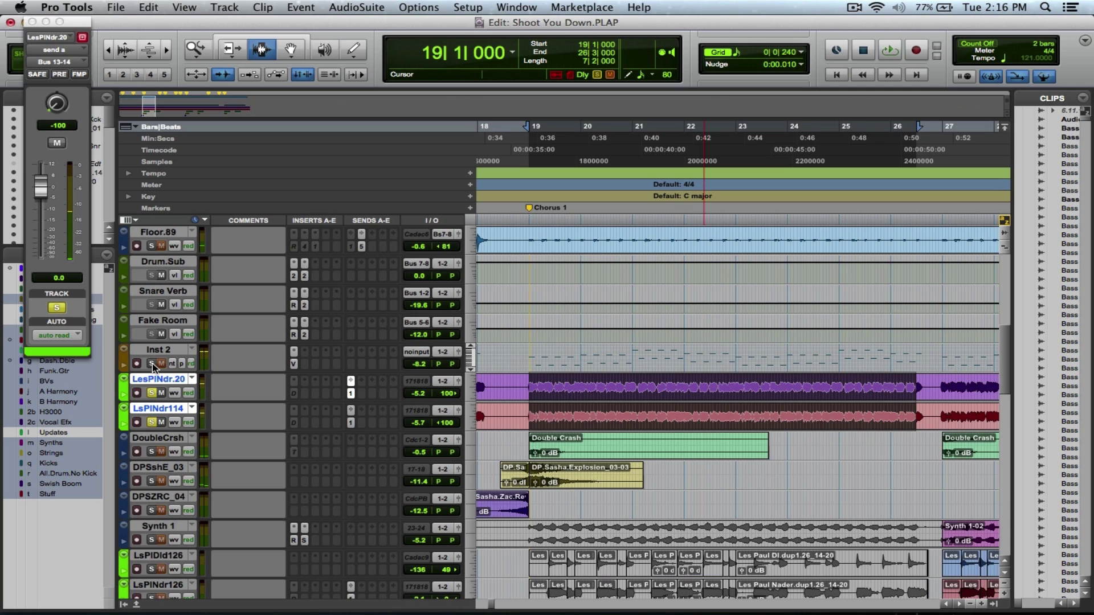
{"action": "key", "text": "super+s"}
{"action": "key", "text": "space"}
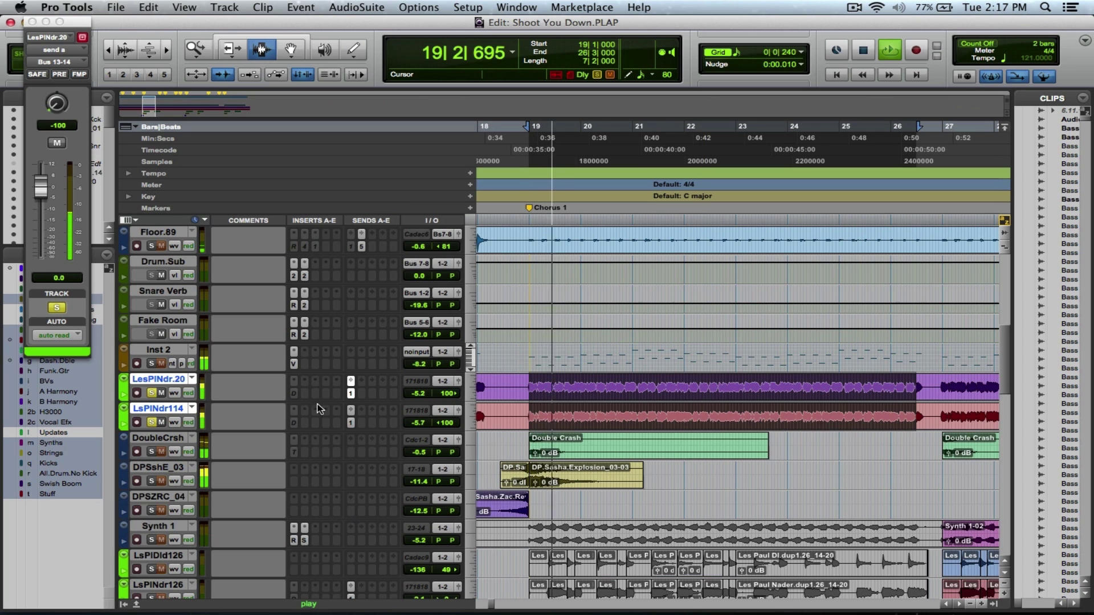
{"action": "key", "text": "space"}
Inspect the soloed guitar waveforms up close in the first bars of Chorus 1 and save the session
{"action": "key", "text": "F5"}
{"action": "left_click_drag", "start_coordinate": [532, 396], "coordinate": [677, 403]}
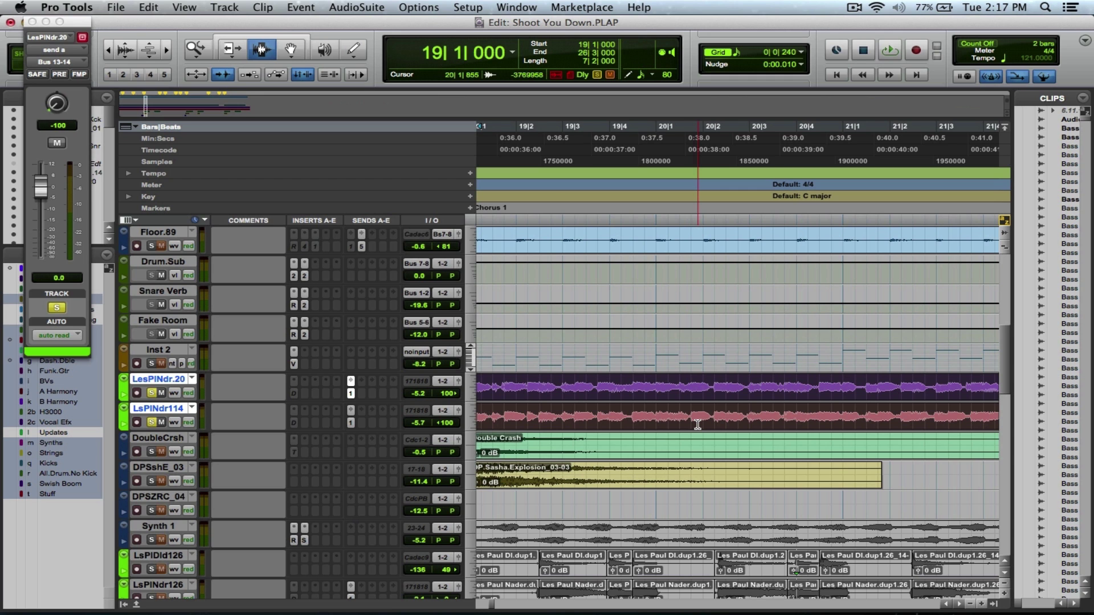
{"action": "key", "text": "r"}
{"action": "key", "text": "r"}
{"action": "key", "text": "r"}
{"action": "key", "text": "super+s"}
{"action": "key", "text": "F5"}
{"action": "left_click_drag", "start_coordinate": [691, 399], "coordinate": [898, 385]}
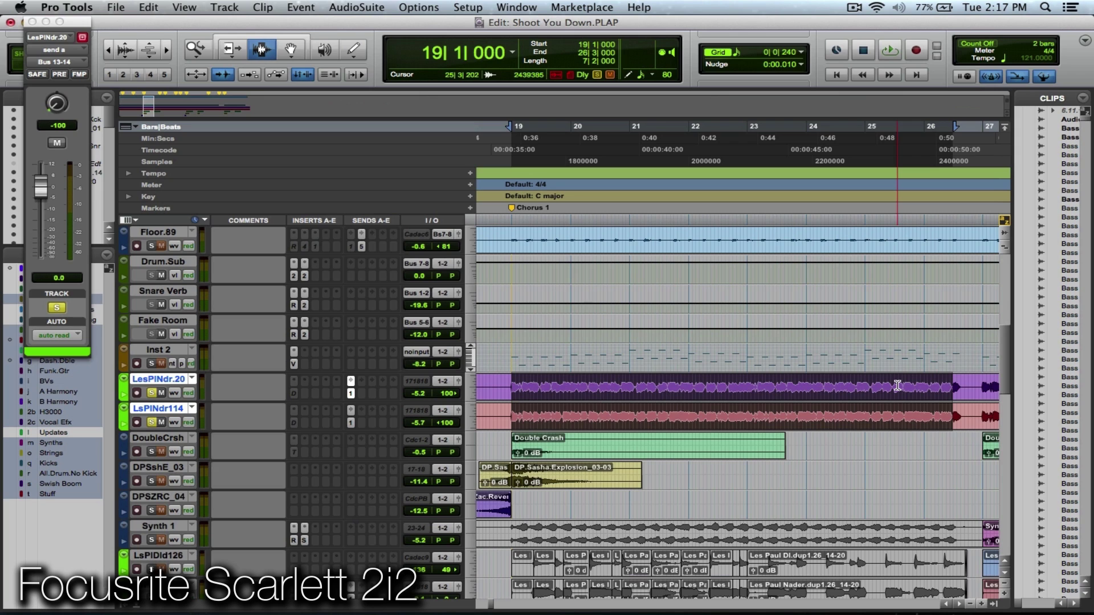
{"action": "key", "text": "super+s"}
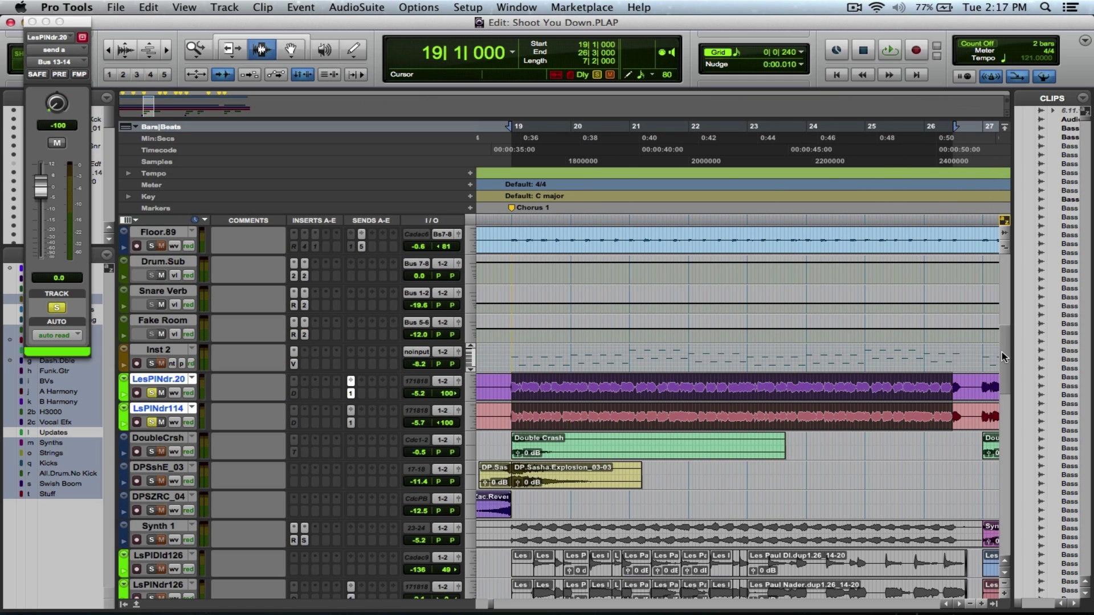
Review the Guitar Room, vocal and effect tracks below the guitars while briefly playing the selection, then stop
{"action": "scroll", "coordinate": [1002, 362], "scroll_direction": "down", "scroll_amount": 5}
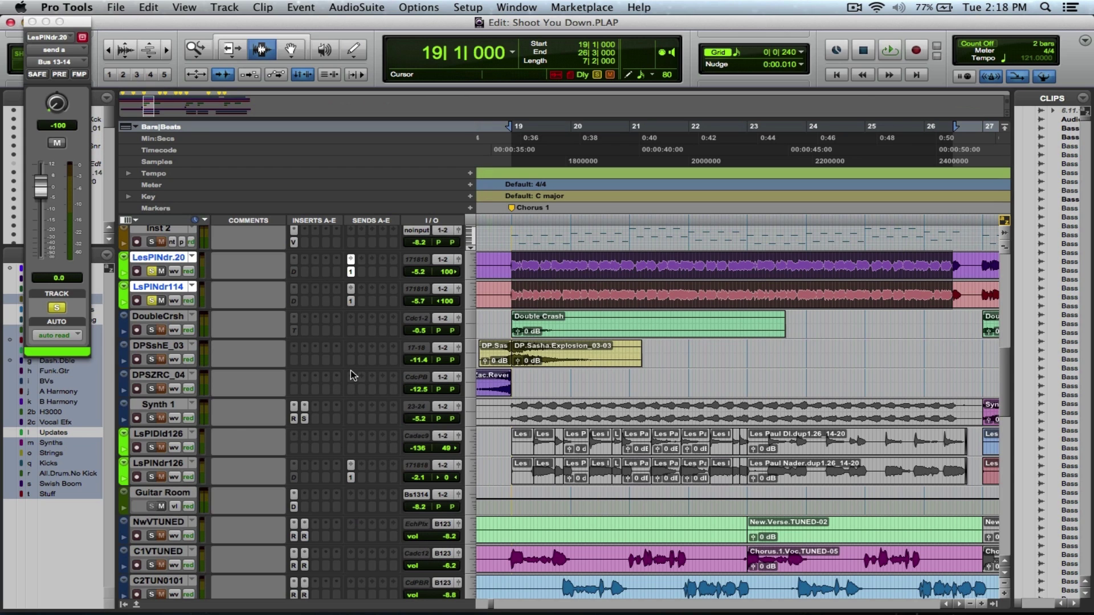
{"action": "scroll", "coordinate": [351, 371], "scroll_direction": "down", "scroll_amount": 4}
{"action": "scroll", "coordinate": [350, 370], "scroll_direction": "right", "scroll_amount": 2}
{"action": "scroll", "coordinate": [350, 371], "scroll_direction": "down", "scroll_amount": 1}
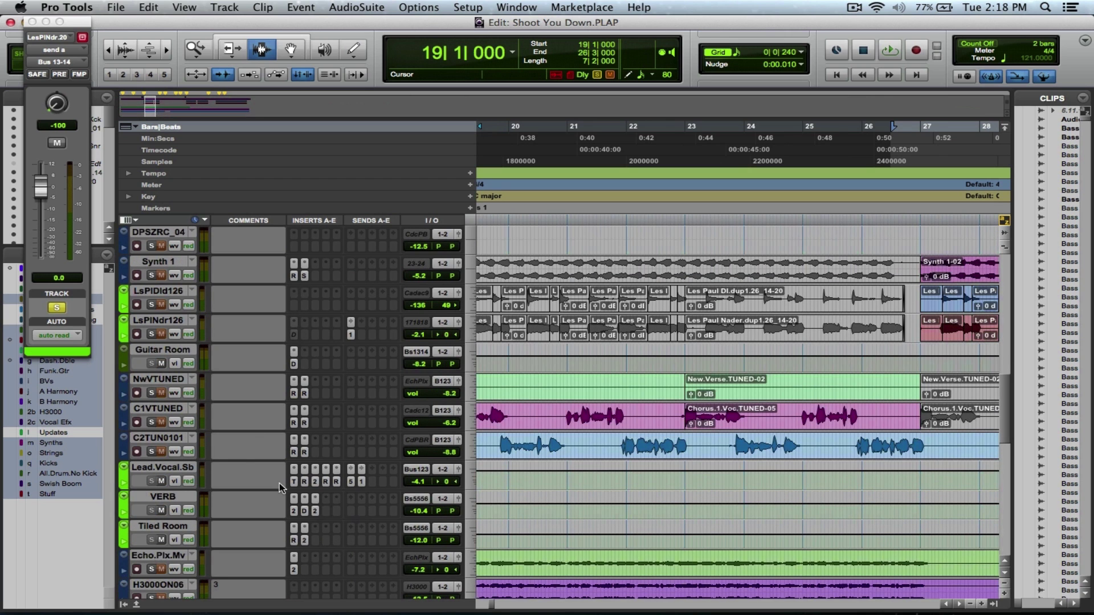
{"action": "key", "text": "space"}
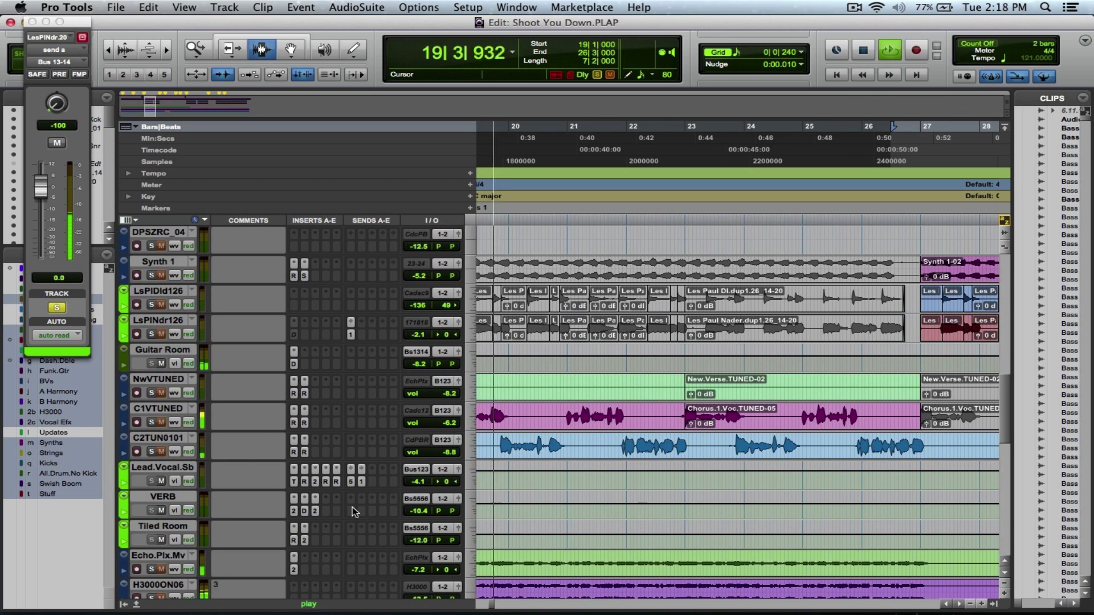
{"action": "scroll", "coordinate": [353, 508], "scroll_direction": "down", "scroll_amount": 2}
{"action": "key", "text": "space"}
Move the Guitar Room track directly below LsPlNdr114, open its D-Verb reverb and audition the selection
{"action": "left_click_drag", "start_coordinate": [182, 295], "coordinate": [192, 454]}
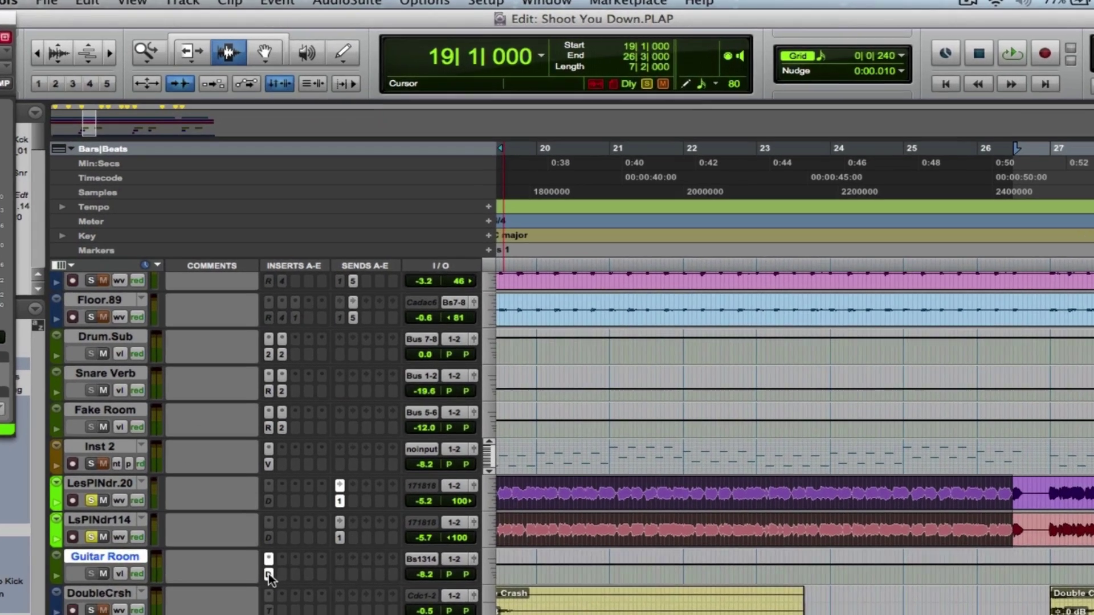
{"action": "left_click", "coordinate": [268, 573]}
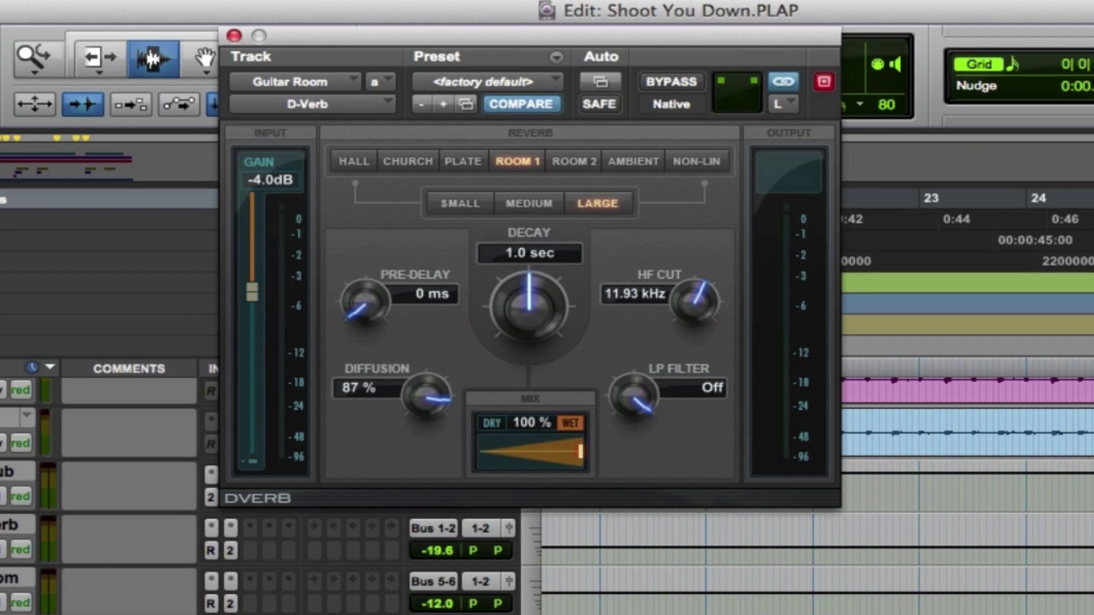
{"action": "key", "text": "space"}
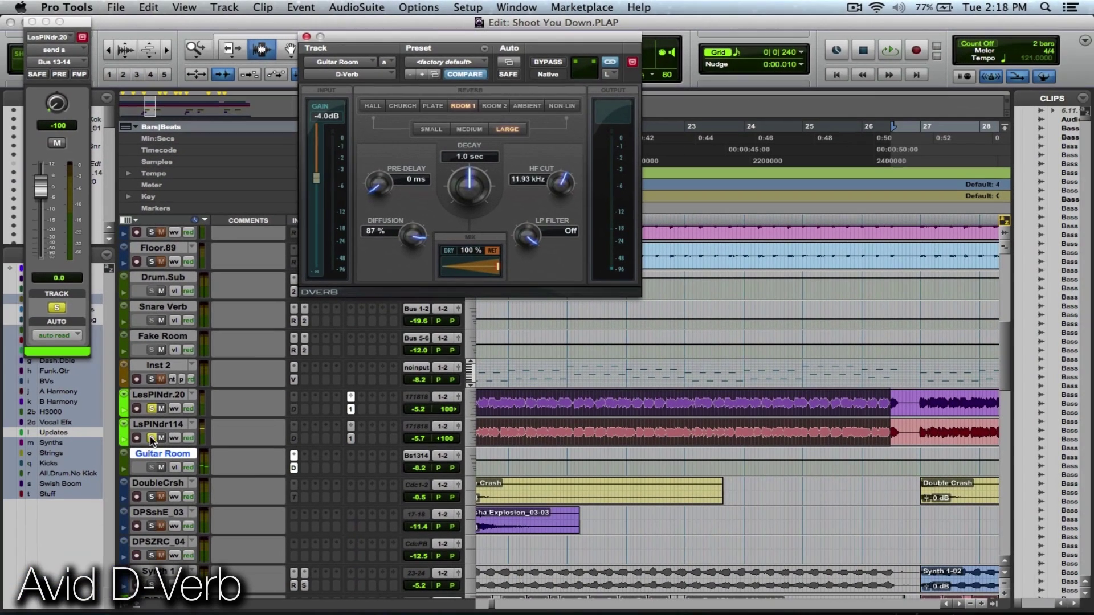
Unsolo LsPlNdr114, save the session, play the selection with only LesPlNdr.20 soloed, and stop
{"action": "left_click", "coordinate": [152, 438]}
{"action": "key", "text": "super+s"}
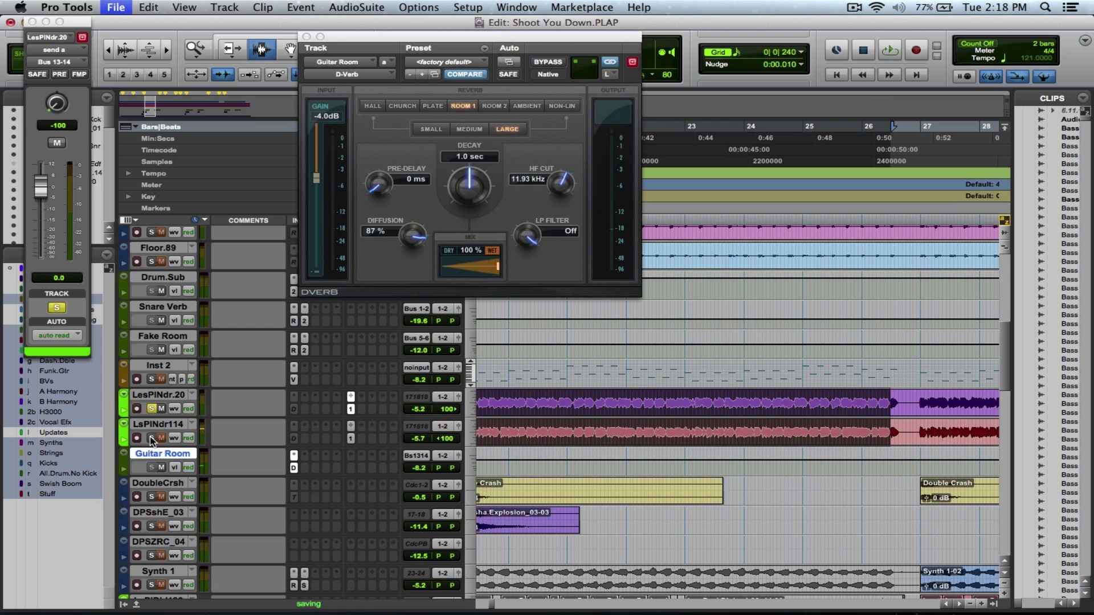
{"action": "key", "text": "space"}
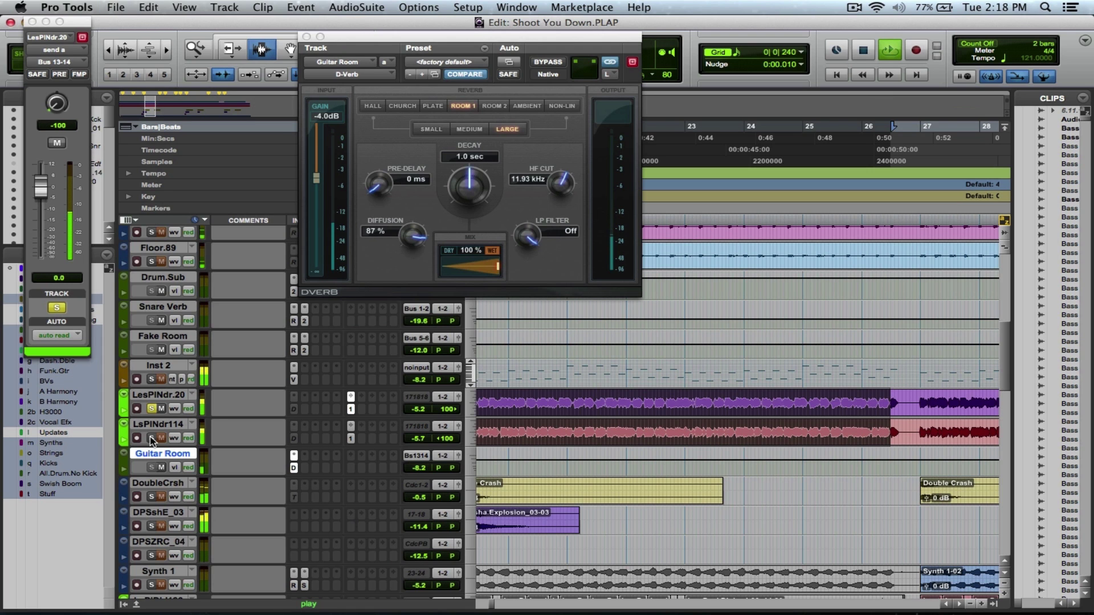
{"action": "key", "text": "space"}
Solo LsPlNdr114 instead of LesPlNdr.20, play the selection, stop and save the session
{"action": "left_click", "coordinate": [153, 438]}
{"action": "left_click", "coordinate": [152, 409]}
{"action": "left_click", "coordinate": [152, 409]}
{"action": "key", "text": "space"}
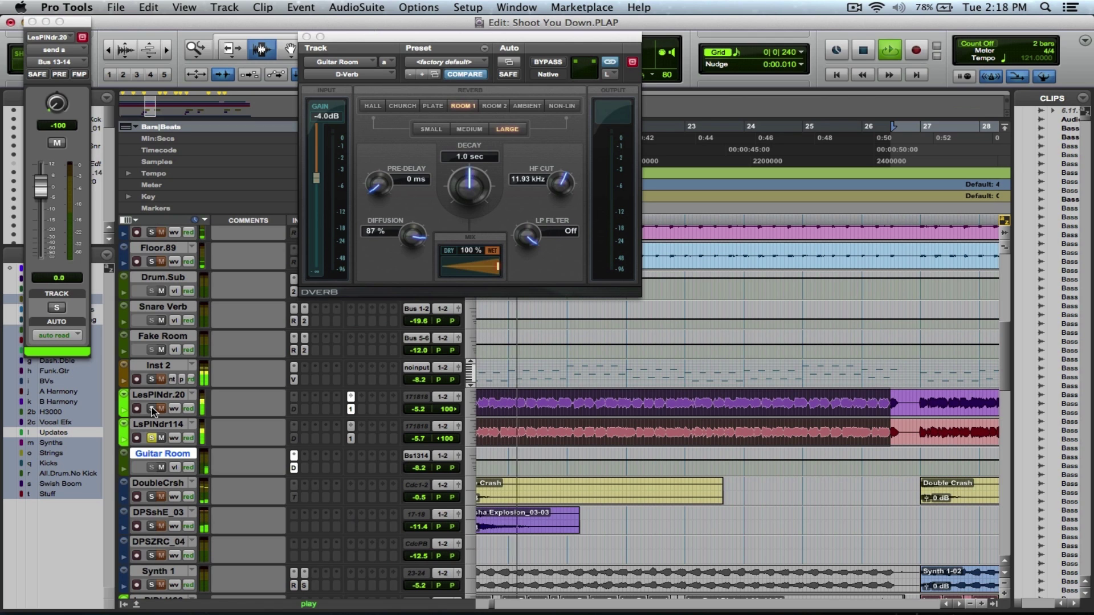
{"action": "key", "text": "space"}
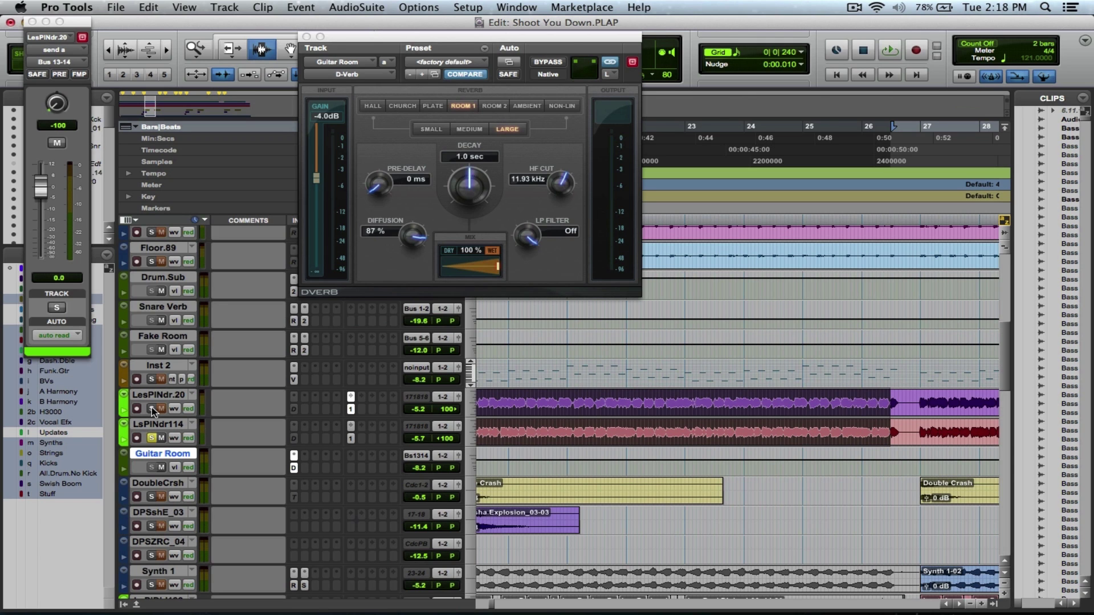
{"action": "key", "text": "super+s"}
{"action": "key", "text": "r"}
{"action": "key", "text": "r"}
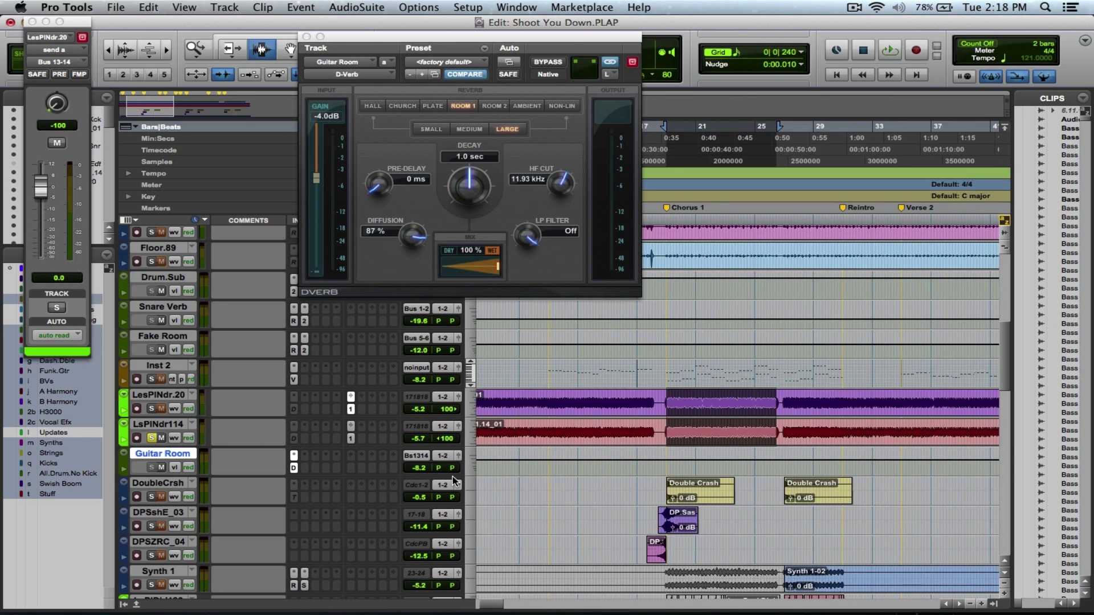
Unsolo LsPlNdr114, solo DPSZRC_04 and DPSshE_03, play from just before Chorus 1, and stop
{"action": "key", "text": "F5"}
{"action": "left_click_drag", "start_coordinate": [598, 507], "coordinate": [818, 505]}
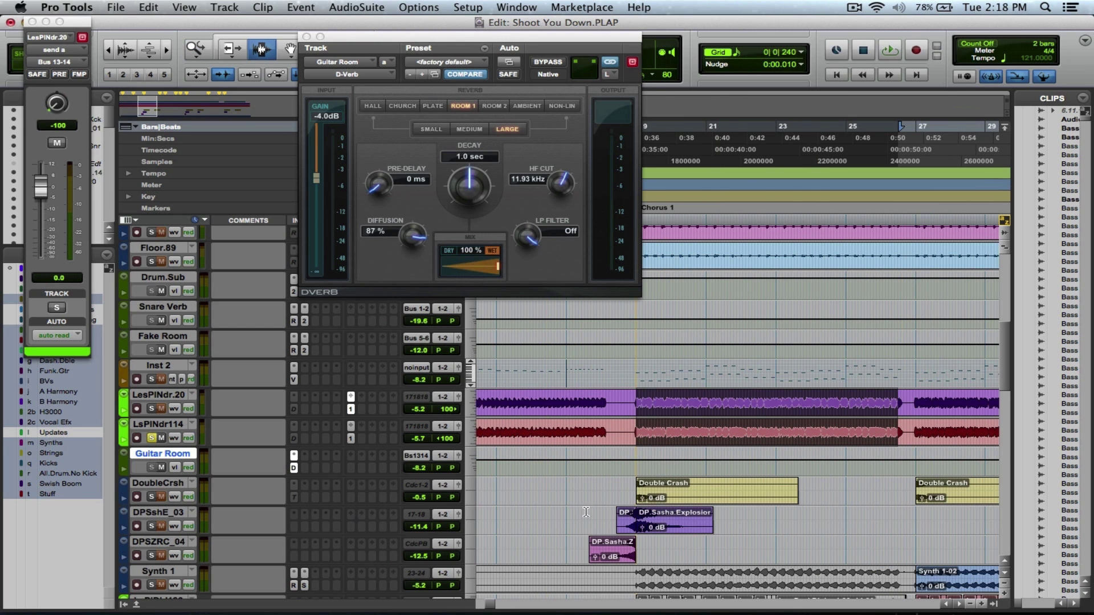
{"action": "left_click", "coordinate": [597, 536]}
{"action": "left_click", "coordinate": [152, 438]}
{"action": "left_click", "coordinate": [151, 555]}
{"action": "left_click", "coordinate": [151, 525]}
{"action": "key", "text": "space"}
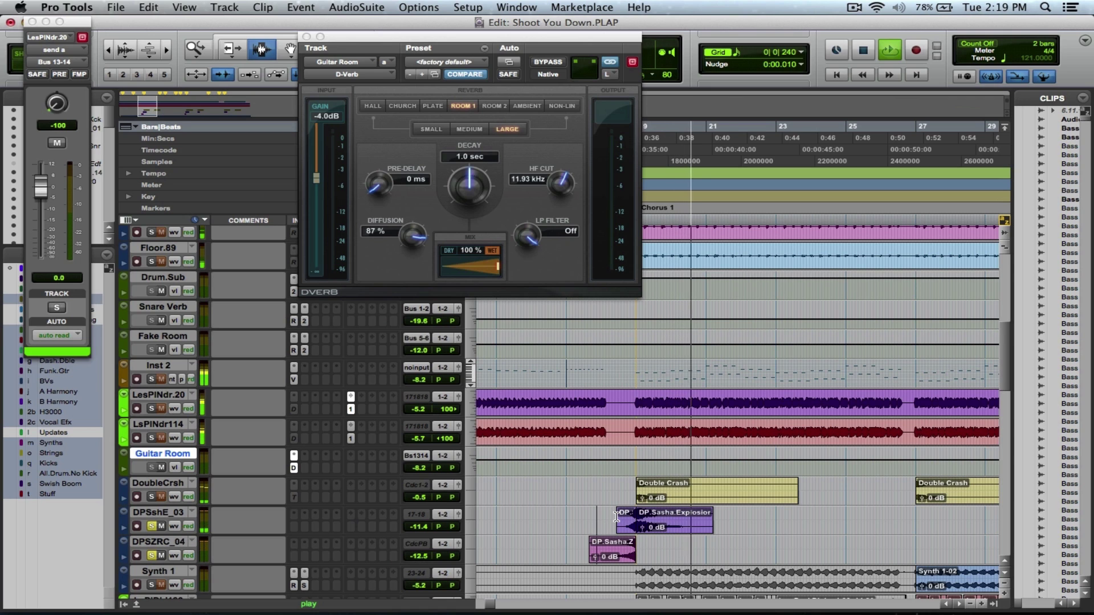
{"action": "key", "text": "space"}
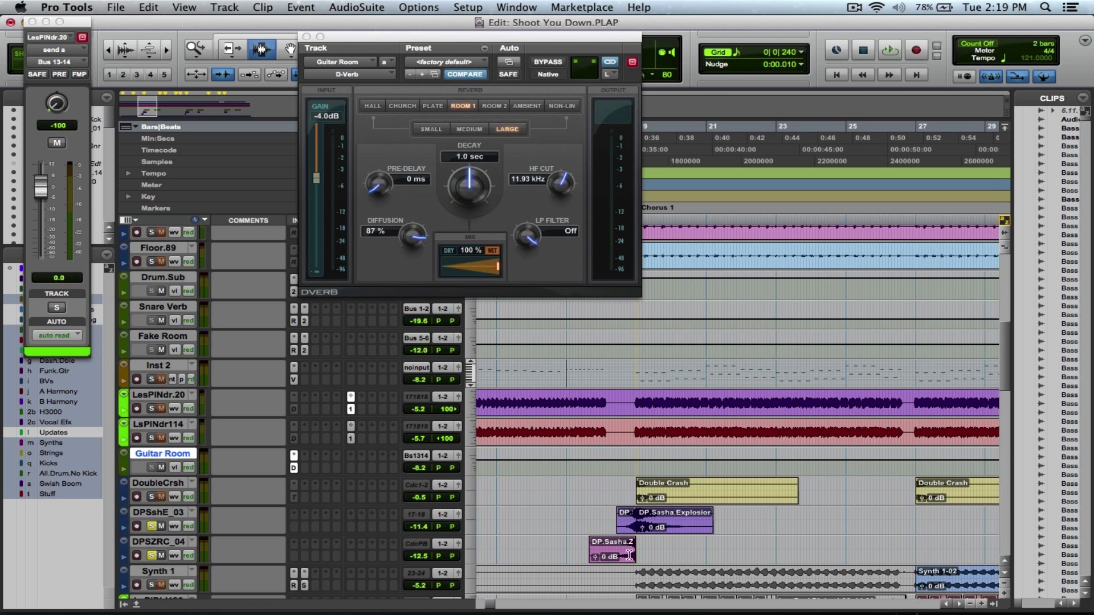
Deactivate the groups, then audition the short lead-in clips on DPSshE_03 and DPSZRC_04 before Chorus 1
{"action": "left_click", "coordinate": [627, 525]}
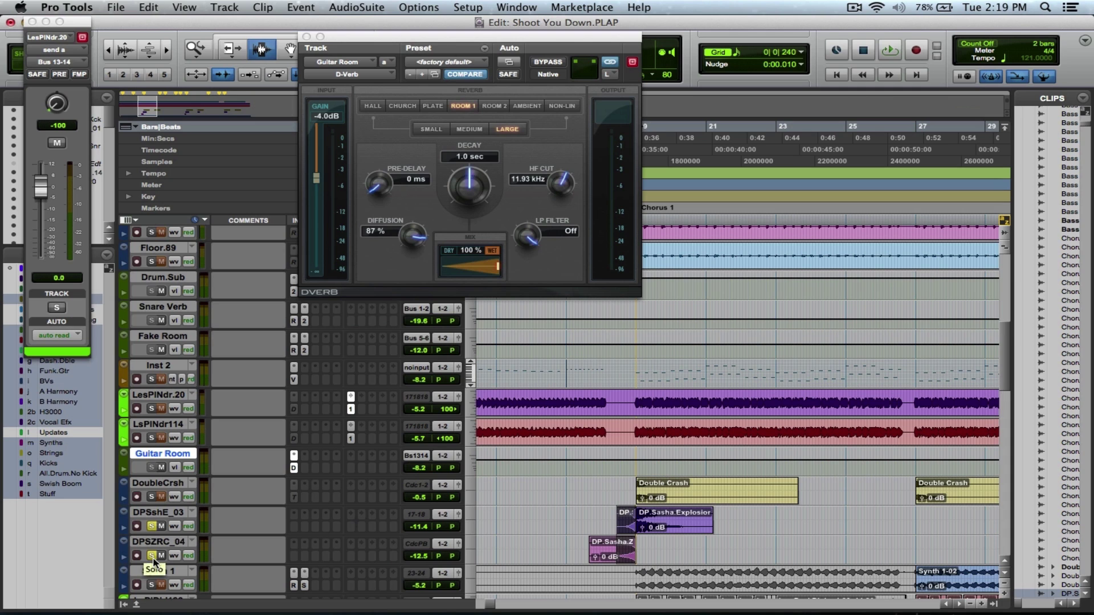
{"action": "key", "text": "super+shift+g"}
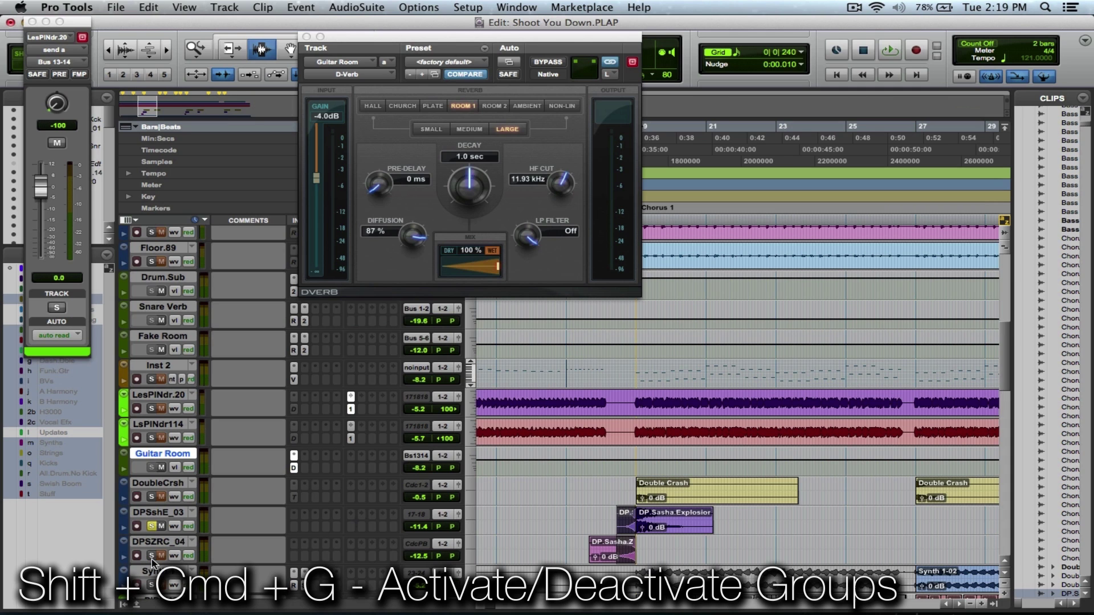
{"action": "key", "text": "space"}
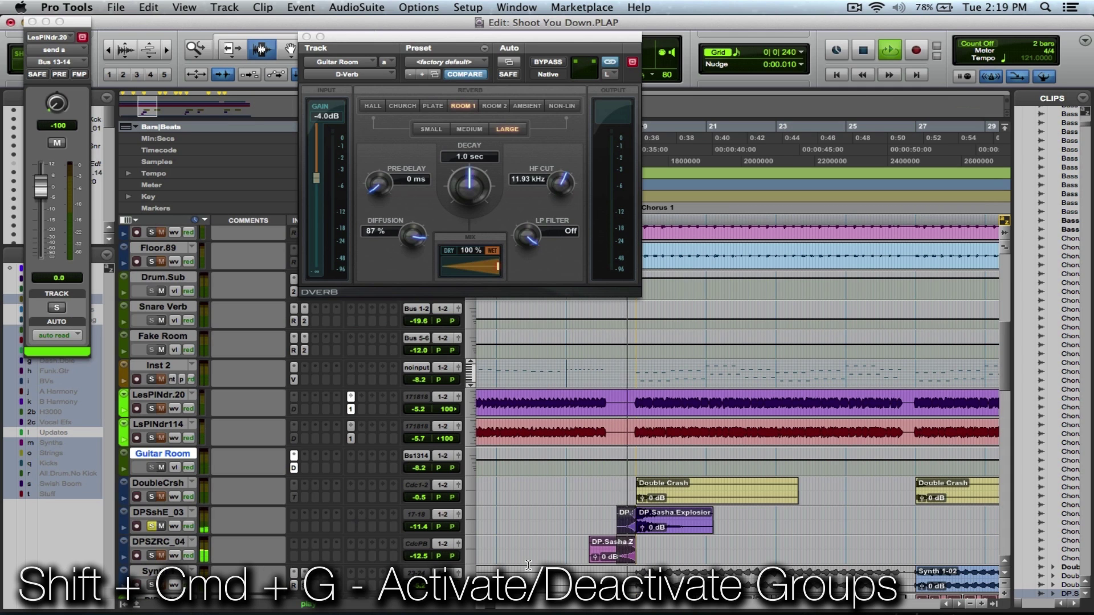
{"action": "key", "text": "space"}
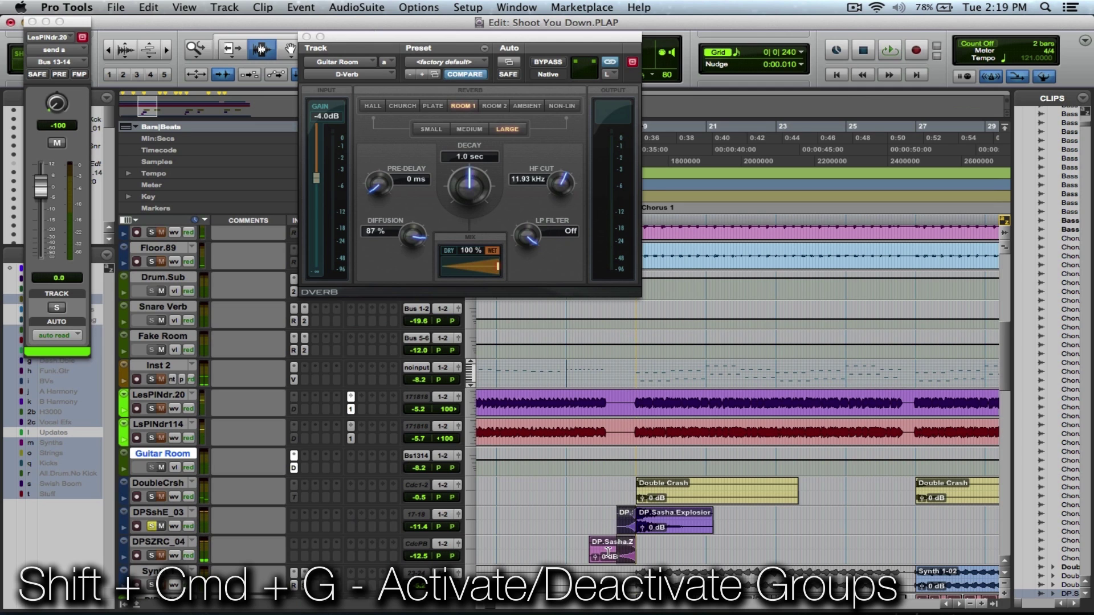
{"action": "left_click", "coordinate": [619, 555]}
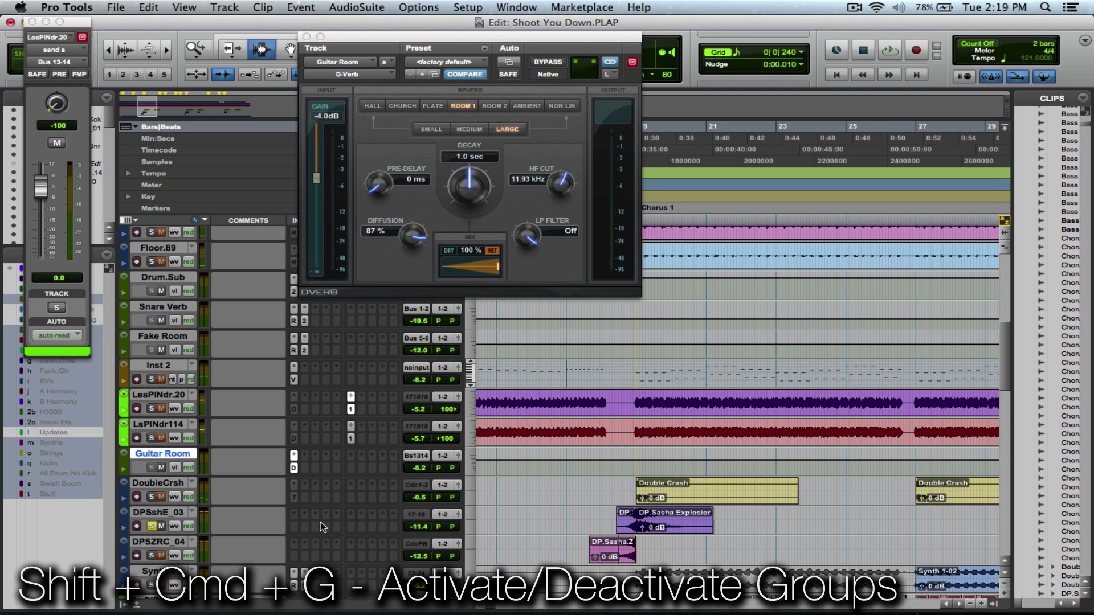
{"action": "key", "text": "space"}
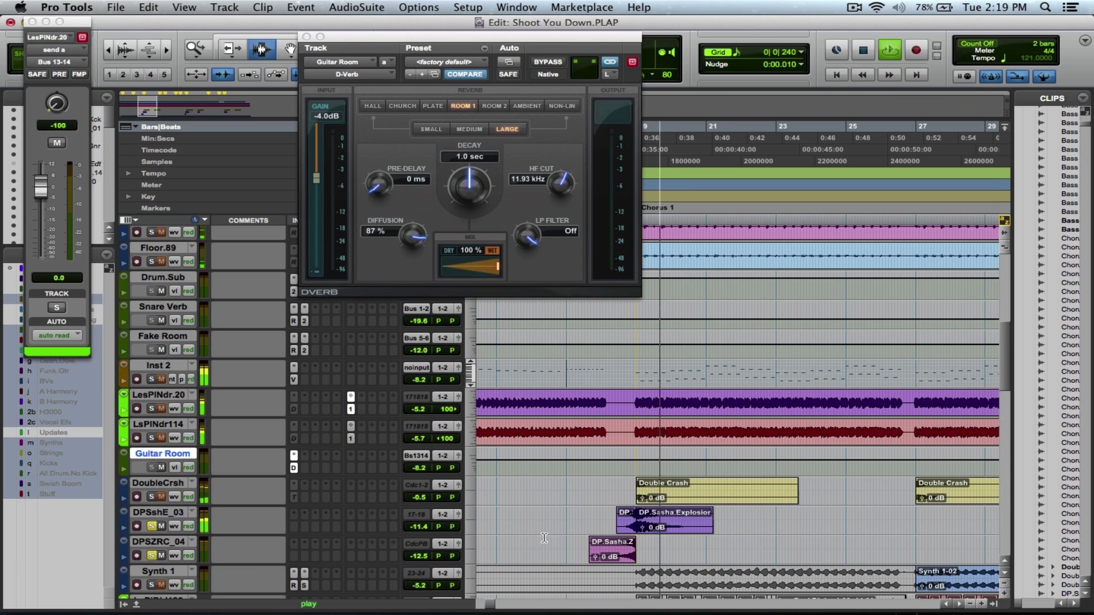
Select the DP.Sasha.Explosion clip, save the session, and play the effects with DoubleCrsh soloed as well, then stop
{"action": "left_click", "coordinate": [655, 526]}
{"action": "key", "text": "super+s"}
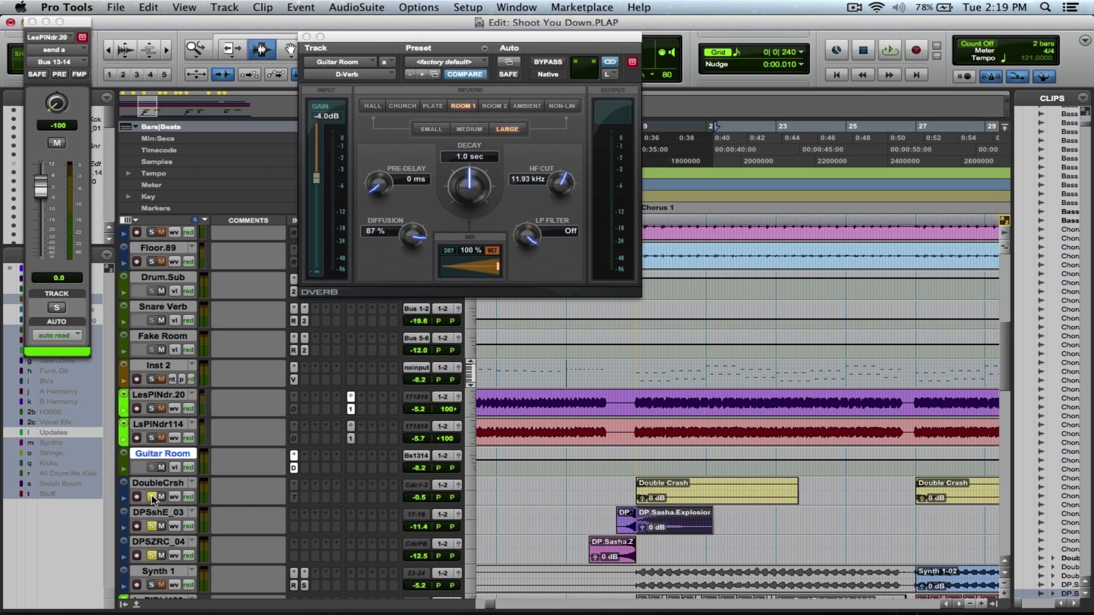
{"action": "key", "text": "space"}
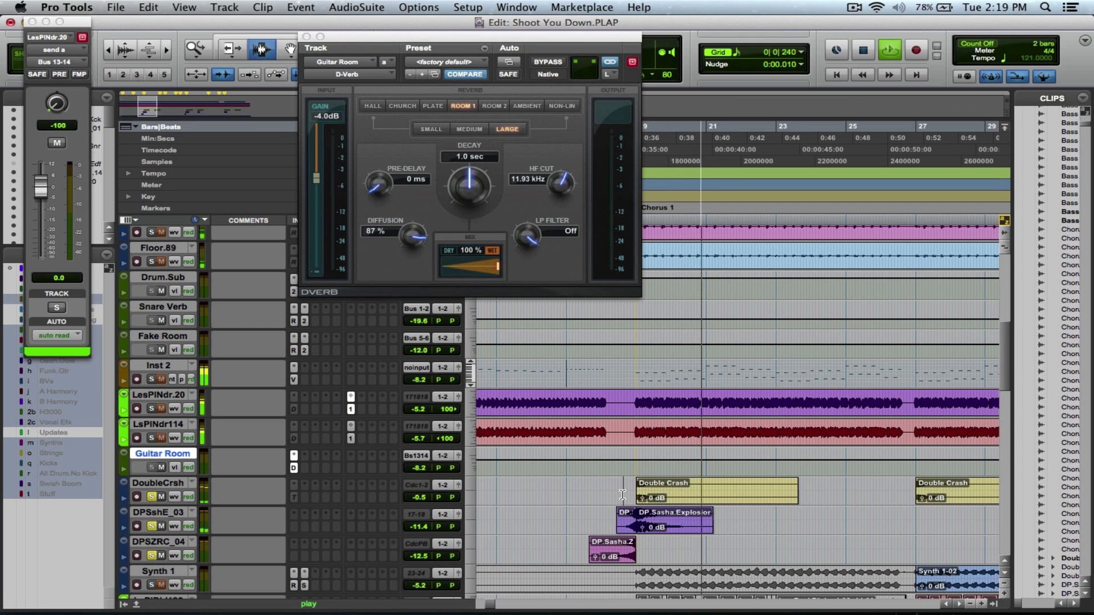
{"action": "key", "text": "space"}
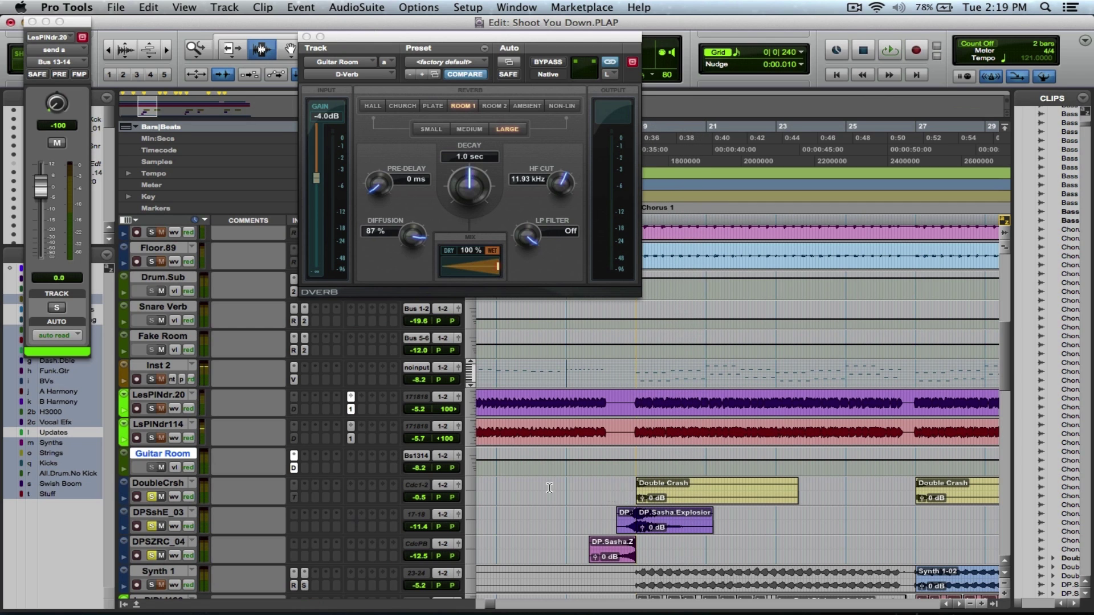
Solo the Les Paul guitars, Inst 2 and the drum tracks up to SynthK2_01 with the effects, and play from 18|1|240
{"action": "left_click", "coordinate": [151, 409]}
{"action": "scroll", "coordinate": [422, 450], "scroll_direction": "up", "scroll_amount": 1}
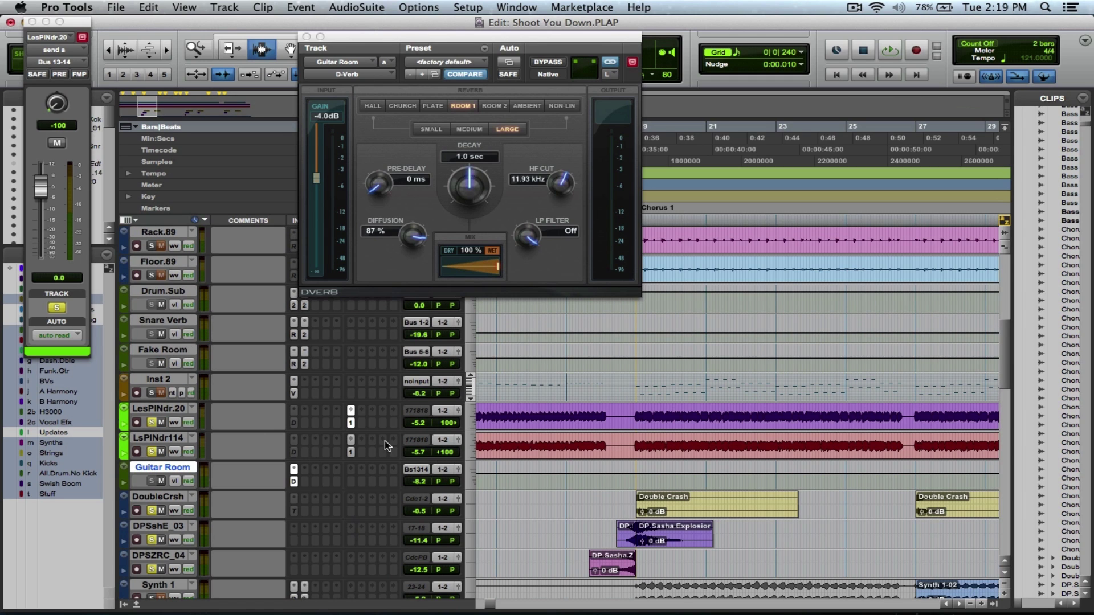
{"action": "scroll", "coordinate": [607, 399], "scroll_direction": "up", "scroll_amount": 2}
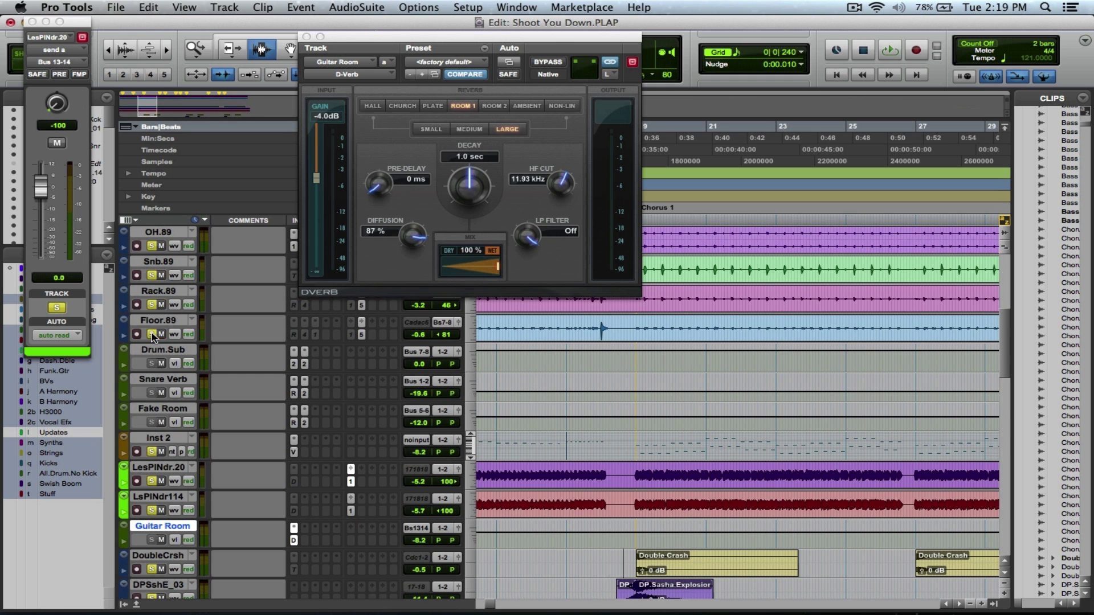
{"action": "scroll", "coordinate": [577, 442], "scroll_direction": "up", "scroll_amount": 8}
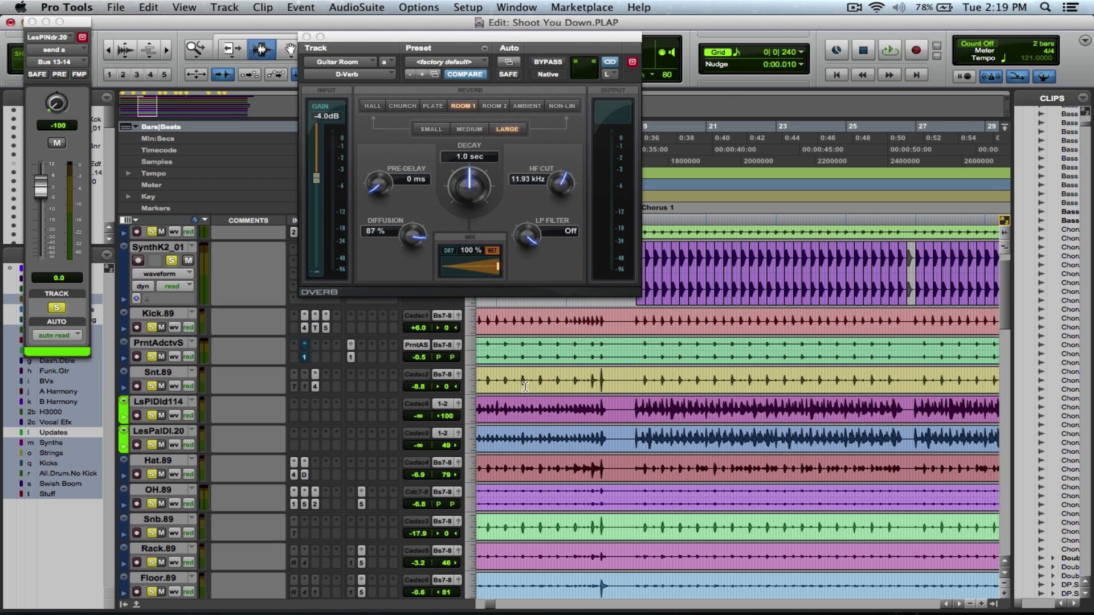
{"action": "scroll", "coordinate": [613, 397], "scroll_direction": "up", "scroll_amount": 1}
{"action": "scroll", "coordinate": [613, 398], "scroll_direction": "down", "scroll_amount": 5}
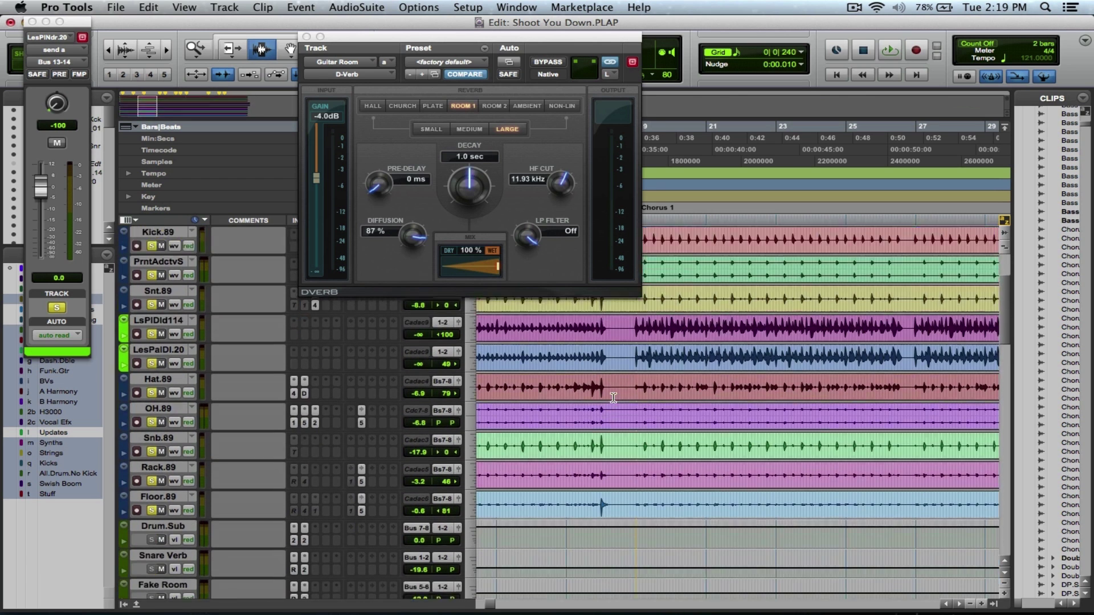
{"action": "key", "text": "space"}
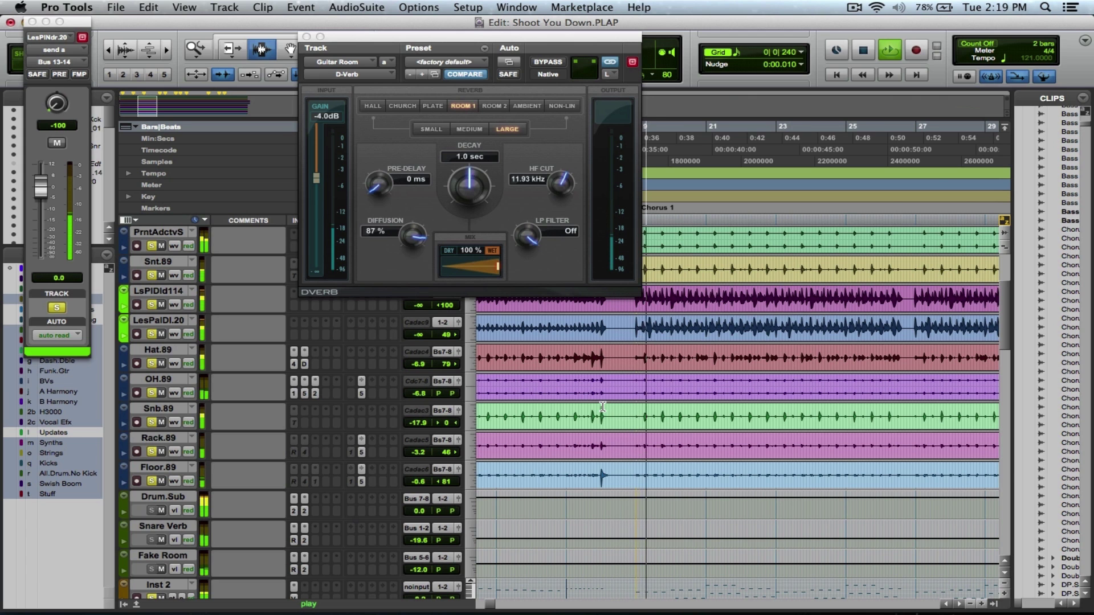
Save the session and close the Guitar Room D-Verb window while playback continues
{"action": "key", "text": "r"}
{"action": "key", "text": "super+s"}
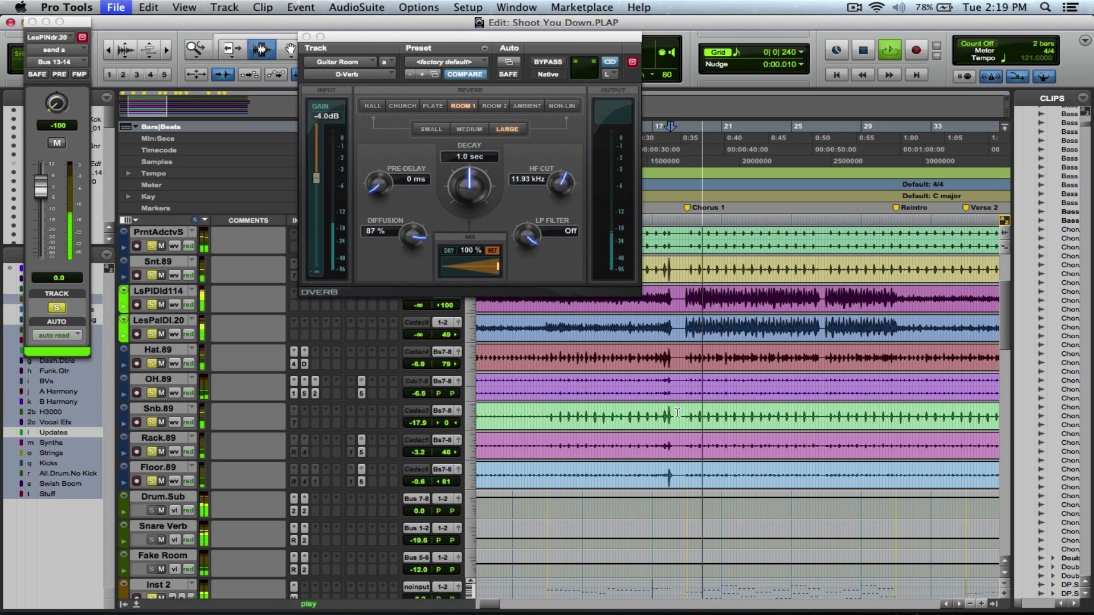
{"action": "key", "text": "t"}
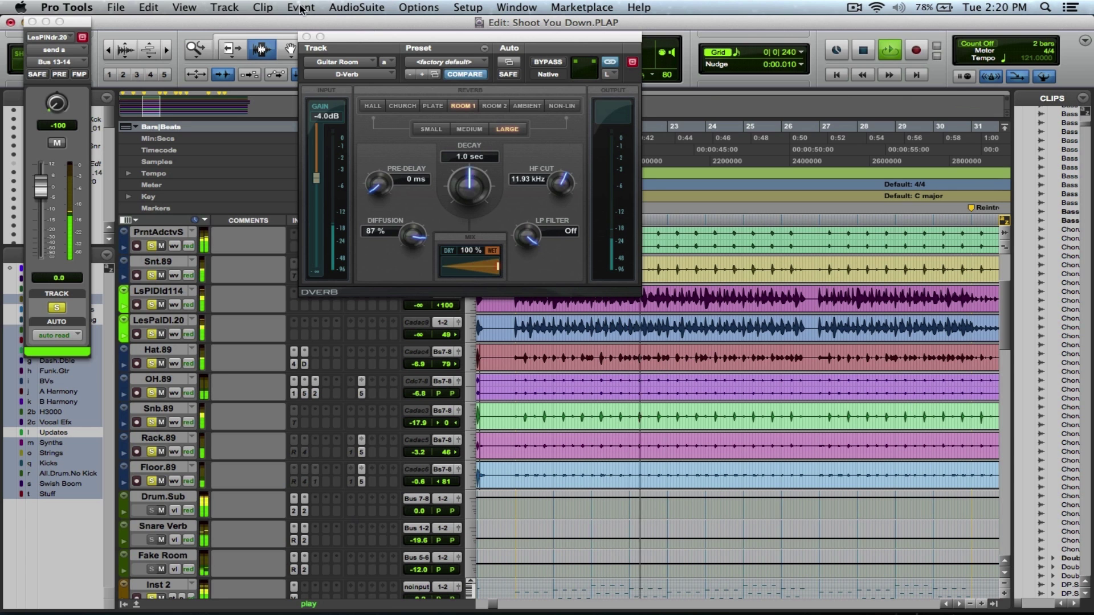
{"action": "left_click", "coordinate": [306, 36]}
{"action": "key", "text": "r"}
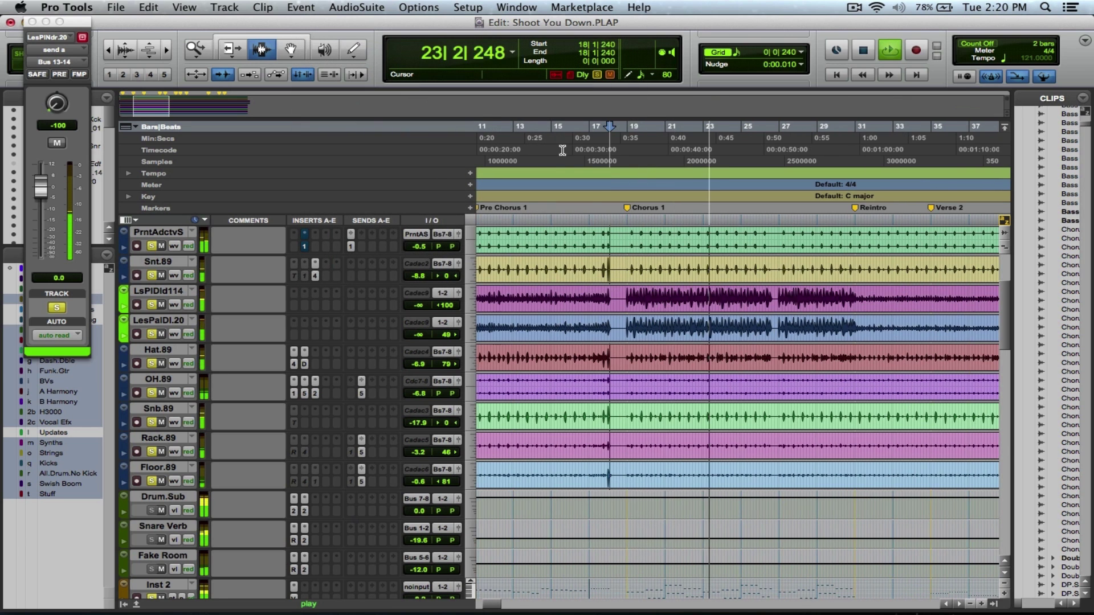
{"action": "key", "text": "super+s"}
Zoom in on the Les Paul guitars around bar 26, place the cursor at 25|4|240 on LesPlNdr.20, and stop playback
{"action": "key", "text": "F5"}
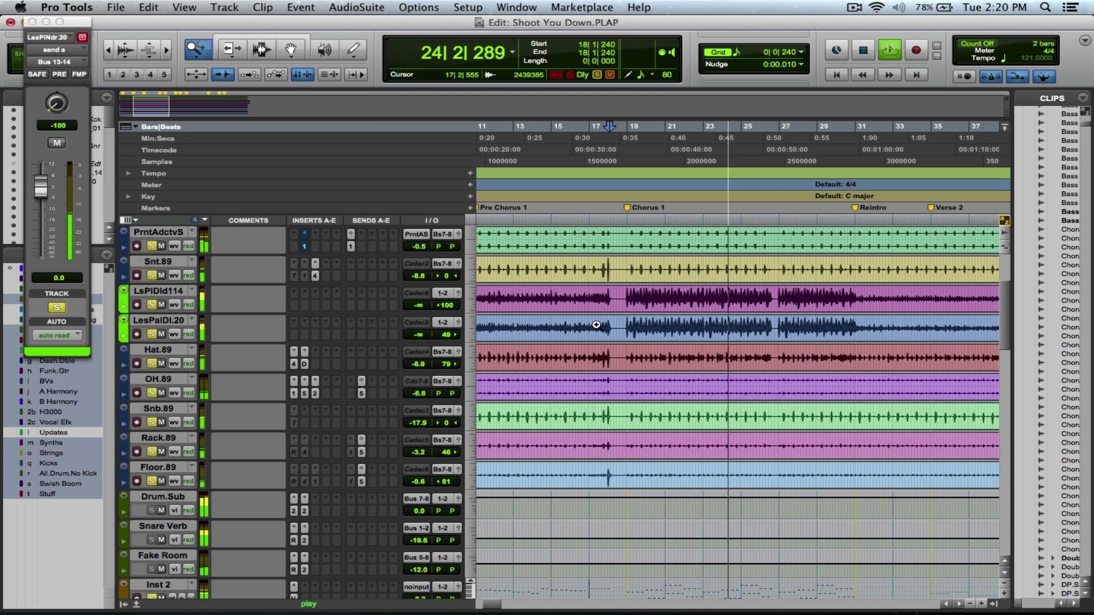
{"action": "left_click", "coordinate": [897, 313]}
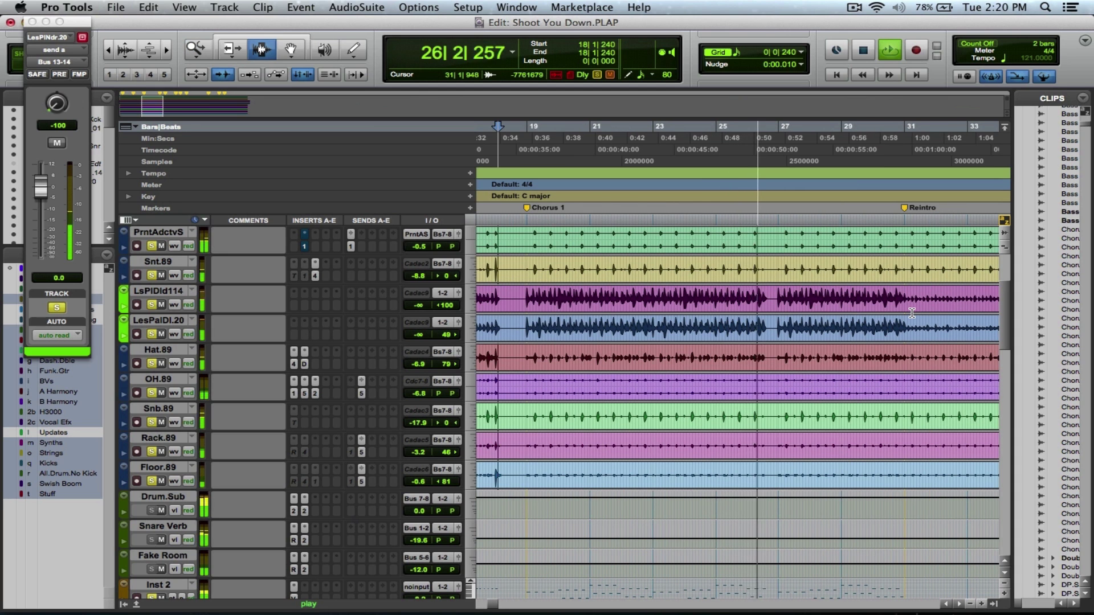
{"action": "key", "text": "super+bracketleft"}
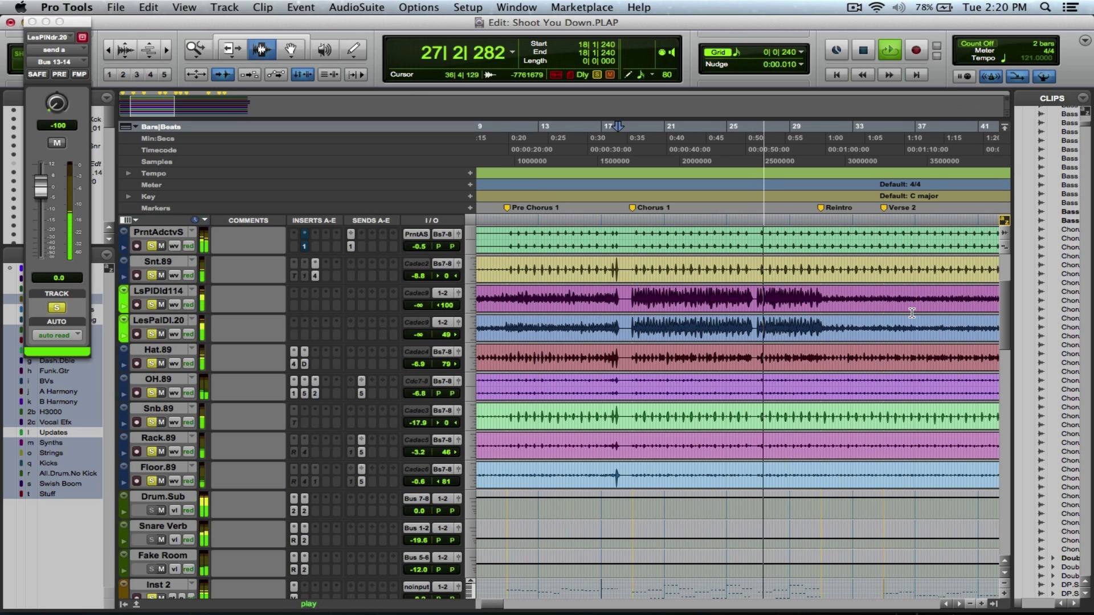
{"action": "scroll", "coordinate": [1014, 370], "scroll_direction": "down", "scroll_amount": 3}
{"action": "scroll", "coordinate": [1014, 371], "scroll_direction": "down", "scroll_amount": 5}
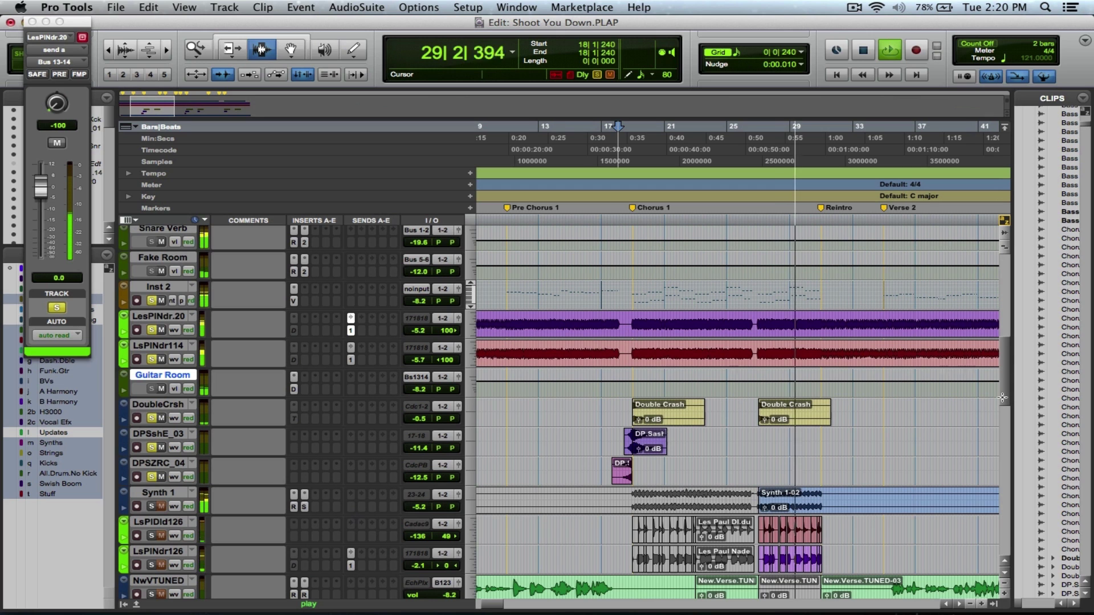
{"action": "key", "text": "F5"}
{"action": "left_click_drag", "start_coordinate": [710, 337], "coordinate": [795, 327]}
{"action": "left_click", "coordinate": [661, 335]}
{"action": "key", "text": "space"}
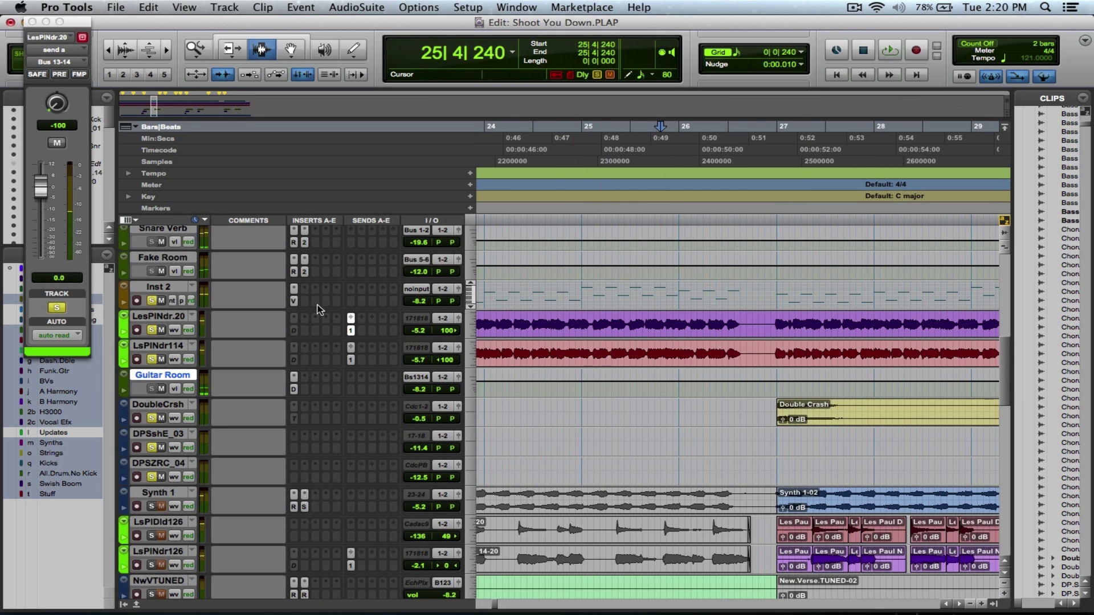
Place the cursor at 26|1|000 on LesPlNdr.20, play the soloed layers briefly, and stop
{"action": "left_click", "coordinate": [677, 328]}
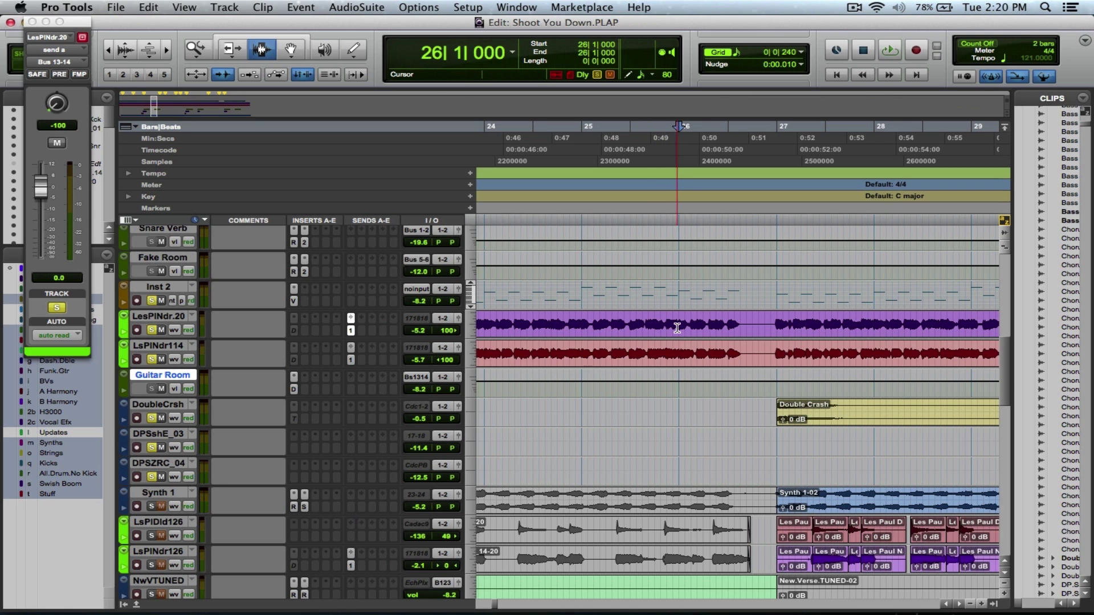
{"action": "key", "text": "space"}
{"action": "key", "text": "space"}
Clear the other solos, solo only LesPlNdr.20 and LsPlNdr114, and audition the guitars from 26|1|000
{"action": "left_click", "coordinate": [153, 329]}
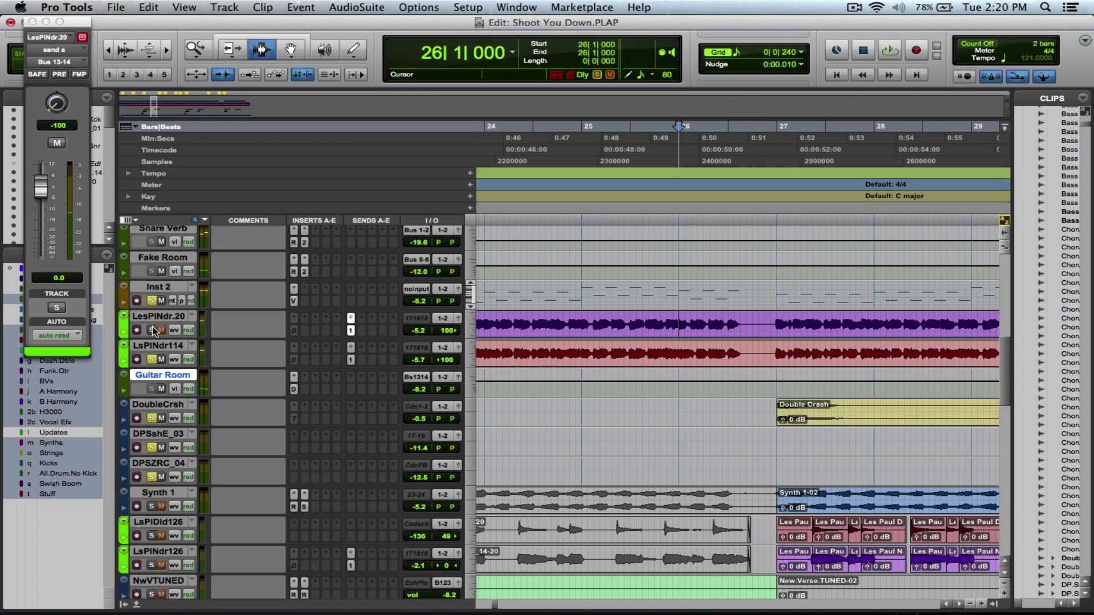
{"action": "left_click", "coordinate": [153, 329], "text": "super"}
{"action": "left_click", "coordinate": [154, 359]}
{"action": "key", "text": "space"}
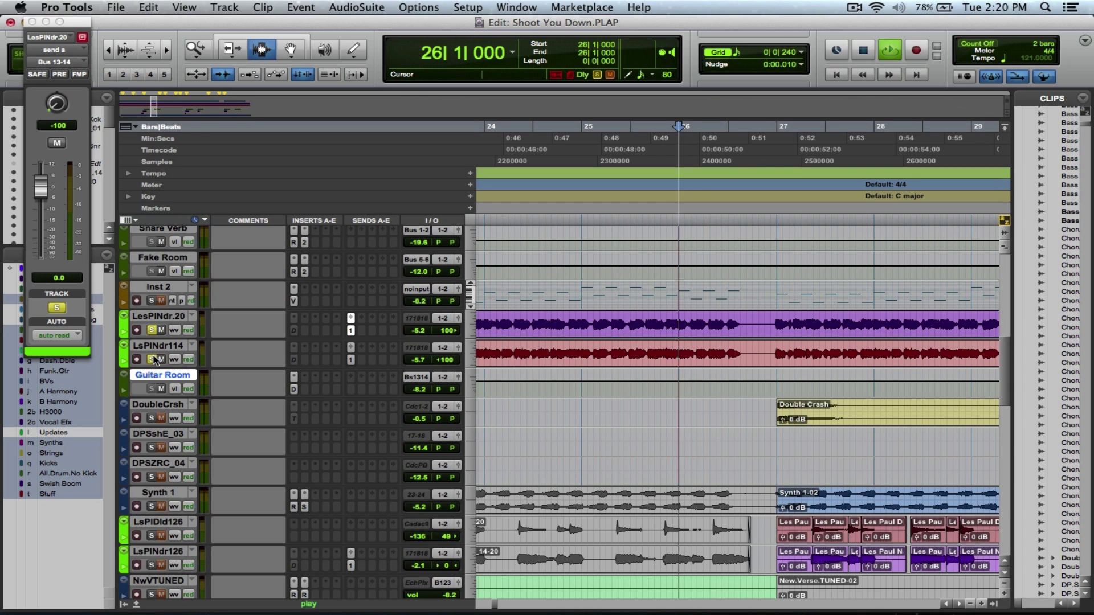
{"action": "key", "text": "space"}
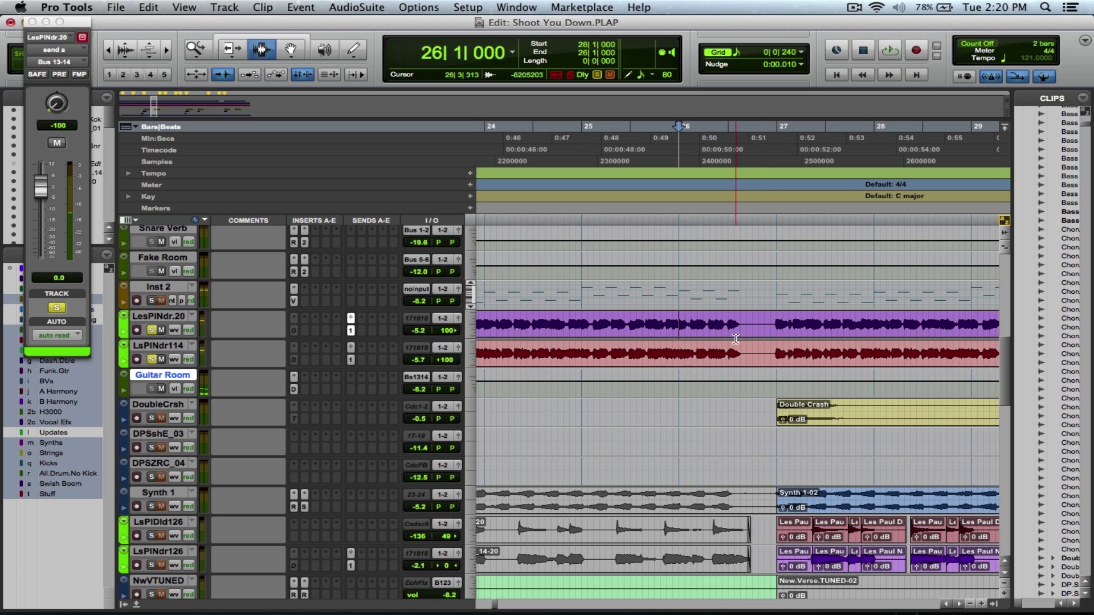
Save the session and select the LesPlNdr.20 guitar ending from 26|3|000 to 26|4|480
{"action": "key", "text": "super+s"}
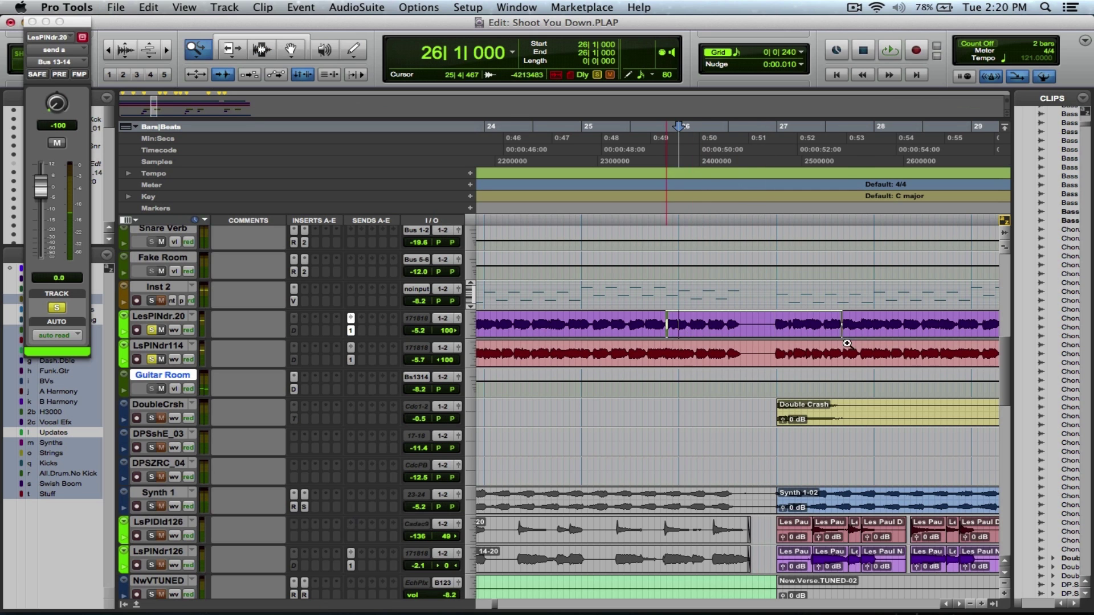
{"action": "key", "text": "super+bracketright"}
{"action": "left_click_drag", "start_coordinate": [649, 331], "coordinate": [757, 328]}
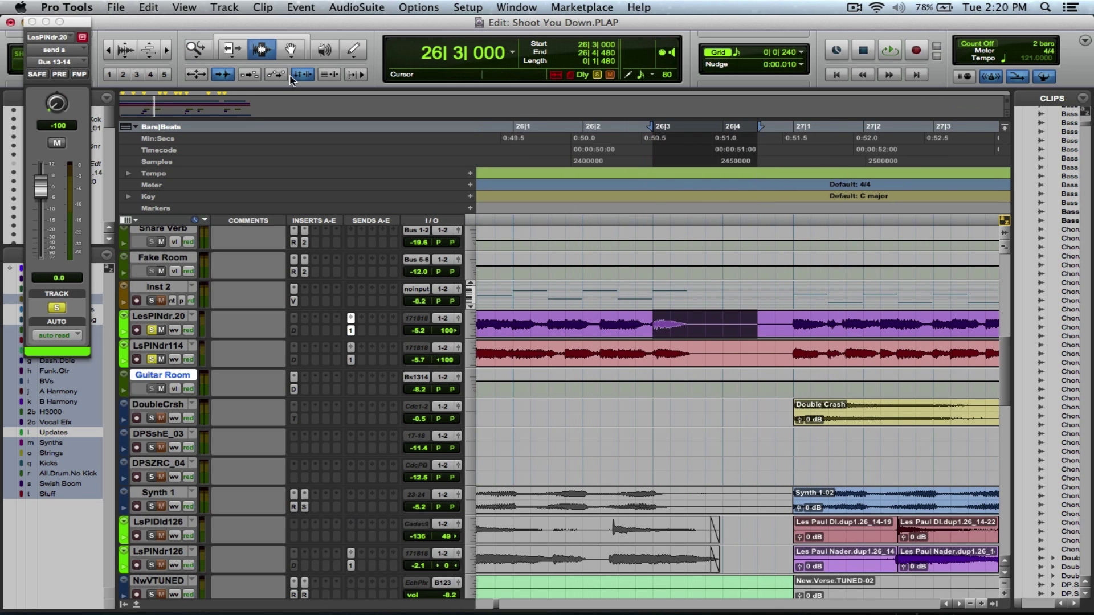
Open the AudioSuite Vari-Fi pitch processor for the selected guitar ending and toggle playback
{"action": "left_click", "coordinate": [371, 6]}
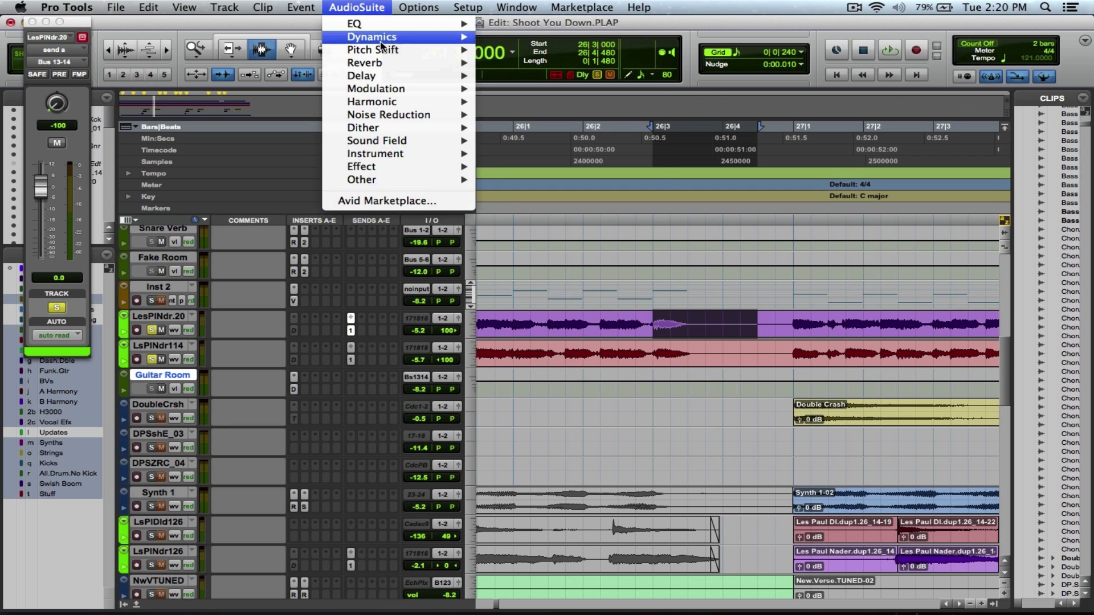
{"action": "mouse_move", "coordinate": [385, 55]}
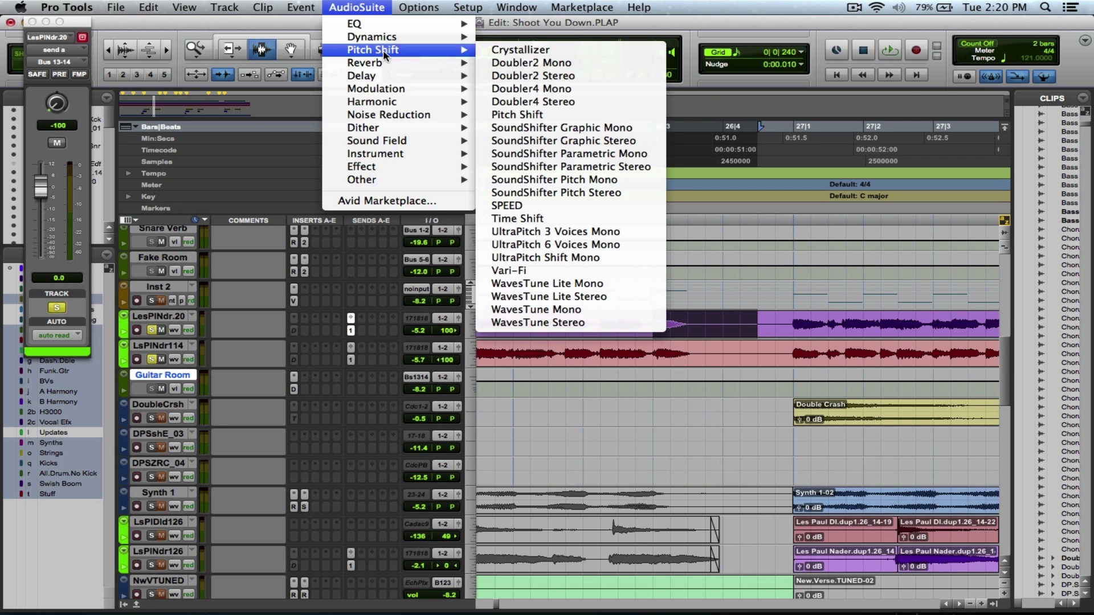
{"action": "left_click", "coordinate": [540, 270]}
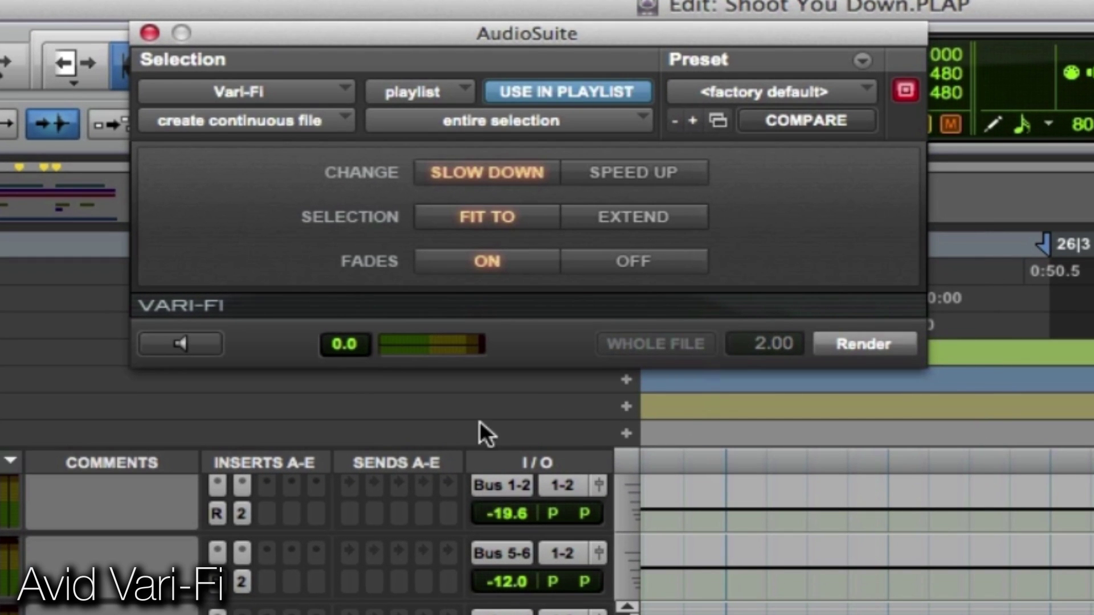
{"action": "key", "text": "space"}
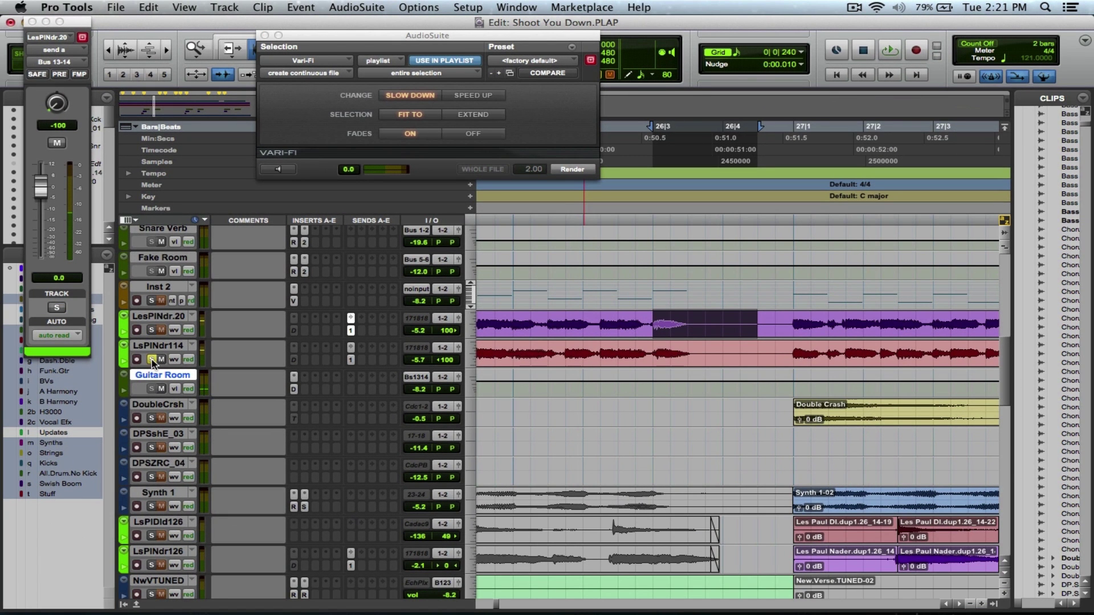
Solo the Riser track instead of the guitar, audition the riser into Chorus 1 twice, and save the session between plays
{"action": "left_click", "coordinate": [152, 359]}
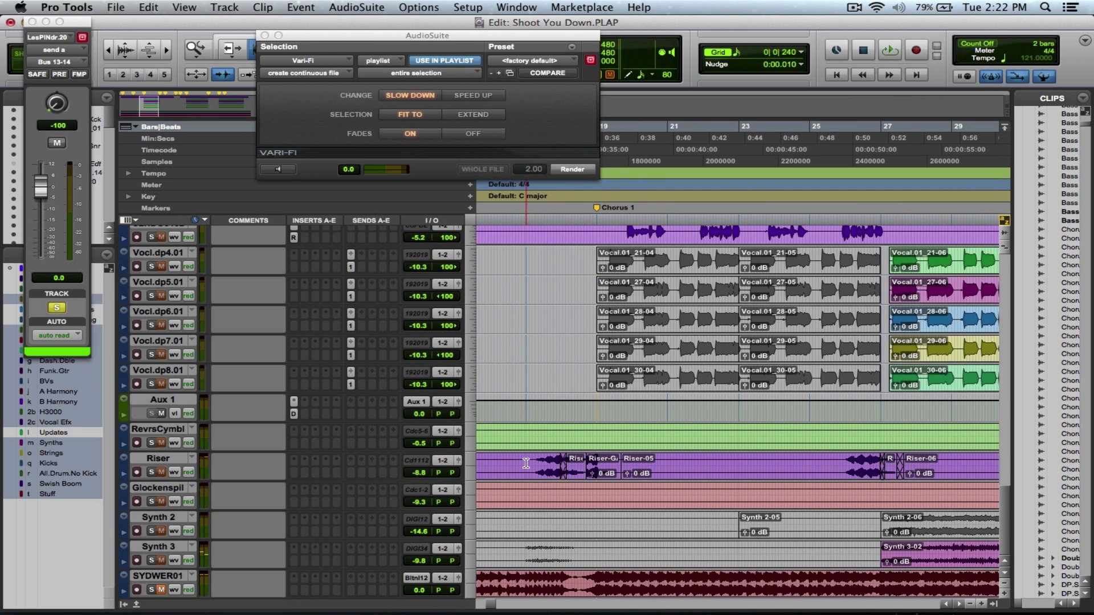
{"action": "left_click", "coordinate": [153, 472]}
{"action": "key", "text": "space"}
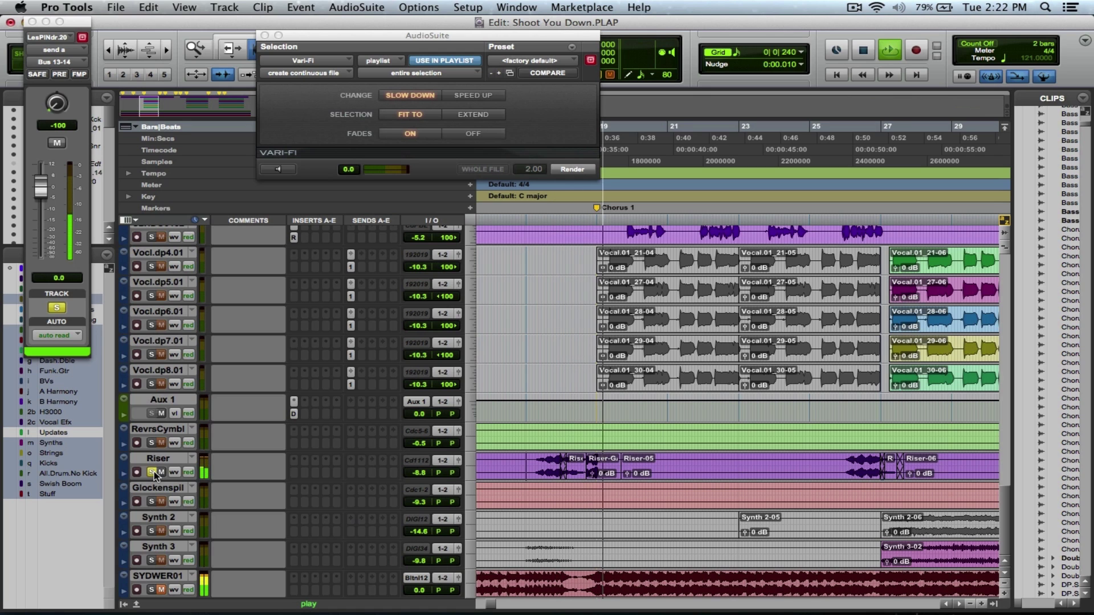
{"action": "key", "text": "space"}
{"action": "key", "text": "super+s"}
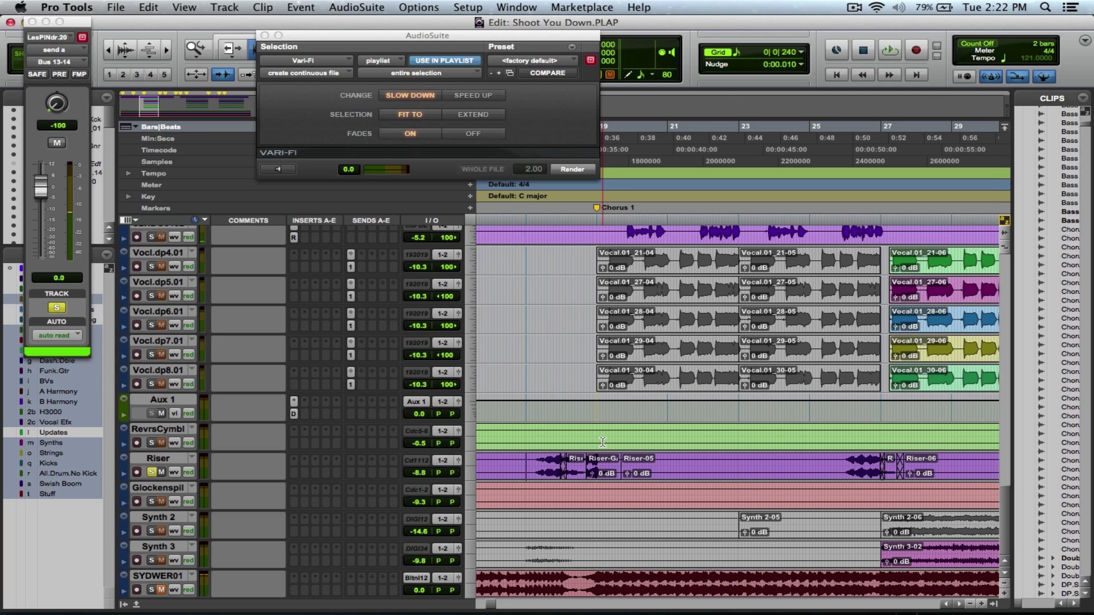
{"action": "key", "text": "space"}
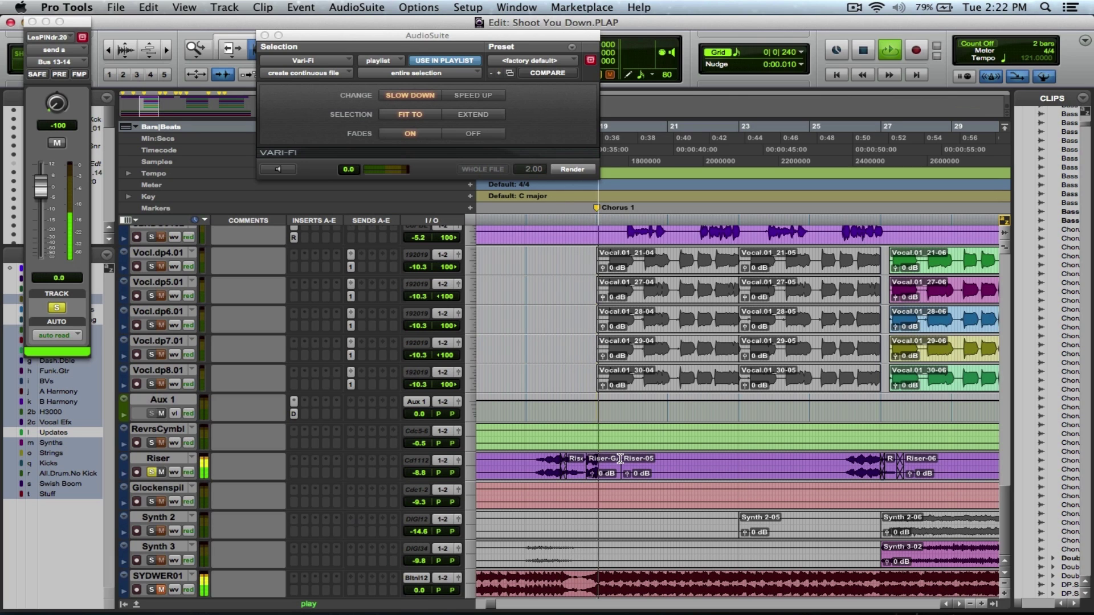
{"action": "key", "text": "space"}
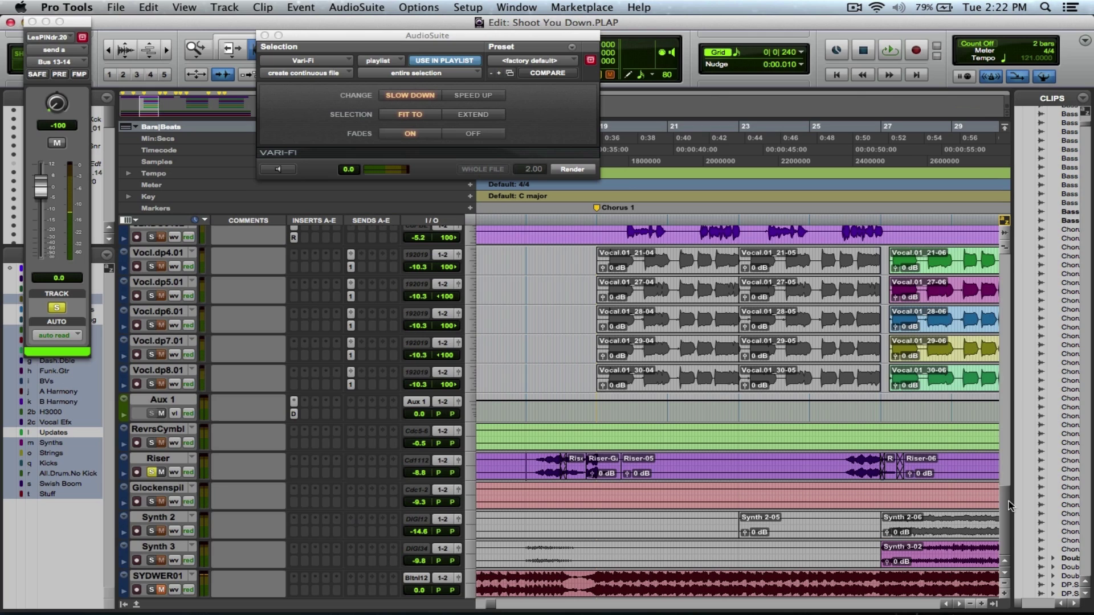
Solo the C1VTUNED and C2TUN0101 lead vocals, save the session, and audition them through Chorus 1
{"action": "left_click_drag", "start_coordinate": [1008, 501], "coordinate": [1001, 405]}
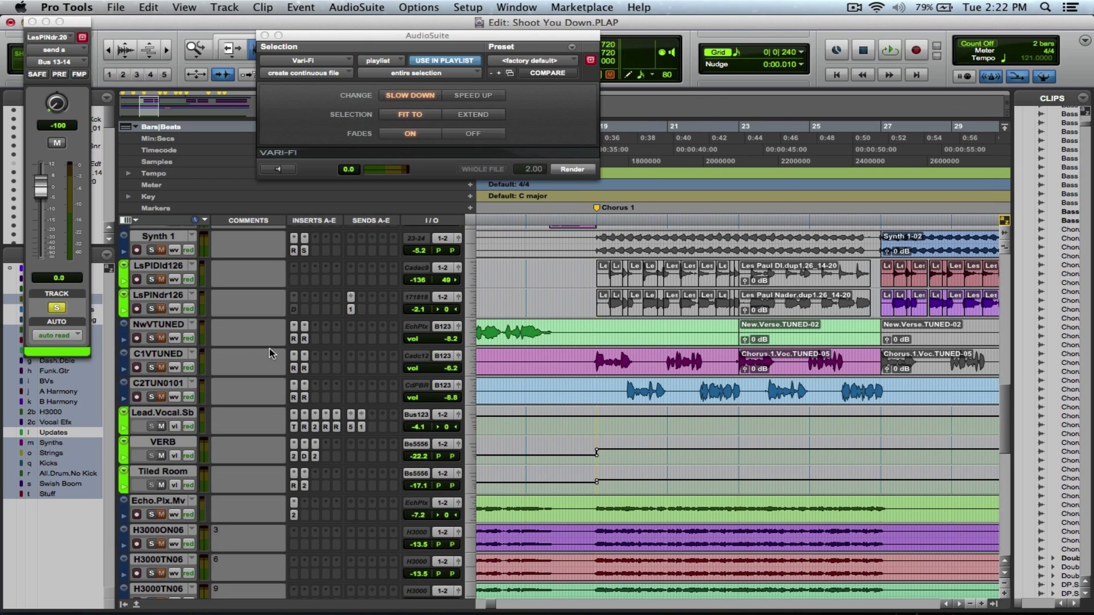
{"action": "left_click_drag", "start_coordinate": [154, 368], "coordinate": [154, 399]}
{"action": "key", "text": "super+s"}
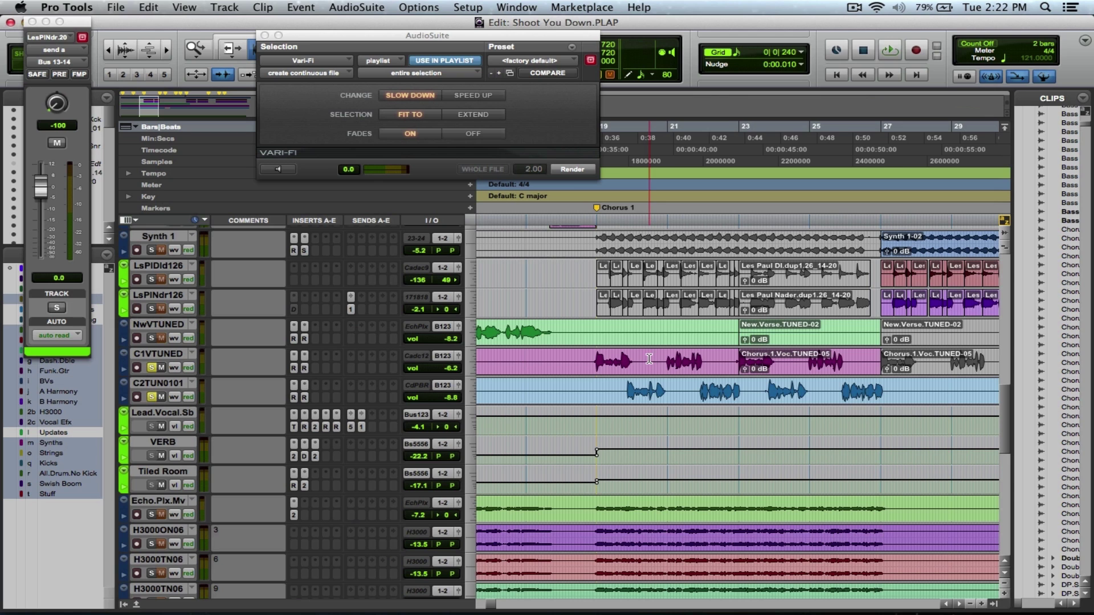
{"action": "key", "text": "space"}
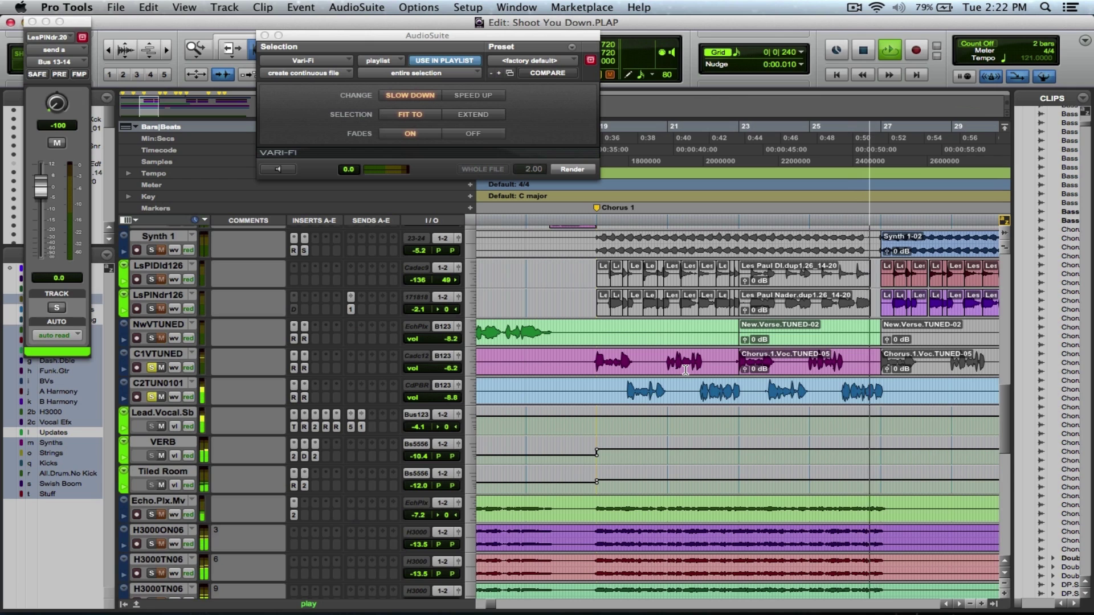
{"action": "key", "text": "space"}
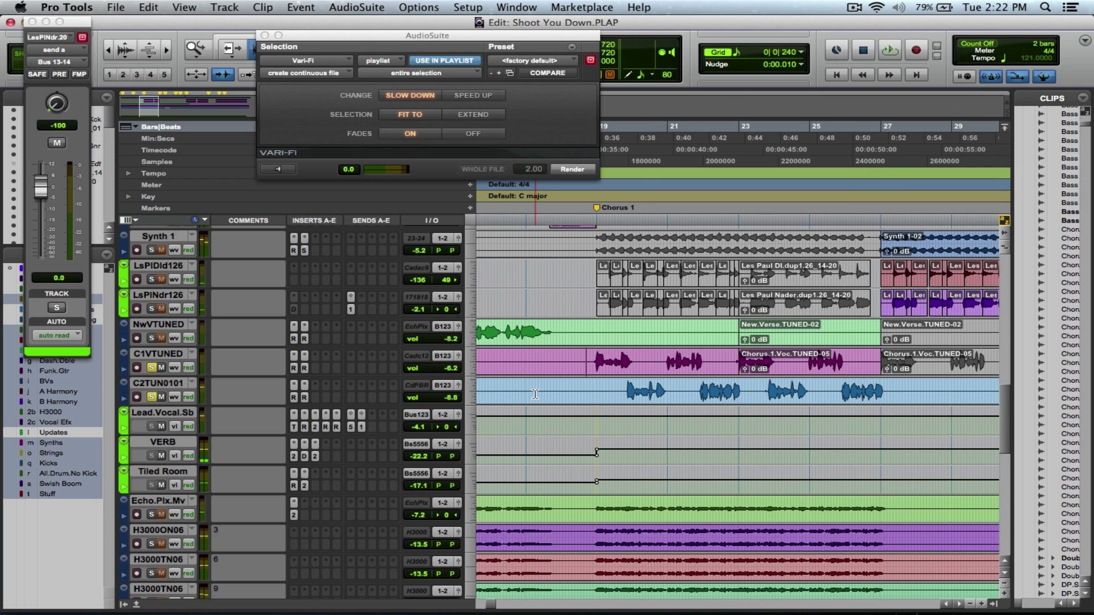
Open the RCompressor and RVox inserts on C1VTUNED and review their settings while playing the Chorus 1 vocals
{"action": "key", "text": "F5"}
{"action": "left_click_drag", "start_coordinate": [561, 358], "coordinate": [917, 353]}
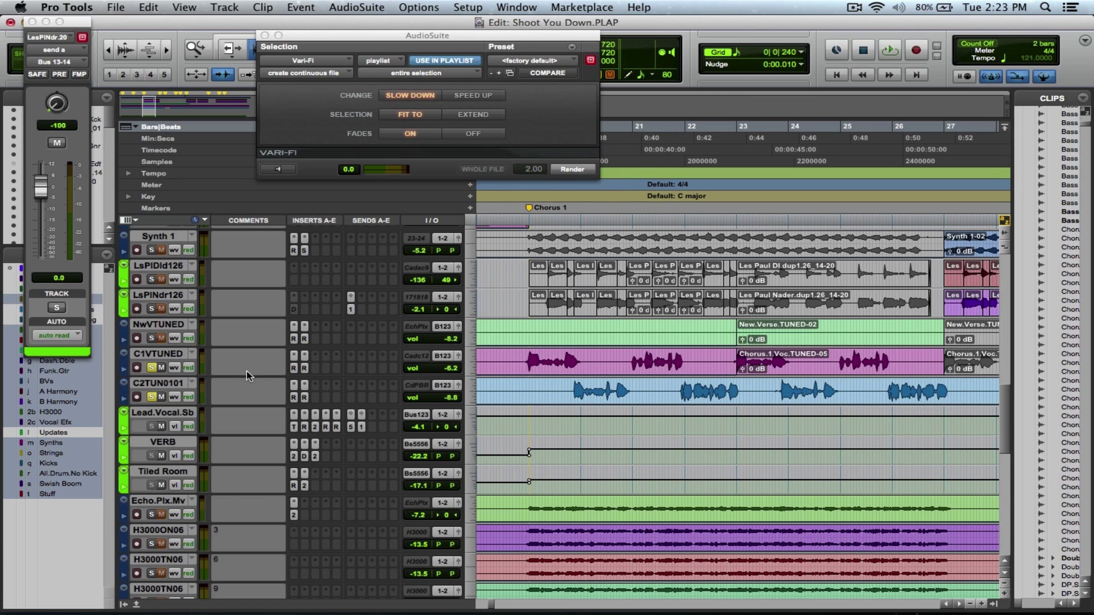
{"action": "left_click", "coordinate": [294, 368]}
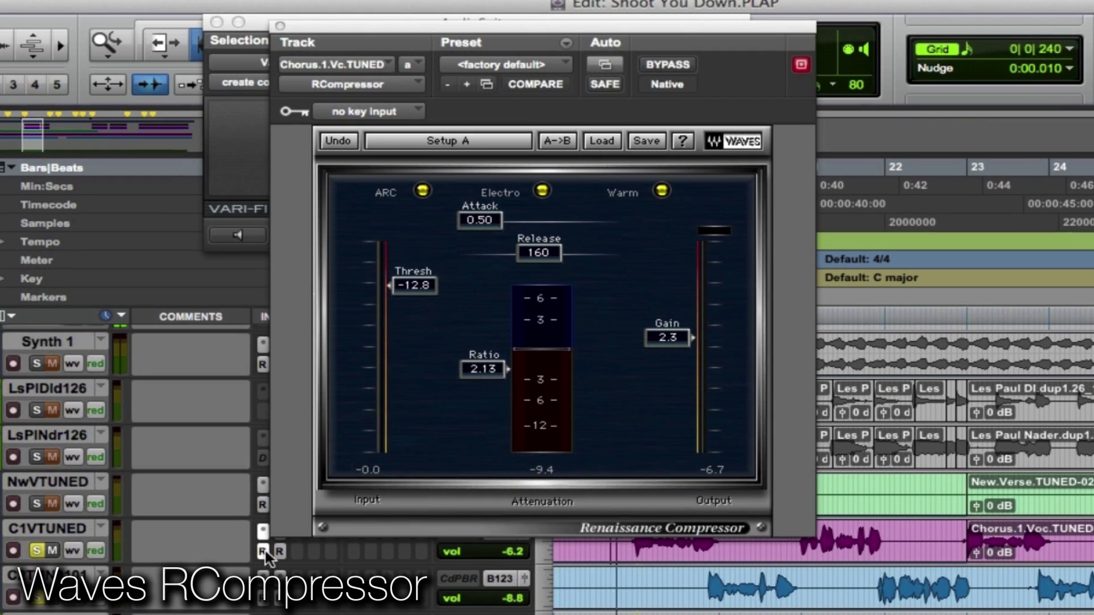
{"action": "left_click", "coordinate": [279, 552]}
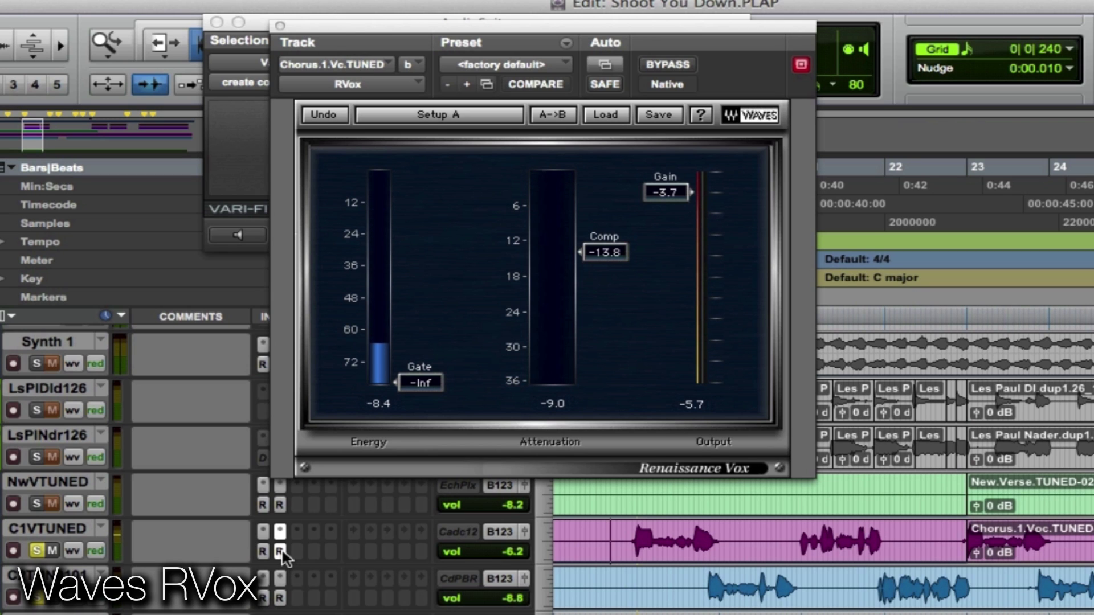
{"action": "key", "text": "space"}
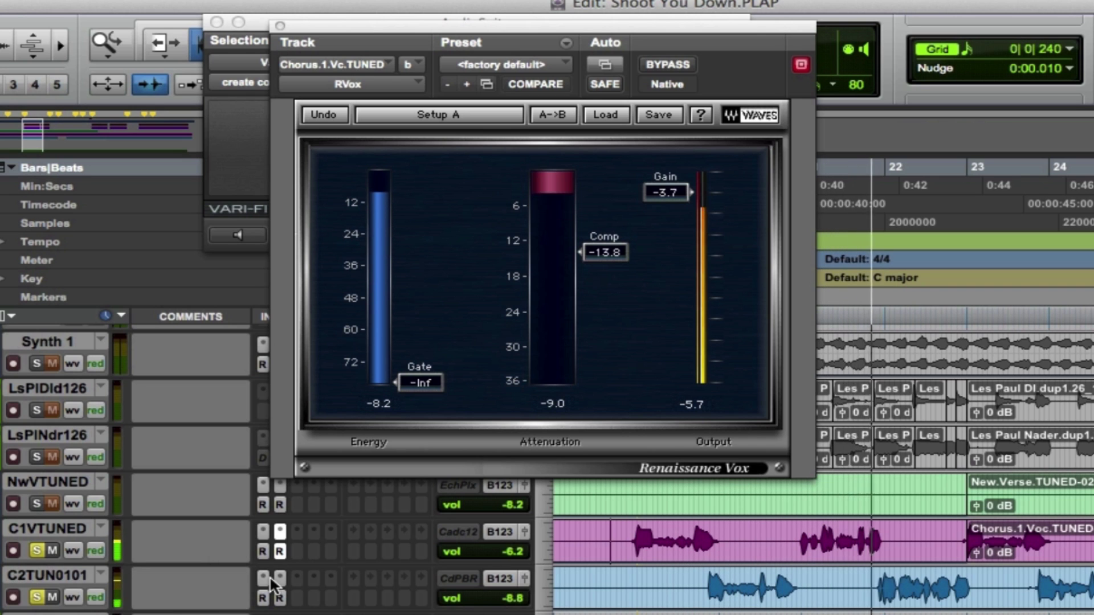
{"action": "key", "text": "space"}
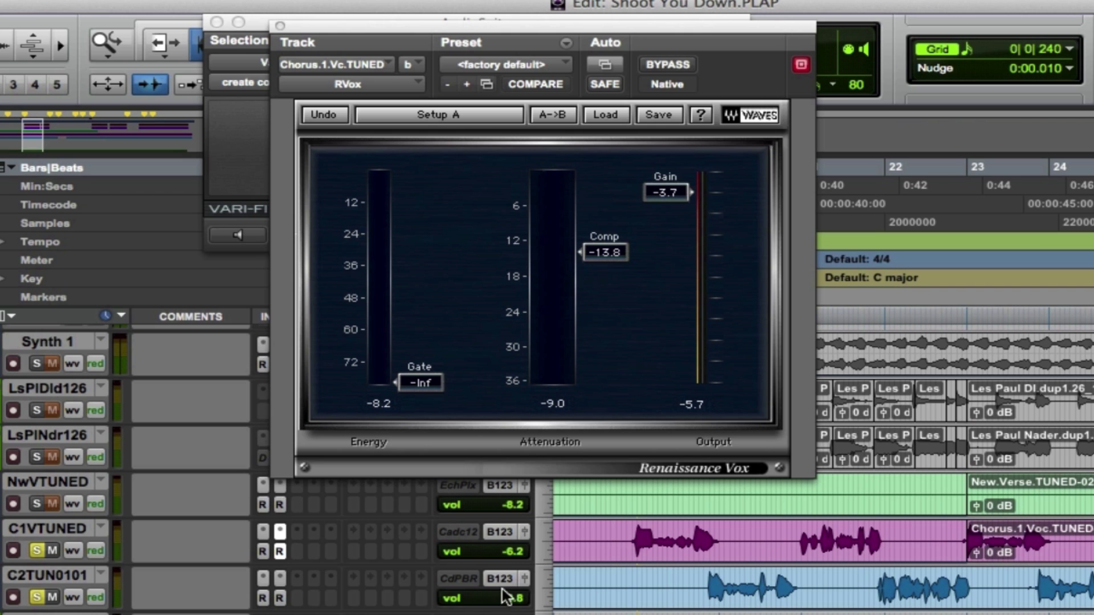
{"action": "left_click", "coordinate": [263, 551]}
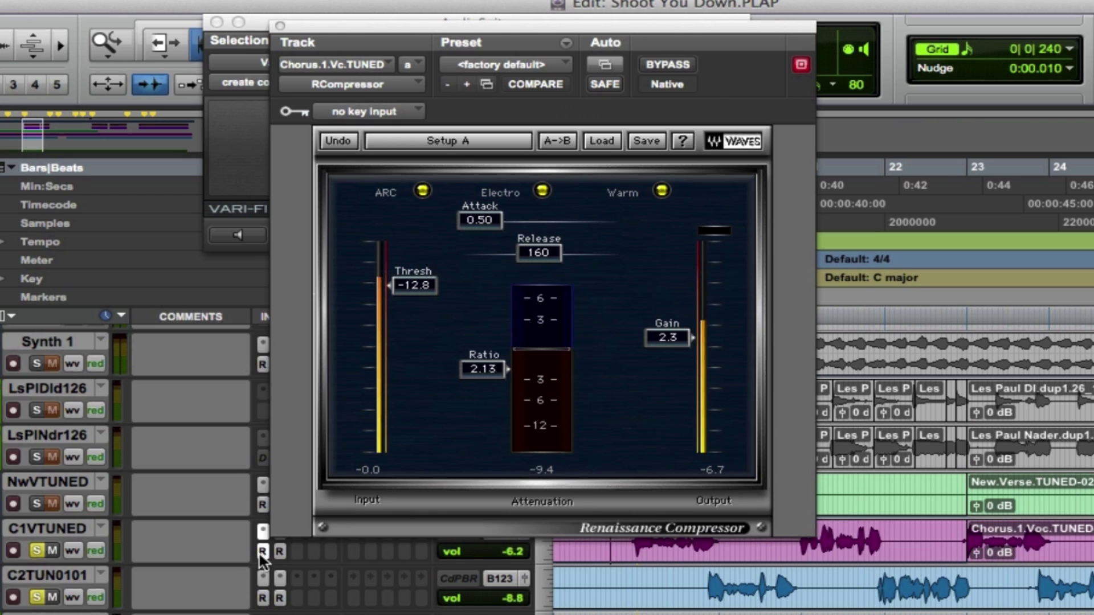
{"action": "left_click", "coordinate": [277, 552]}
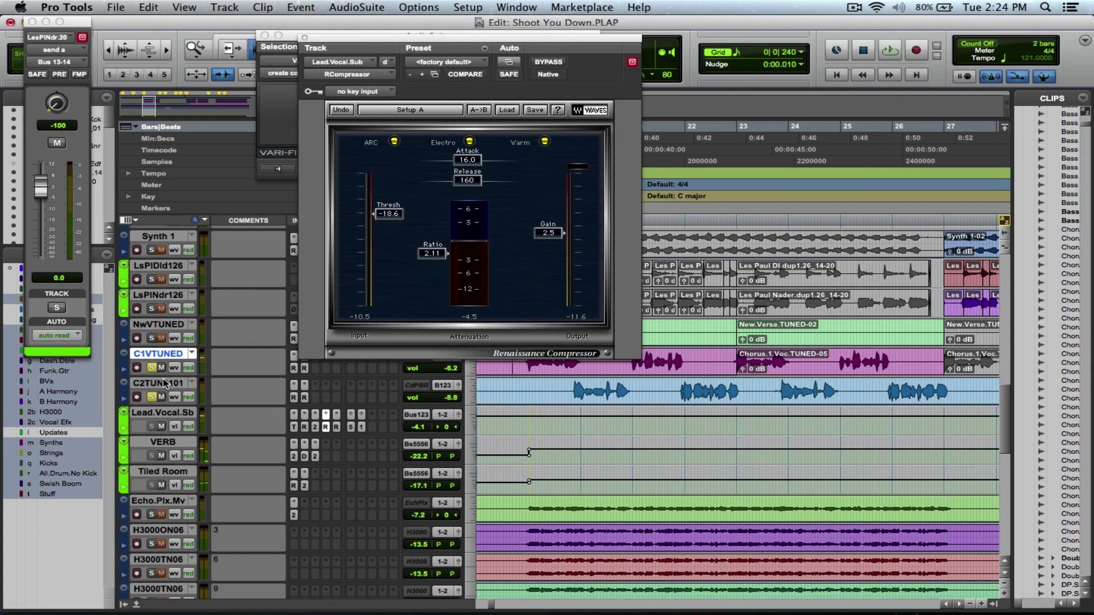
Select the Lead.Vocal.Sb track, review its inserts from Trim to RVox, and play the soloed chorus vocals through them
{"action": "left_click", "coordinate": [163, 383]}
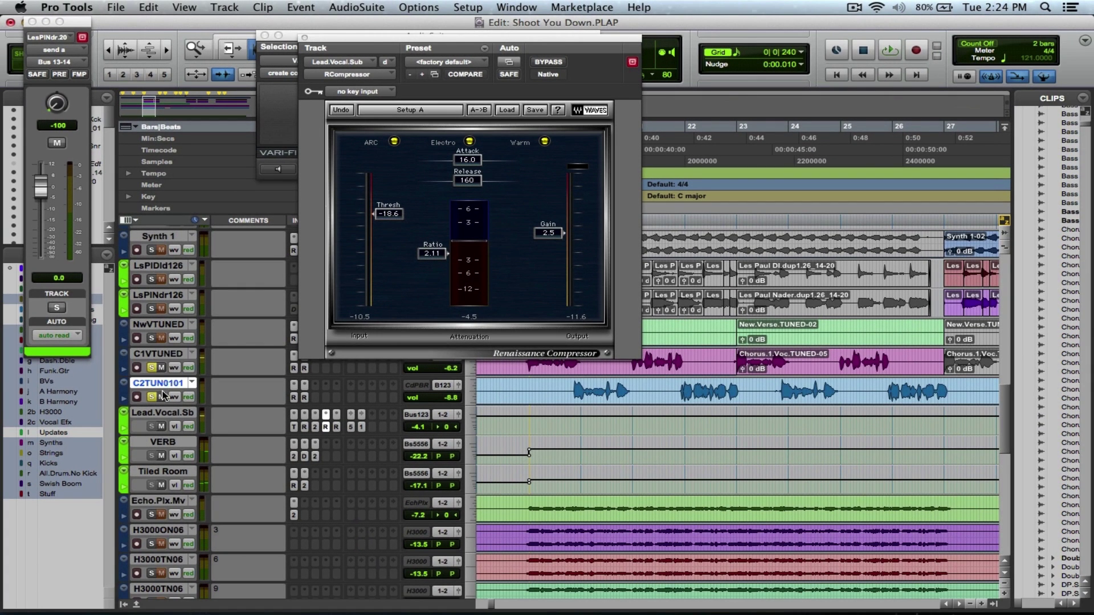
{"action": "left_click", "coordinate": [164, 413]}
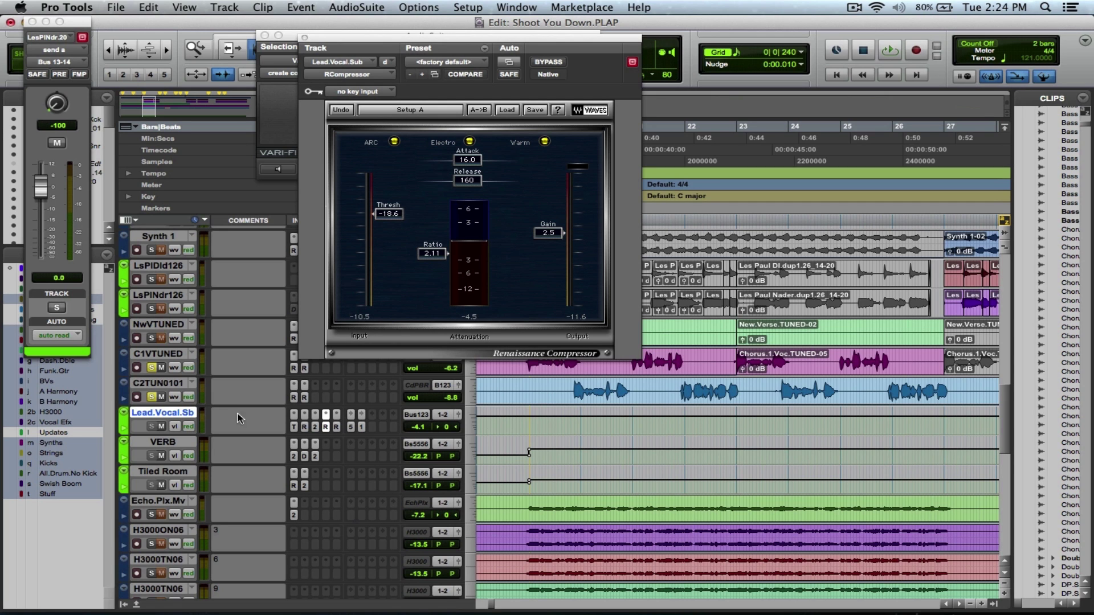
{"action": "left_click", "coordinate": [294, 427]}
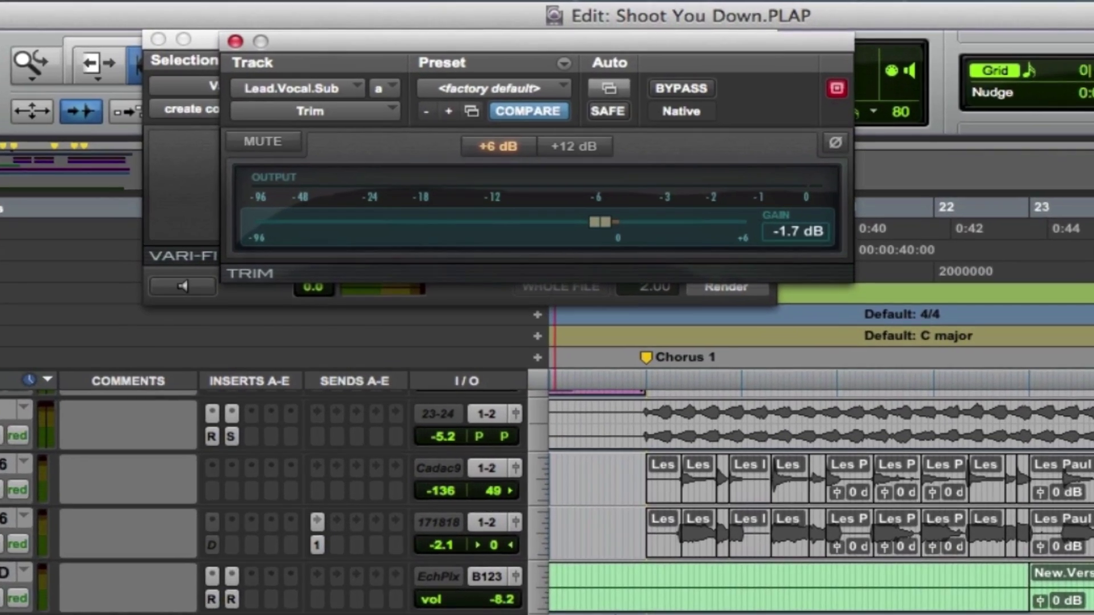
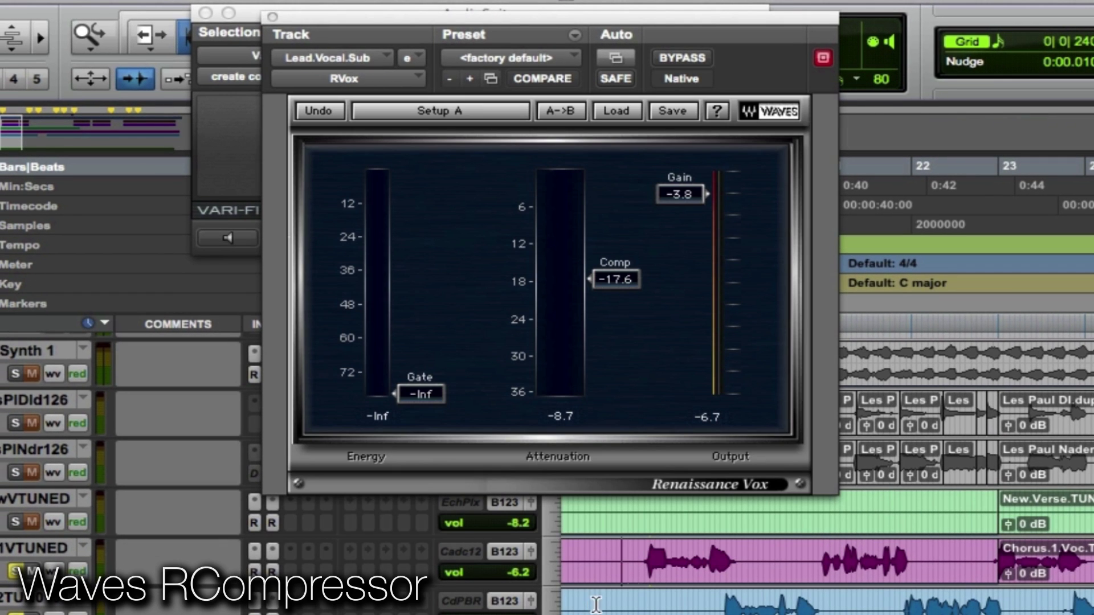
{"action": "key", "text": "space"}
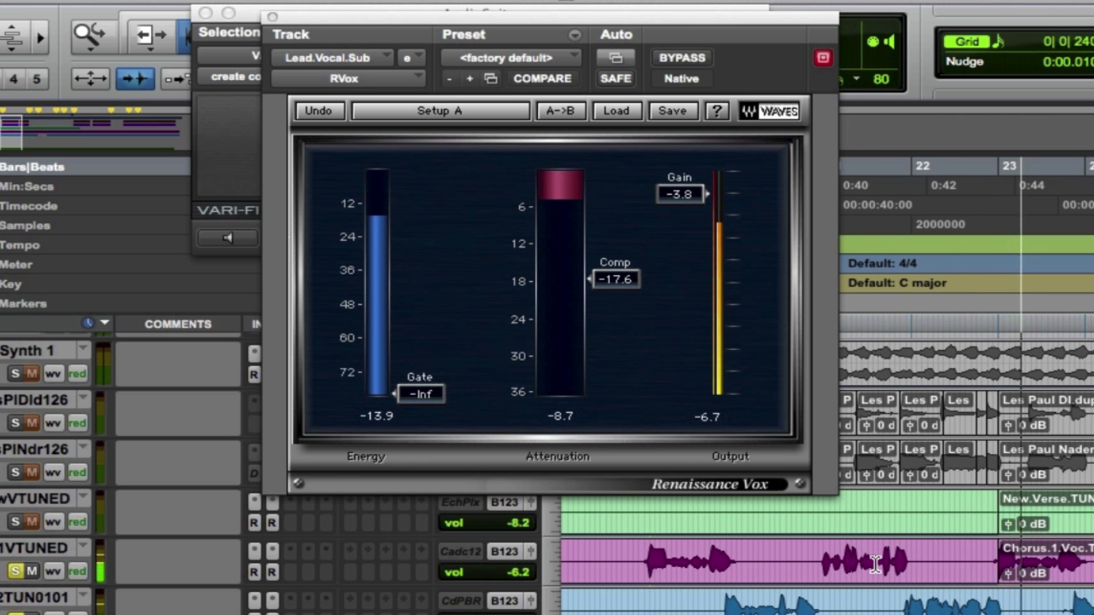
{"action": "key", "text": "space"}
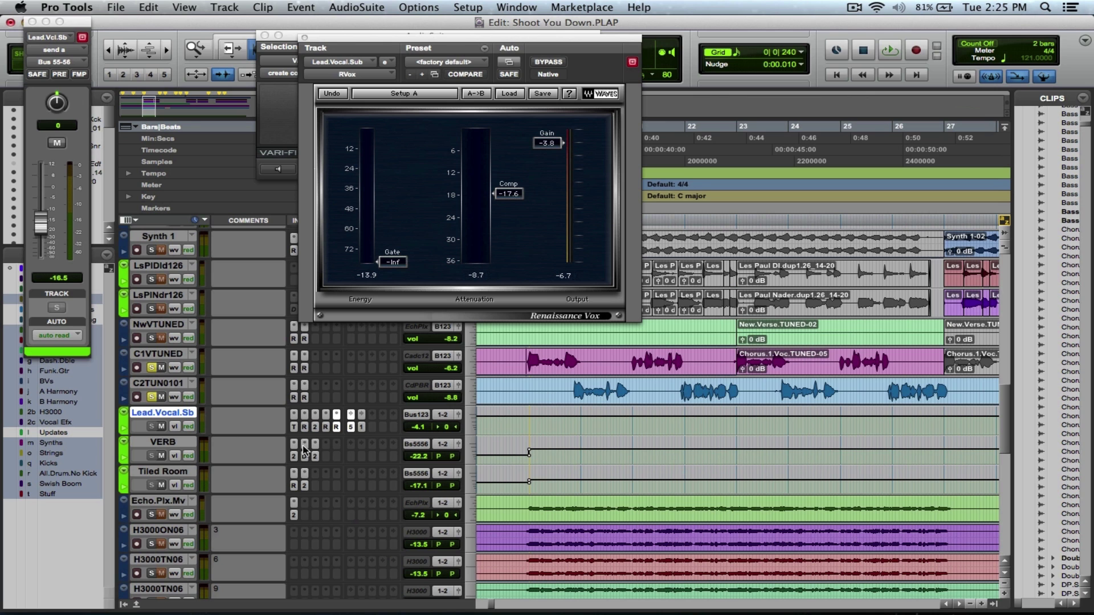
Review the VERB track's inserts through MV2, save the session, and open the RVerb on the Tiled Room track
{"action": "left_click", "coordinate": [158, 445]}
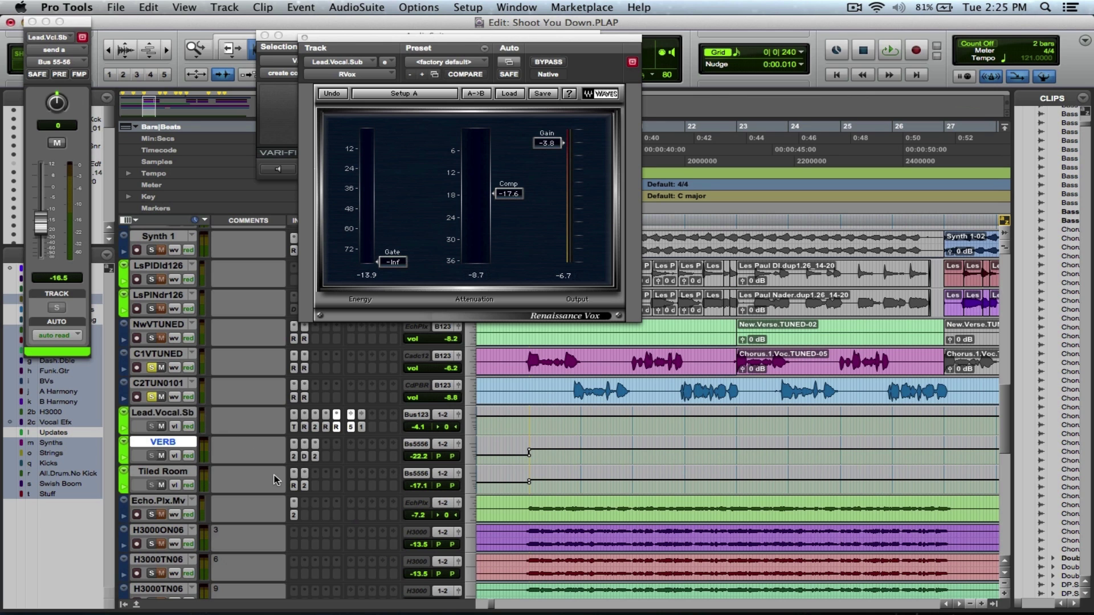
{"action": "left_click", "coordinate": [297, 459]}
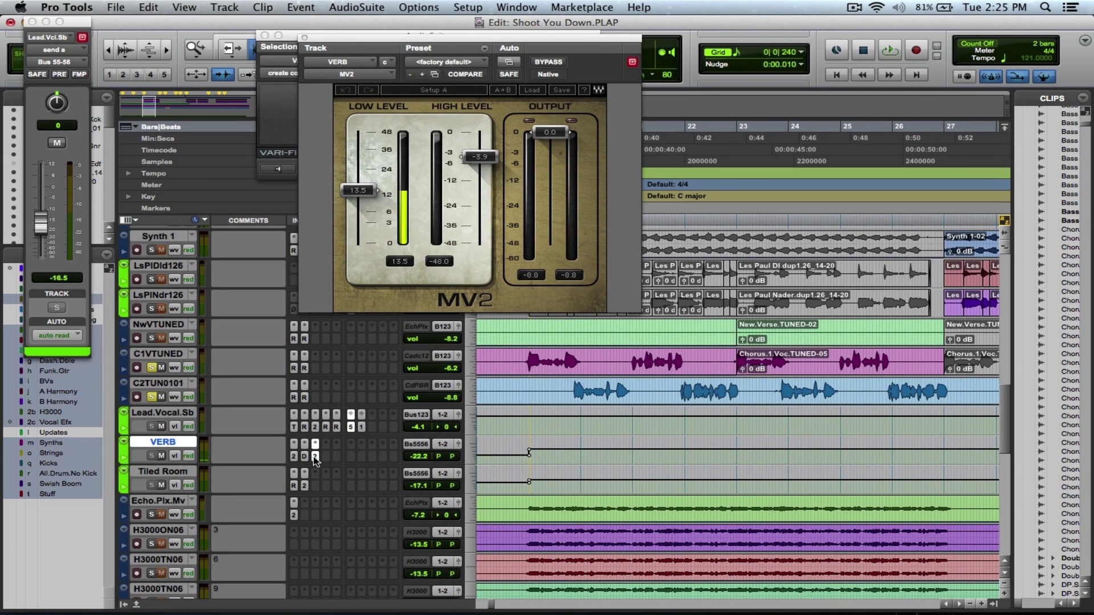
{"action": "key", "text": "super+s"}
{"action": "left_click", "coordinate": [296, 486]}
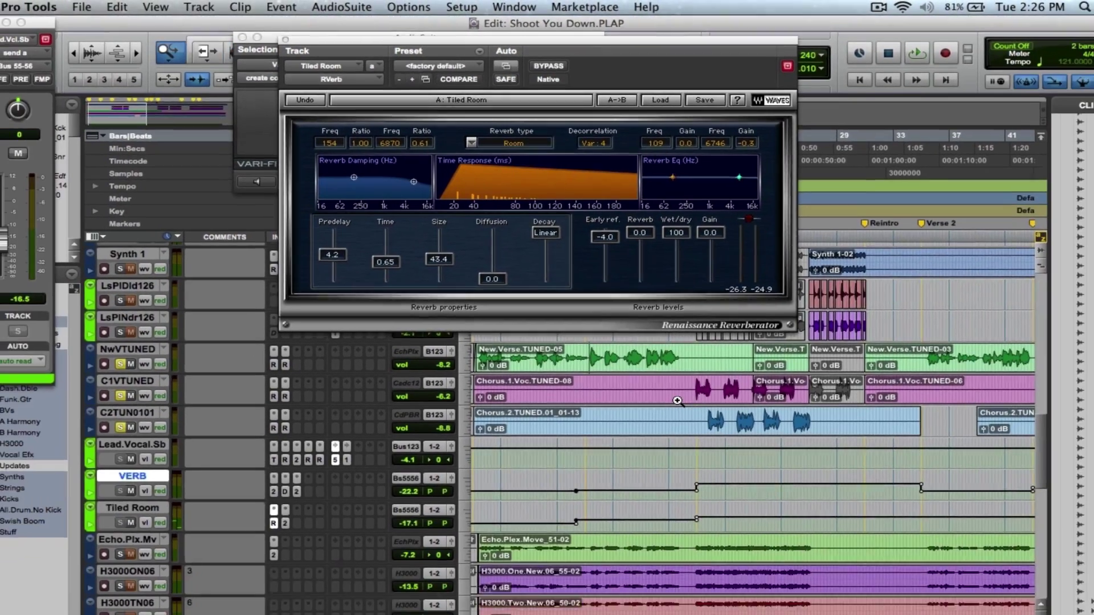
Solo the Echo.Plx.Mv tape delay track, audition it from 18|4|480, and save the session
{"action": "left_click", "coordinate": [677, 400]}
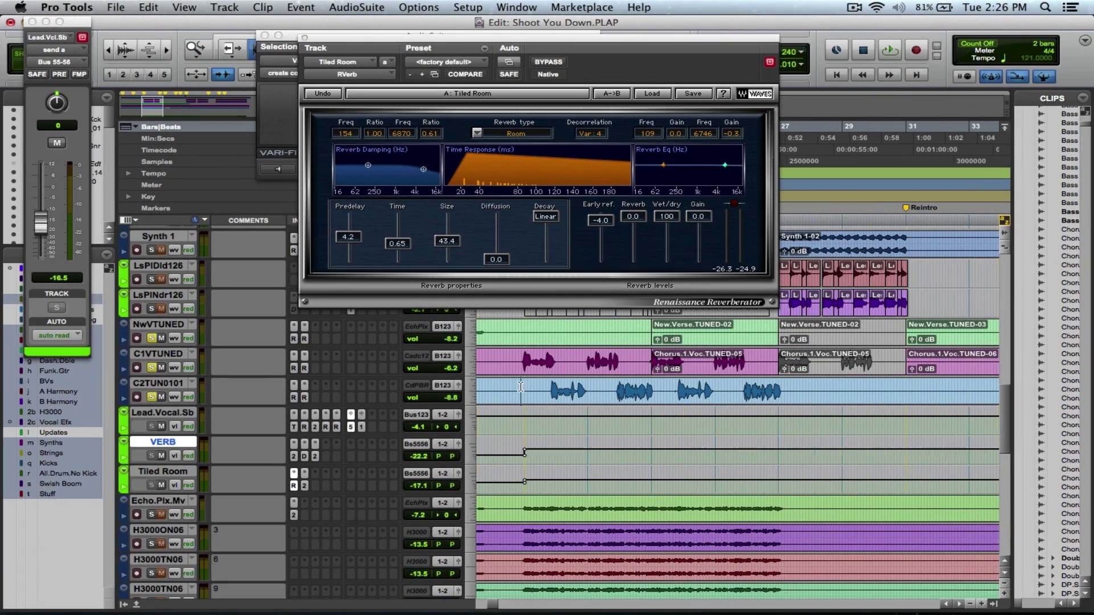
{"action": "left_click", "coordinate": [151, 514]}
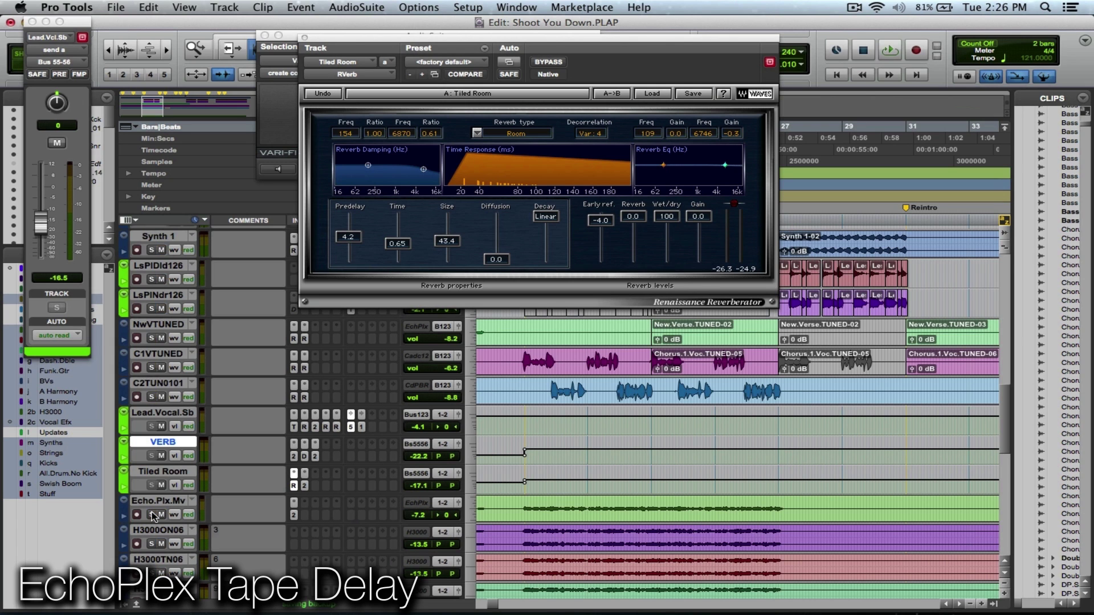
{"action": "key", "text": "space"}
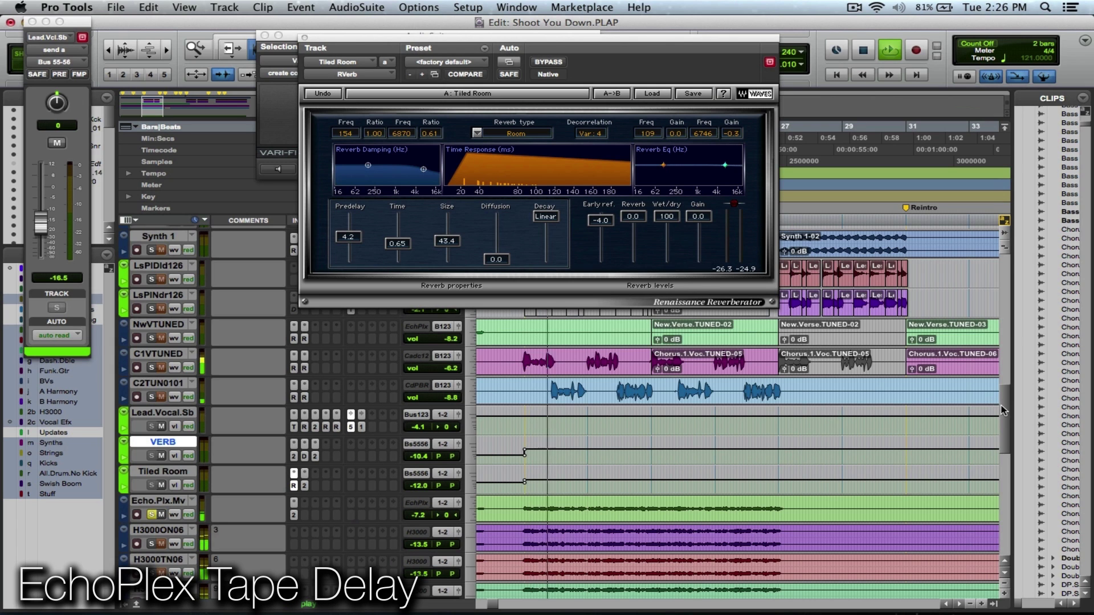
{"action": "scroll", "coordinate": [995, 416], "scroll_direction": "down", "scroll_amount": 2}
{"action": "key", "text": "space"}
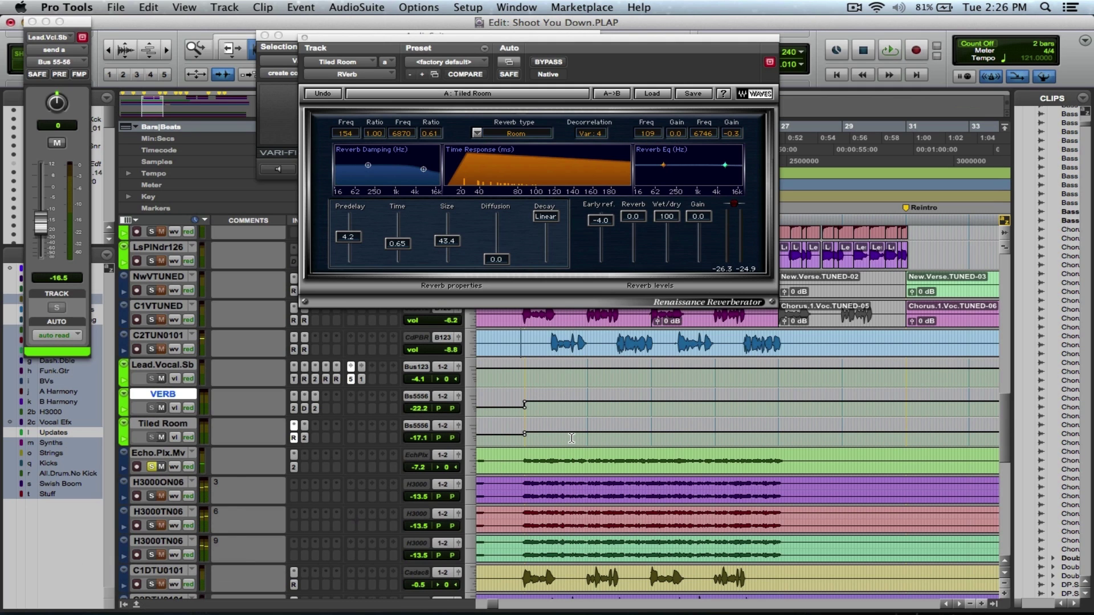
{"action": "key", "text": "super+s"}
Close the RVerb and Vari-Fi windows, and solo the three H3000 tracks in place of Echo.Plx.Mv
{"action": "left_click", "coordinate": [305, 38]}
{"action": "left_click", "coordinate": [265, 36]}
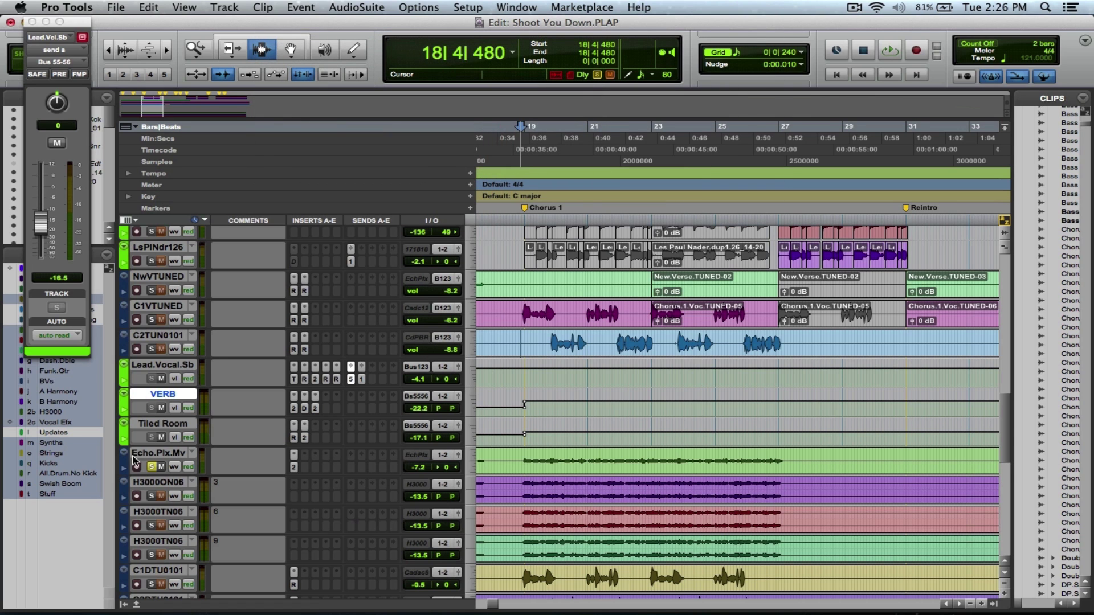
{"action": "left_click", "coordinate": [152, 496]}
{"action": "left_click", "coordinate": [152, 466]}
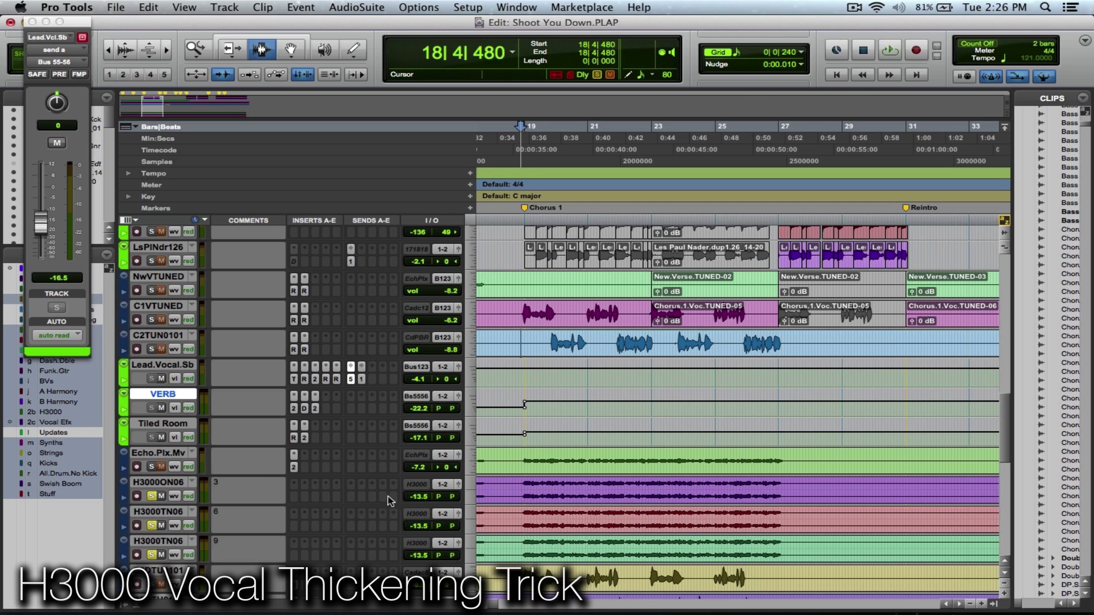
Place the playback start at 18|4|720 and audition the three soloed H3000 tracks in Chorus 1
{"action": "left_click", "coordinate": [522, 494]}
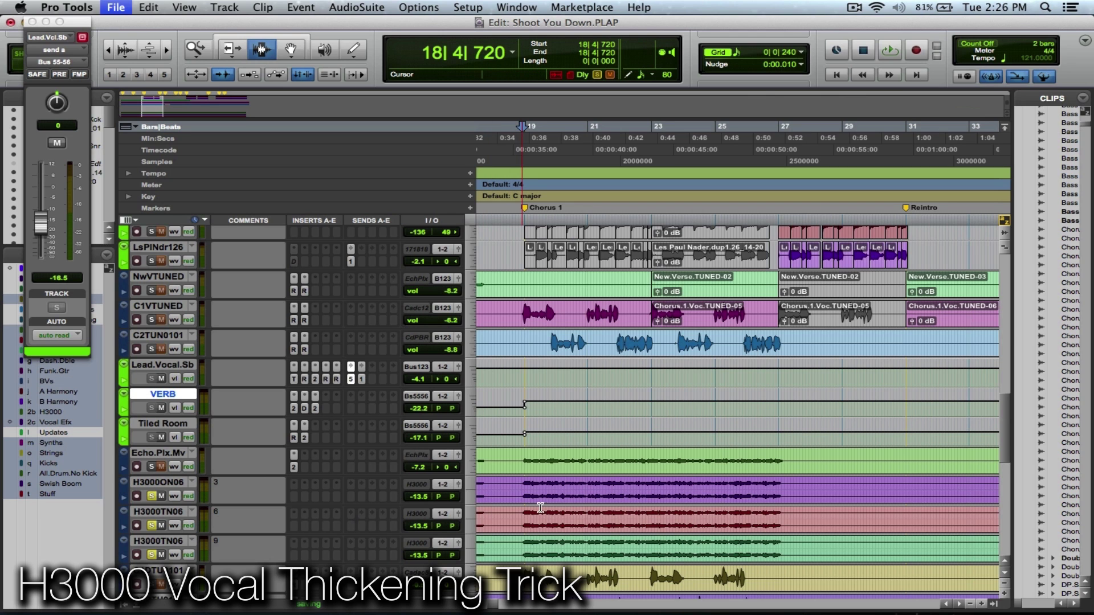
{"action": "key", "text": "F5"}
{"action": "left_click_drag", "start_coordinate": [517, 489], "coordinate": [774, 529]}
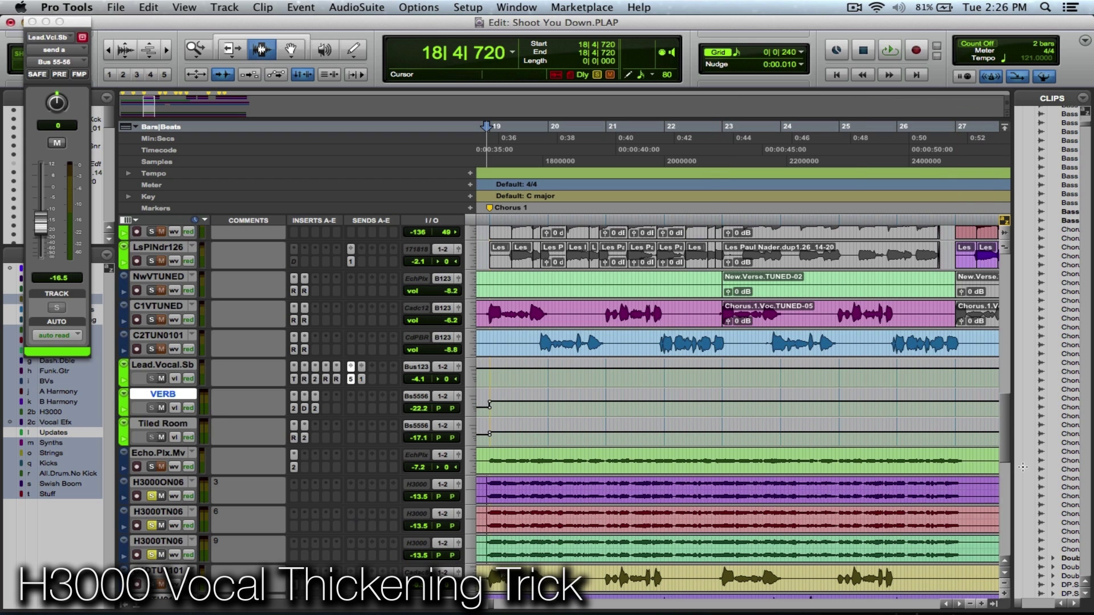
{"action": "scroll", "coordinate": [1007, 450], "scroll_direction": "down", "scroll_amount": 1}
{"action": "scroll", "coordinate": [1006, 460], "scroll_direction": "down", "scroll_amount": 1}
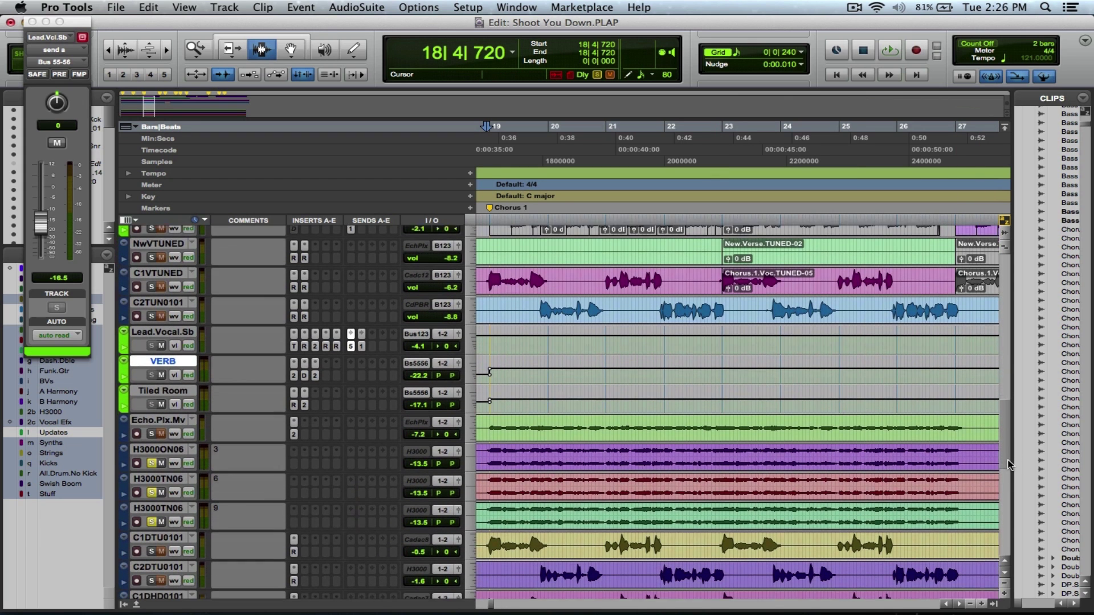
{"action": "scroll", "coordinate": [1008, 466], "scroll_direction": "down", "scroll_amount": 1}
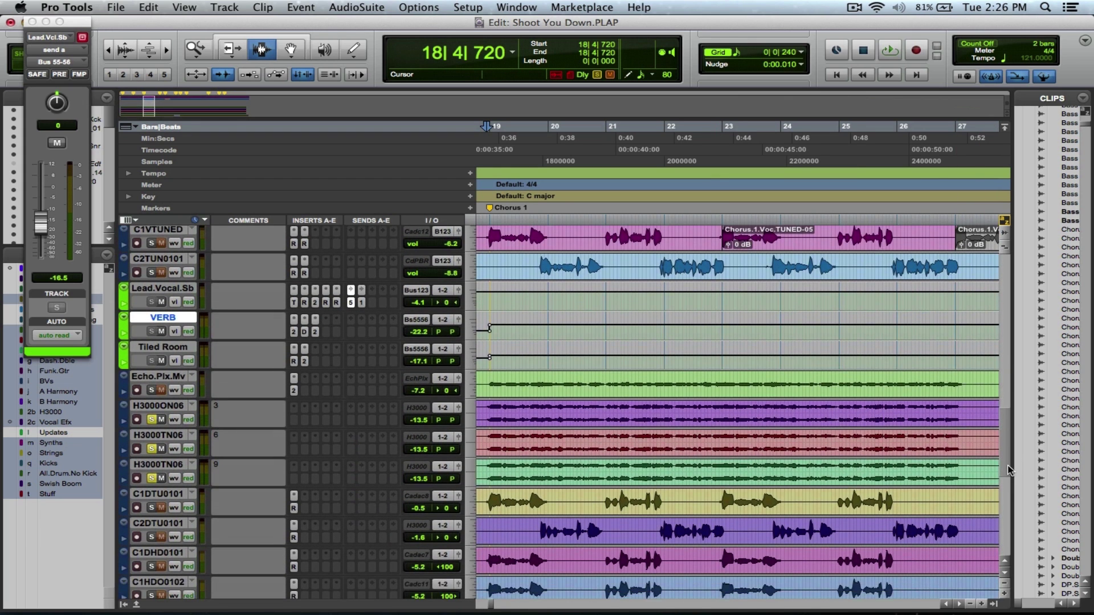
{"action": "scroll", "coordinate": [1008, 470], "scroll_direction": "down", "scroll_amount": 1}
{"action": "key", "text": "space"}
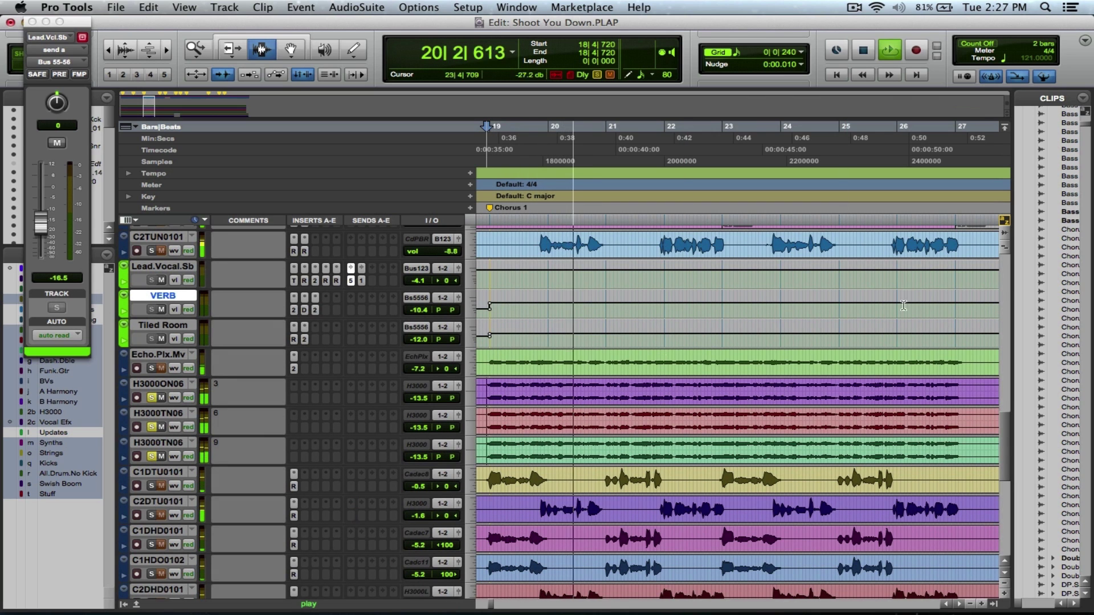
{"action": "key", "text": "space"}
Add C1VTUNED, C2TUN0101 and Echo.Plx.Mv to the H3000 solos, and play the chorus vocals with their effects
{"action": "scroll", "coordinate": [1002, 422], "scroll_direction": "up", "scroll_amount": 2}
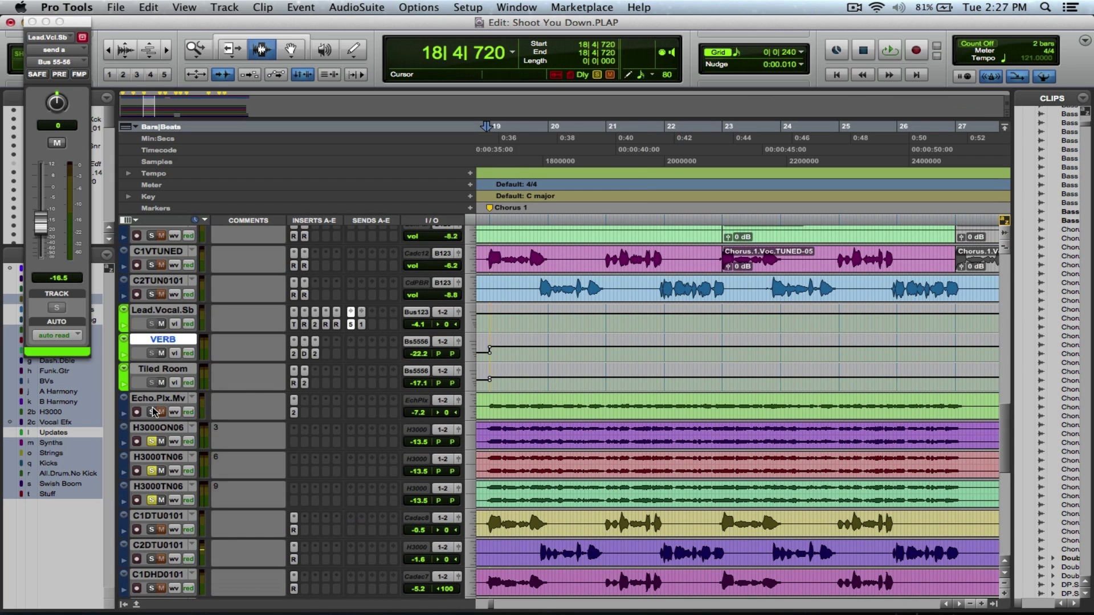
{"action": "left_click", "coordinate": [152, 265]}
{"action": "left_click", "coordinate": [153, 295]}
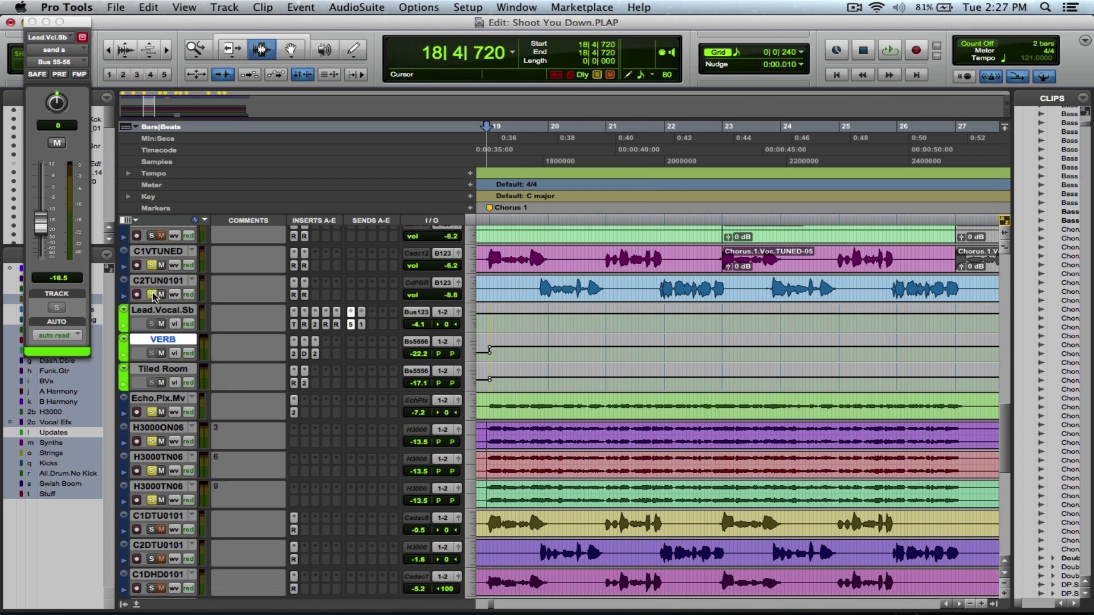
{"action": "key", "text": "space"}
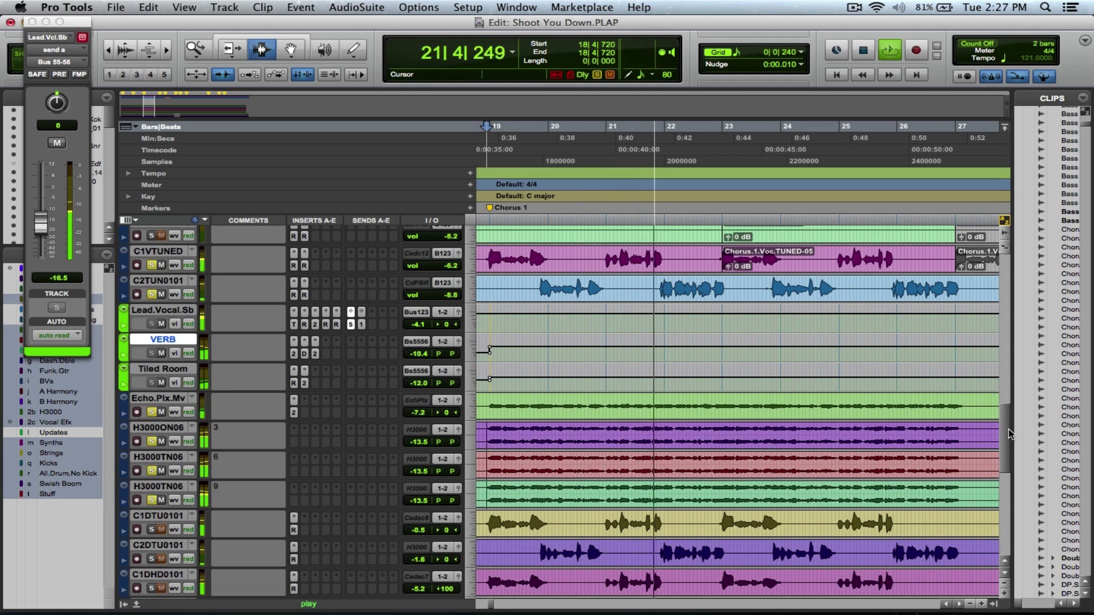
{"action": "scroll", "coordinate": [1008, 405], "scroll_direction": "up", "scroll_amount": 5}
{"action": "scroll", "coordinate": [1009, 401], "scroll_direction": "up", "scroll_amount": 7}
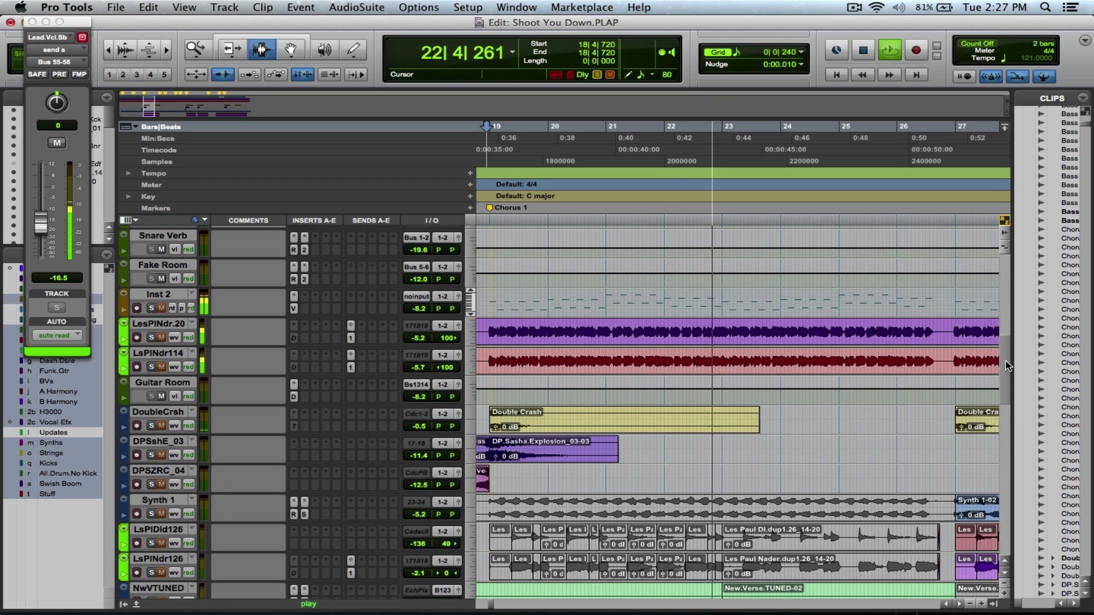
{"action": "key", "text": "space"}
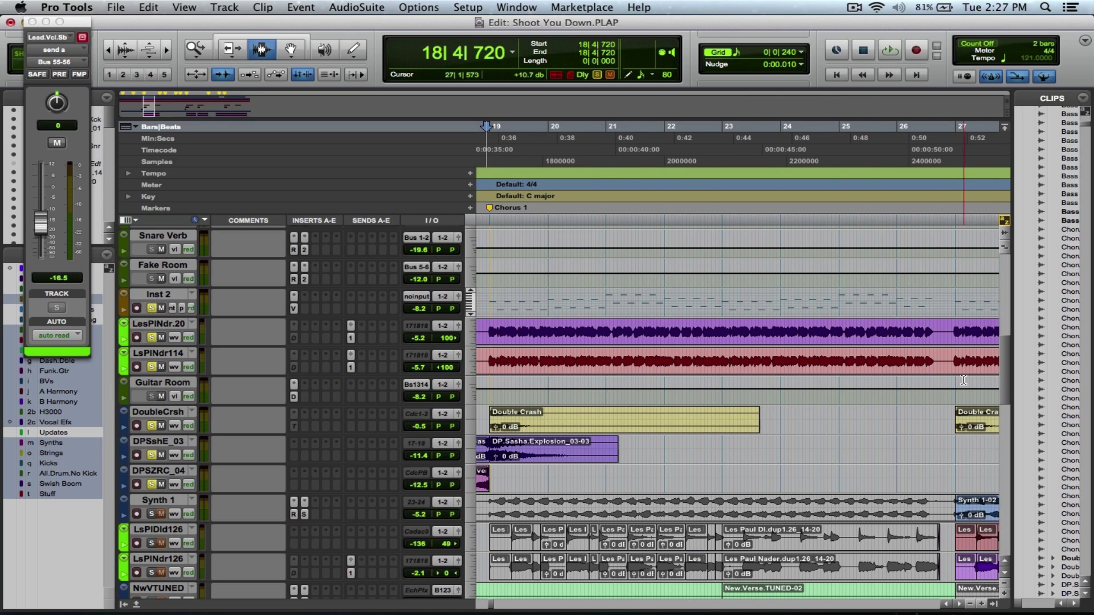
Solo the drums, guitars, Inst 2 and SynthK2_01 alongside the vocals, play the chorus from 18|4|720, and save the session
{"action": "left_click_drag", "start_coordinate": [1006, 381], "coordinate": [1007, 344]}
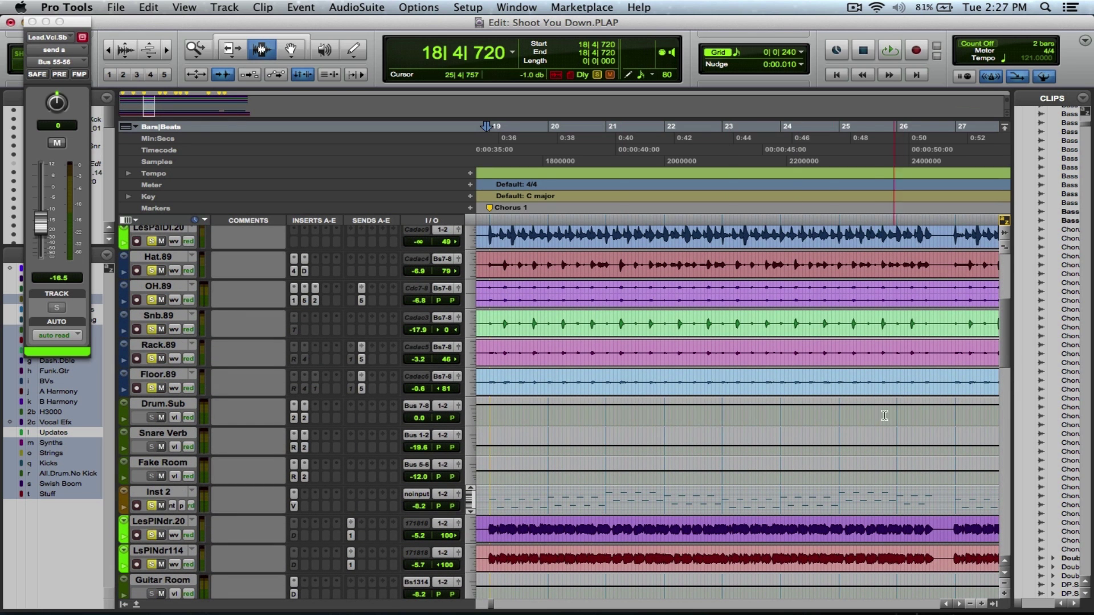
{"action": "left_click_drag", "start_coordinate": [1004, 358], "coordinate": [1004, 305]}
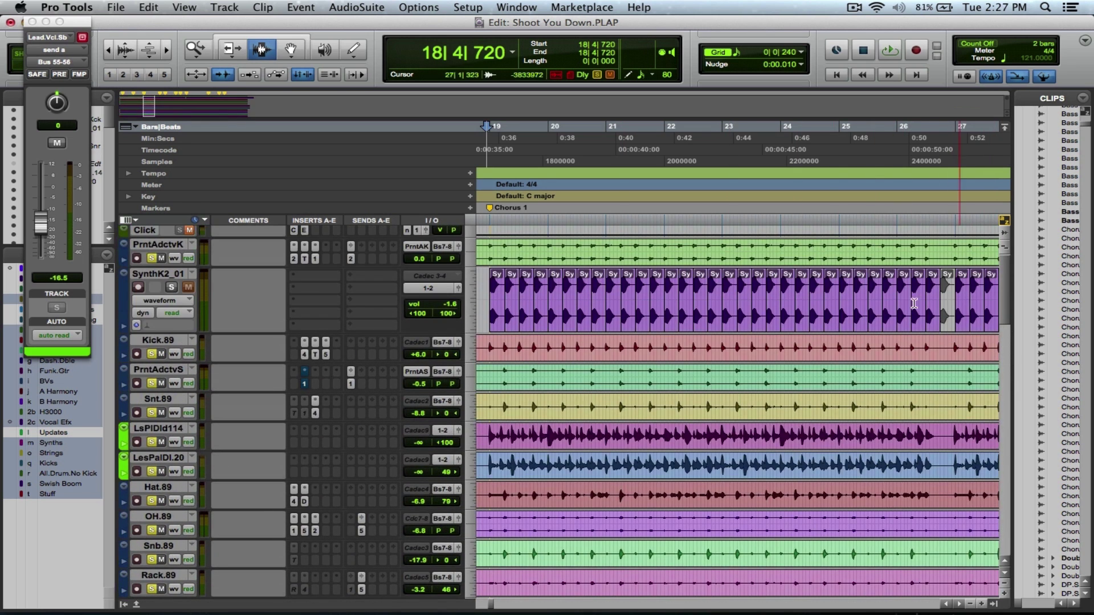
{"action": "key", "text": "space"}
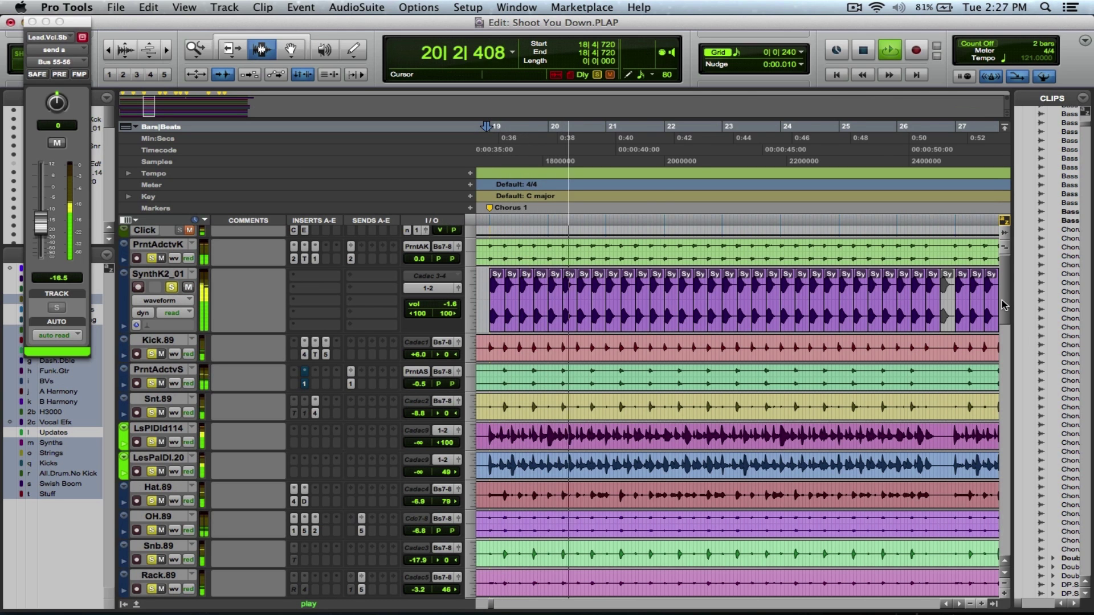
{"action": "key", "text": "r"}
{"action": "key", "text": "super+s"}
{"action": "key", "text": "F5"}
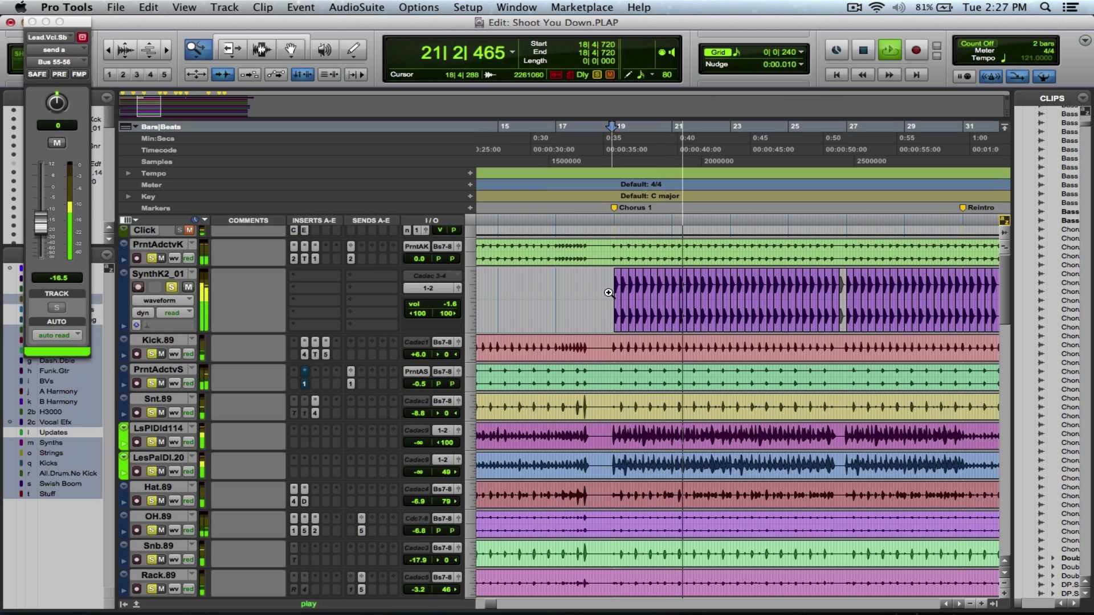
{"action": "left_click", "coordinate": [888, 293]}
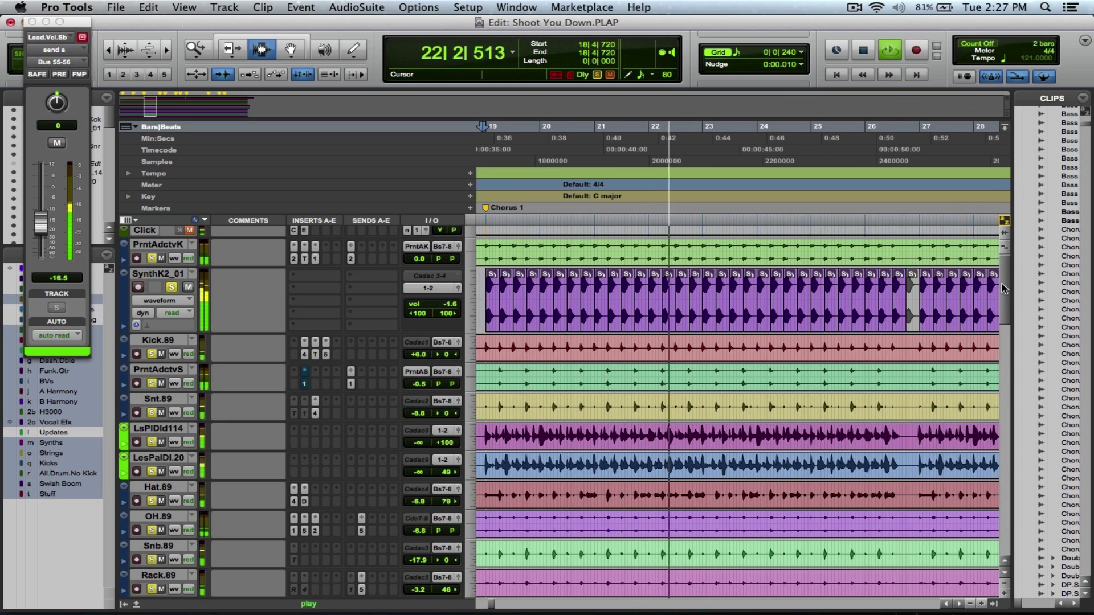
Add the C1DTU0101 and C2DTU0101 vocal doubles to the solos, and inspect their RCompressor inserts during chorus playback
{"action": "scroll", "coordinate": [1008, 299], "scroll_direction": "down", "scroll_amount": 2}
{"action": "scroll", "coordinate": [1007, 297], "scroll_direction": "down", "scroll_amount": 15}
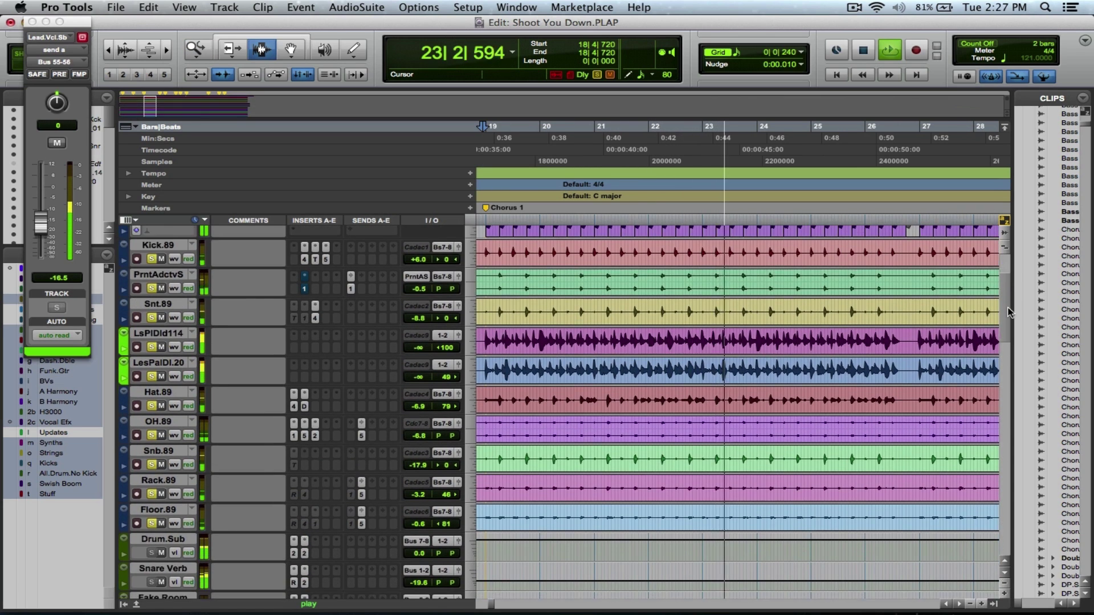
{"action": "scroll", "coordinate": [1015, 398], "scroll_direction": "down", "scroll_amount": 10}
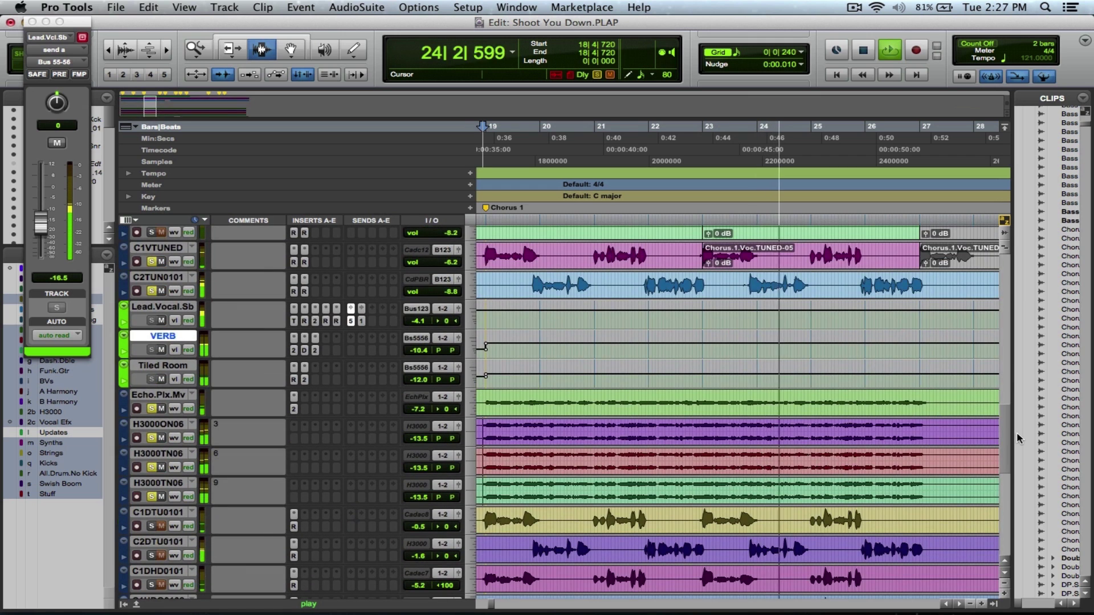
{"action": "scroll", "coordinate": [1020, 459], "scroll_direction": "down", "scroll_amount": 10}
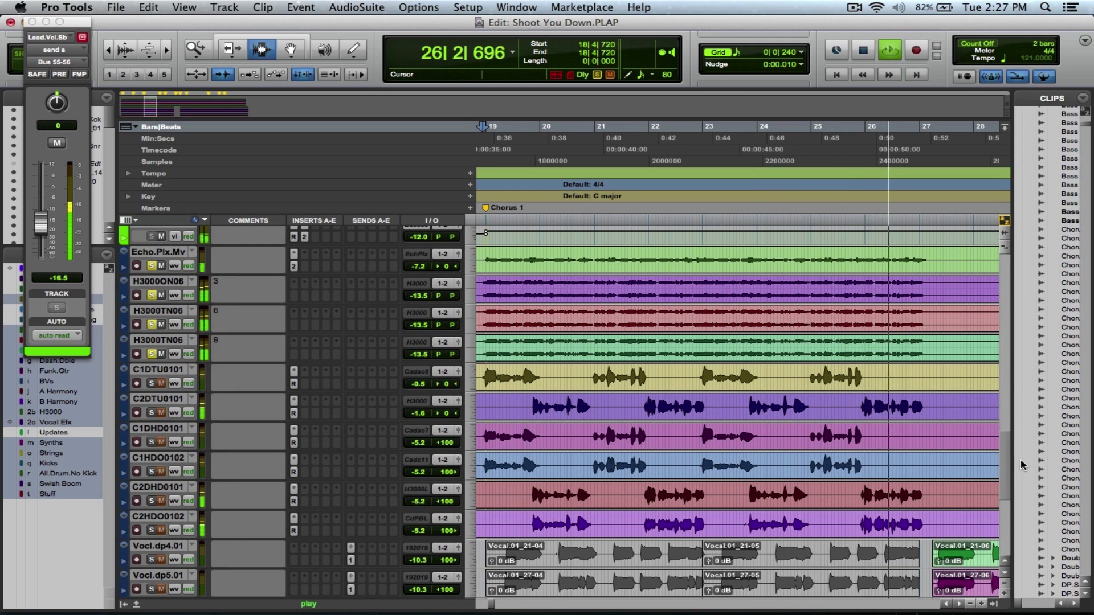
{"action": "key", "text": "space"}
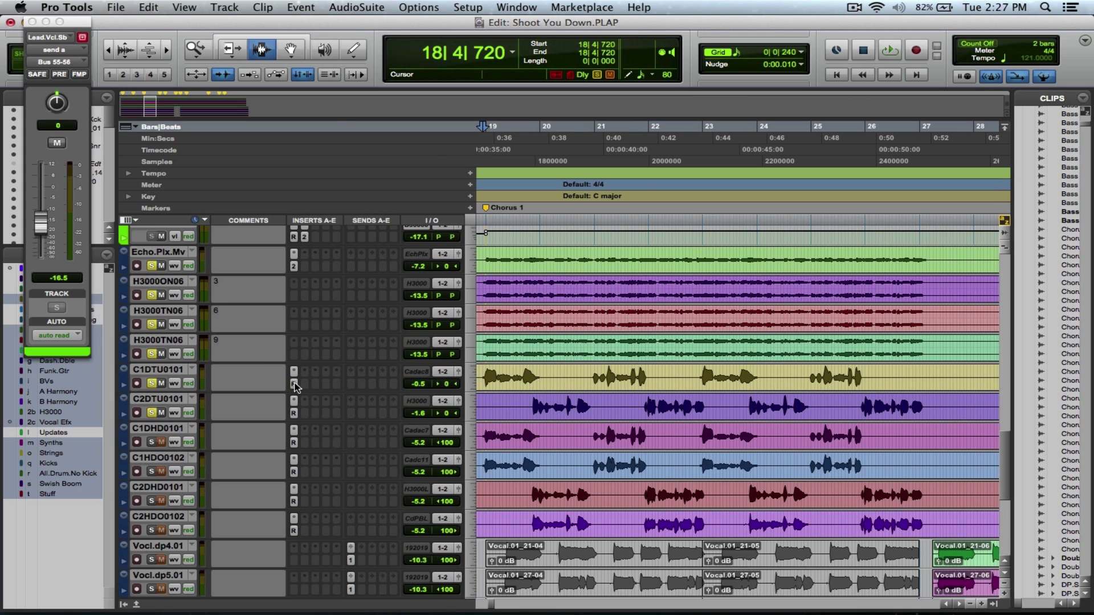
{"action": "left_click", "coordinate": [294, 385]}
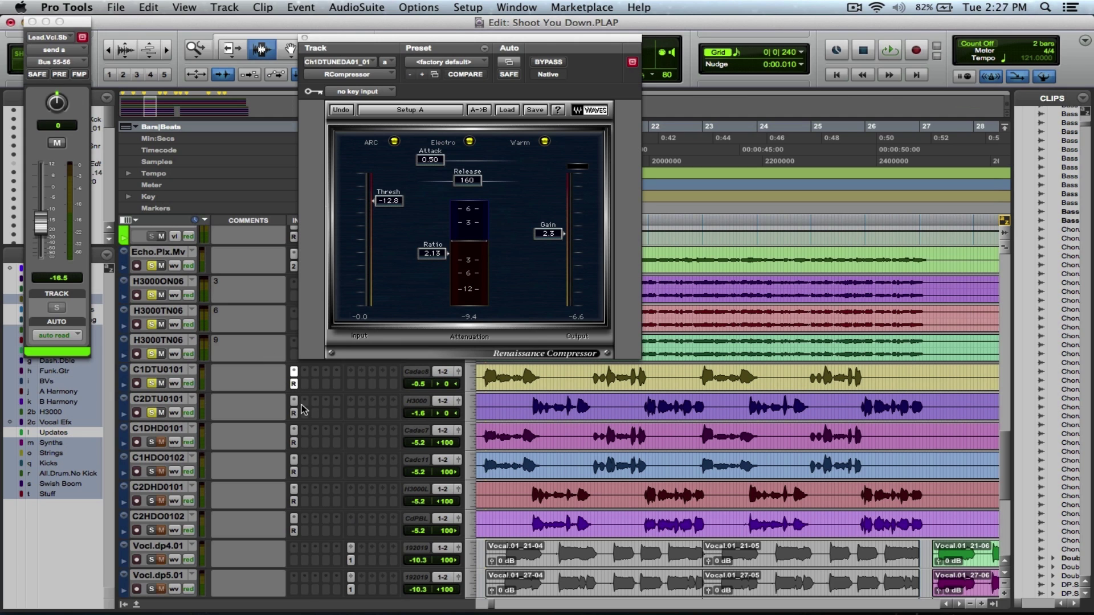
{"action": "key", "text": "space"}
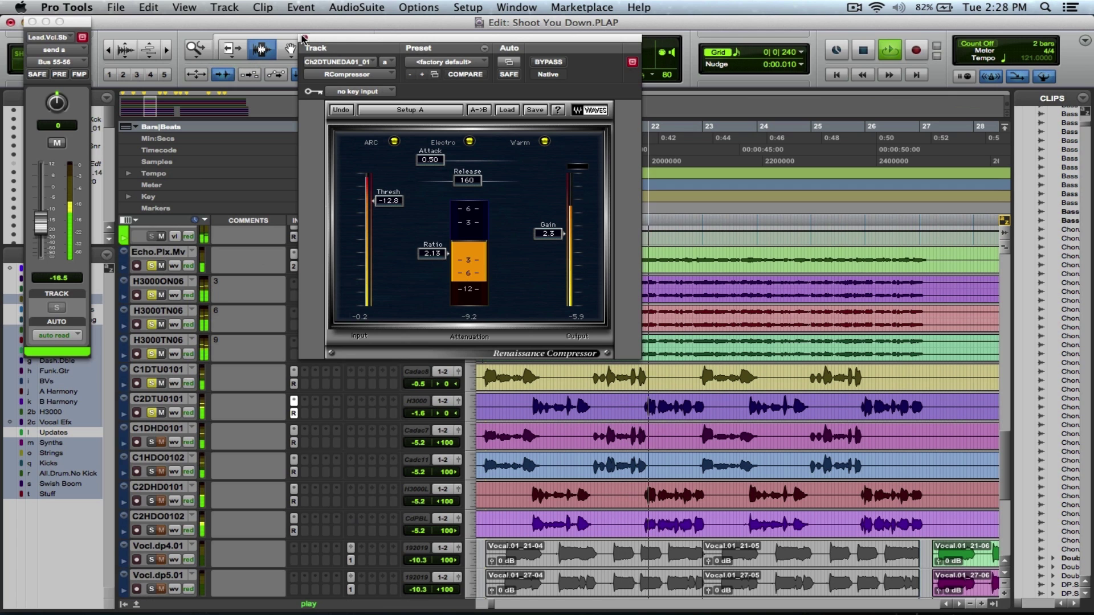
{"action": "left_click", "coordinate": [303, 38]}
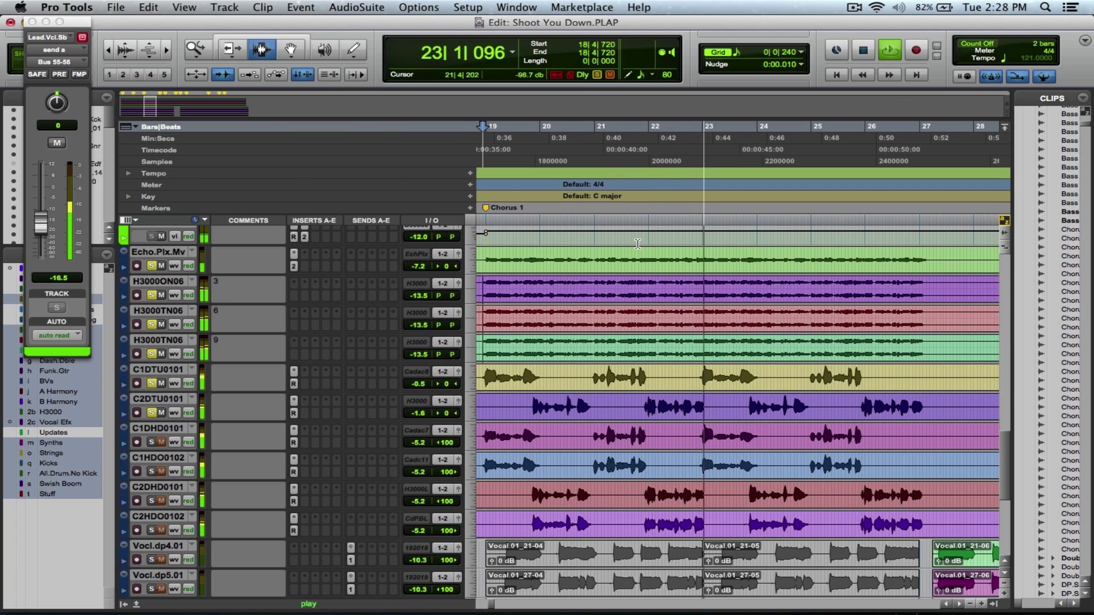
{"action": "key", "text": "space"}
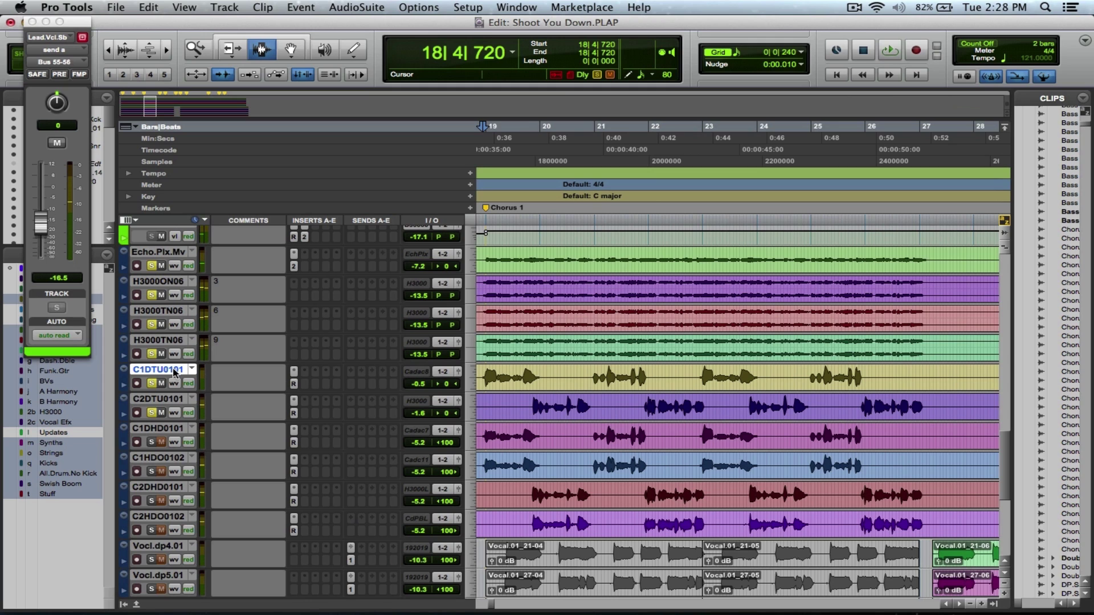
Select the C1DTU0101 and C2DTU0101 tracks and play the chorus with these doubles in the soloed mix
{"action": "left_click", "coordinate": [164, 400]}
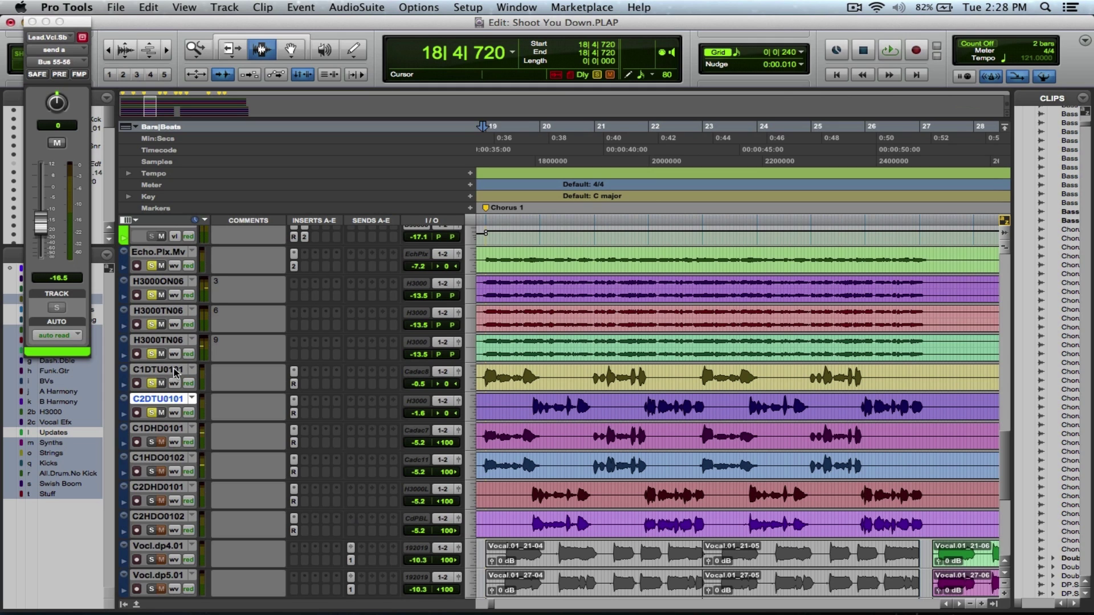
{"action": "left_click", "coordinate": [174, 372]}
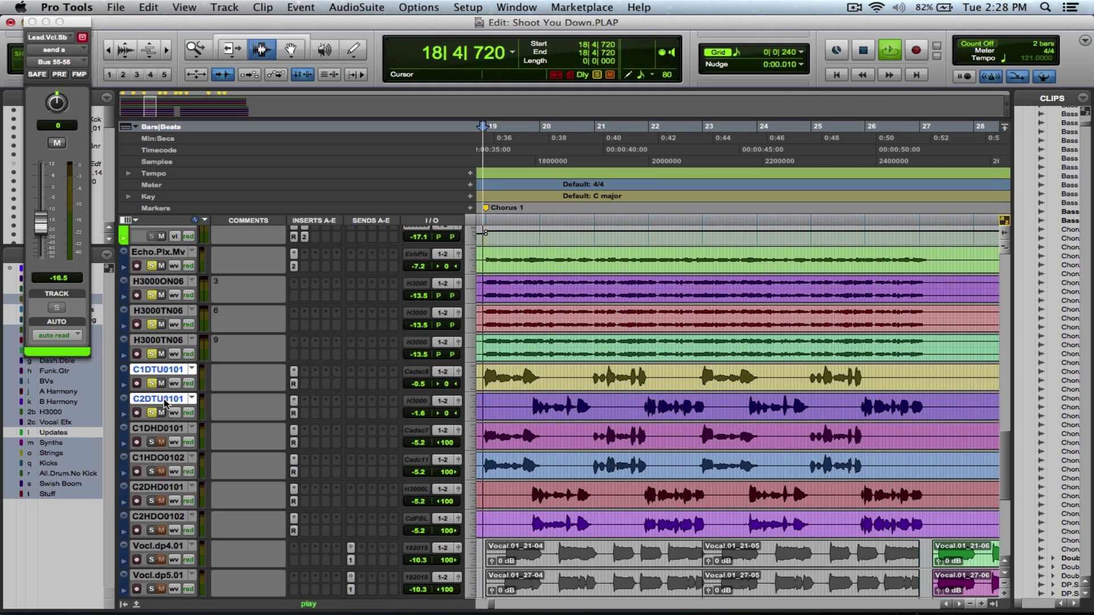
{"action": "key", "text": "space"}
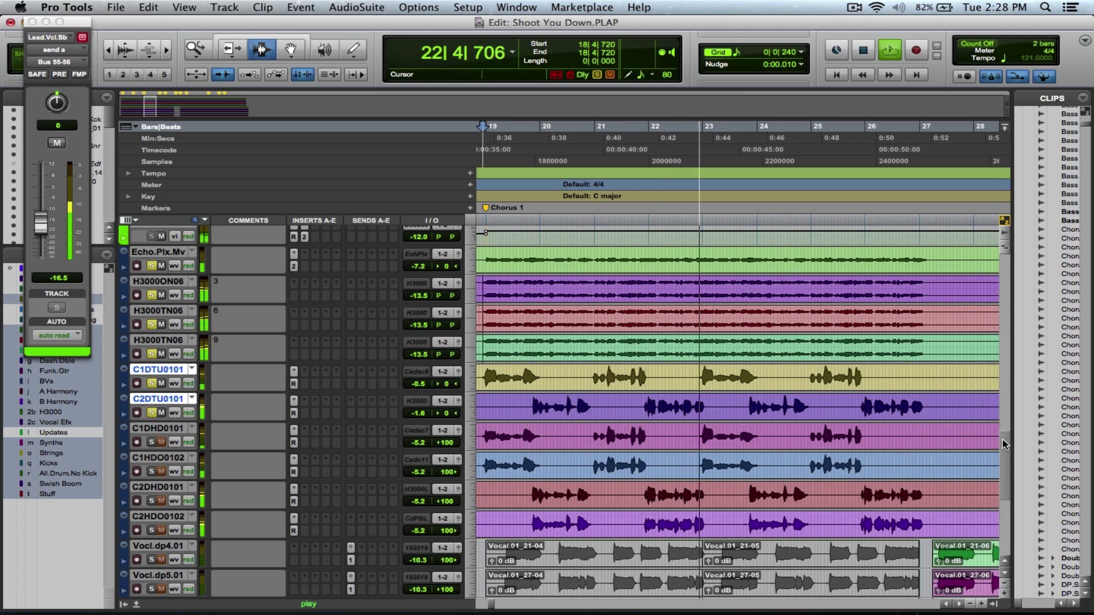
{"action": "key", "text": "space"}
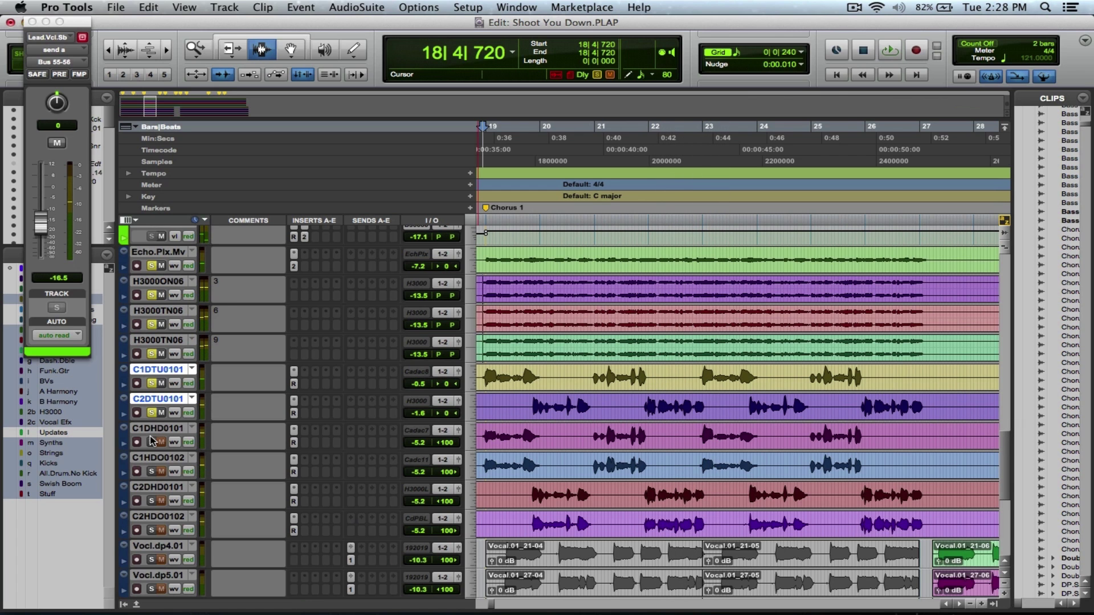
Solo only C1DHD0101, C1HDO0102, C2DHD0101 and C2HDO0102, and play these hard-panned doubles from 18|4|720
{"action": "key", "text": "space"}
{"action": "key", "text": "space"}
{"action": "left_click", "coordinate": [152, 442], "text": "alt"}
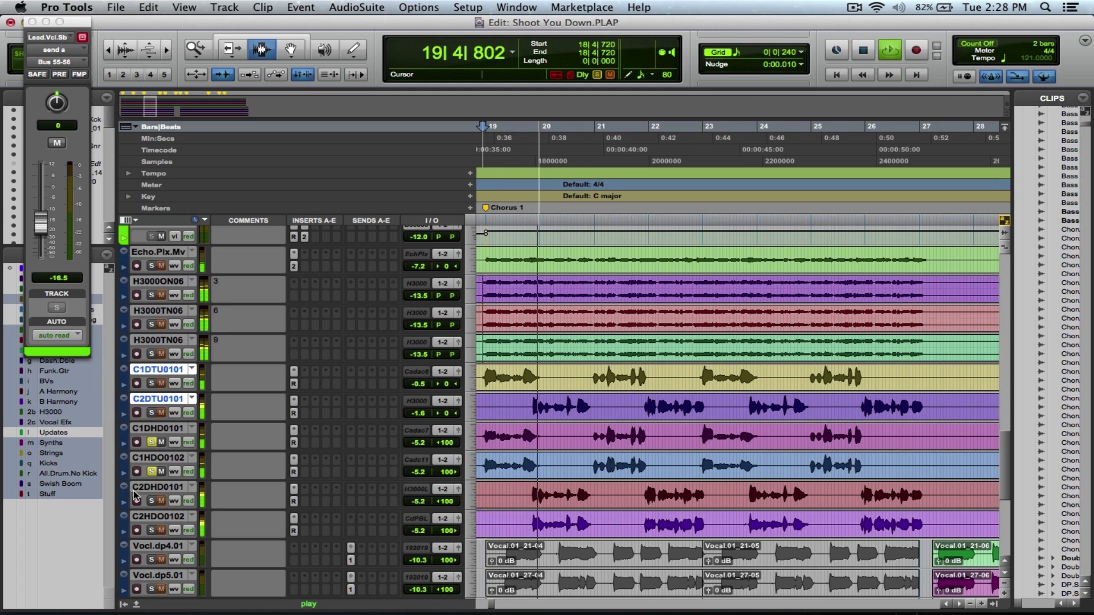
{"action": "key", "text": "space"}
{"action": "left_click", "coordinate": [152, 501]}
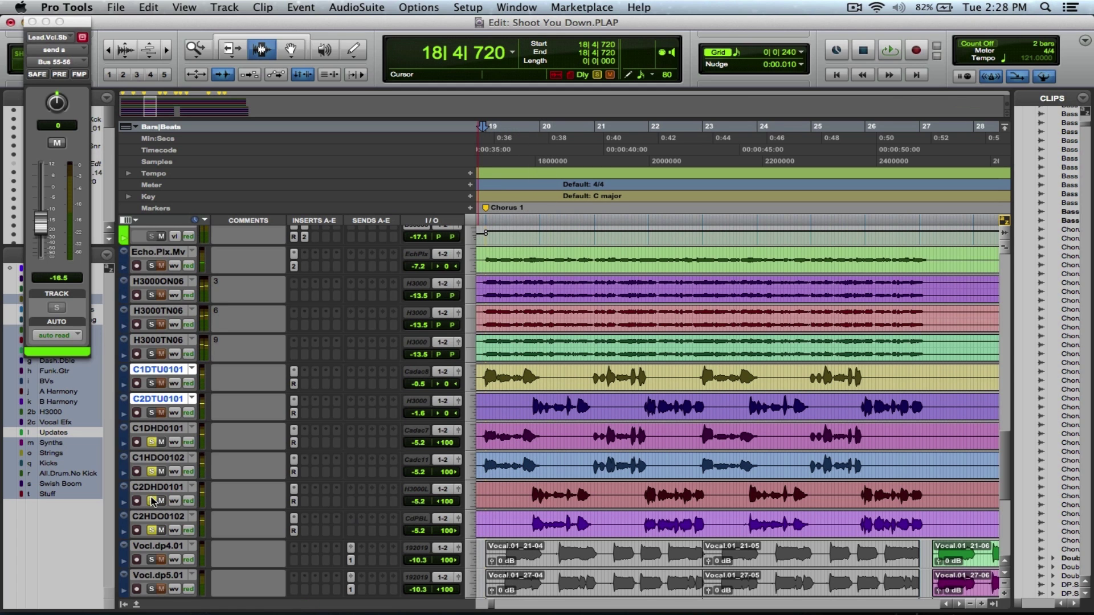
{"action": "key", "text": "space"}
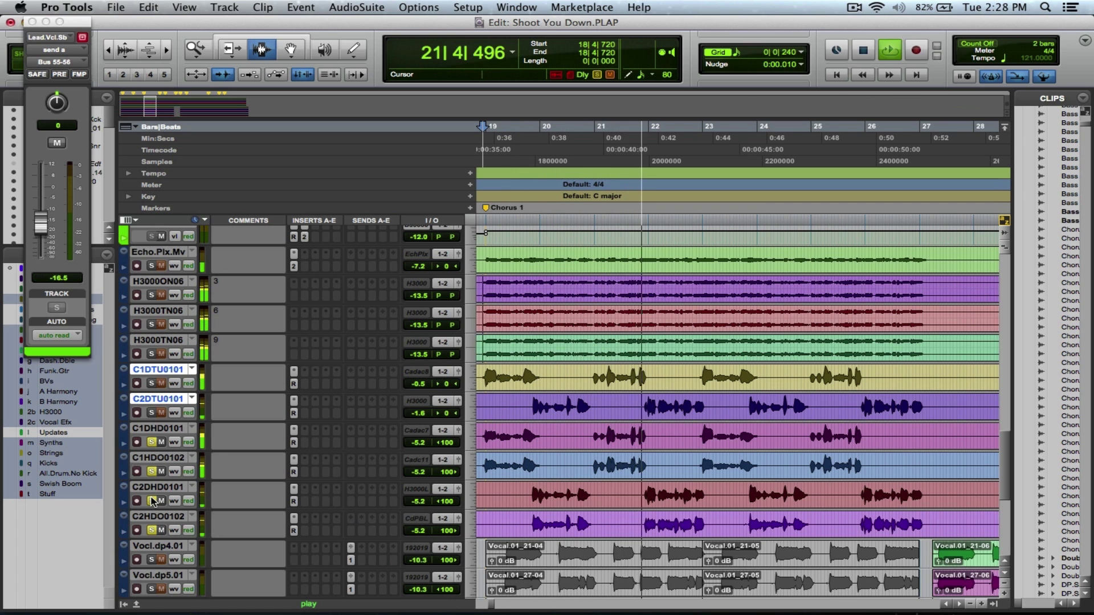
{"action": "key", "text": "space"}
Open the RCompressor on C1DHD0101, and select the C1DHD0101 and C1HDO0102 tracks in turn
{"action": "left_click", "coordinate": [293, 431]}
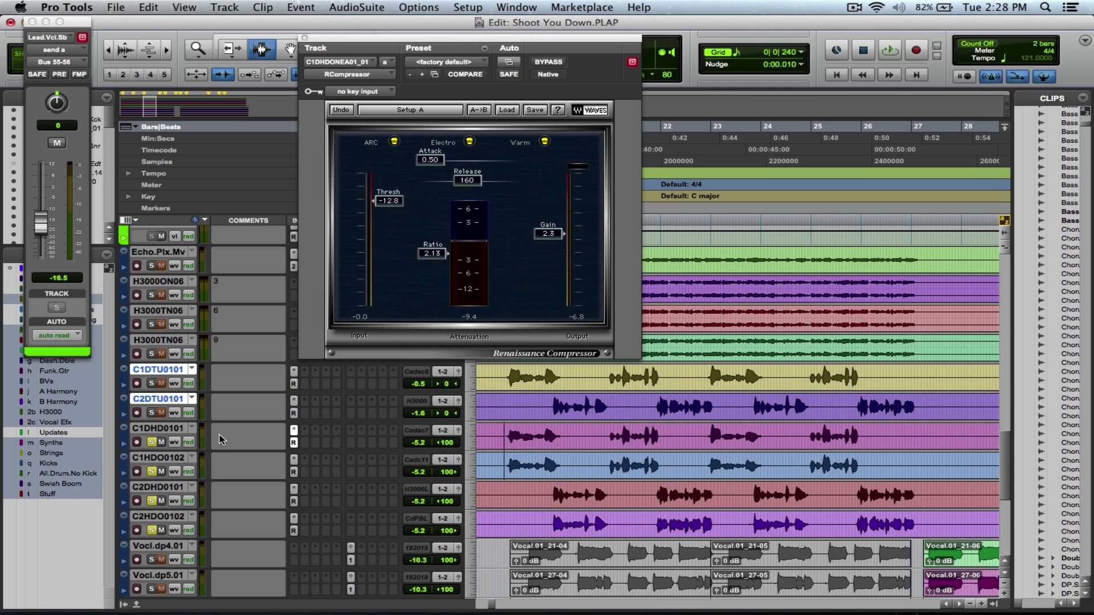
{"action": "left_click", "coordinate": [168, 427]}
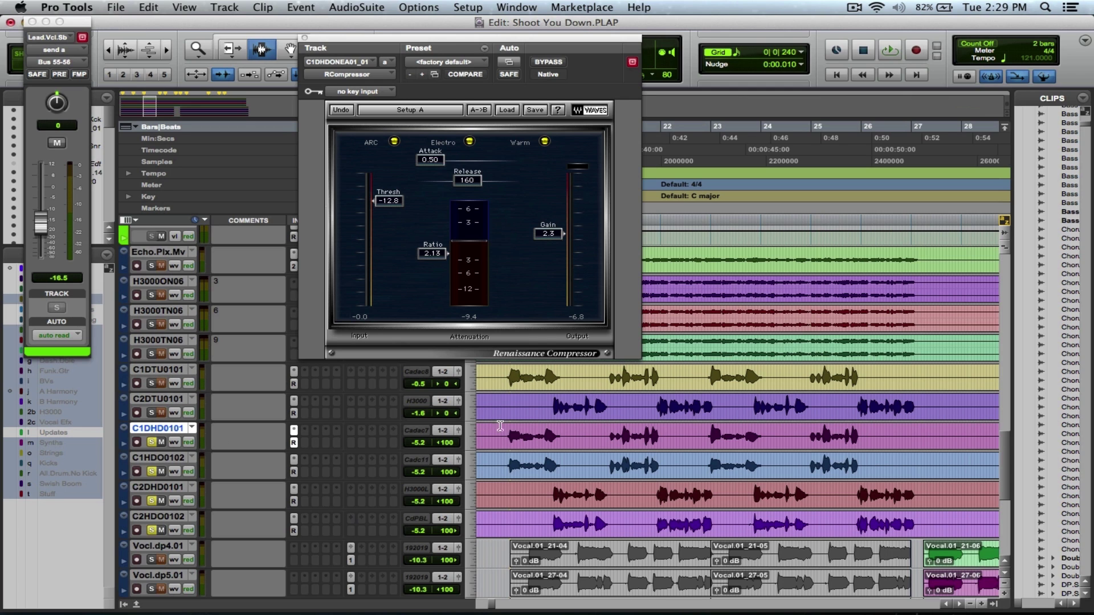
{"action": "left_click", "coordinate": [182, 464]}
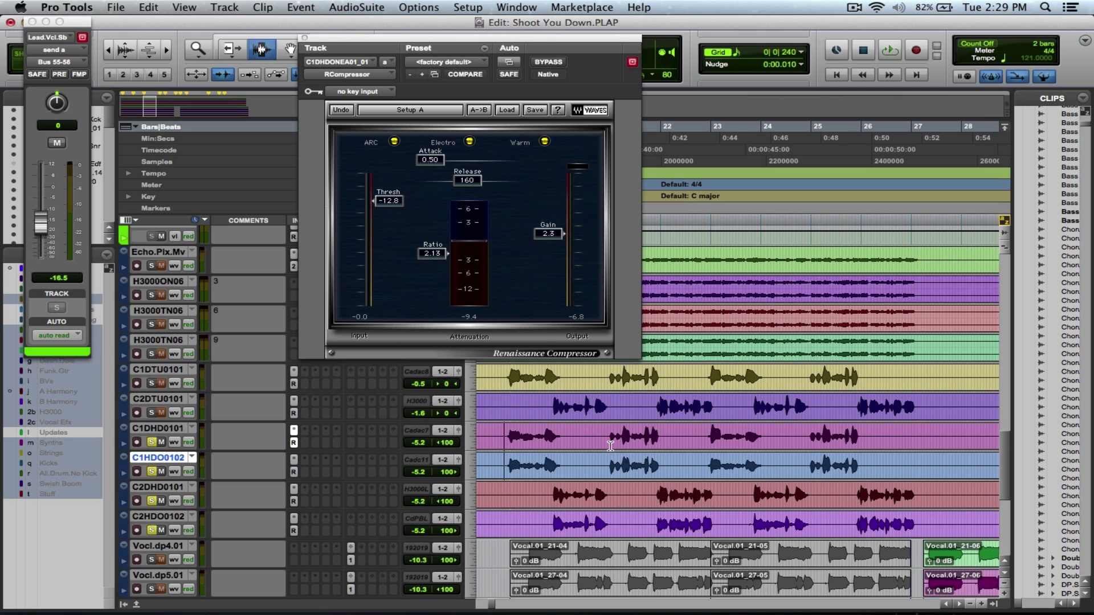
Add the C1VTUNED and C2TUN0101 lead vocals to the solos and play the chorus
{"action": "key", "text": "space"}
{"action": "scroll", "coordinate": [1009, 456], "scroll_direction": "up", "scroll_amount": 10}
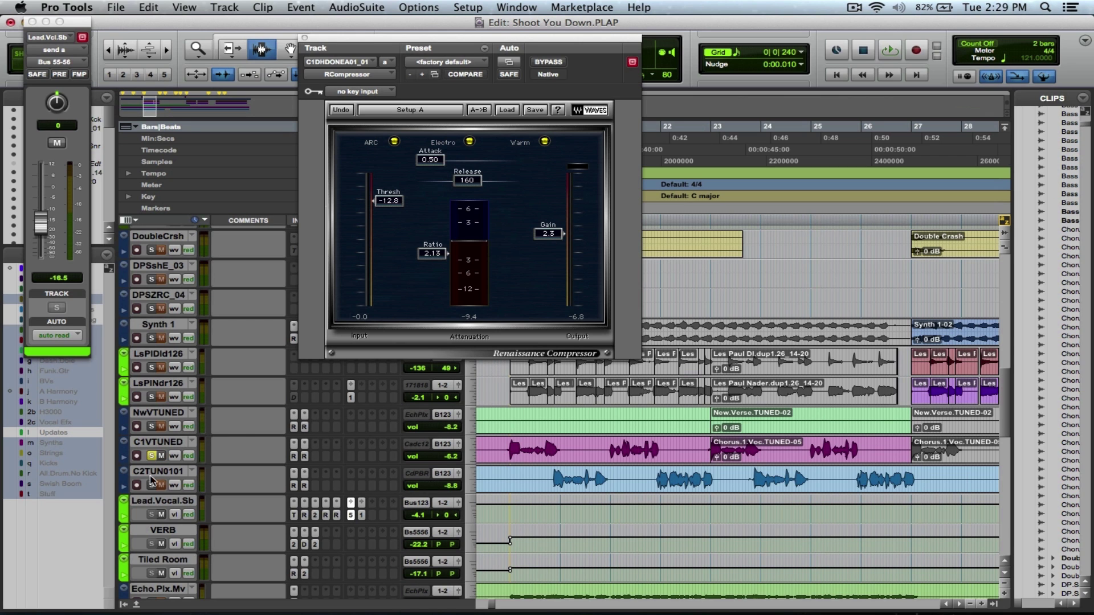
{"action": "key", "text": "space"}
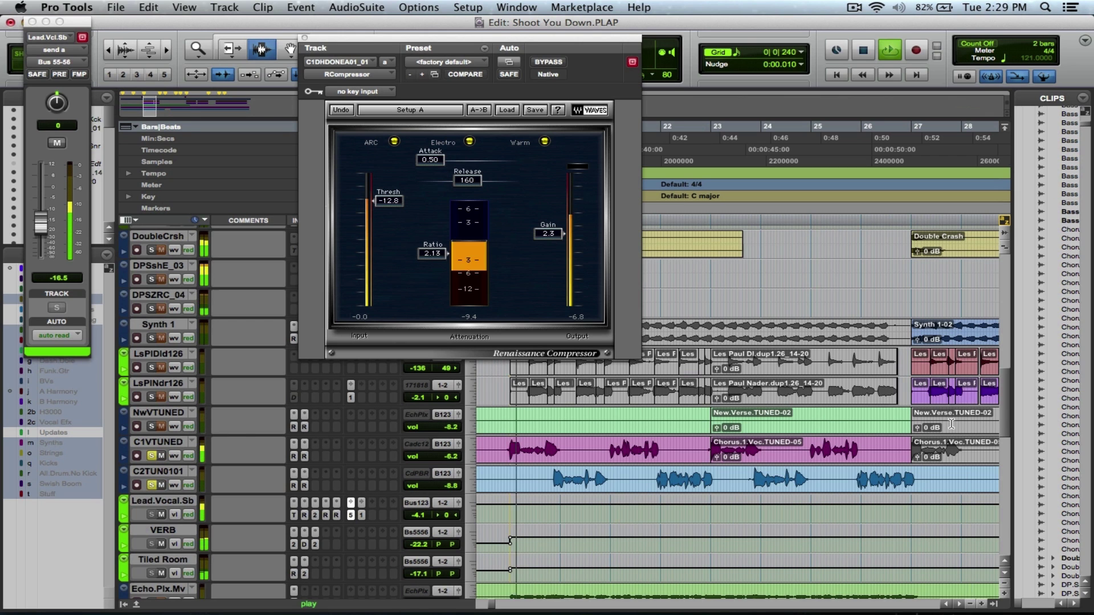
Clear the vocal solos, play the full mix from 18|3|240, and close the RCompressor window
{"action": "scroll", "coordinate": [1009, 421], "scroll_direction": "down", "scroll_amount": 2}
{"action": "scroll", "coordinate": [1008, 422], "scroll_direction": "down", "scroll_amount": 6}
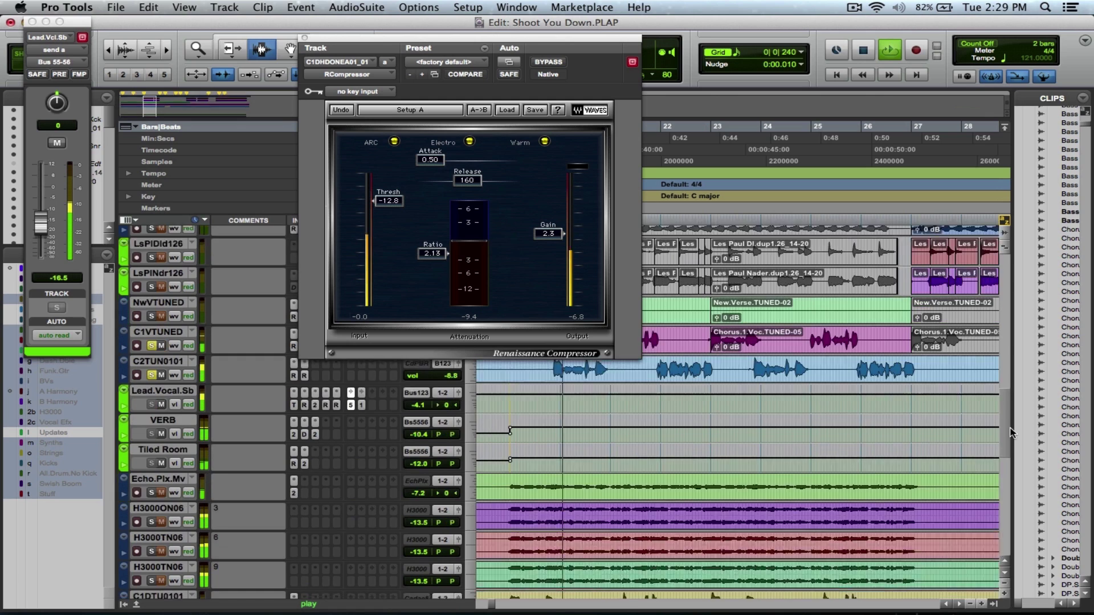
{"action": "scroll", "coordinate": [1014, 455], "scroll_direction": "down", "scroll_amount": 12}
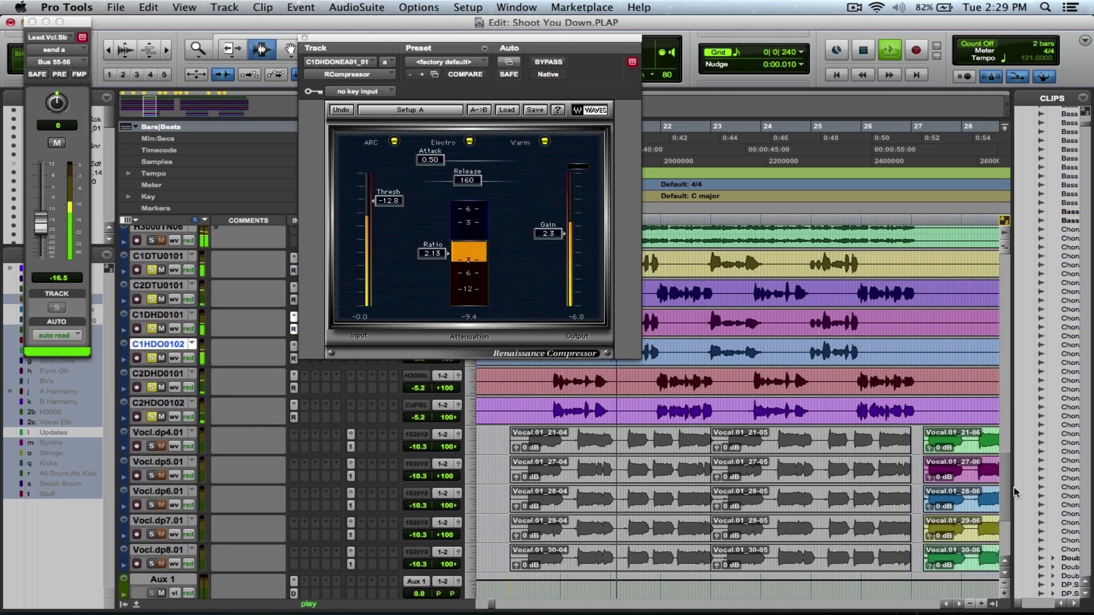
{"action": "scroll", "coordinate": [1014, 512], "scroll_direction": "up", "scroll_amount": 3}
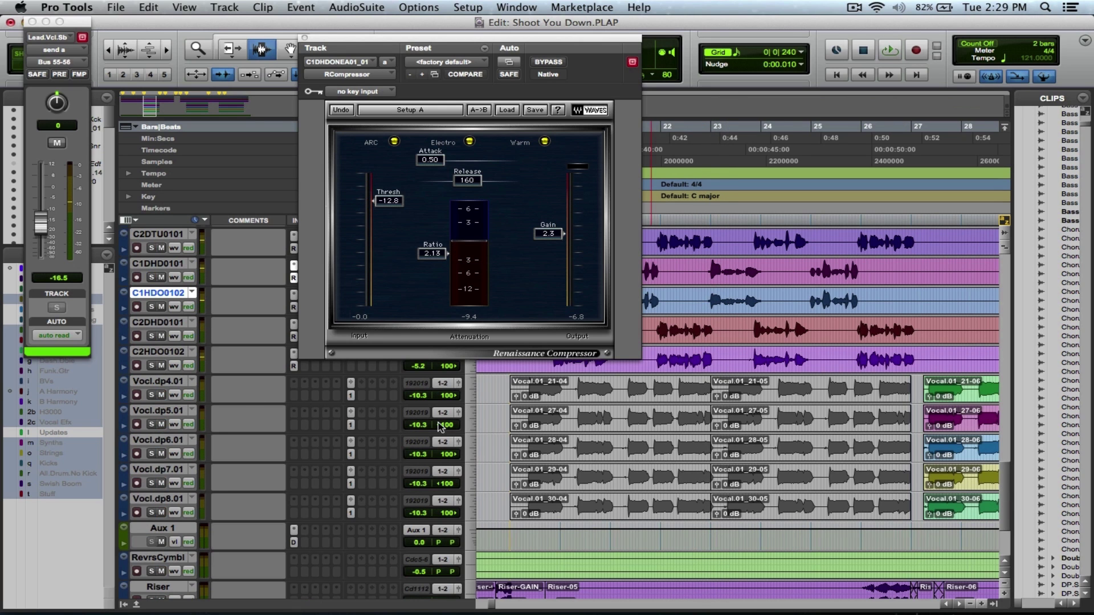
{"action": "key", "text": "space"}
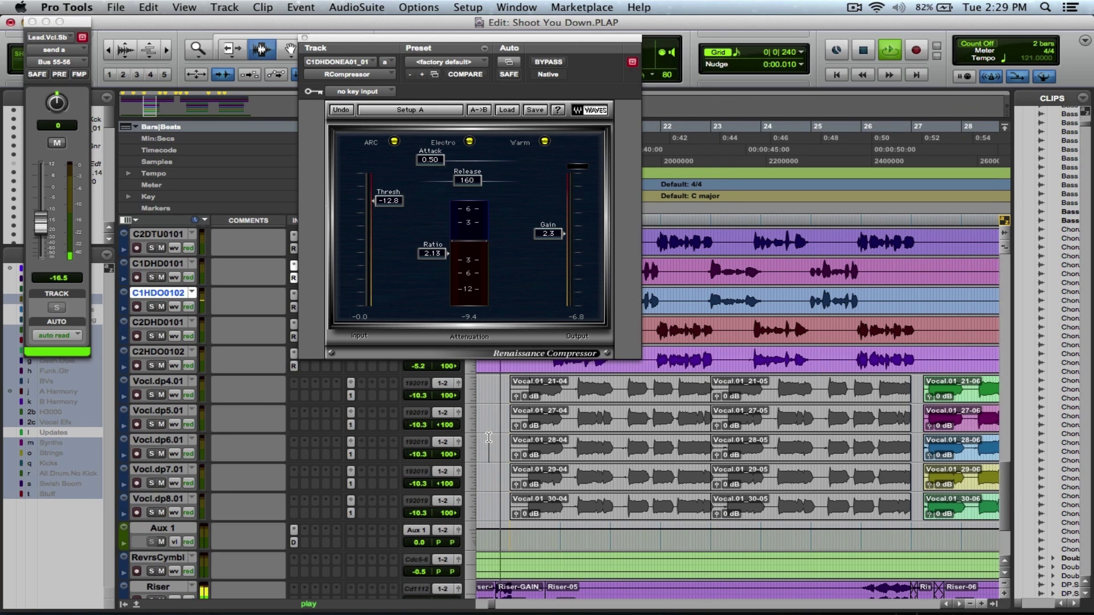
{"action": "left_click", "coordinate": [305, 37]}
Examine the Vocl.dp4.01 to Vocl.dp8.01 clips across Chorus 1 and Chorus 2 while the full mix plays
{"action": "key", "text": "r"}
{"action": "key", "text": "r"}
{"action": "key", "text": "super+s"}
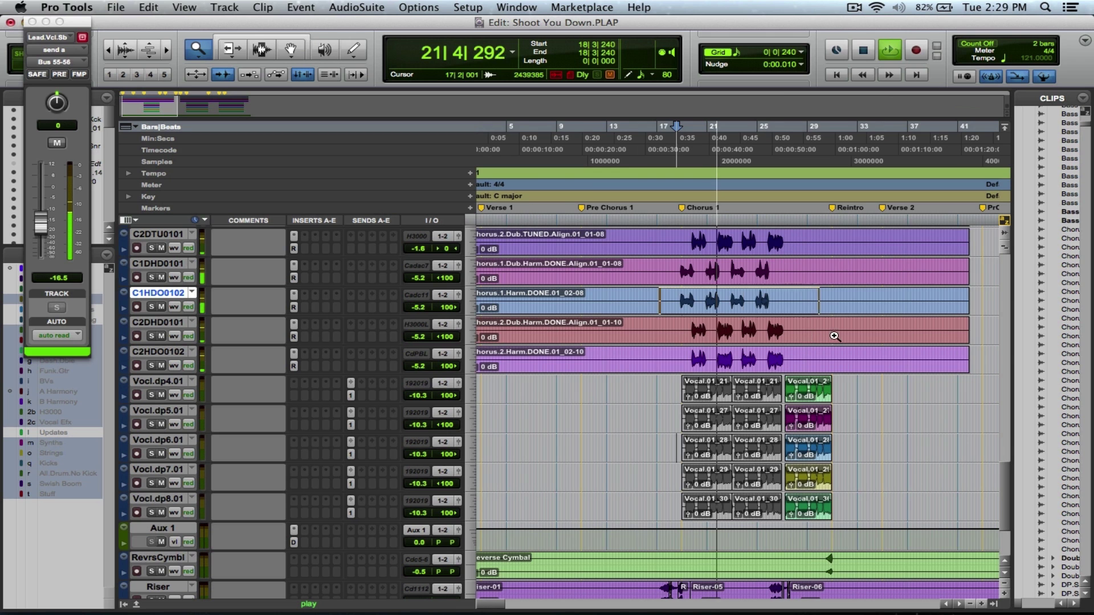
{"action": "key", "text": "t"}
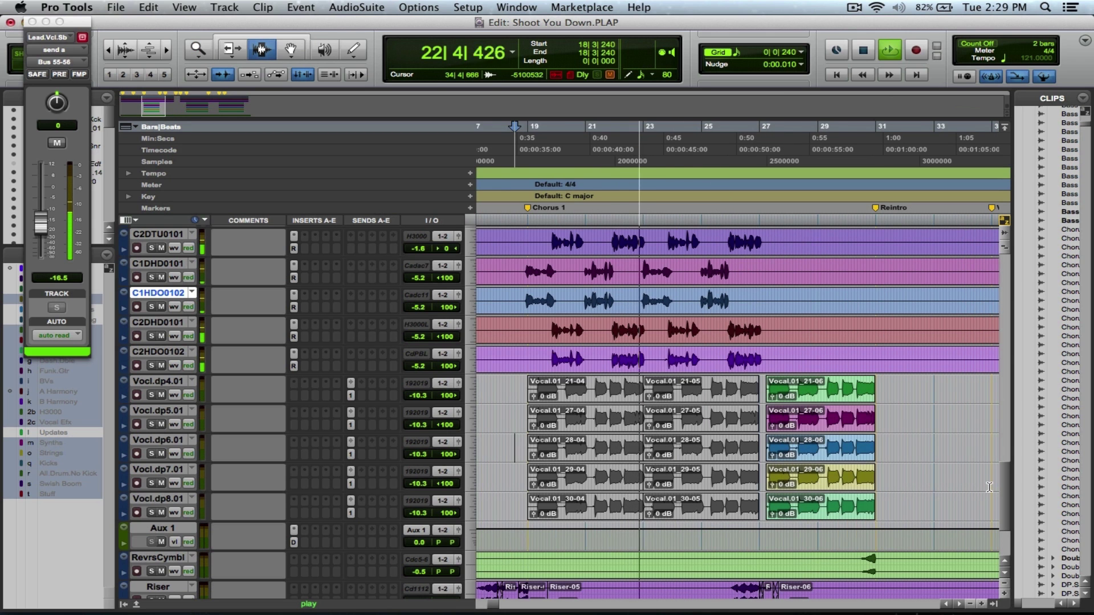
{"action": "key", "text": "r"}
{"action": "key", "text": "r"}
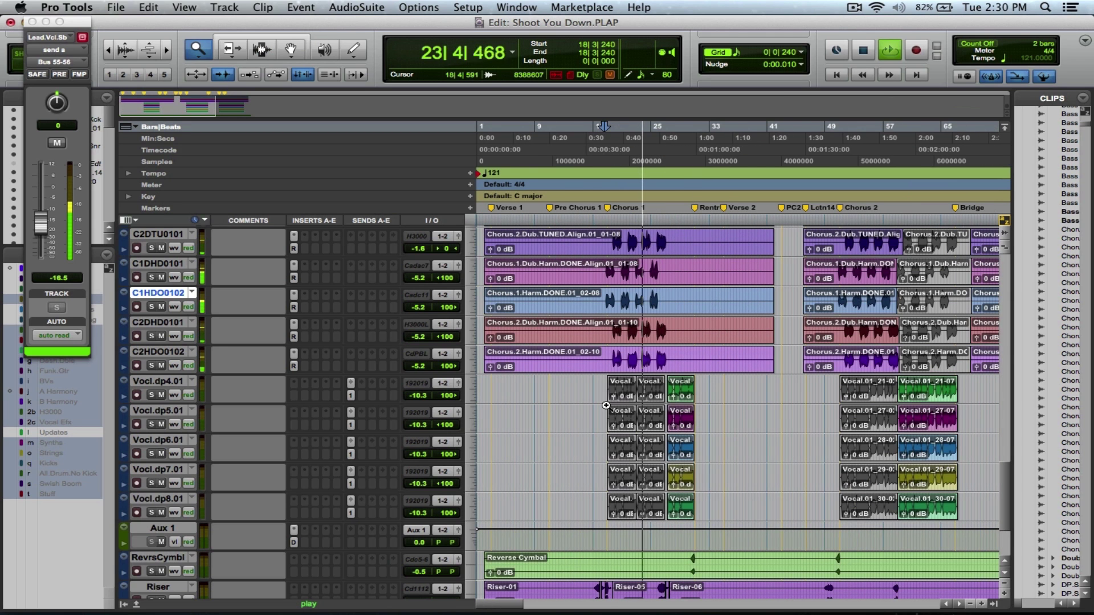
{"action": "key", "text": "t"}
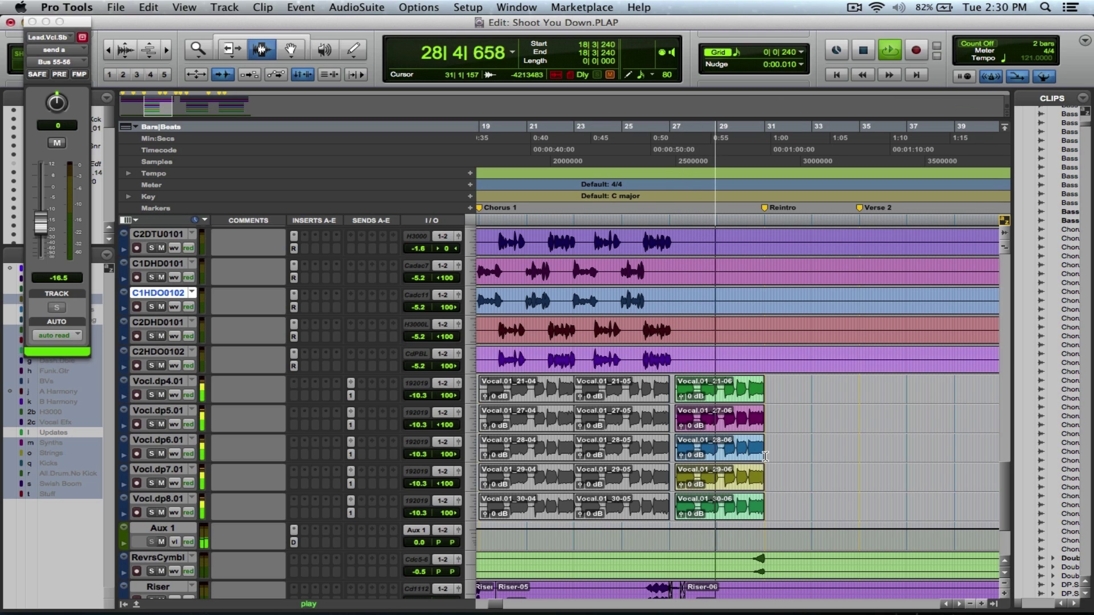
{"action": "key", "text": "super+bracketleft"}
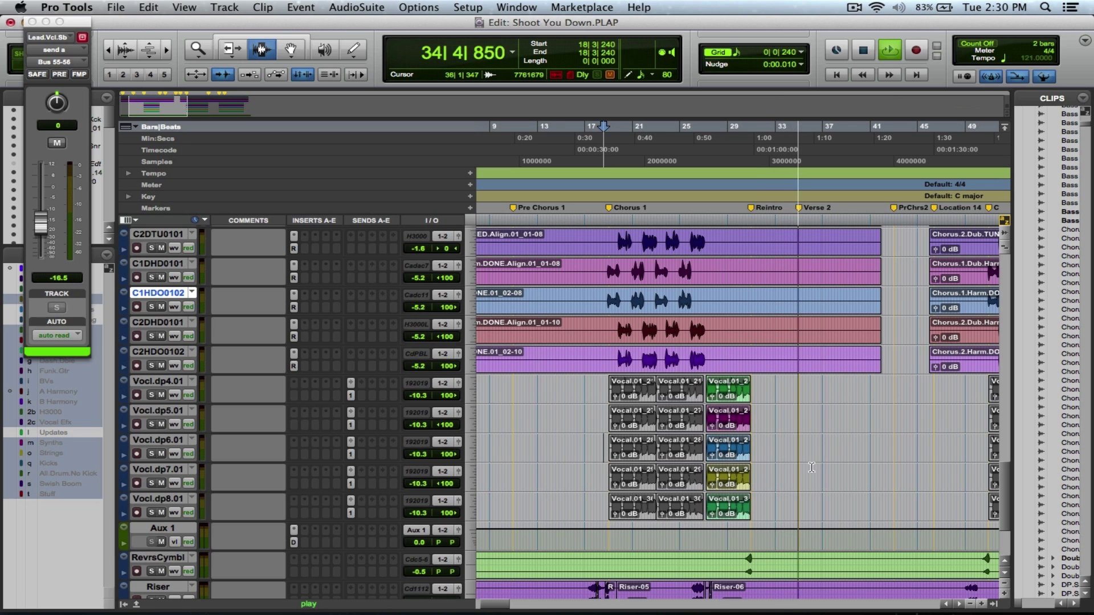
Play the full mix from 27|3|480, where the coloured Vocl.dp clips close Chorus 1
{"action": "key", "text": "super+s"}
{"action": "key", "text": "F5"}
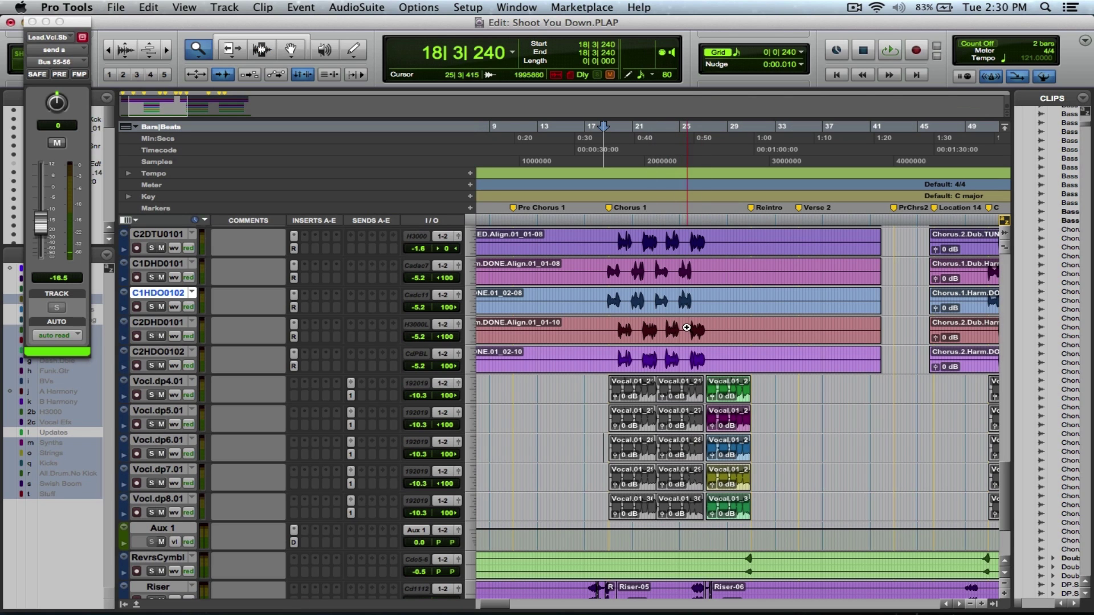
{"action": "left_click_drag", "start_coordinate": [907, 326], "coordinate": [690, 329]}
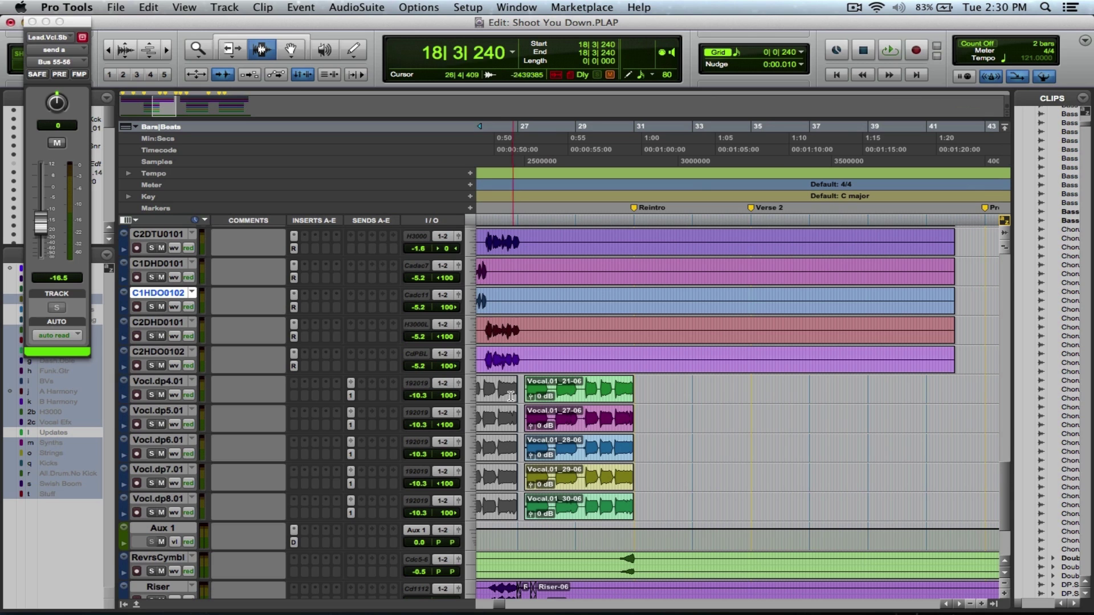
{"action": "key", "text": "space"}
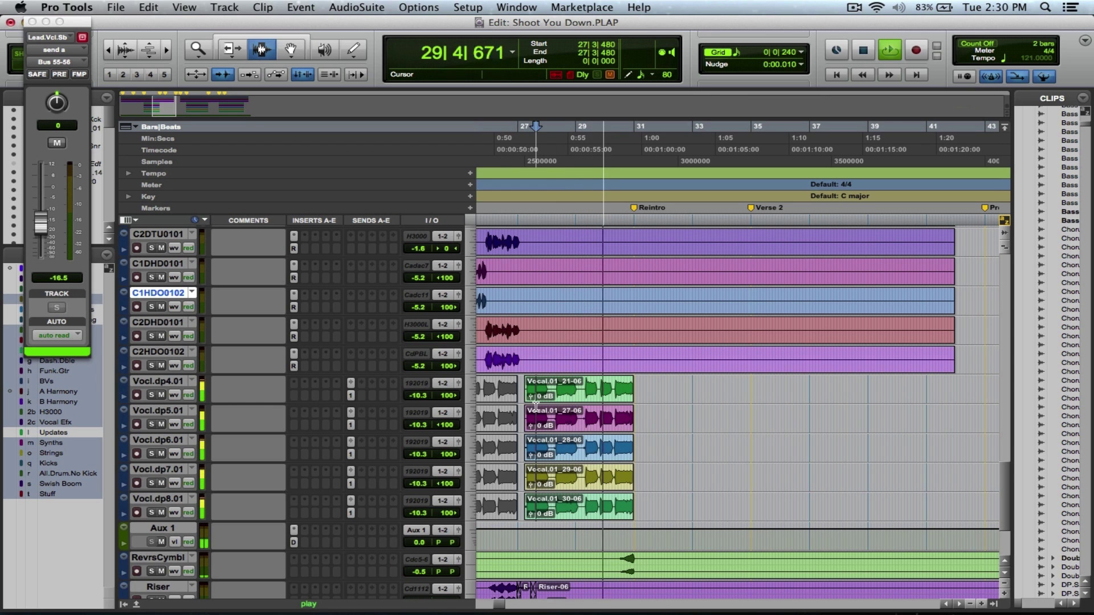
Select and solo Vocl.dp4.01 to Vocl.dp8.01, and play their coloured clips from 27|1|907 to 31|1|000
{"action": "left_click", "coordinate": [157, 381]}
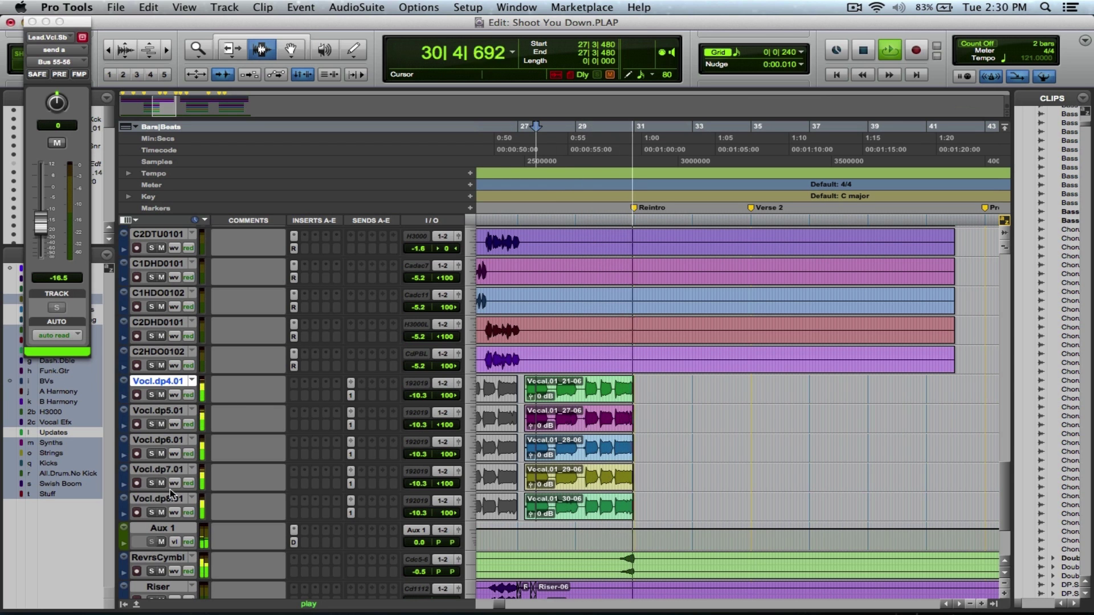
{"action": "left_click", "coordinate": [158, 498], "text": "shift"}
{"action": "key", "text": "space"}
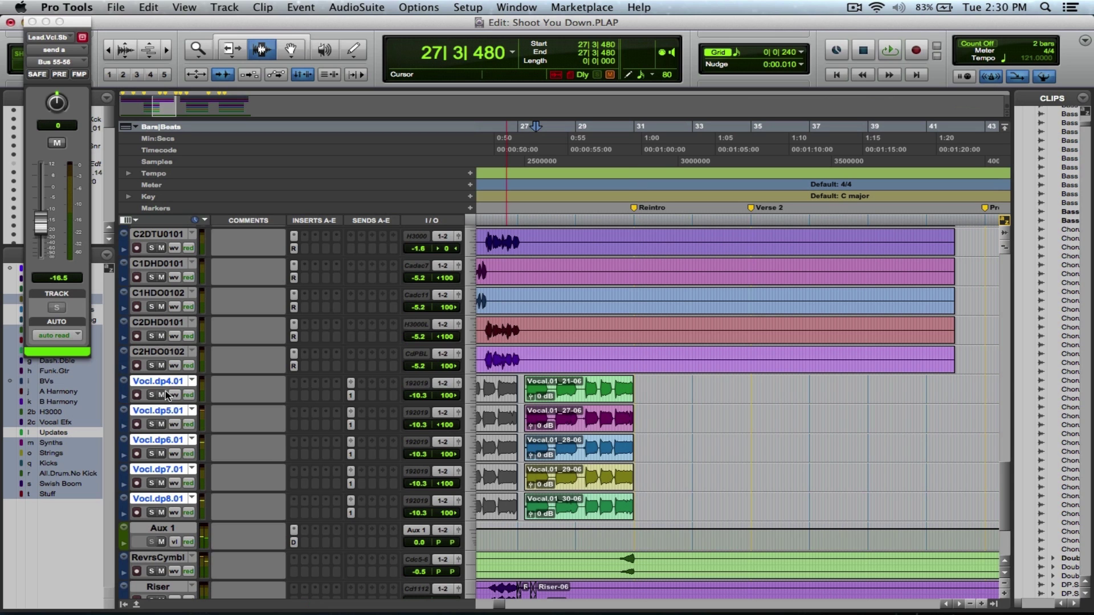
{"action": "left_click", "coordinate": [151, 395]}
{"action": "double_click", "coordinate": [537, 403]}
{"action": "key", "text": "space"}
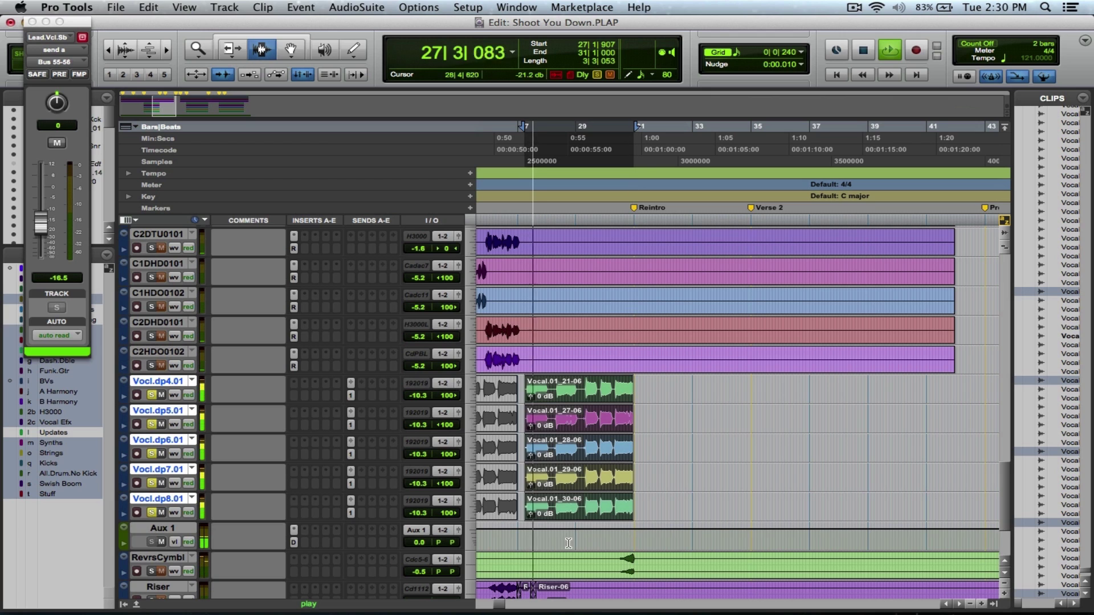
{"action": "key", "text": "space"}
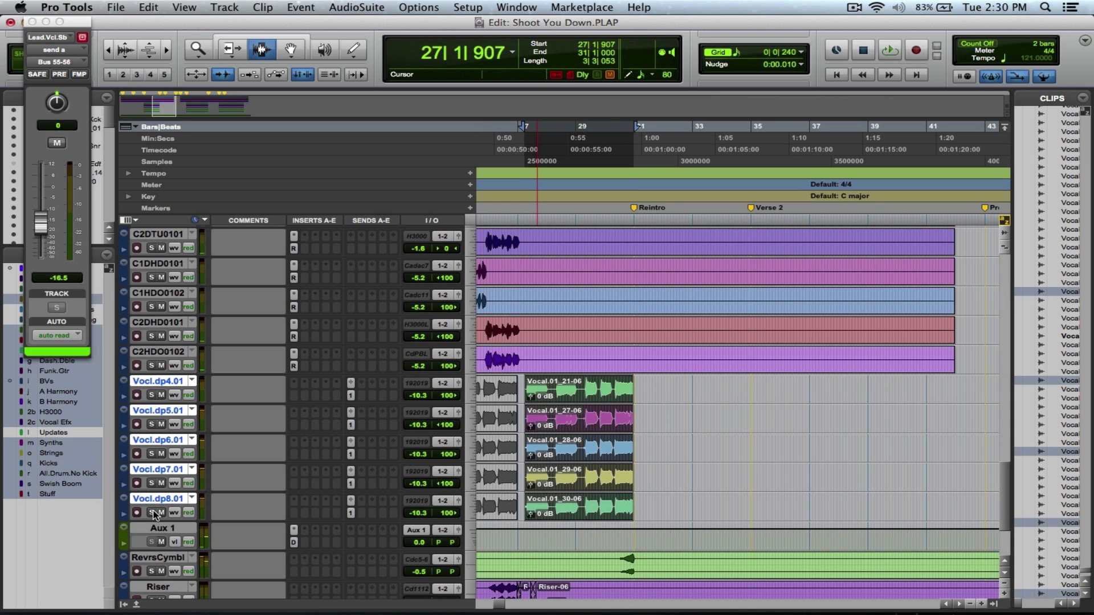
Solo only RevrsCymbl and play the reverse cymbal selection from 29|4|000 to 34|1|720
{"action": "left_click_drag", "start_coordinate": [597, 560], "coordinate": [728, 565]}
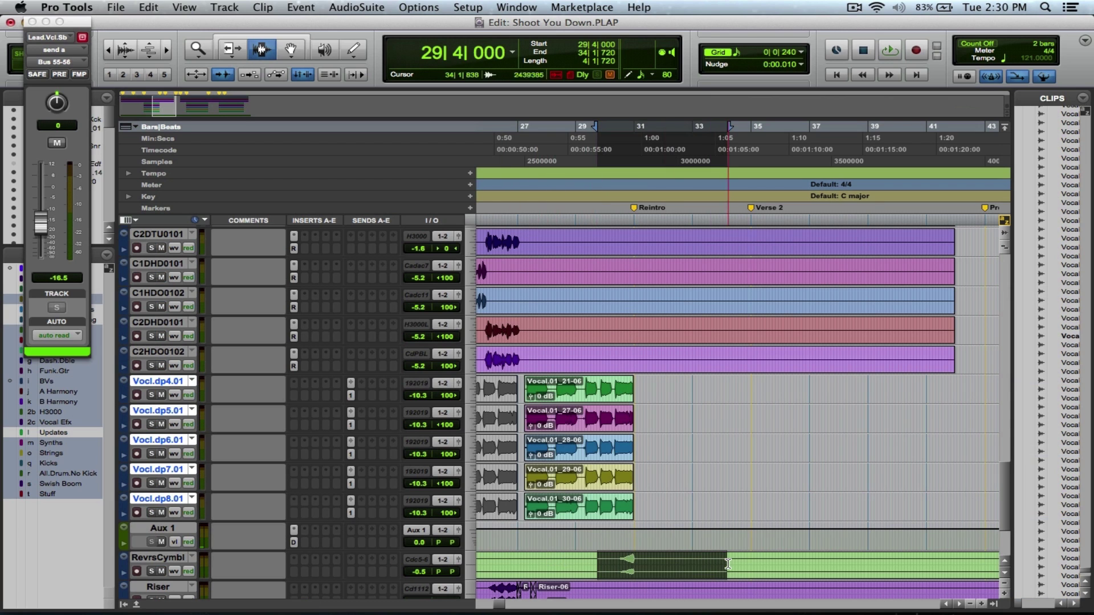
{"action": "key", "text": "space"}
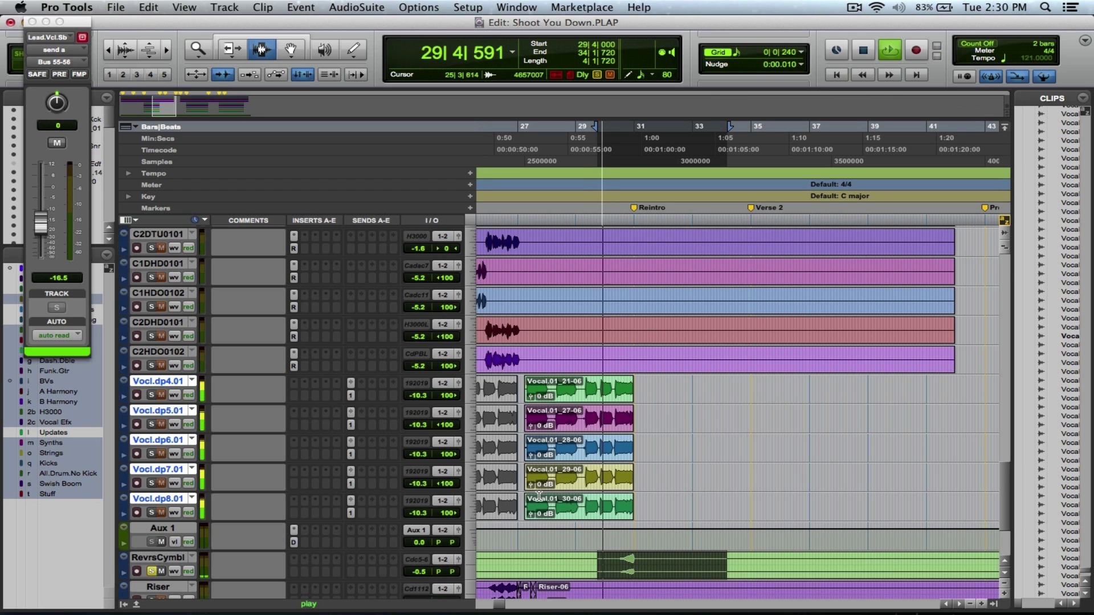
{"action": "scroll", "coordinate": [581, 474], "scroll_direction": "down", "scroll_amount": 5}
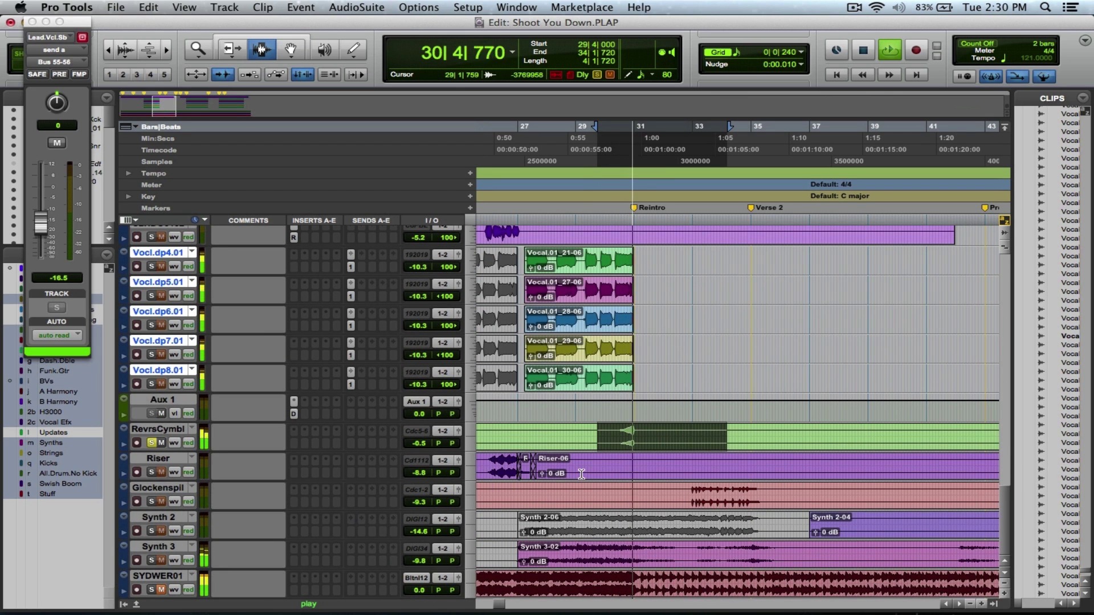
{"action": "key", "text": "space"}
Add Riser to the RevrsCymbl solo, play from 26|1|240, and clear both solos
{"action": "left_click", "coordinate": [490, 469]}
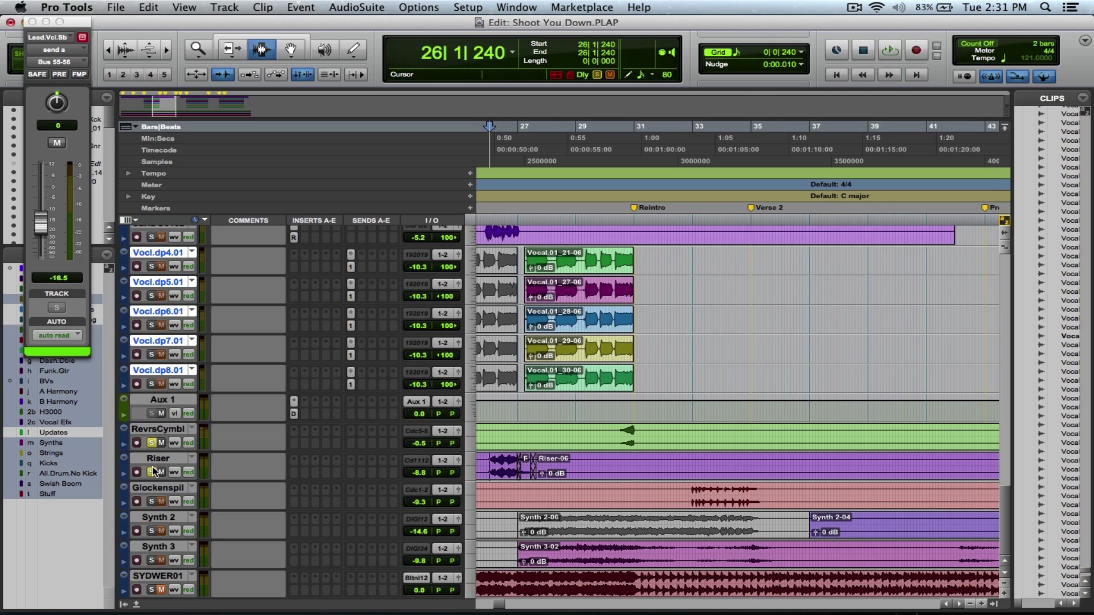
{"action": "key", "text": "space"}
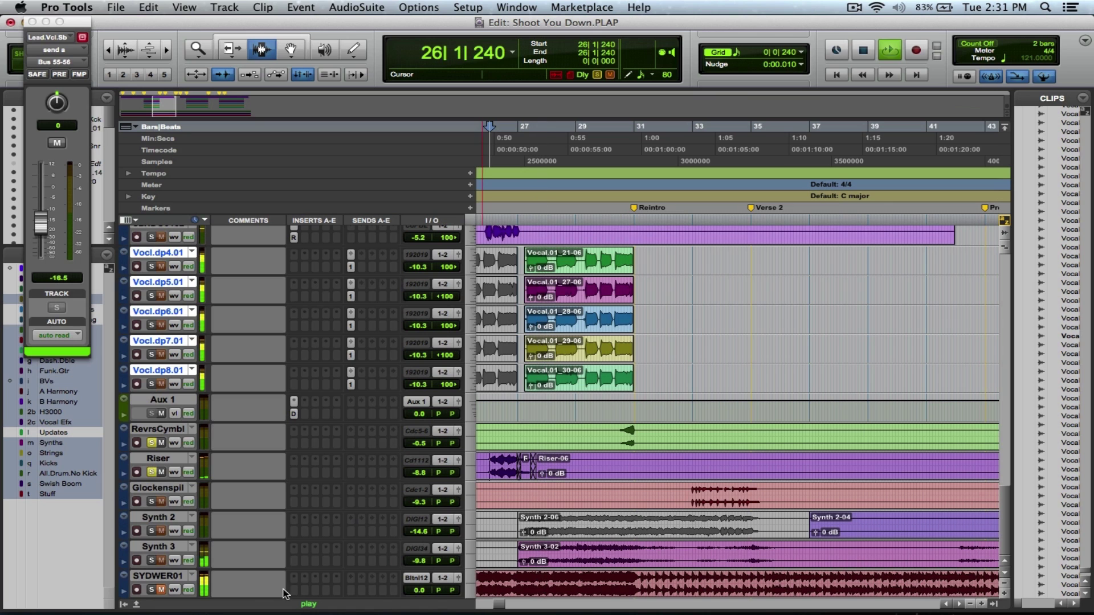
{"action": "key", "text": "space"}
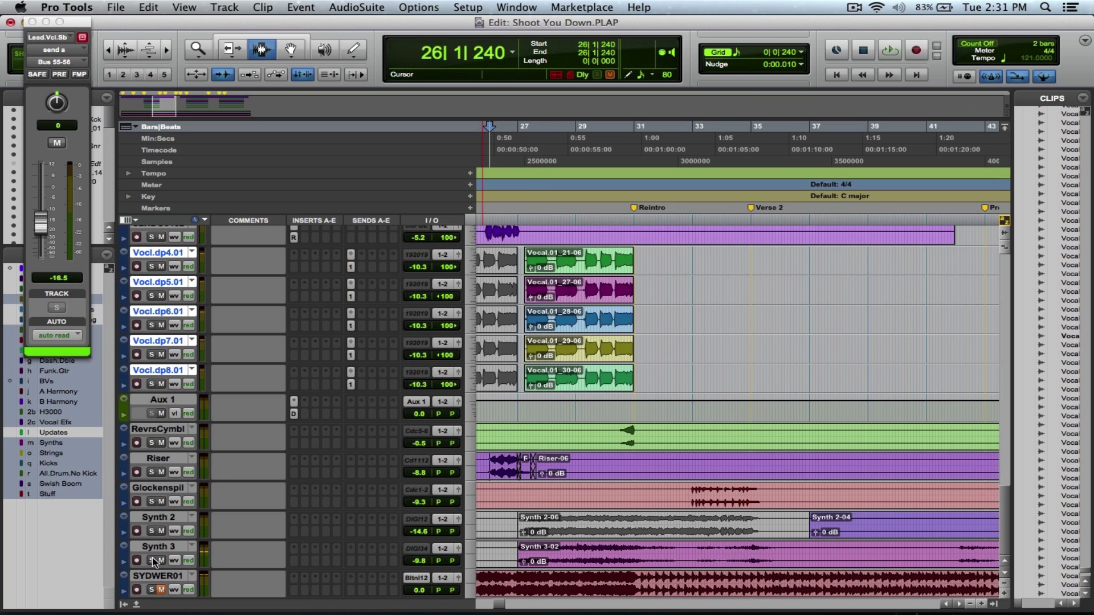
Solo Synth 2 and Synth 3, play from 26|4|959, add Glockenspil to the solos, and clear all solos
{"action": "double_click", "coordinate": [545, 551]}
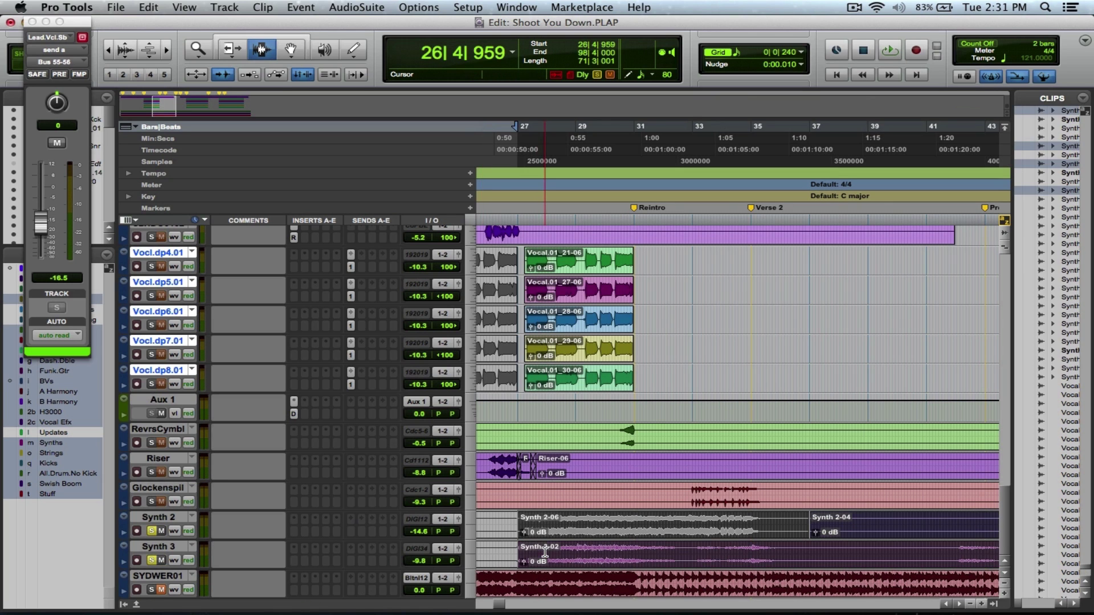
{"action": "key", "text": "space"}
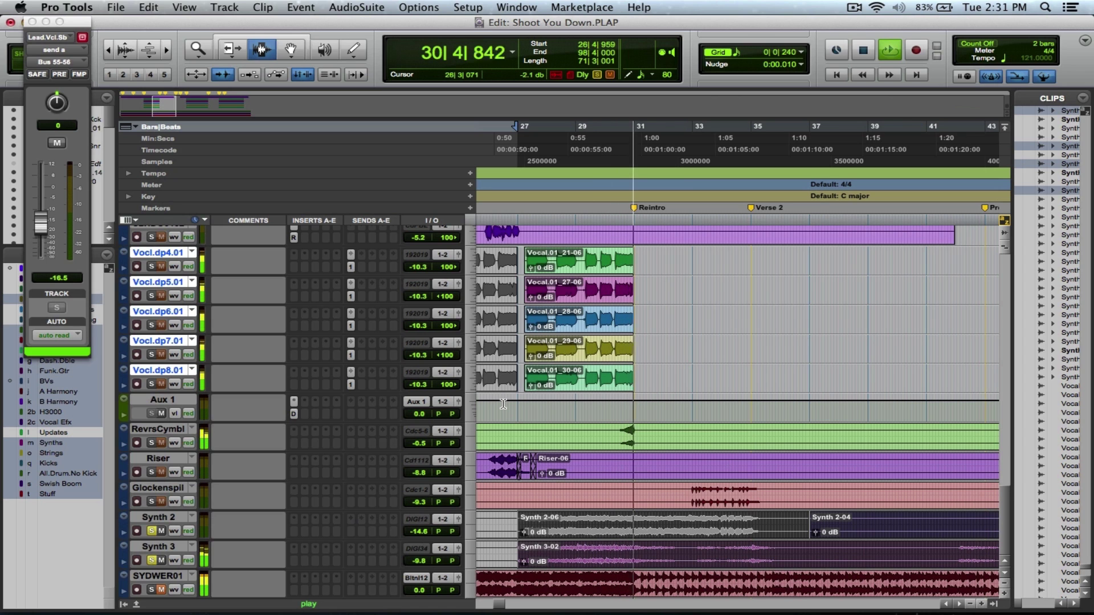
{"action": "left_click", "coordinate": [151, 502]}
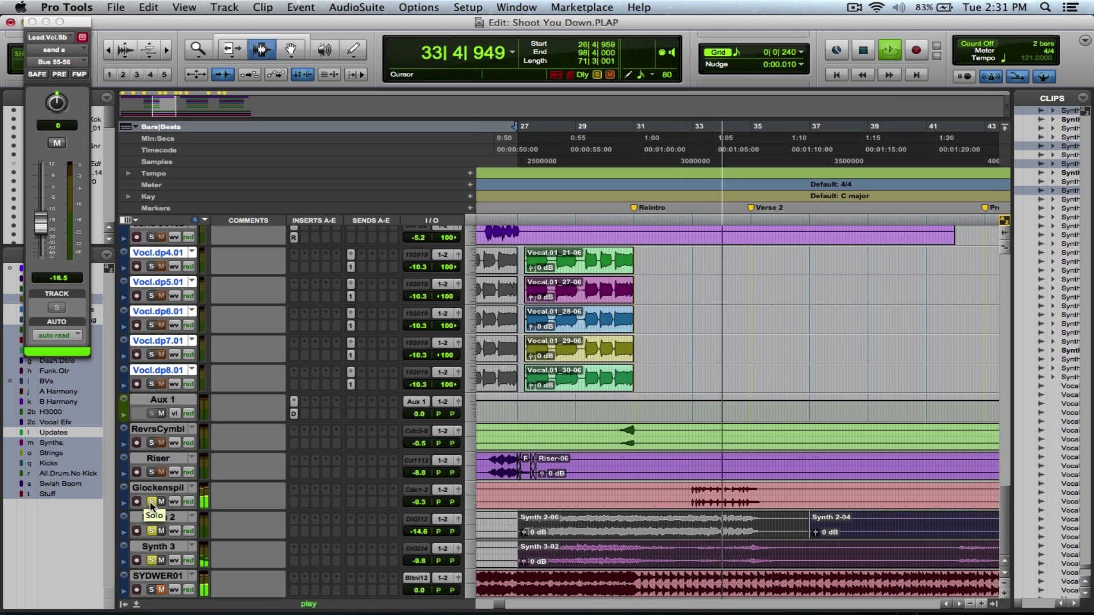
{"action": "key", "text": "r"}
{"action": "key", "text": "r"}
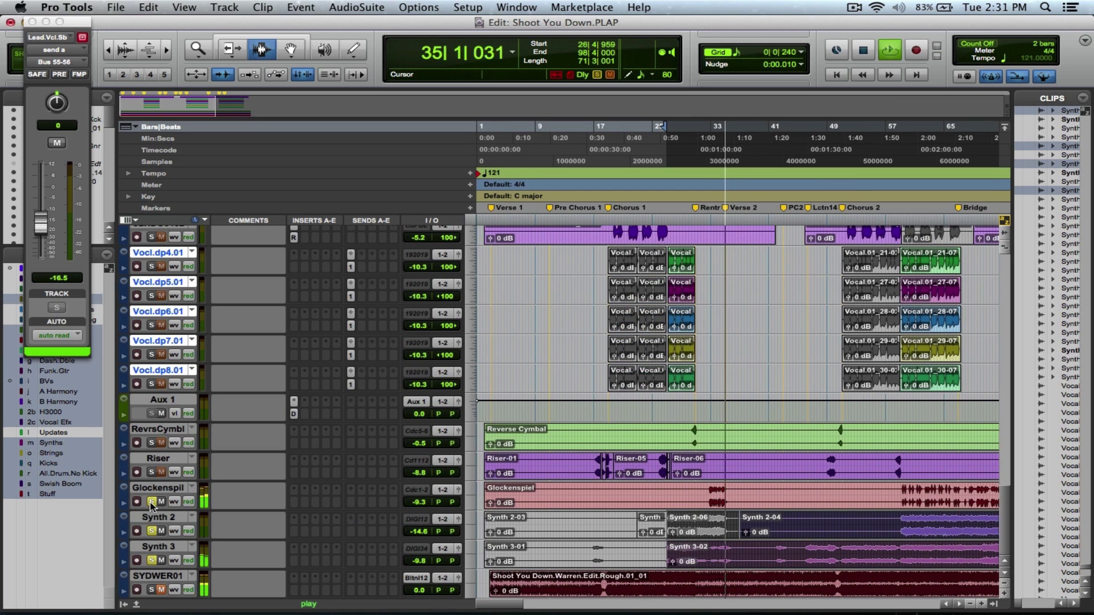
{"action": "left_click", "coordinate": [151, 503], "text": "alt"}
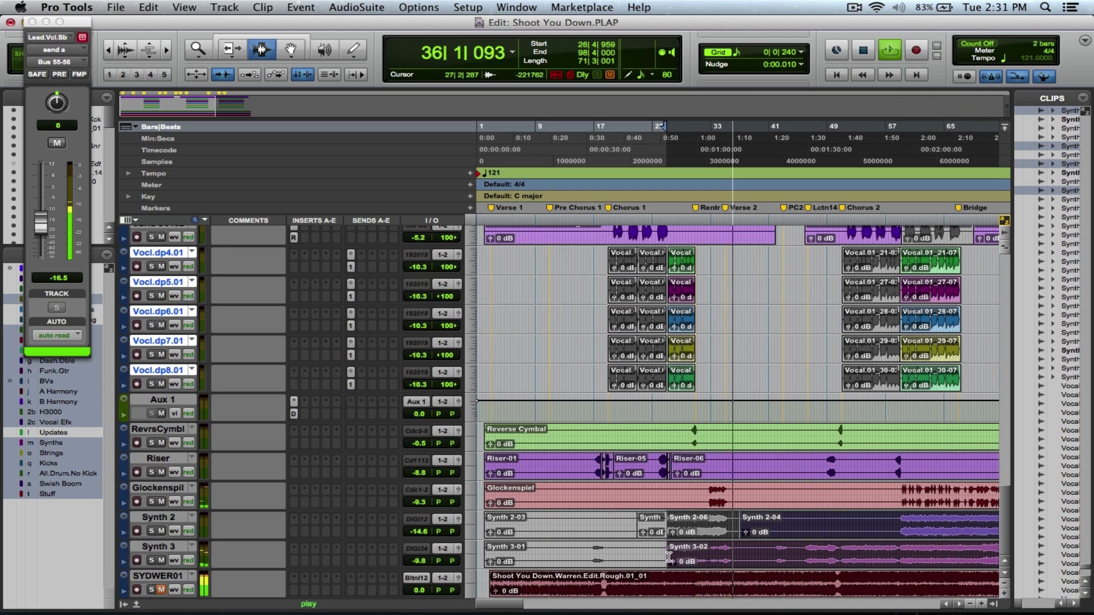
{"action": "key", "text": "space"}
{"action": "left_click_drag", "start_coordinate": [677, 490], "coordinate": [776, 520]}
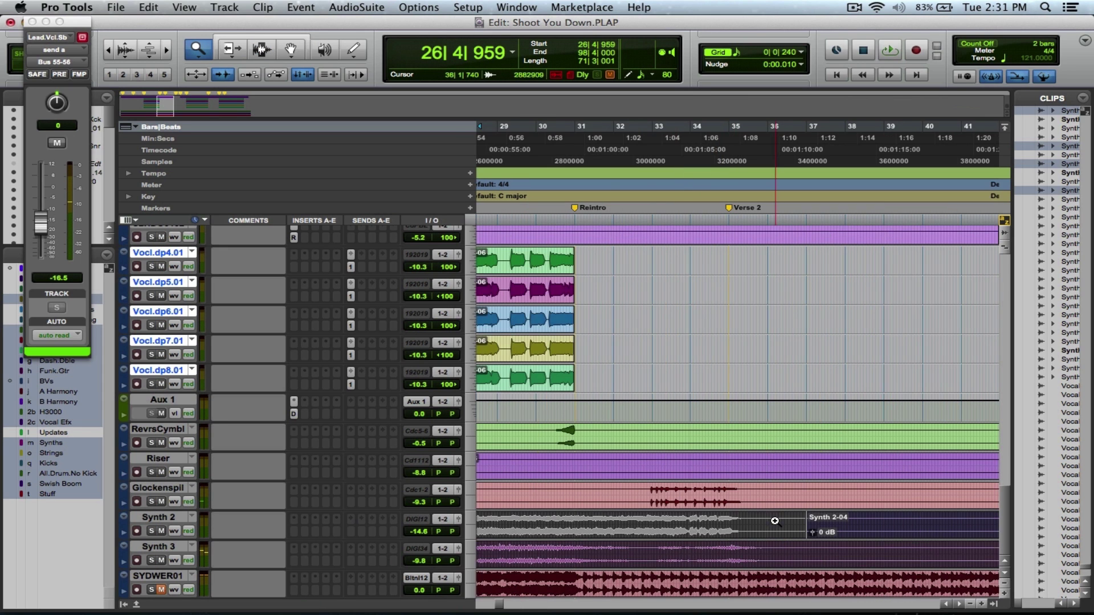
Place the playback start at 51|3|720 in Chorus 2 and solo Synth 1 to play it alone
{"action": "key", "text": "F7"}
{"action": "left_click", "coordinate": [648, 491]}
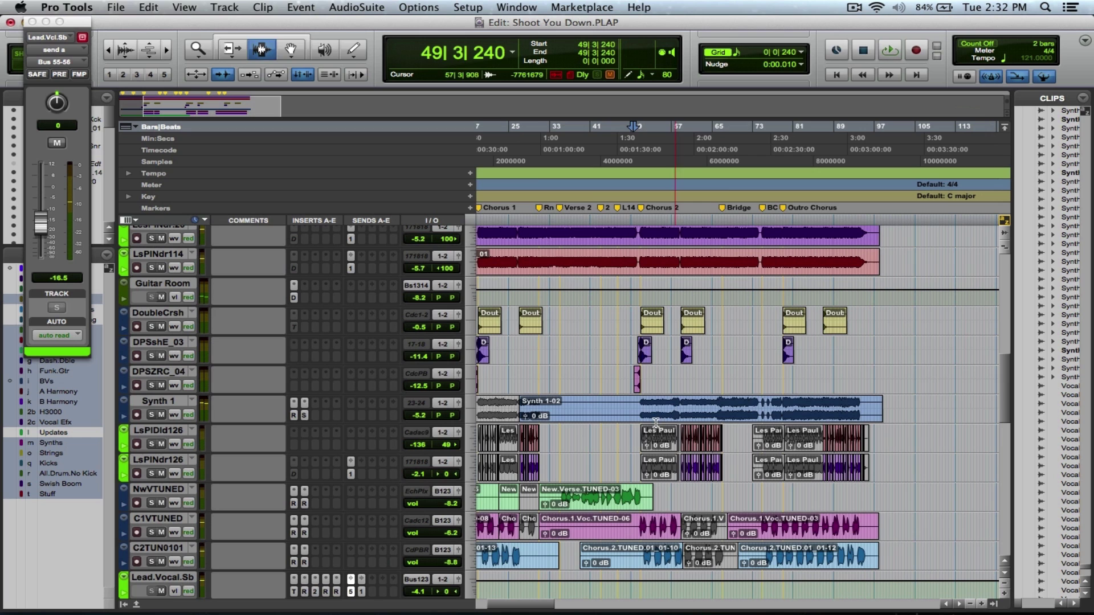
{"action": "key", "text": "F5"}
{"action": "left_click", "coordinate": [738, 441]}
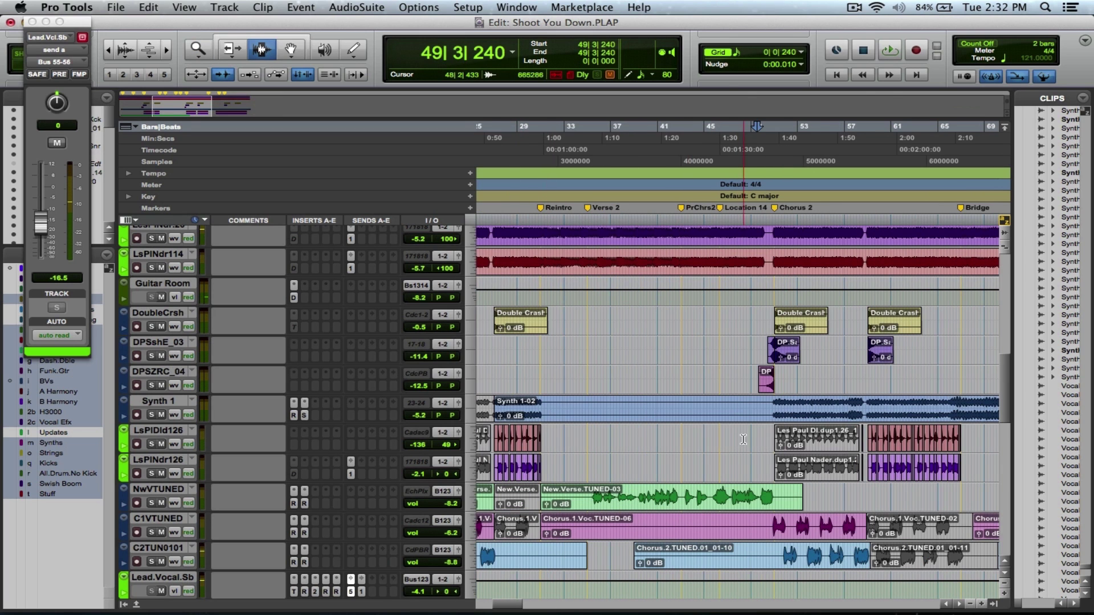
{"action": "left_click", "coordinate": [784, 420]}
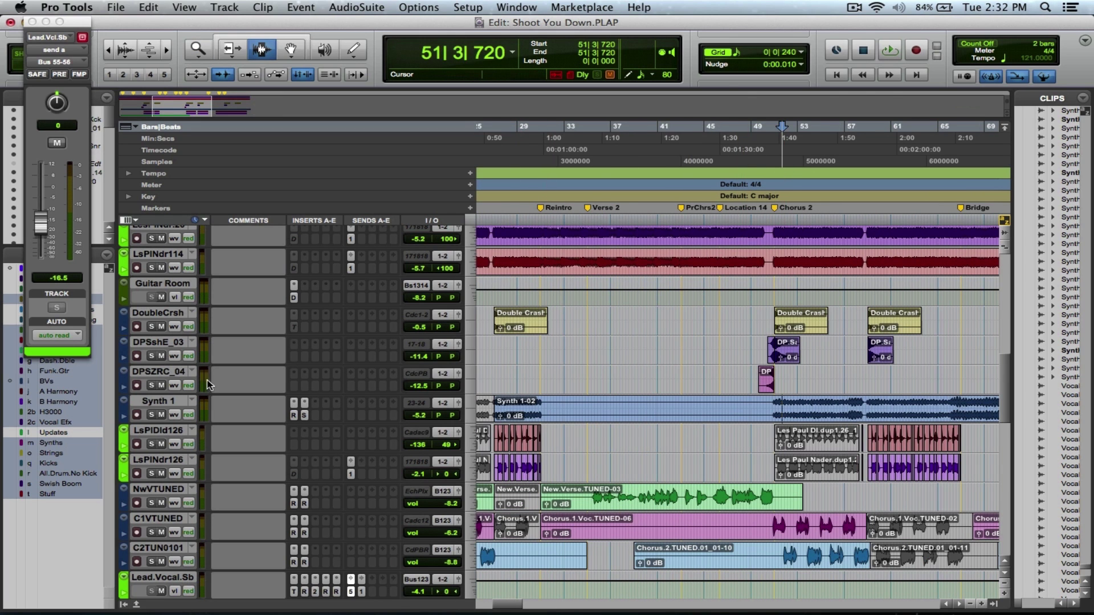
{"action": "key", "text": "space"}
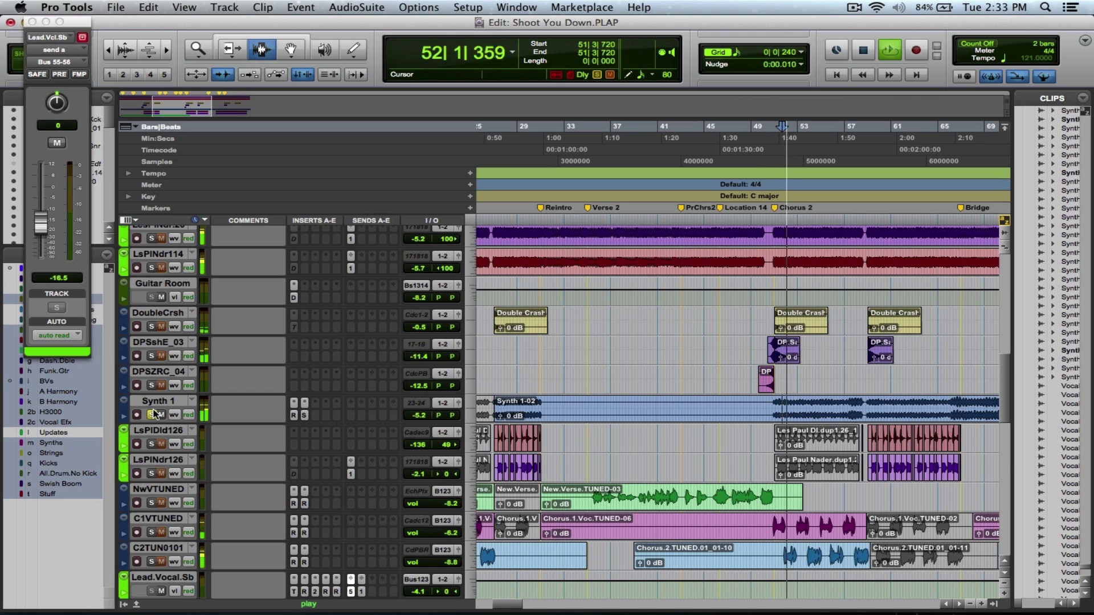
{"action": "key", "text": "space"}
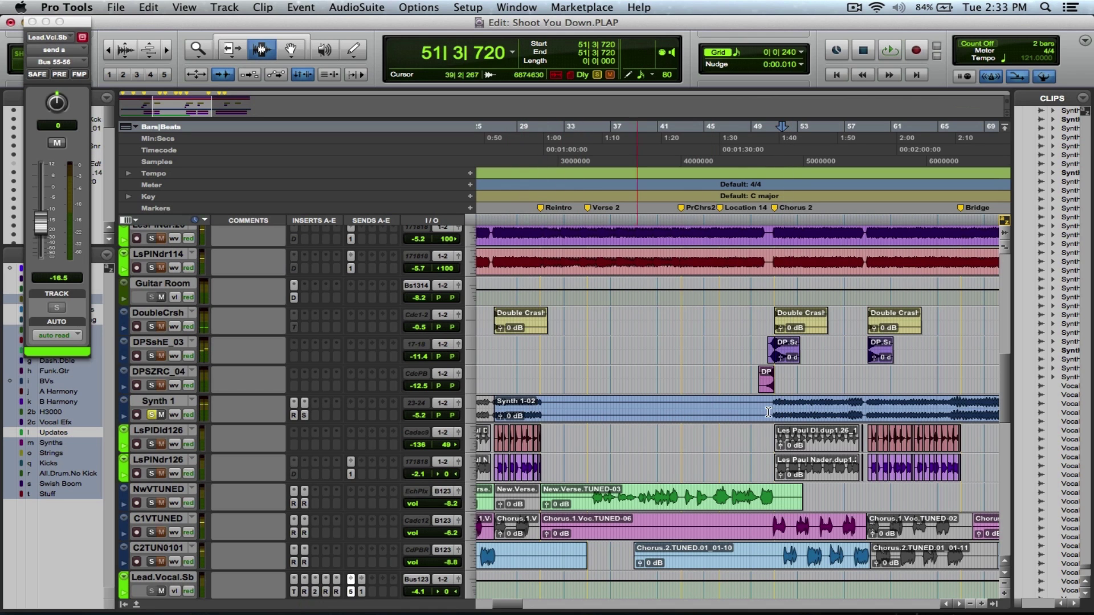
Open the RCompressor on Synth 1 and play the soloed synth from just before Chorus 2
{"action": "key", "text": "space"}
{"action": "left_click", "coordinate": [293, 416]}
{"action": "key", "text": "space"}
{"action": "key", "text": "space"}
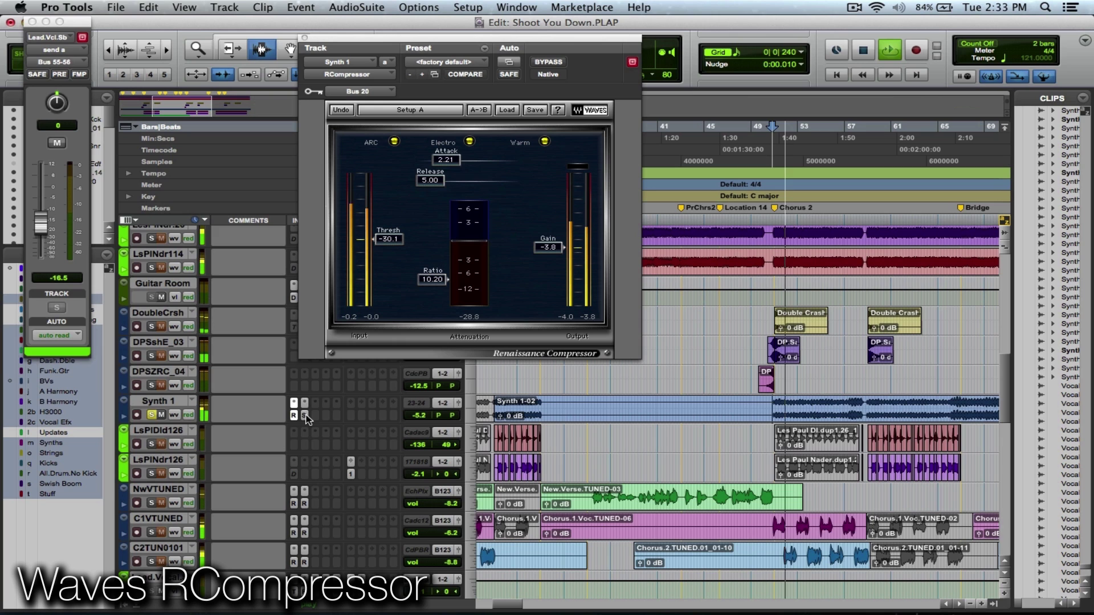
{"action": "key", "text": "space"}
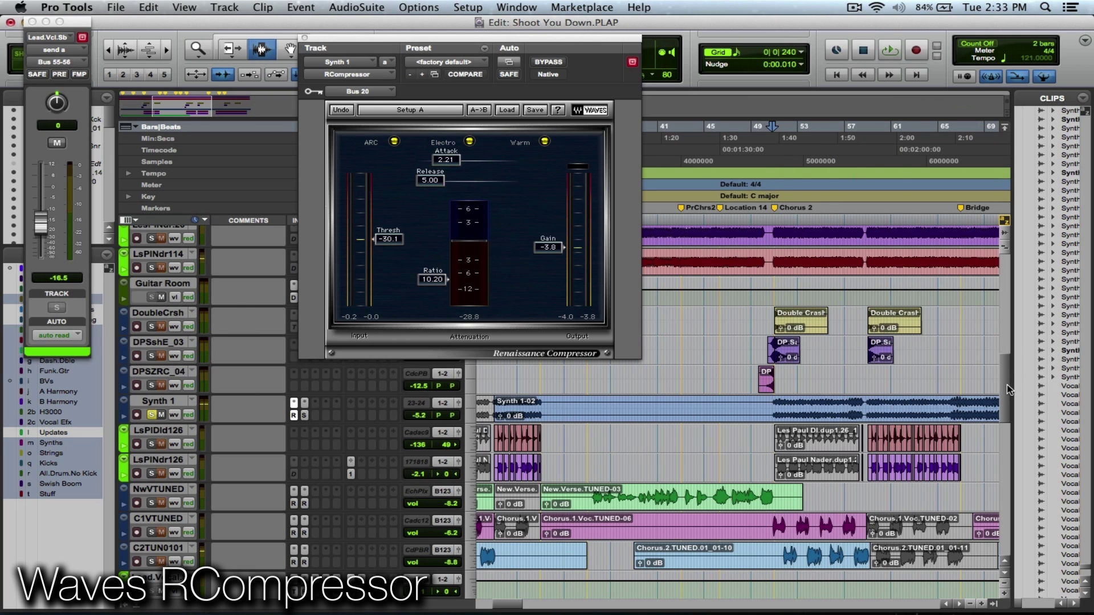
Open the Bus 20 send of the PrntAdctvK kick track and raise its level to -12.0 dB during playback
{"action": "left_click_drag", "start_coordinate": [1007, 385], "coordinate": [1000, 272]}
{"action": "left_click_drag", "start_coordinate": [491, 43], "coordinate": [650, 64]}
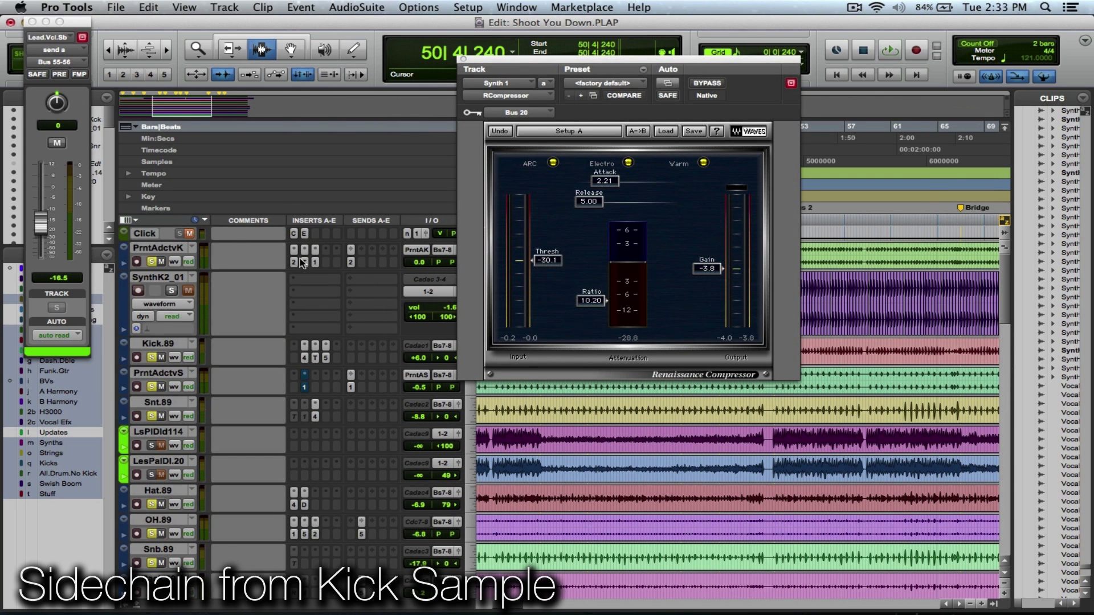
{"action": "left_click", "coordinate": [351, 263]}
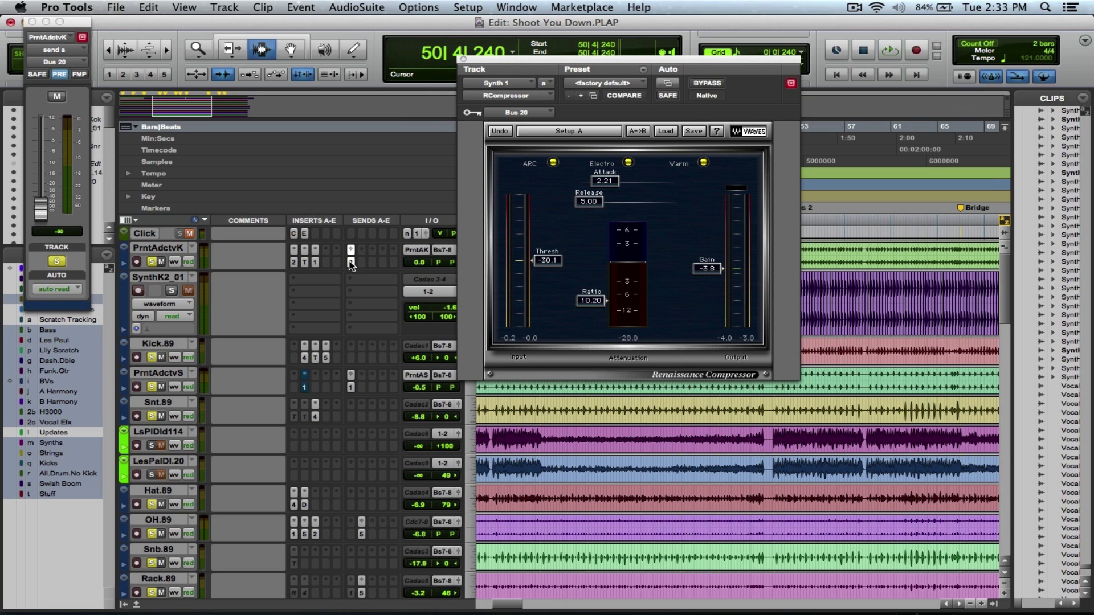
{"action": "key", "text": "space"}
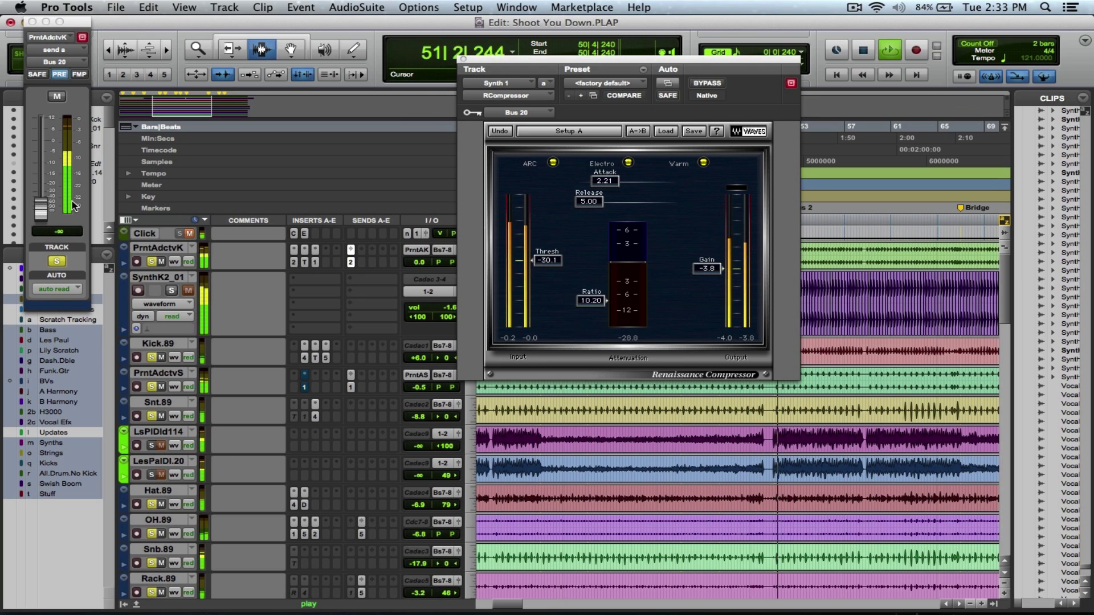
{"action": "left_click_drag", "start_coordinate": [40, 208], "coordinate": [45, 170]}
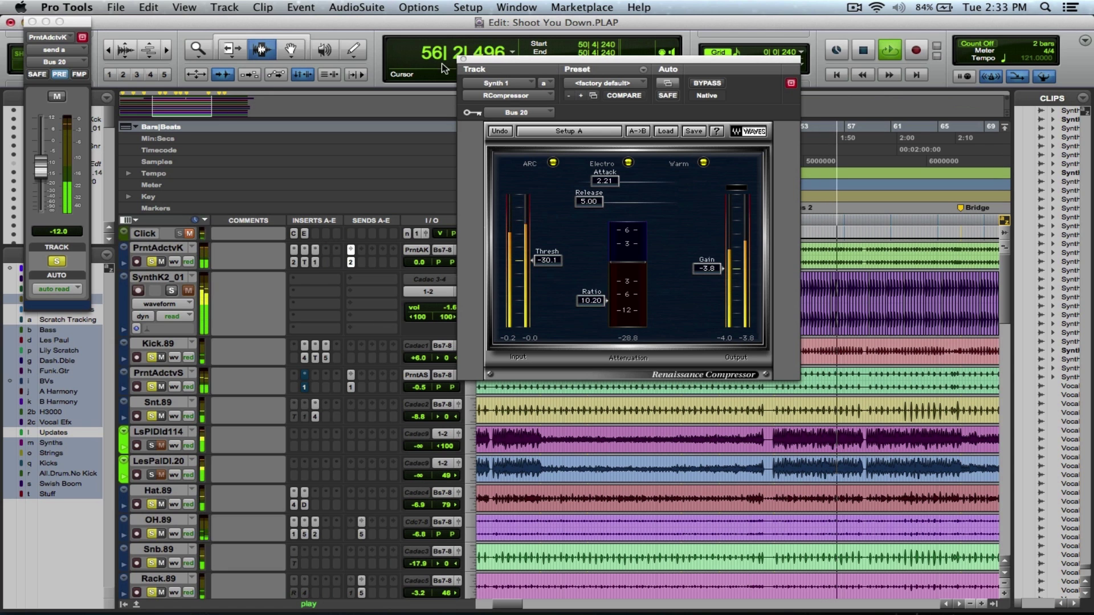
Close the RCompressor, stop playback, and clear all track solos
{"action": "left_click", "coordinate": [463, 59]}
{"action": "key", "text": "space"}
{"action": "left_click", "coordinate": [152, 261], "text": "alt"}
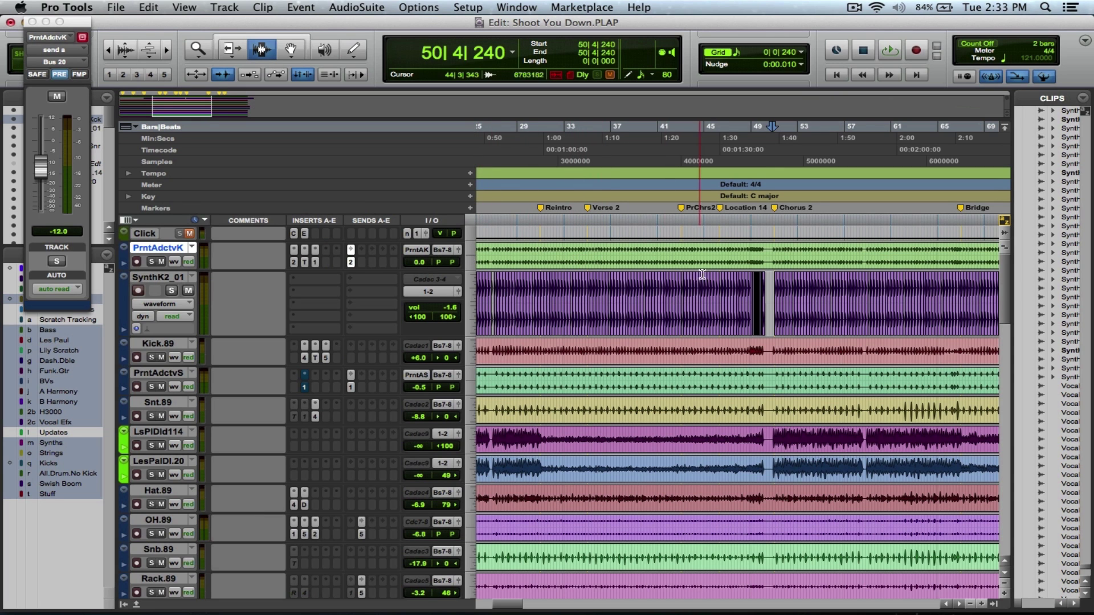
Play soloed Synth 1 from 50|4|240 and compare its sound with the RCompressor bypassed and active
{"action": "left_click_drag", "start_coordinate": [1006, 313], "coordinate": [1010, 393]}
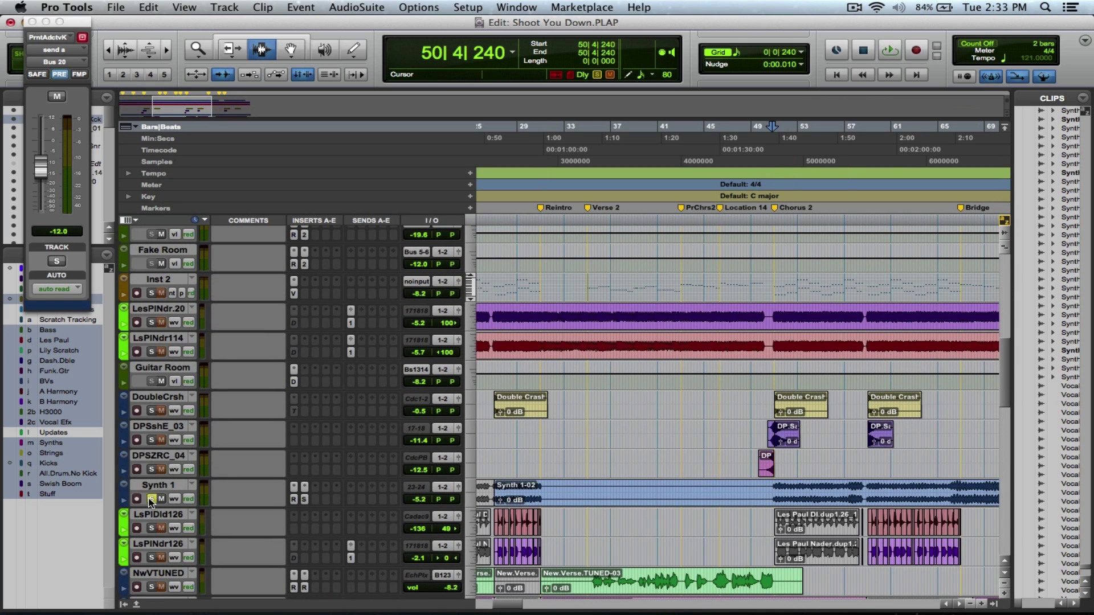
{"action": "key", "text": "space"}
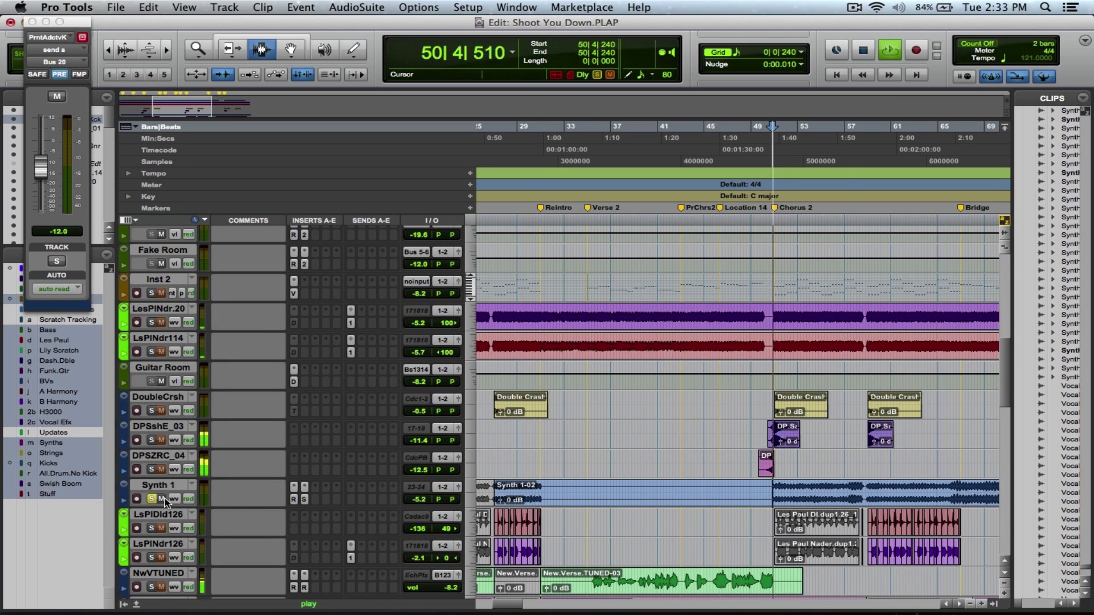
{"action": "left_click", "coordinate": [295, 499]}
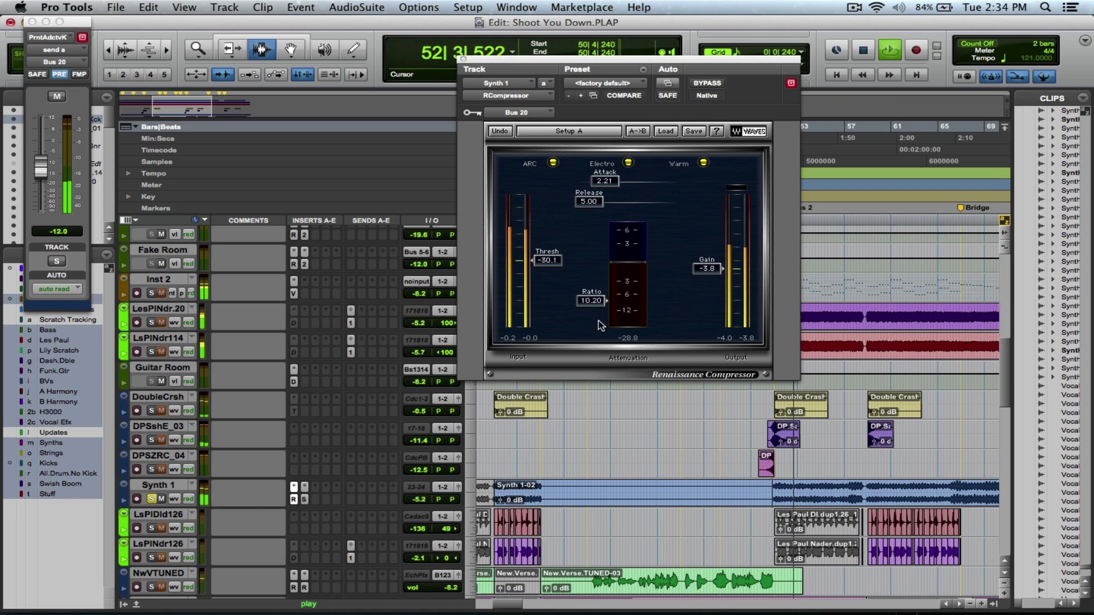
{"action": "left_click", "coordinate": [710, 84]}
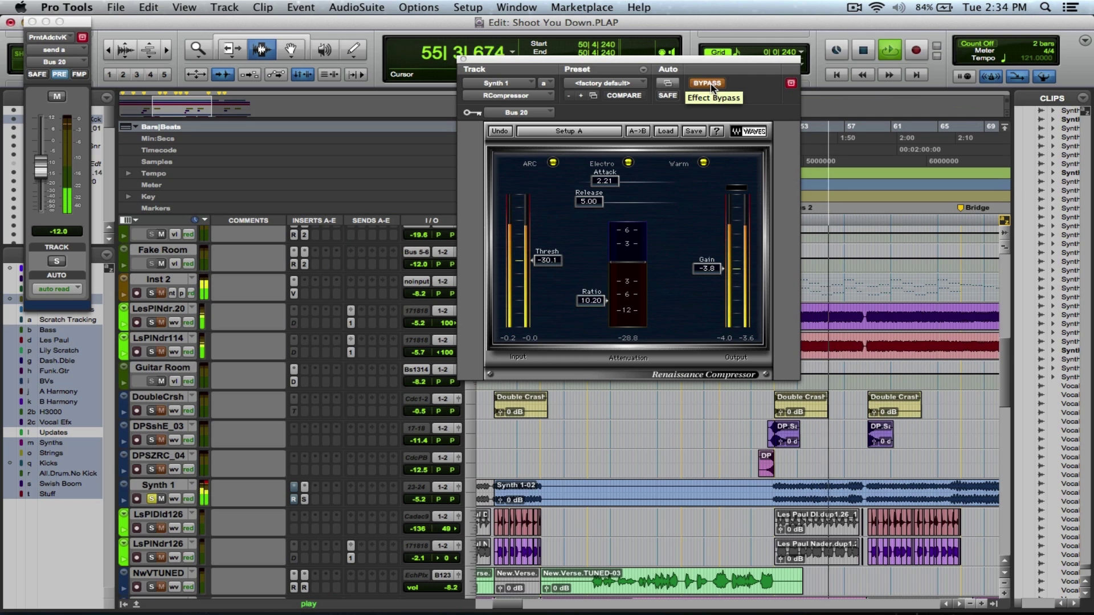
{"action": "left_click", "coordinate": [710, 84]}
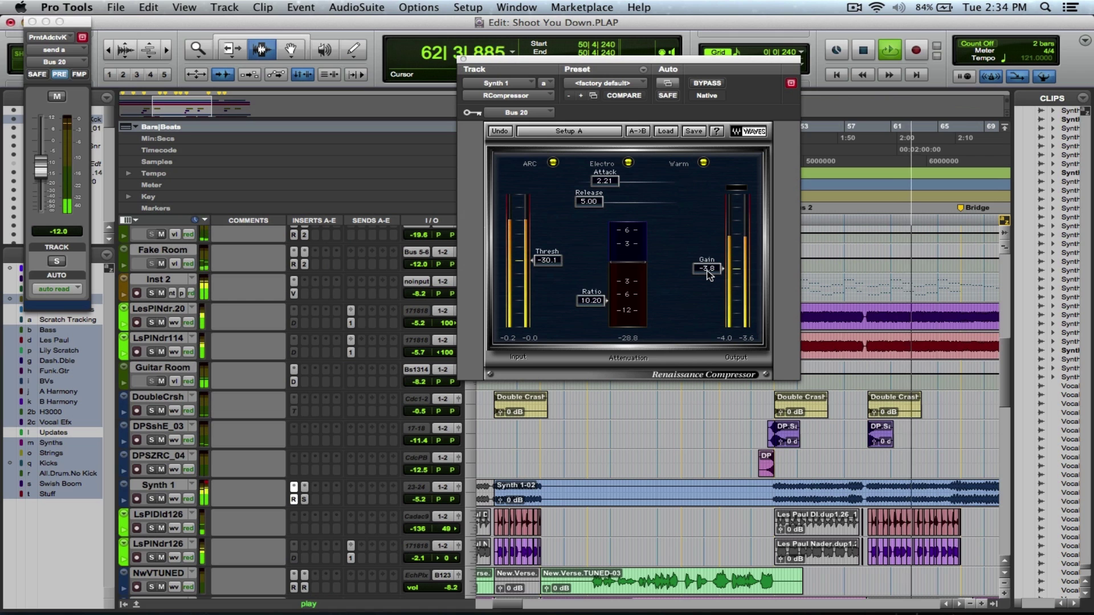
{"action": "key", "text": "super+bracketleft"}
{"action": "key", "text": "super+bracketleft"}
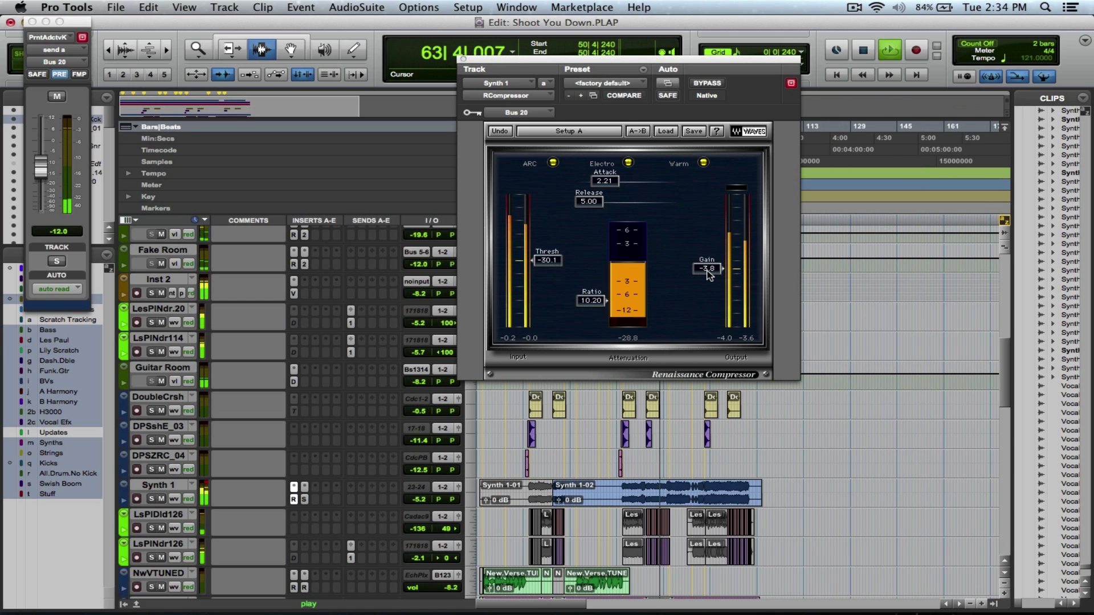
{"action": "key", "text": "space"}
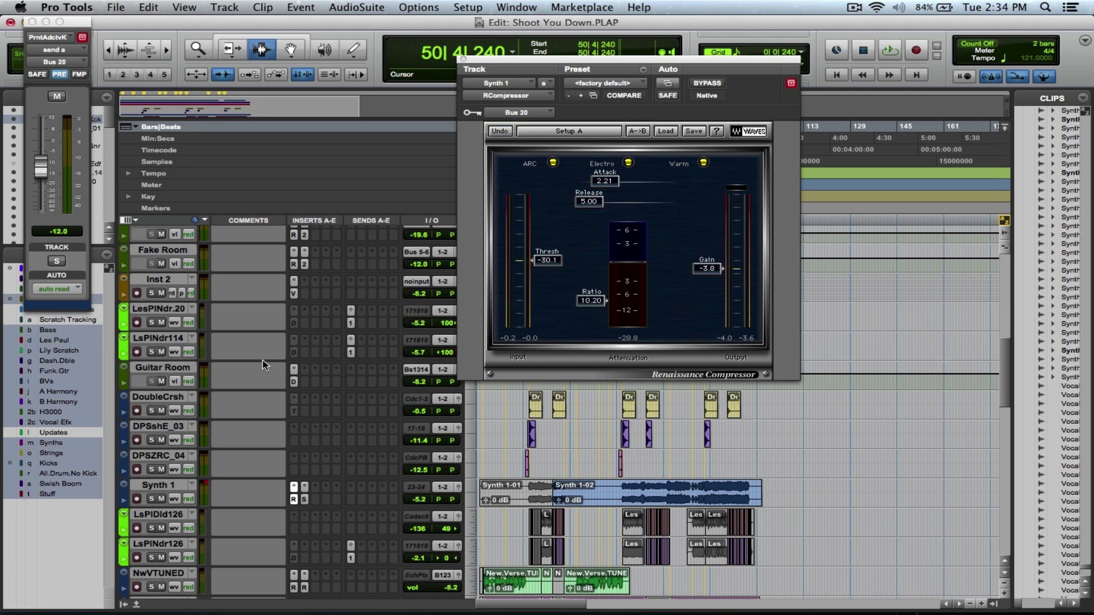
Solo Synth 1 again and replay it from 50|4|240
{"action": "left_click", "coordinate": [153, 500]}
{"action": "key", "text": "space"}
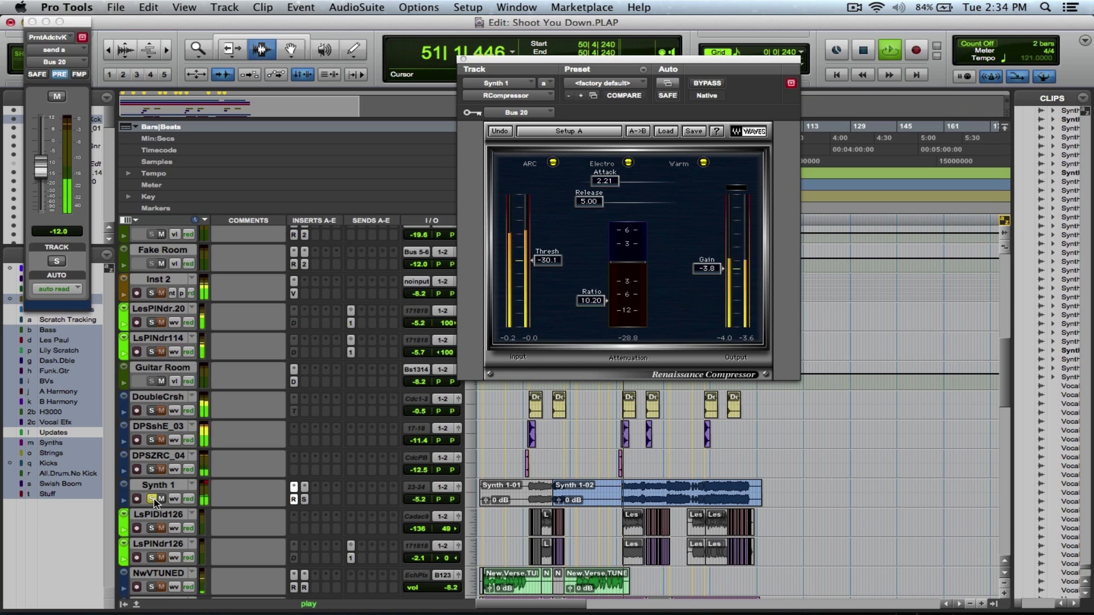
{"action": "key", "text": "space"}
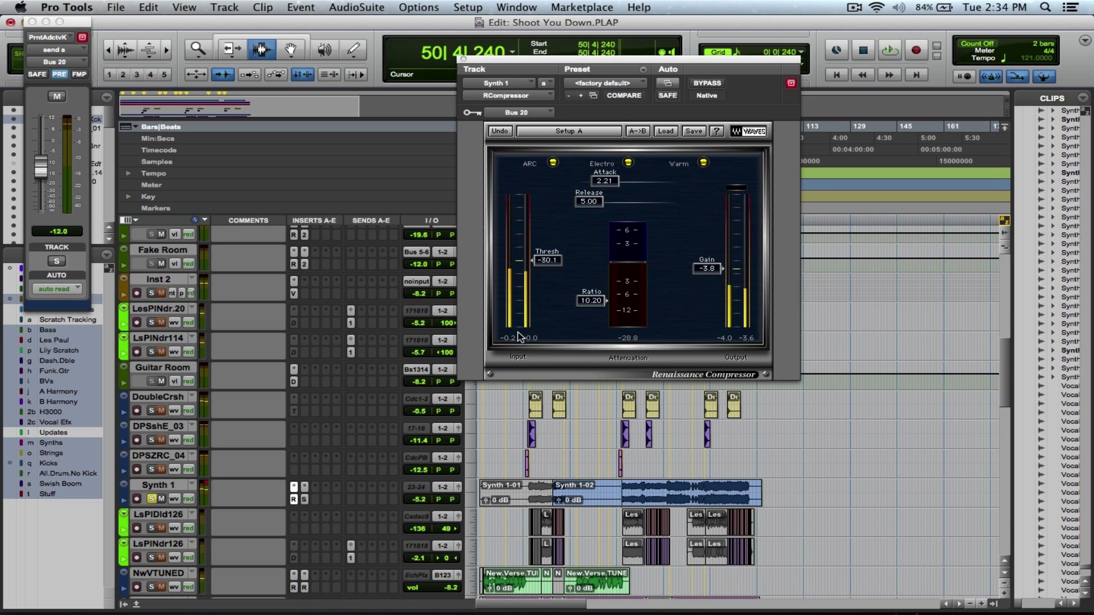
{"action": "key", "text": "space"}
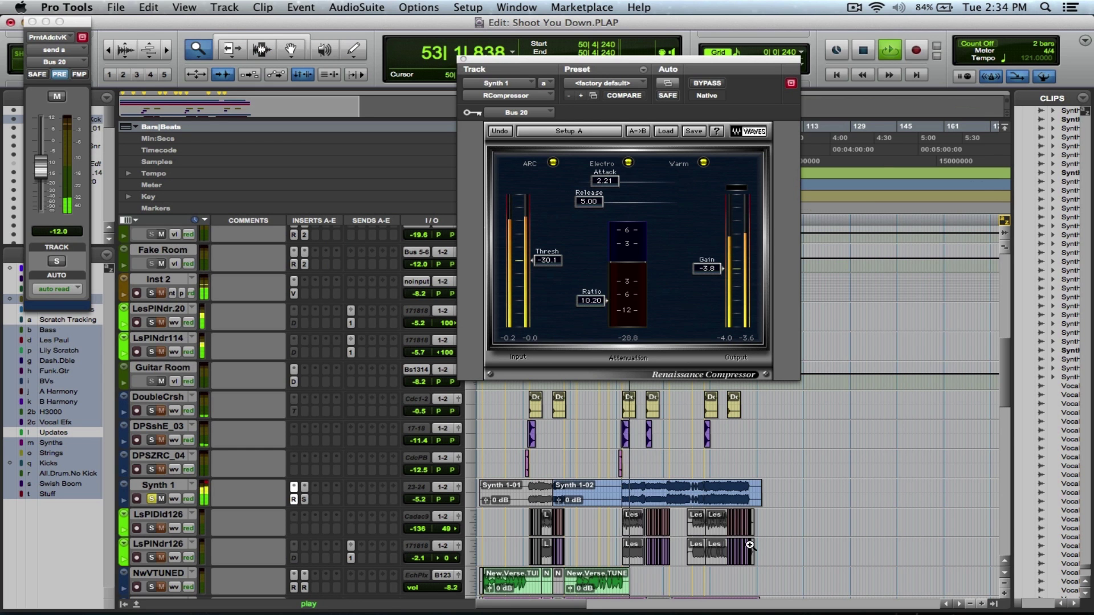
Open AIR Stereo Width on Synth 1 and place the playback start at 66|4|720 on the track
{"action": "key", "text": "t"}
{"action": "key", "text": "t"}
{"action": "left_click", "coordinate": [576, 530]}
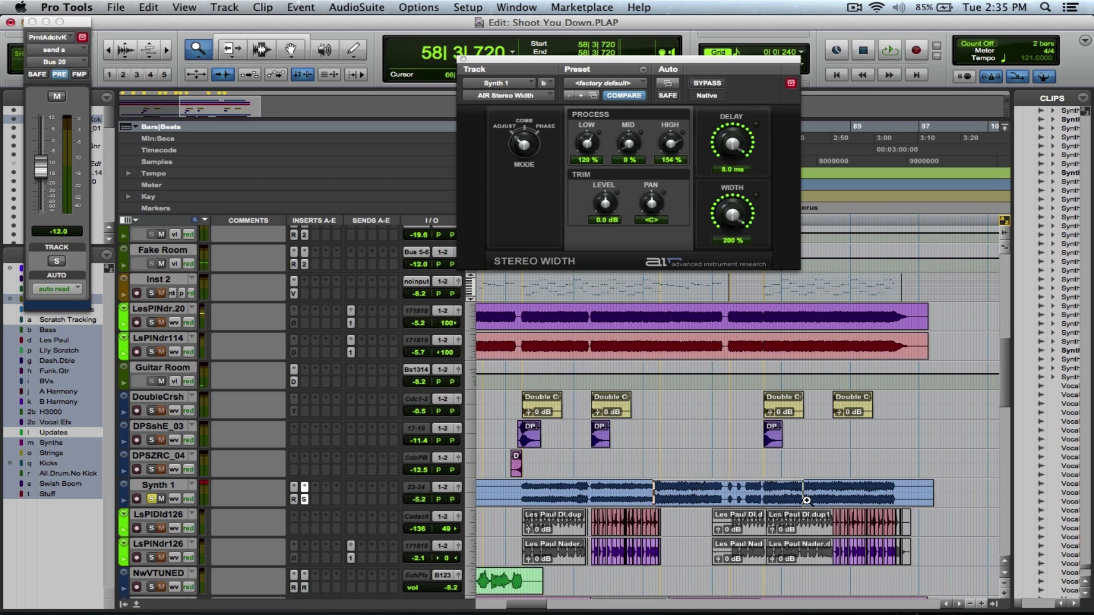
{"action": "left_click", "coordinate": [807, 500]}
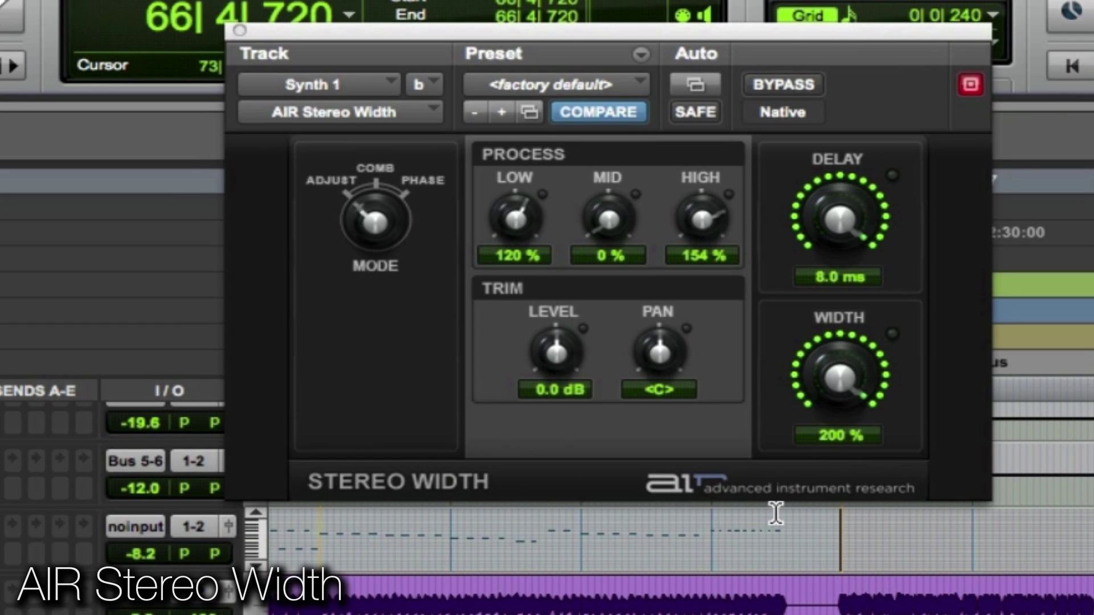
Play Synth 1 twice from 66|4|720, bypassing and re-enabling AIR Stereo Width during each pass
{"action": "key", "text": "space"}
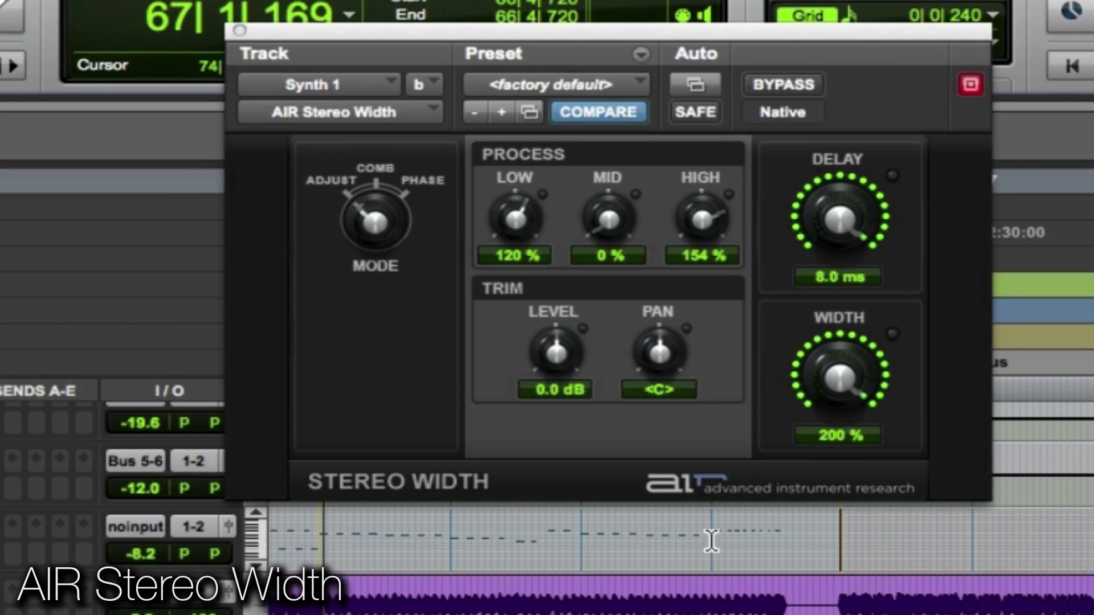
{"action": "left_click", "coordinate": [783, 85]}
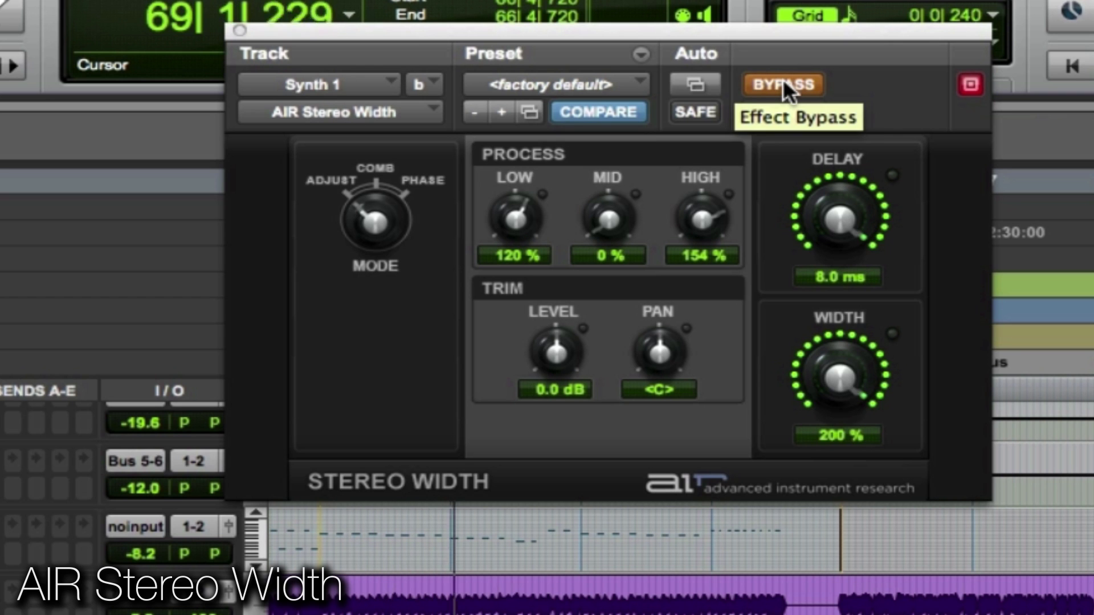
{"action": "left_click", "coordinate": [780, 77]}
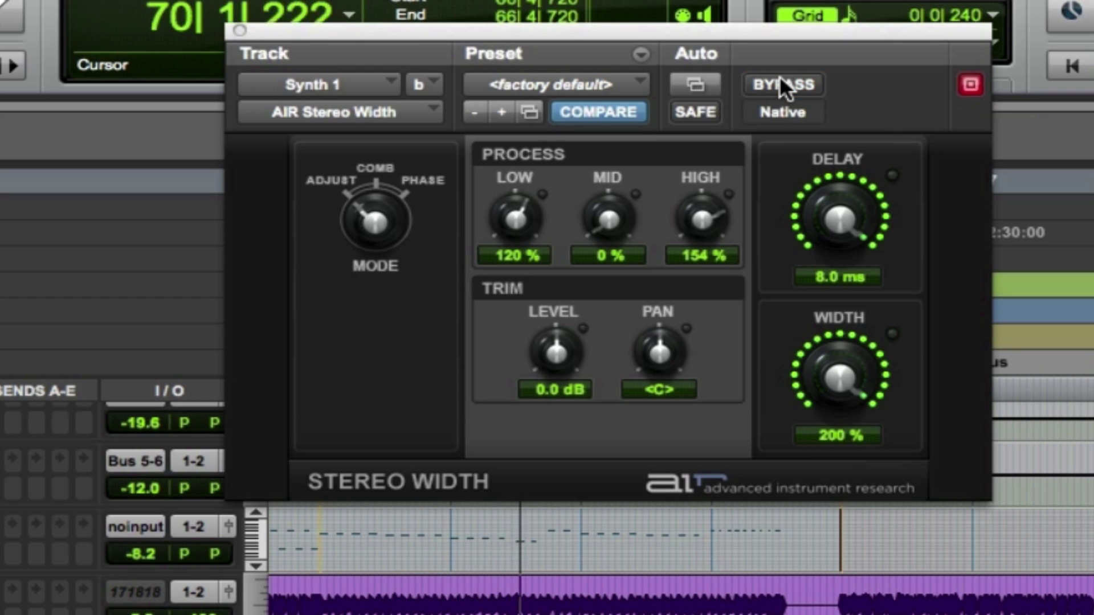
{"action": "key", "text": "space"}
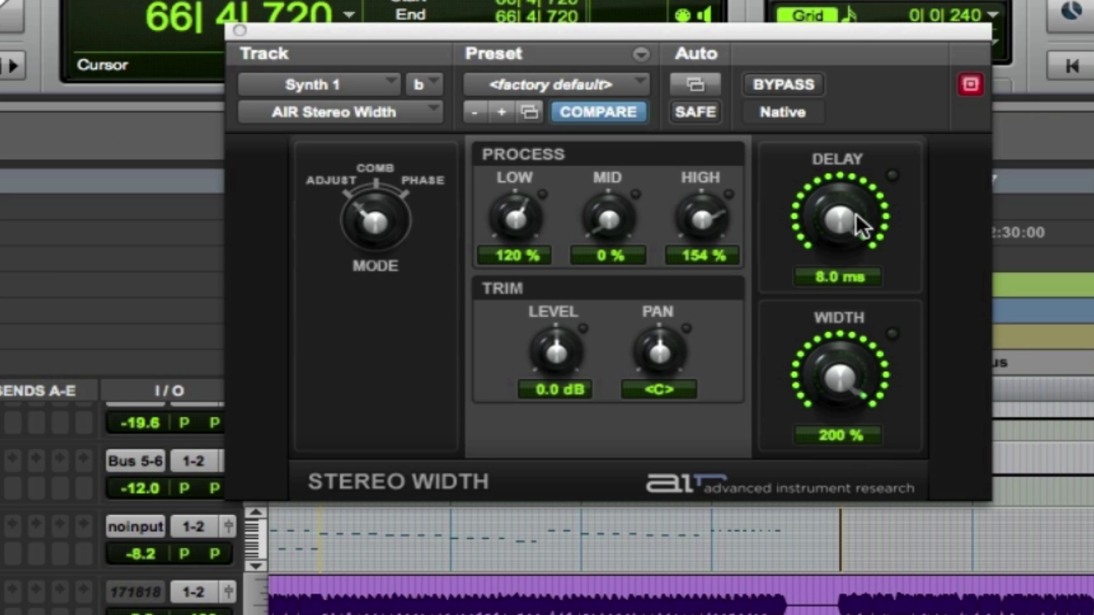
{"action": "key", "text": "space"}
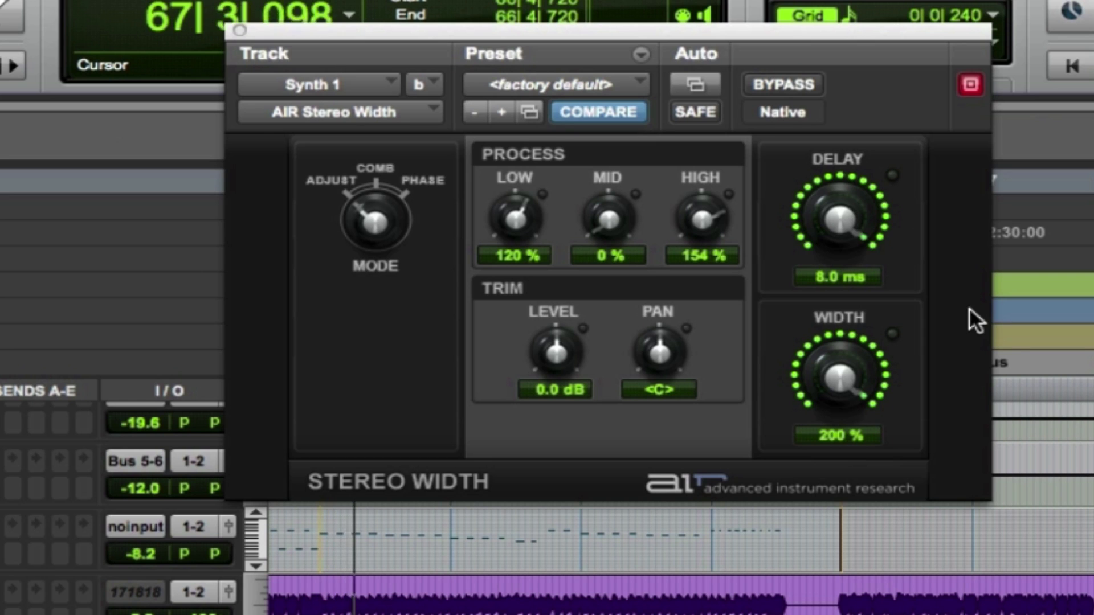
{"action": "left_click", "coordinate": [805, 84]}
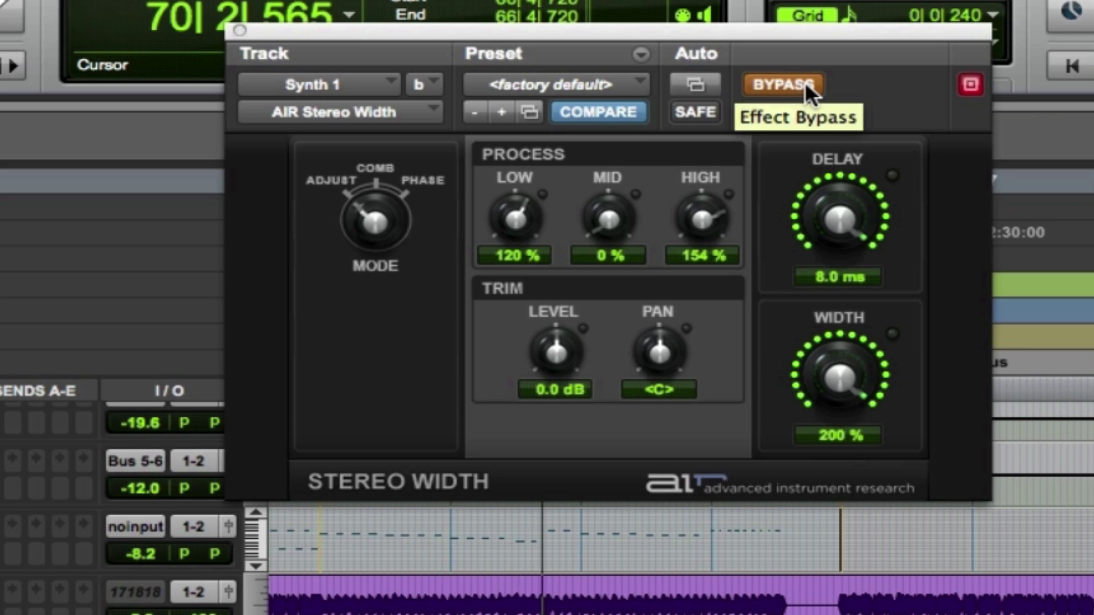
{"action": "left_click", "coordinate": [805, 83]}
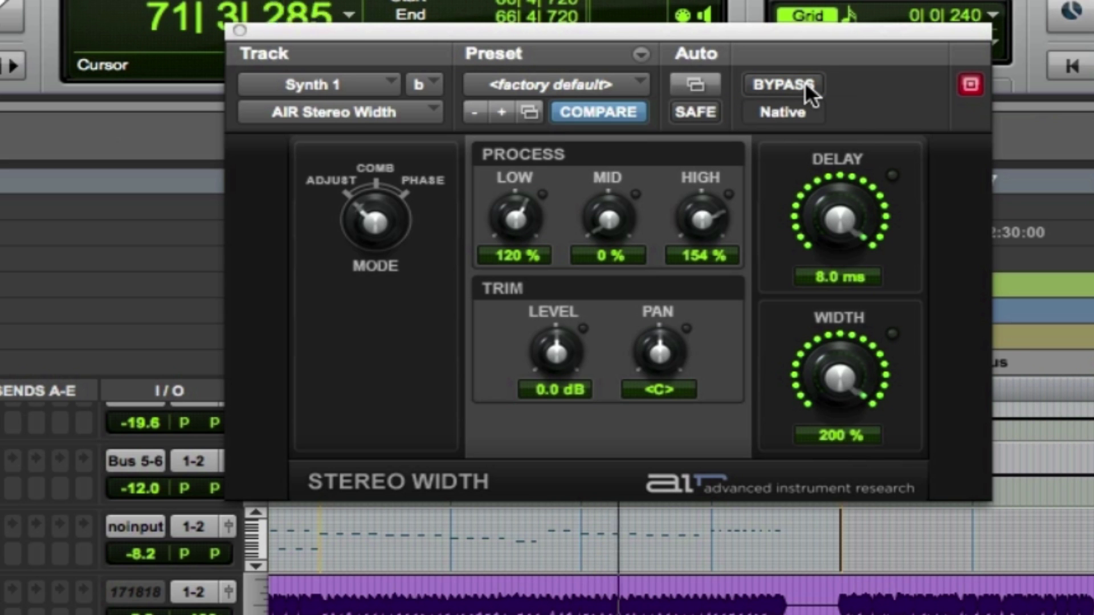
{"action": "key", "text": "space"}
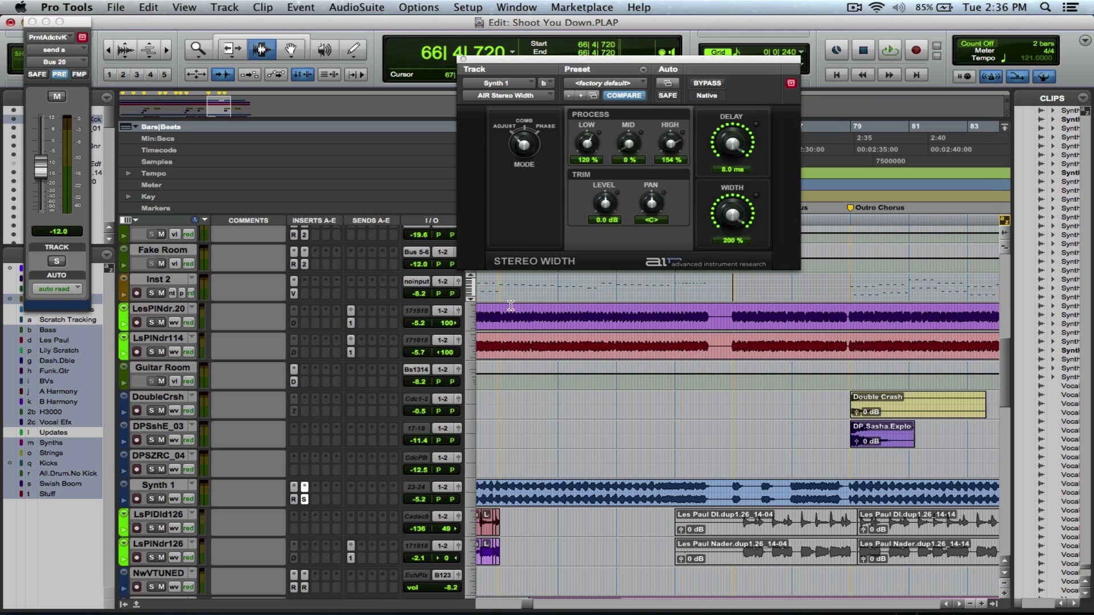
Save the session and review the full arrangement from the drum tracks down to the synths
{"action": "key", "text": "super+s"}
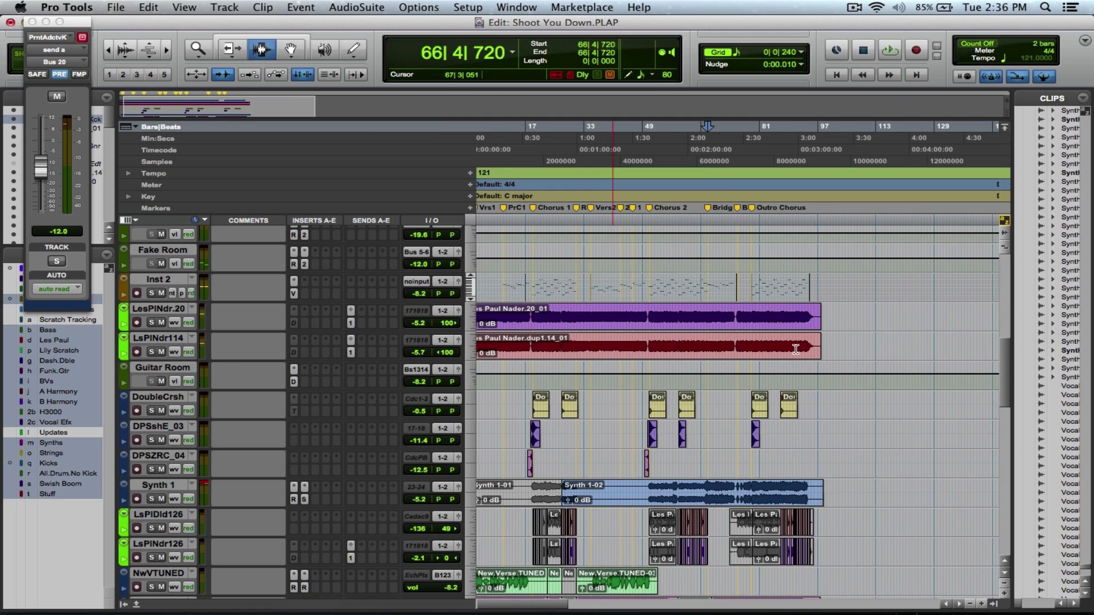
{"action": "left_click", "coordinate": [796, 347], "text": "alt"}
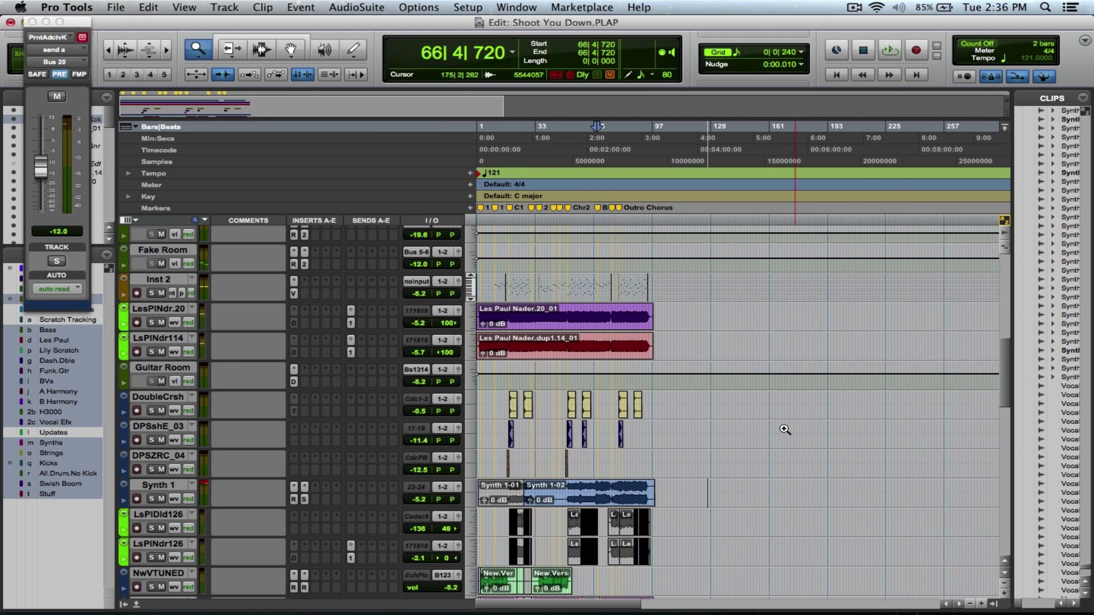
{"action": "left_click_drag", "start_coordinate": [696, 460], "coordinate": [447, 483]}
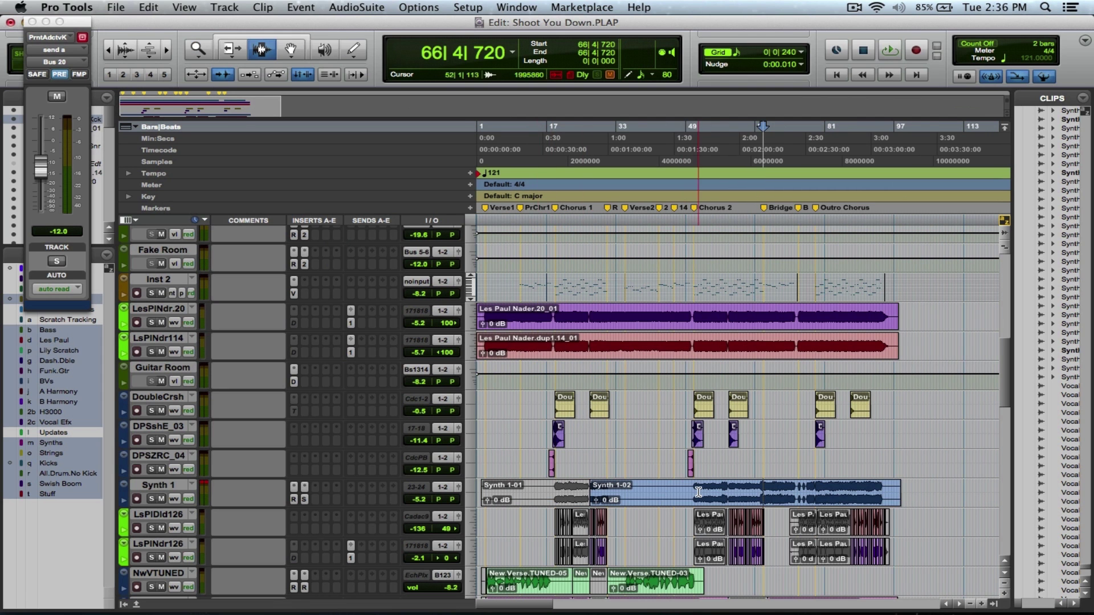
{"action": "left_click_drag", "start_coordinate": [1005, 367], "coordinate": [1006, 280]}
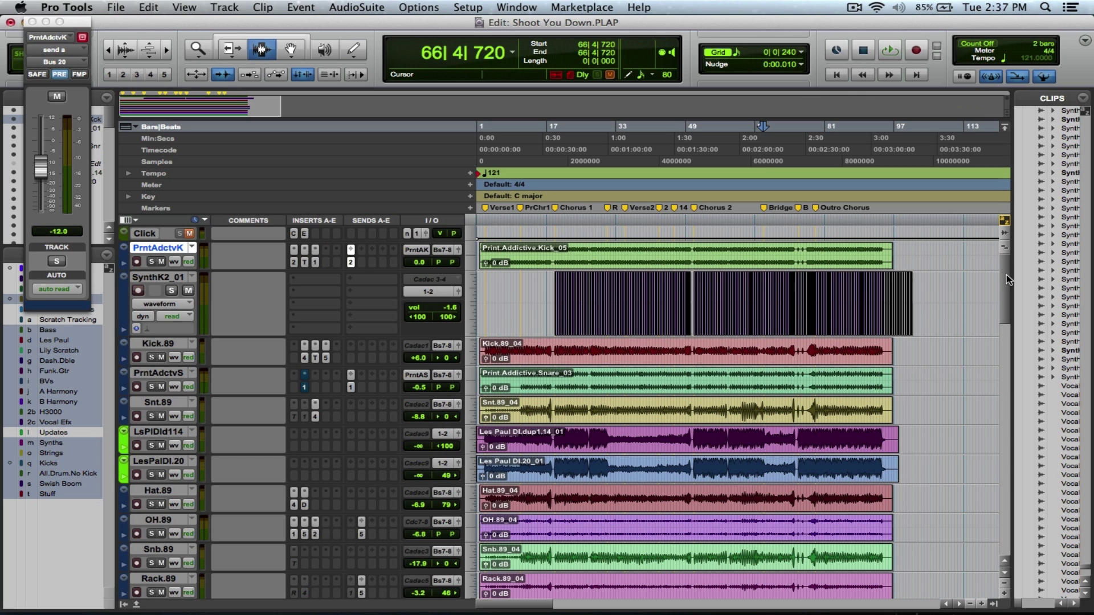
{"action": "left_click_drag", "start_coordinate": [1006, 275], "coordinate": [1014, 558]}
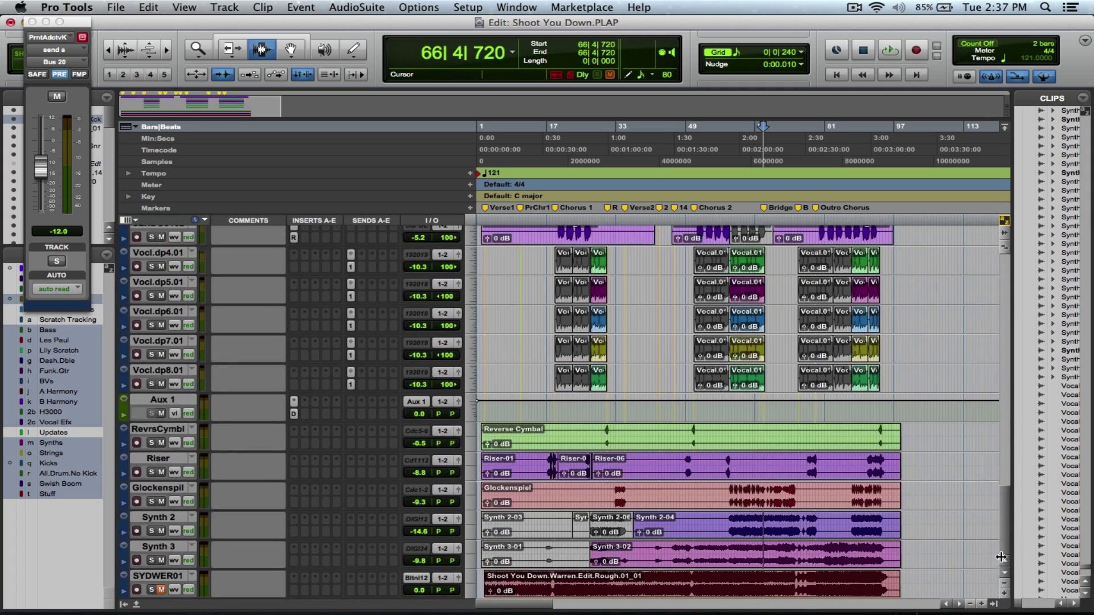
Place the playback start at 15|2|240 on the Riser track and play the full mix through Chorus 1 into Verse 2
{"action": "key", "text": "F5"}
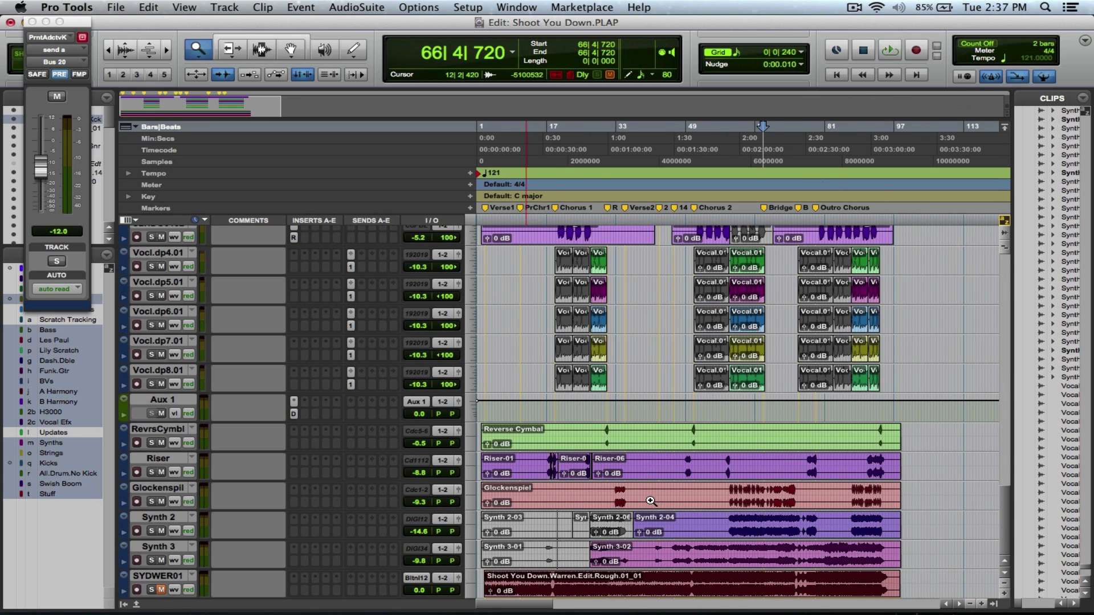
{"action": "left_click", "coordinate": [543, 467]}
{"action": "left_click", "coordinate": [530, 467]}
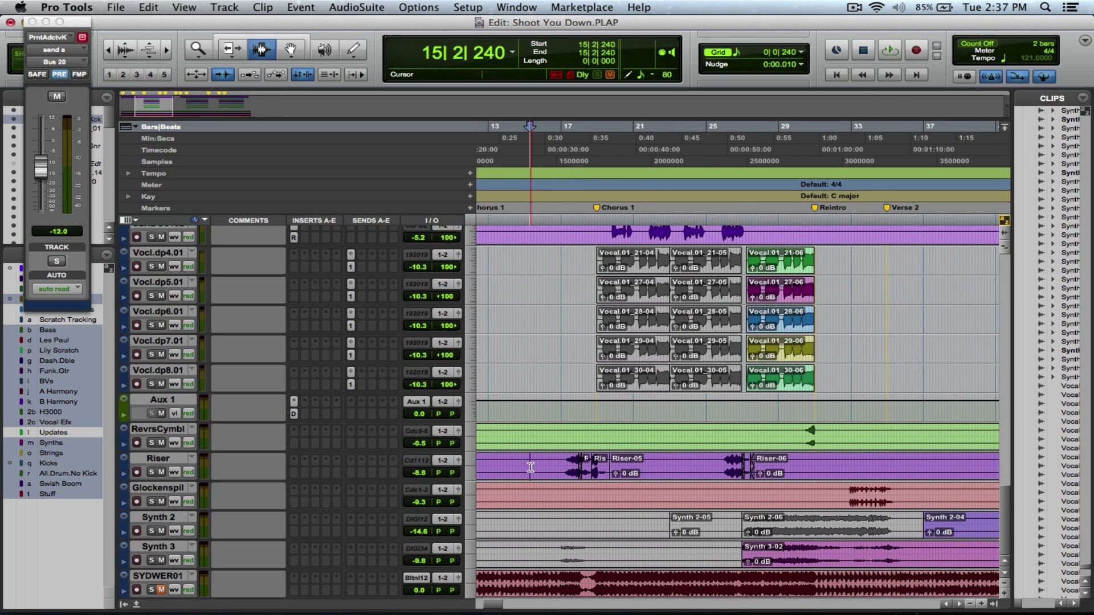
{"action": "key", "text": "space"}
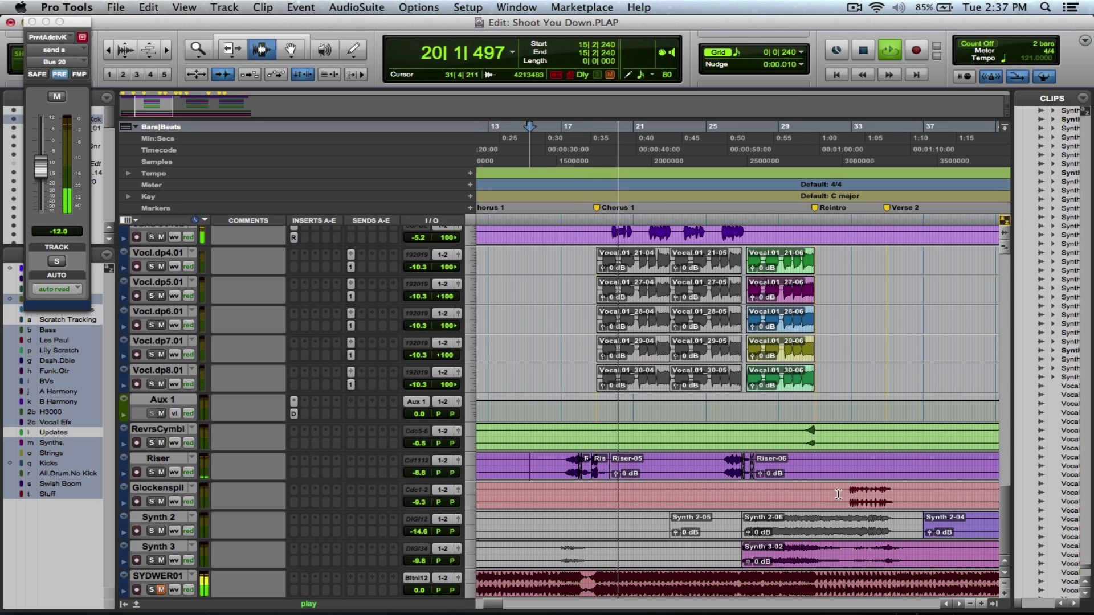
{"action": "left_click_drag", "start_coordinate": [1003, 512], "coordinate": [992, 424]}
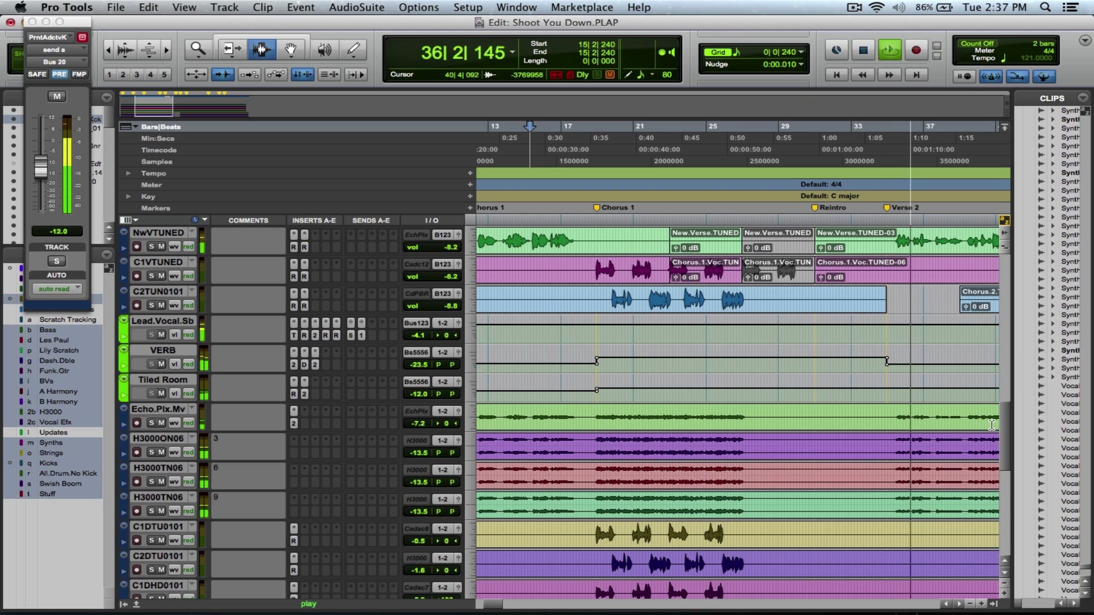
{"action": "key", "text": "space"}
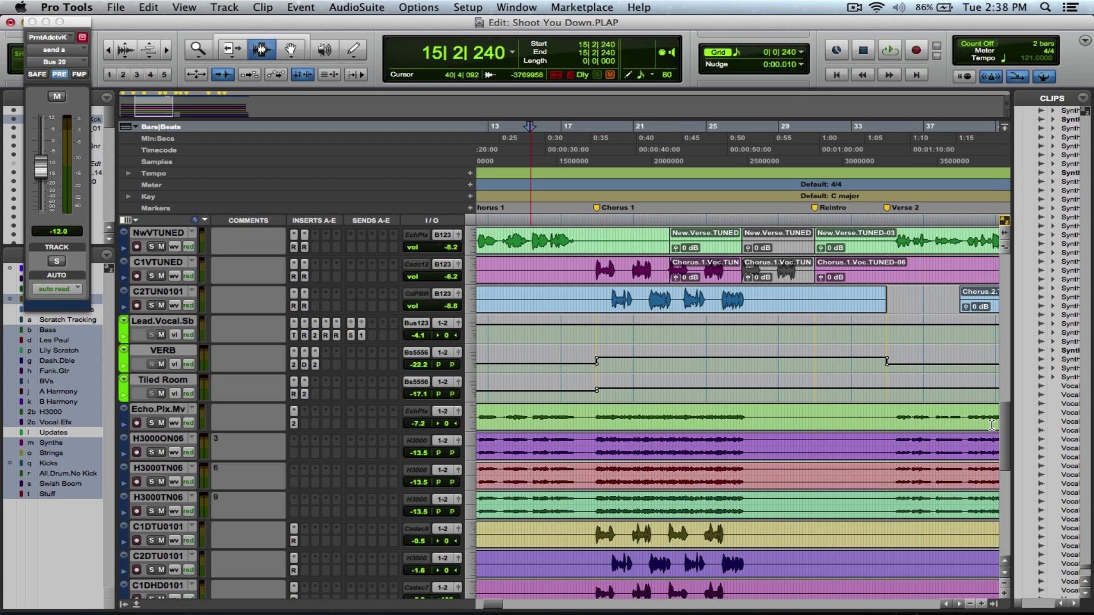
{"action": "scroll", "coordinate": [1004, 453], "scroll_direction": "down", "scroll_amount": 1}
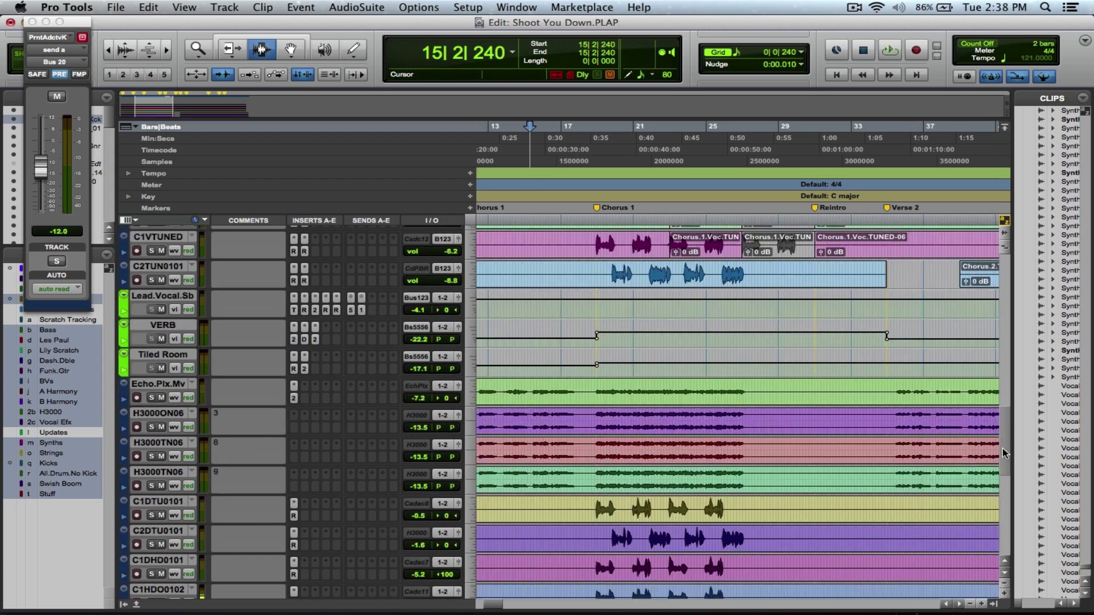
{"action": "left_click_drag", "start_coordinate": [1004, 449], "coordinate": [1013, 517]}
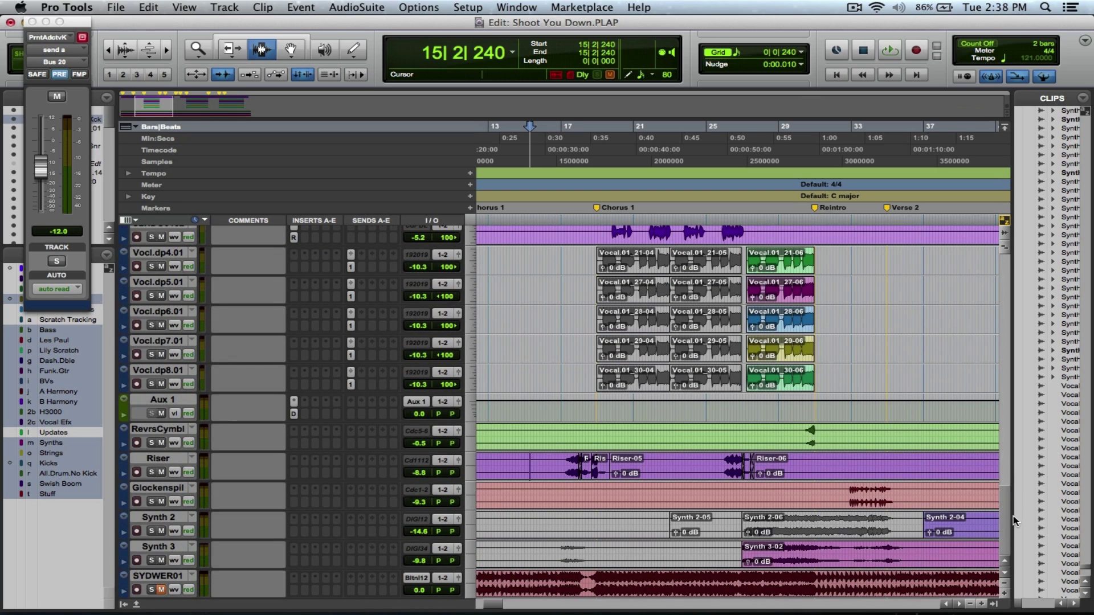
{"action": "left_click_drag", "start_coordinate": [1005, 515], "coordinate": [996, 273]}
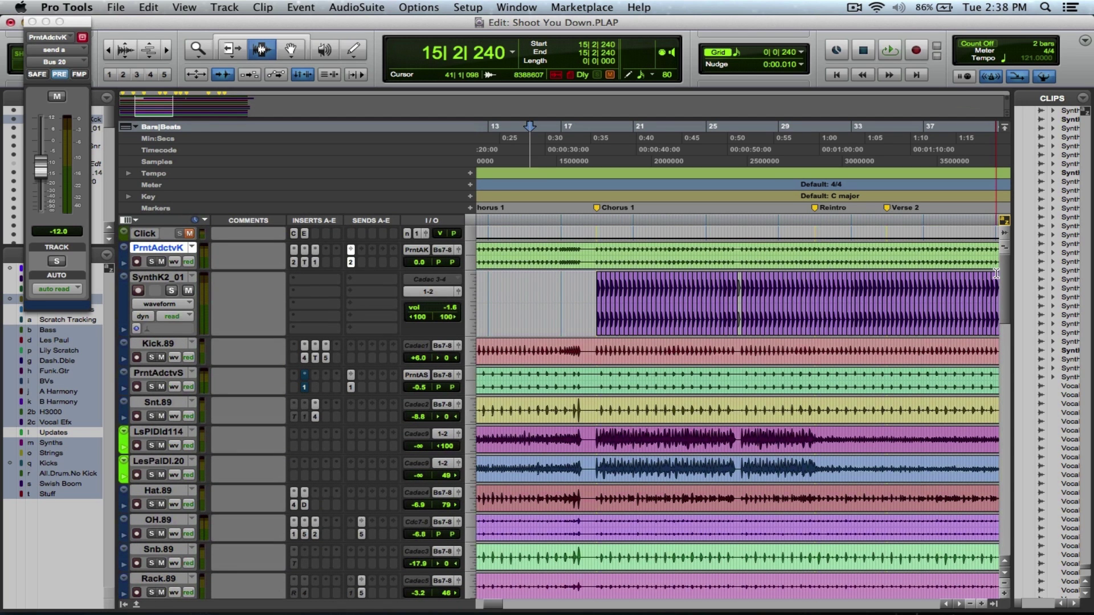